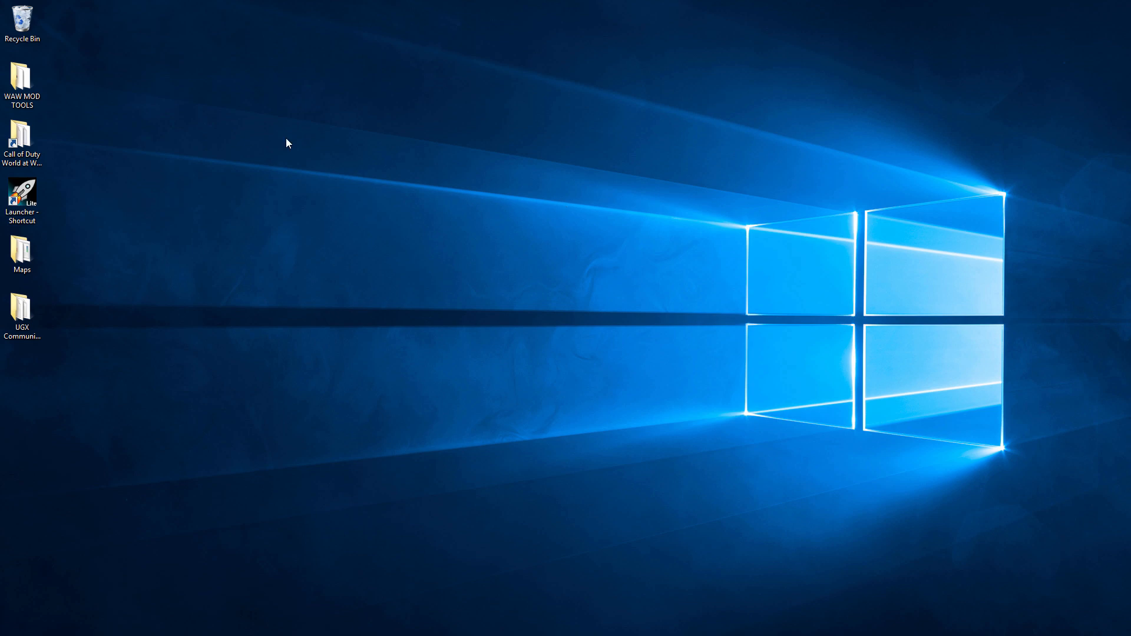
# - Run UGX Script Placer 2.0.1 from the WAW MOD TOOLS folder as administrator
pyautogui.doubleClick(24, 82)
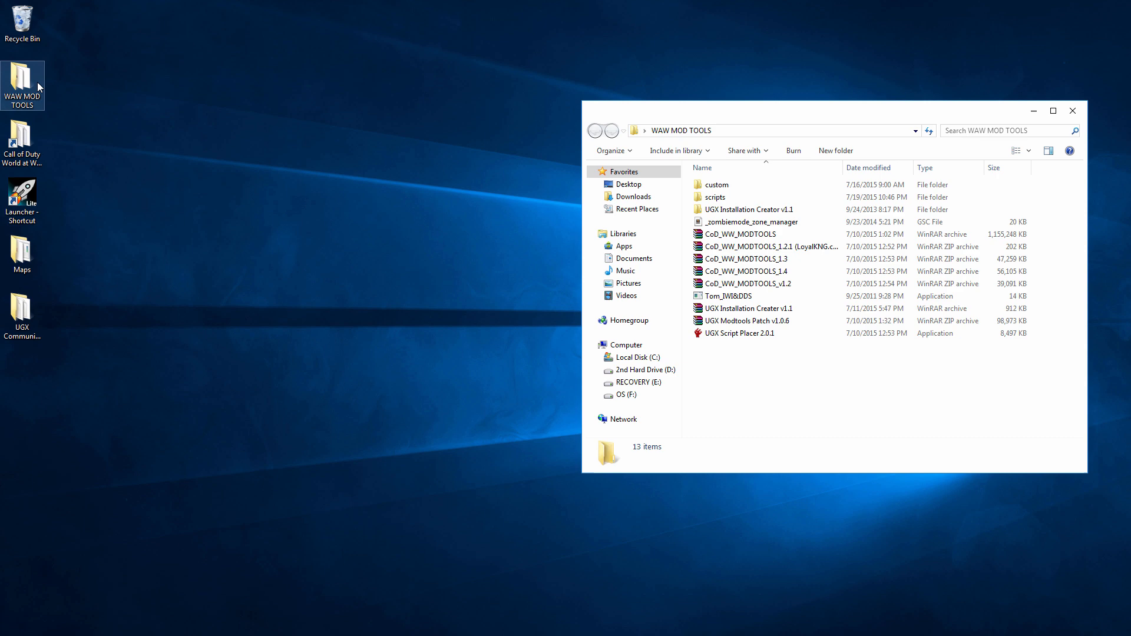
pyautogui.rightClick(724, 336)
pyautogui.click(766, 23)
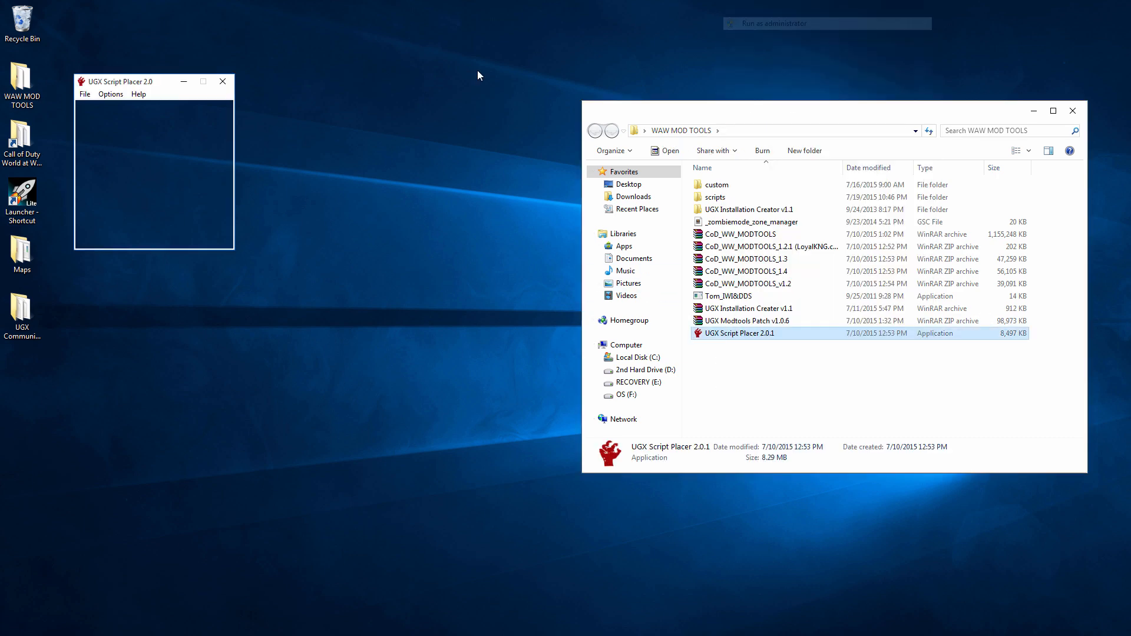
# - Generate a blank map with Room1 as both its map name and display name
pyautogui.click(125, 133)
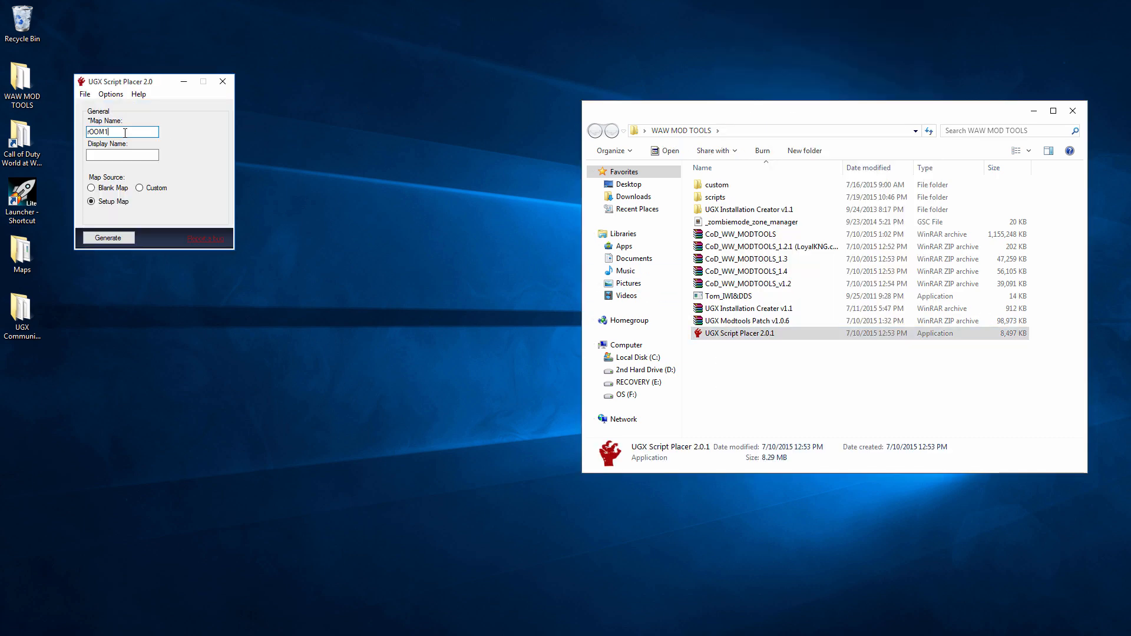
pyautogui.write('rOOM1')
pyautogui.press('BackSpace')
pyautogui.write('m1')
pyautogui.press('Tab')
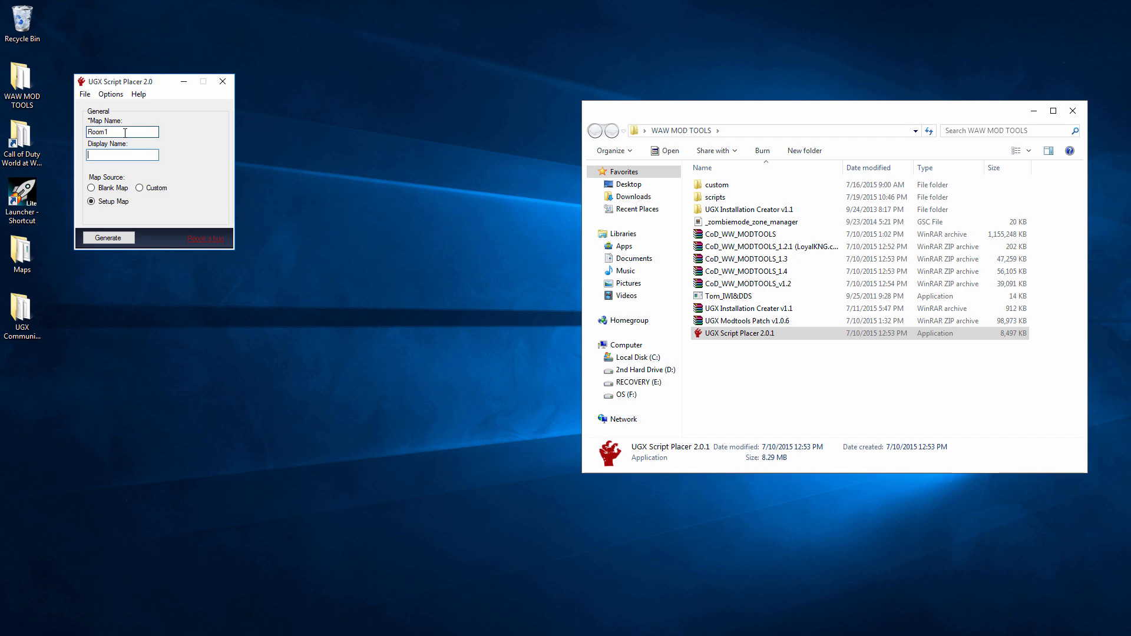
pyautogui.click(90, 188)
pyautogui.click(108, 237)
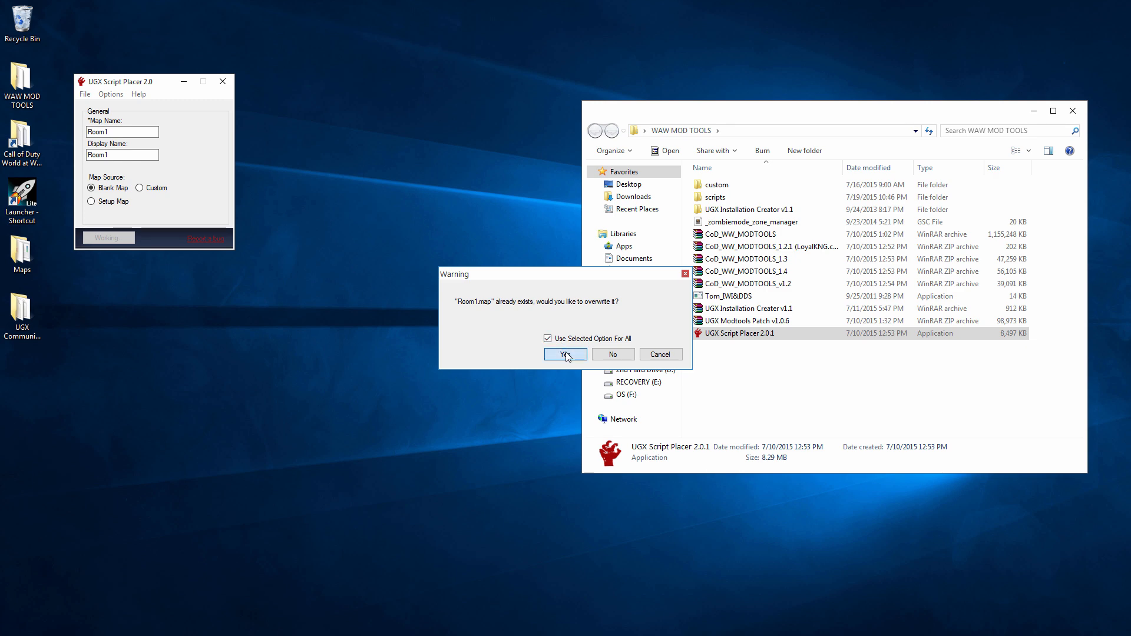
# - Overwrite all existing Room1 files, and close the script placer and the file browser
pyautogui.click(564, 354)
pyautogui.click(606, 360)
pyautogui.click(634, 357)
pyautogui.click(229, 82)
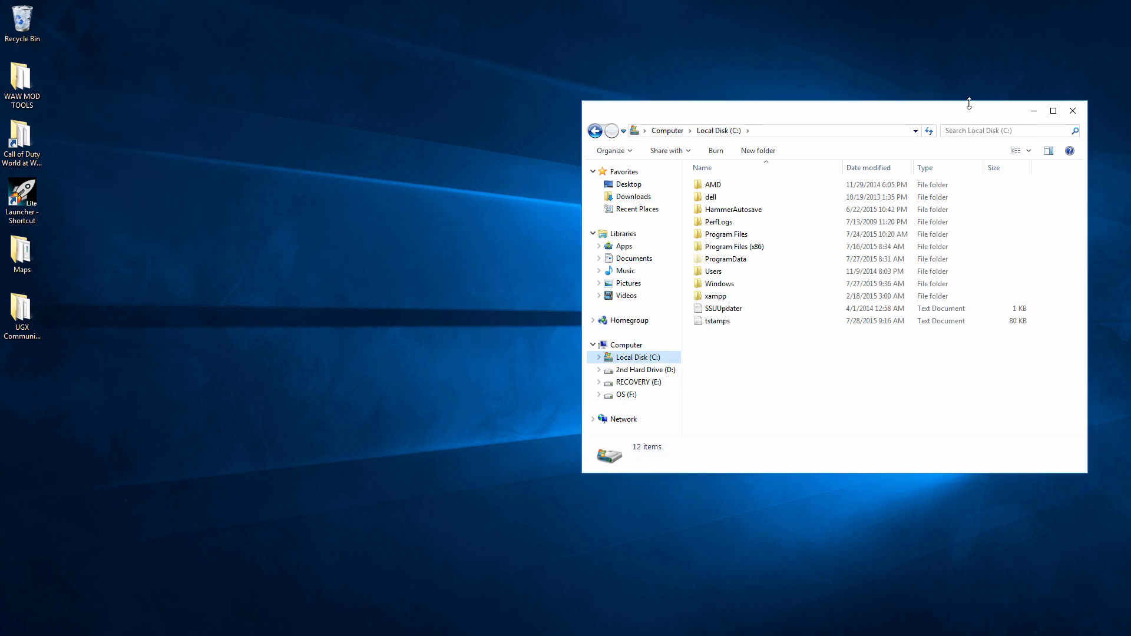
pyautogui.click(1072, 111)
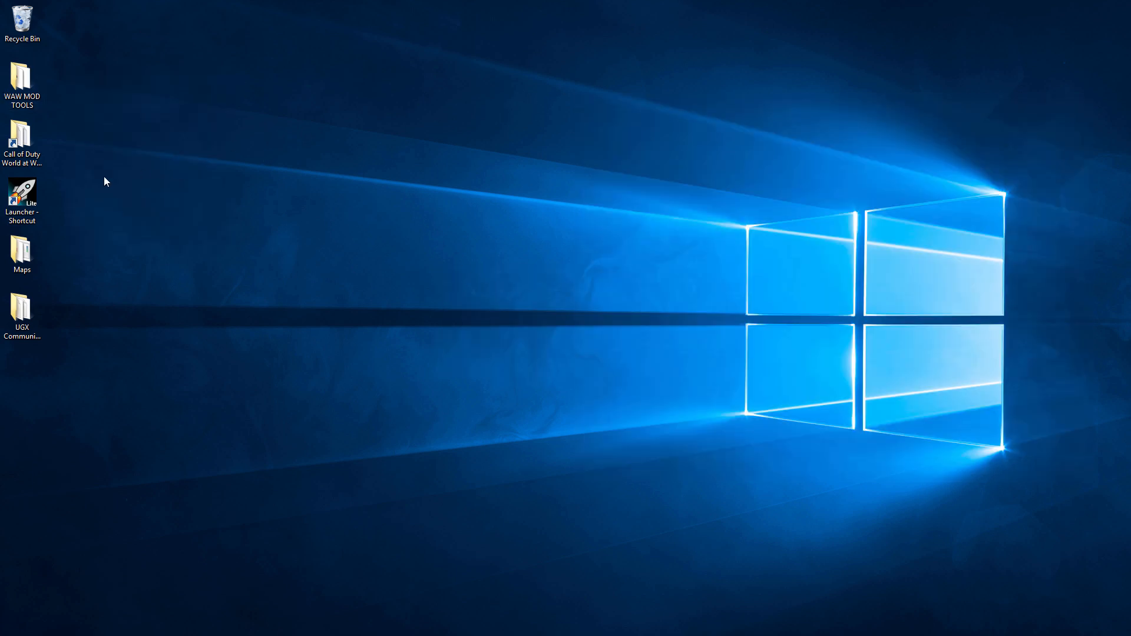
# - Start the map editor from the desktop launcher and open Room1.map from the map_source folder
pyautogui.doubleClick(36, 189)
pyautogui.click(358, 158)
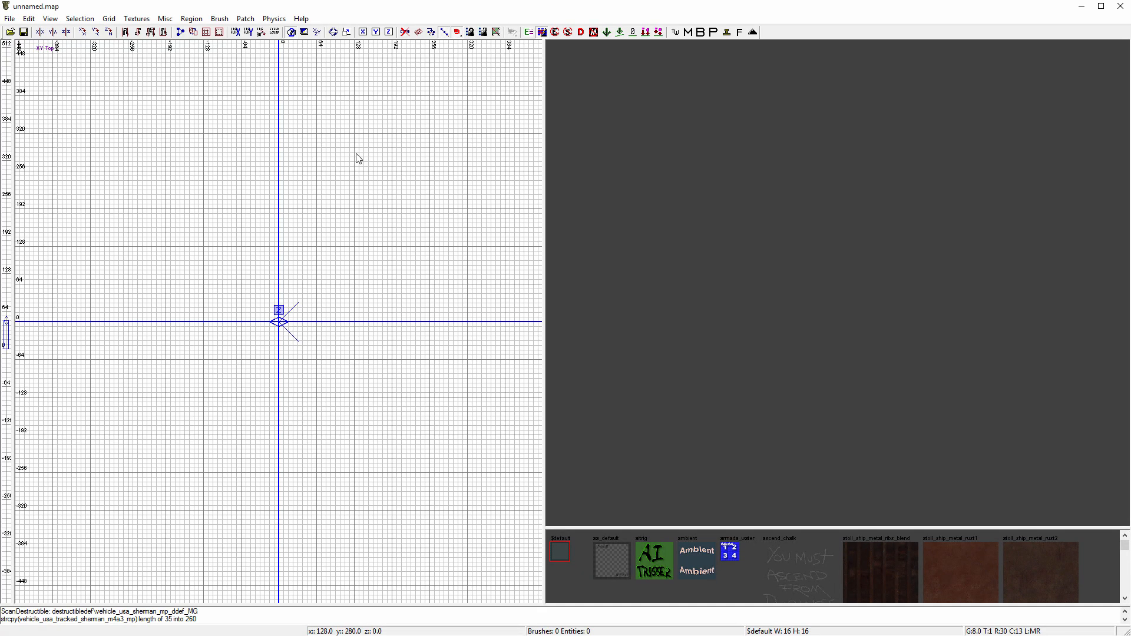
pyautogui.click(10, 18)
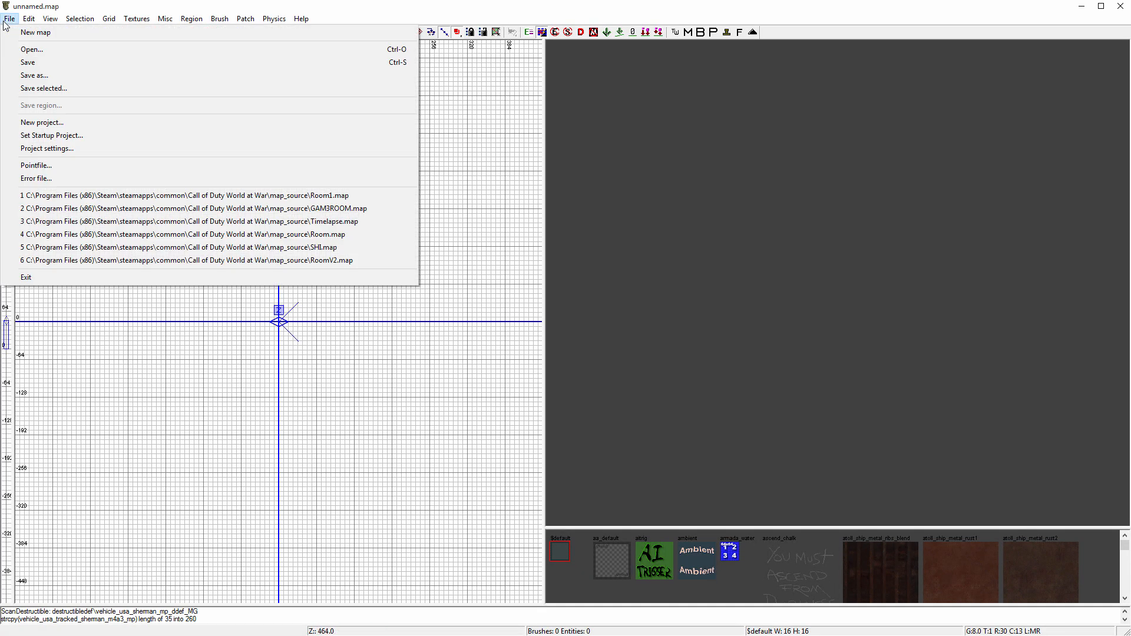
pyautogui.click(32, 51)
pyautogui.click(172, 170)
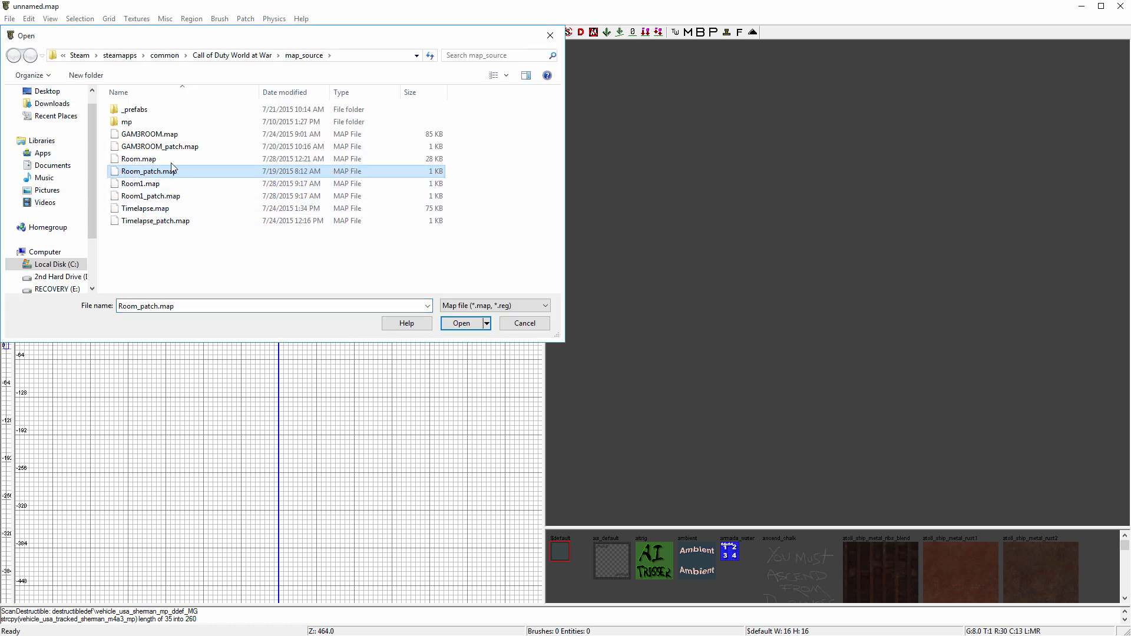
pyautogui.click(172, 184)
pyautogui.click(460, 323)
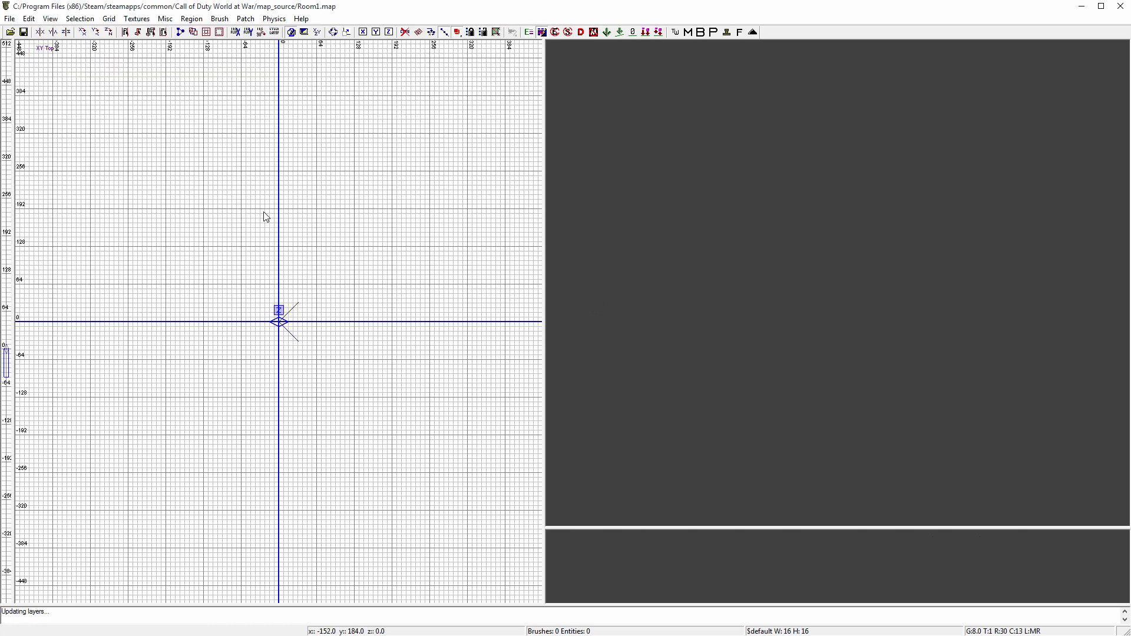
# - Filter the textures by usage to pick the caulk texture, and toggle cubic clipping
pyautogui.click(141, 19)
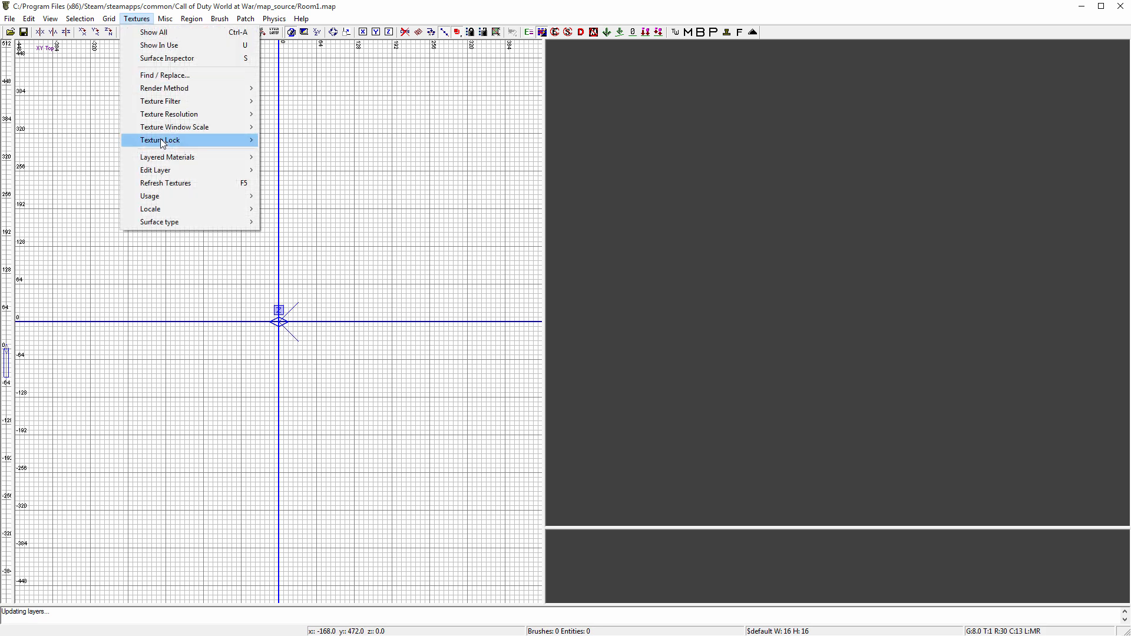
pyautogui.moveTo(180, 194)
pyautogui.click(294, 221)
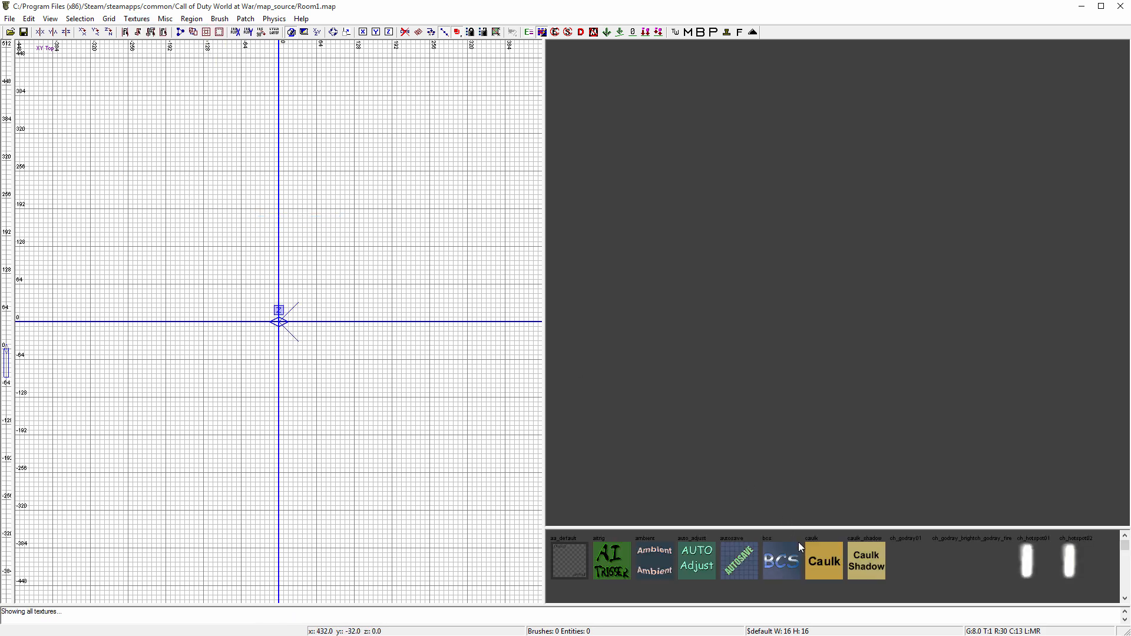
pyautogui.click(808, 551)
pyautogui.click(51, 19)
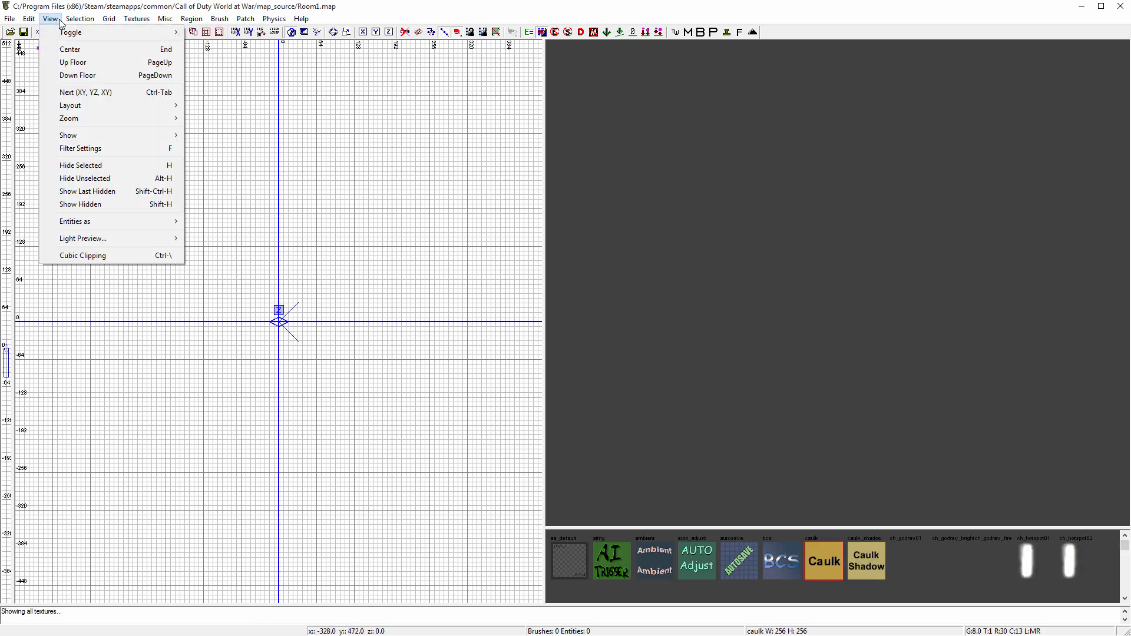
pyautogui.click(158, 257)
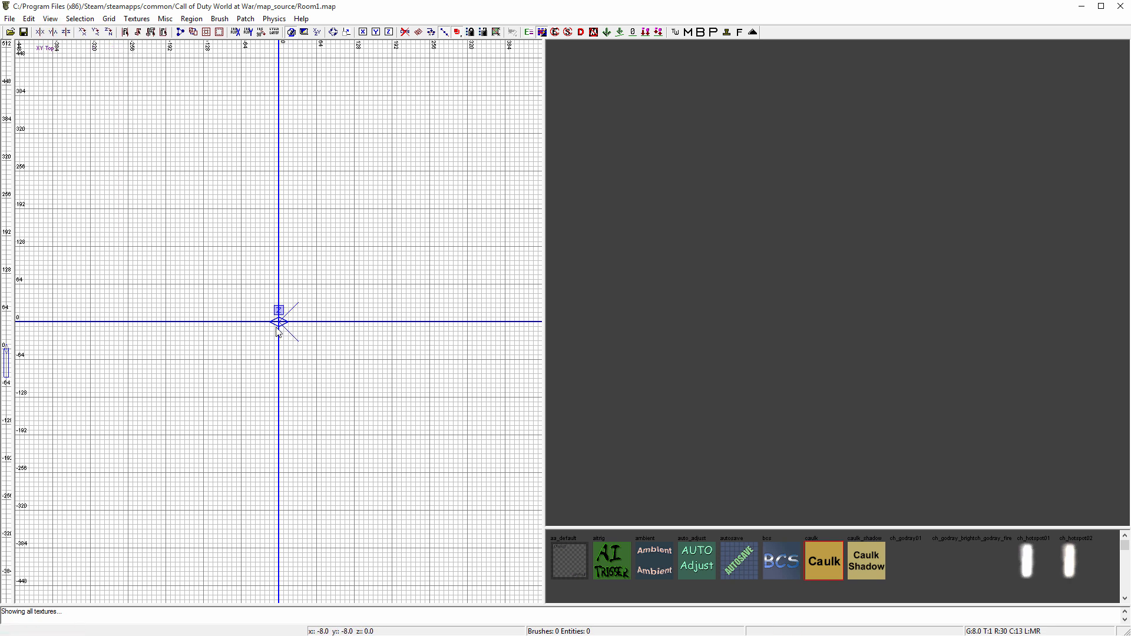
# - Draw a floor brush from the origin in the top view and size it to 384 by 384 units
pyautogui.moveTo(277, 323); pyautogui.dragTo(54, 62)
pyautogui.scroll(-3, 88, 102)
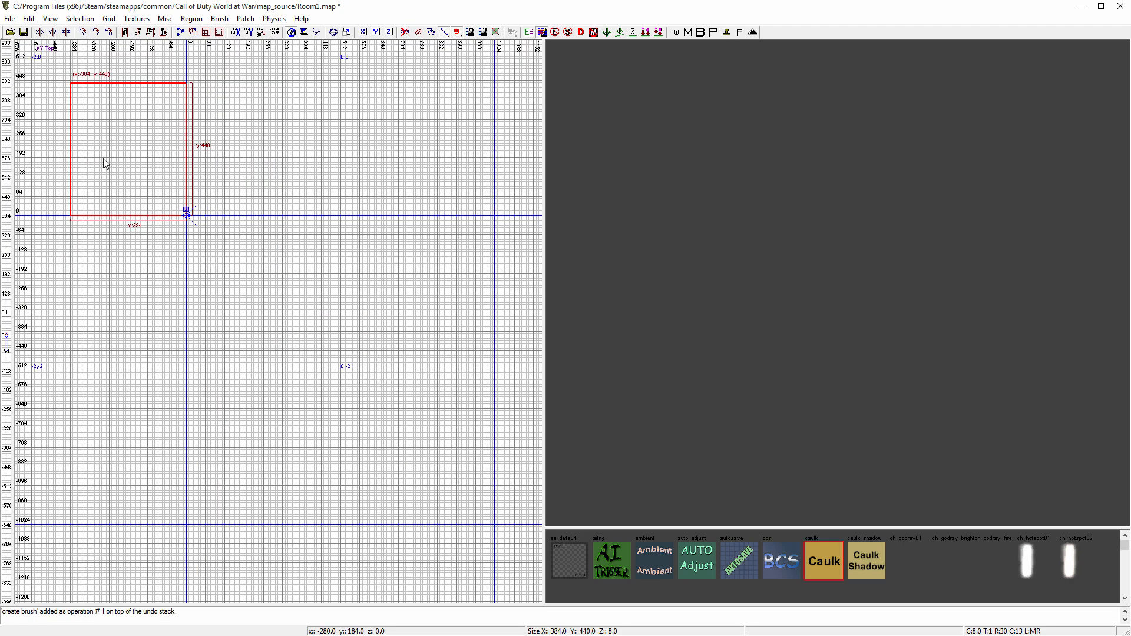
pyautogui.moveTo(130, 162); pyautogui.dragTo(240, 227, button='right')
pyautogui.scroll(3, 150, 164)
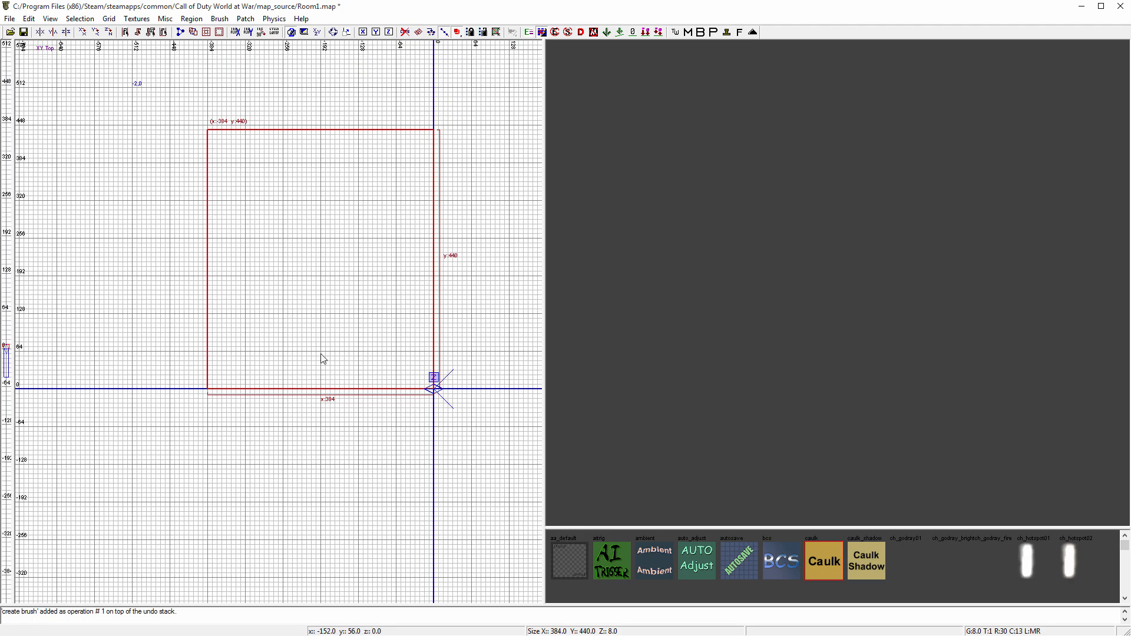
pyautogui.moveTo(311, 111); pyautogui.dragTo(312, 143)
pyautogui.moveTo(363, 272); pyautogui.dragTo(352, 278, button='right')
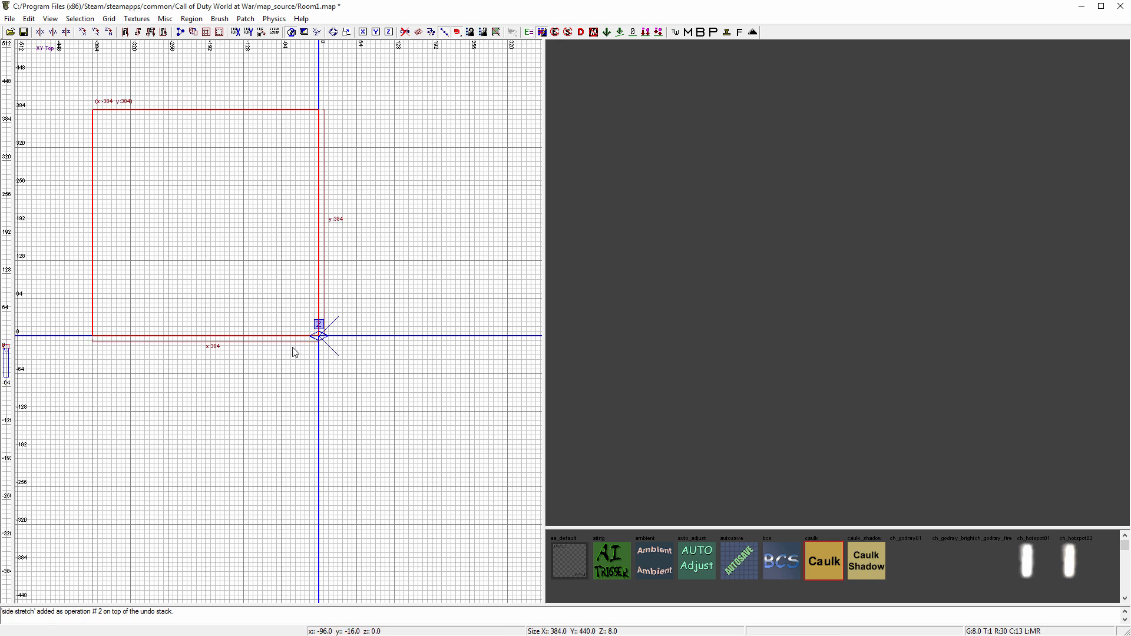
# - Stretch the floor brush across the origin to 768 by 768 units, centred on the grid axes
pyautogui.moveTo(347, 364)
pyautogui.mouseDown()
pyautogui.moveTo(516, 539)
pyautogui.moveTo(499, 558)
pyautogui.moveTo(515, 585)
pyautogui.mouseUp()
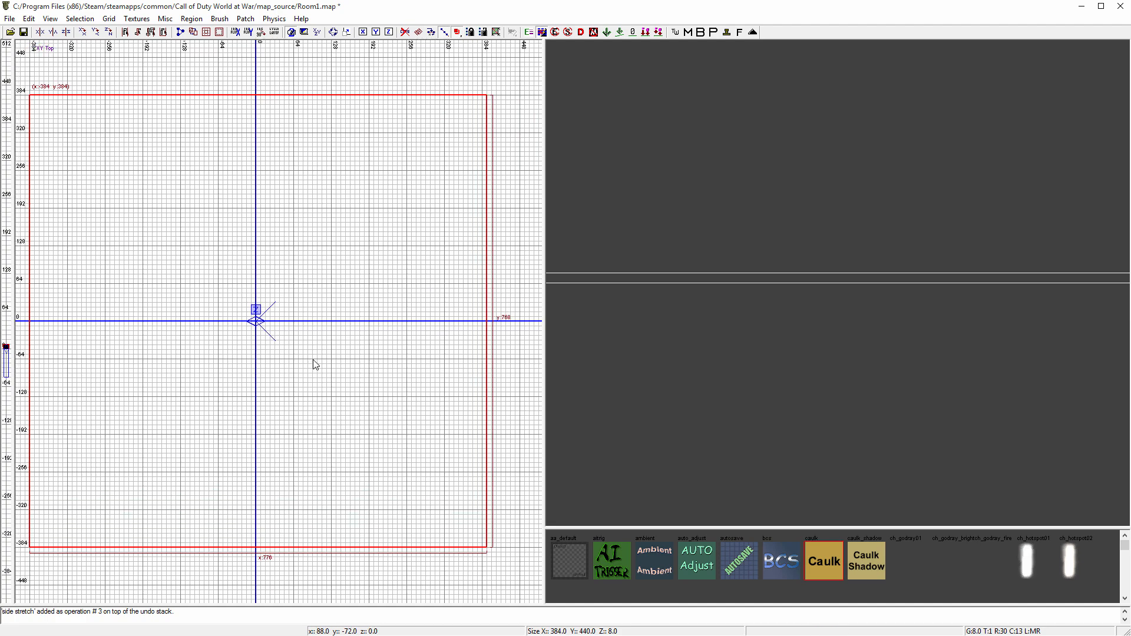
pyautogui.scroll(-3, 379, 354)
pyautogui.scroll(2, 479, 451)
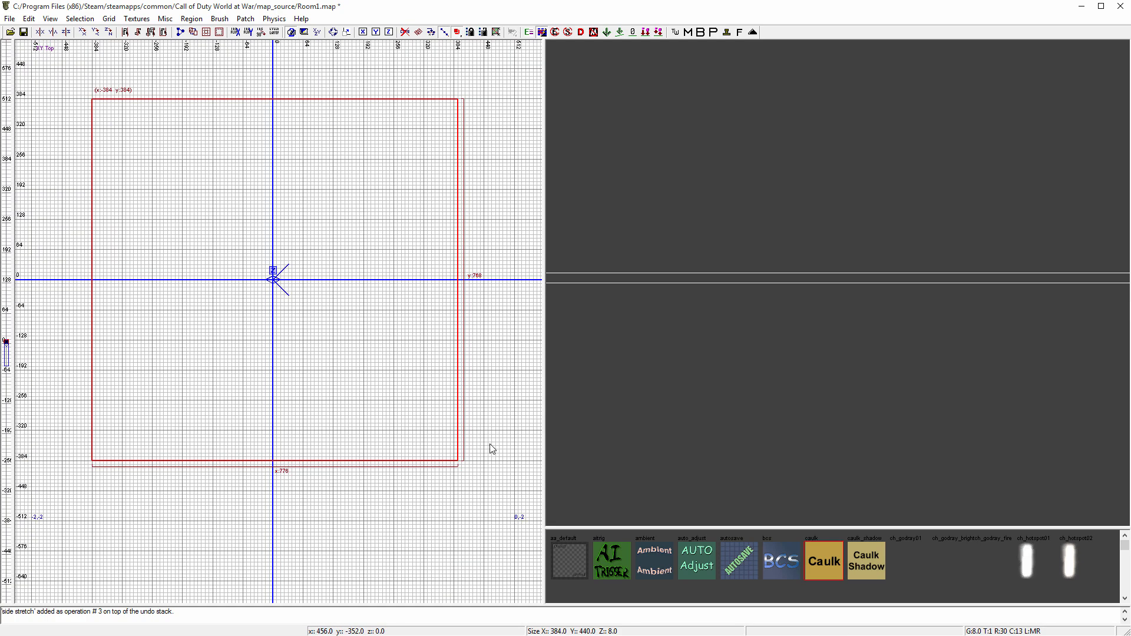
pyautogui.moveTo(492, 450); pyautogui.dragTo(488, 447)
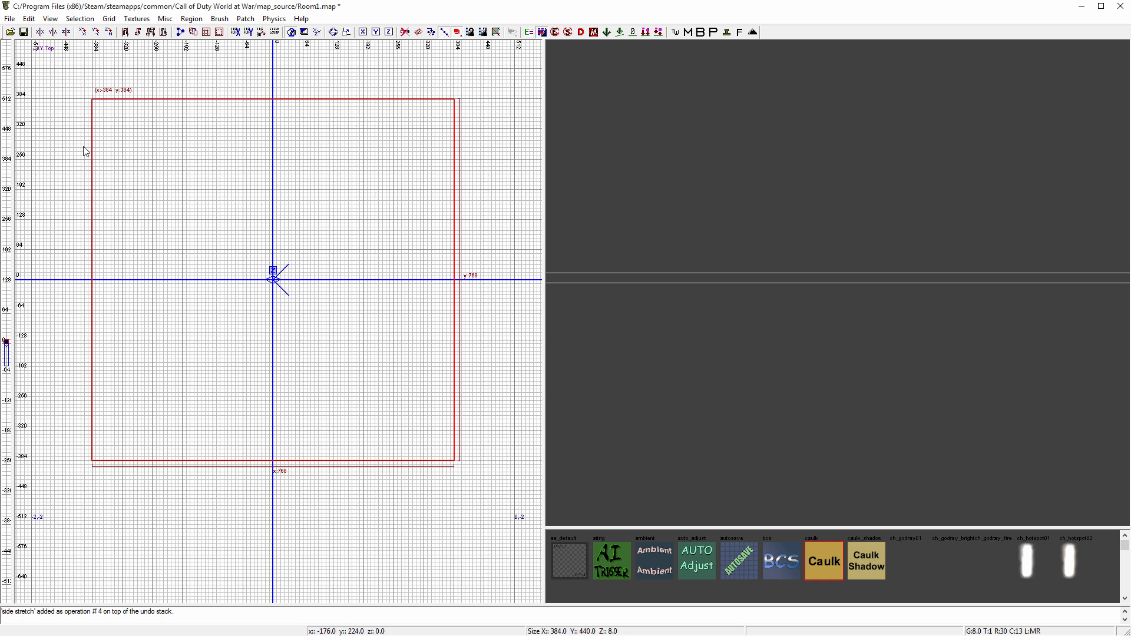
# - Lower the floor brush in the front view so its top face lies on the zero line, and deselect it
pyautogui.moveTo(874, 355)
pyautogui.mouseDown(button='right')
pyautogui.moveTo(874, 330)
pyautogui.moveTo(854, 330)
pyautogui.moveTo(854, 371)
pyautogui.moveTo(942, 371)
pyautogui.moveTo(907, 407)
pyautogui.moveTo(943, 383)
pyautogui.moveTo(937, 401)
pyautogui.mouseUp(button='right')
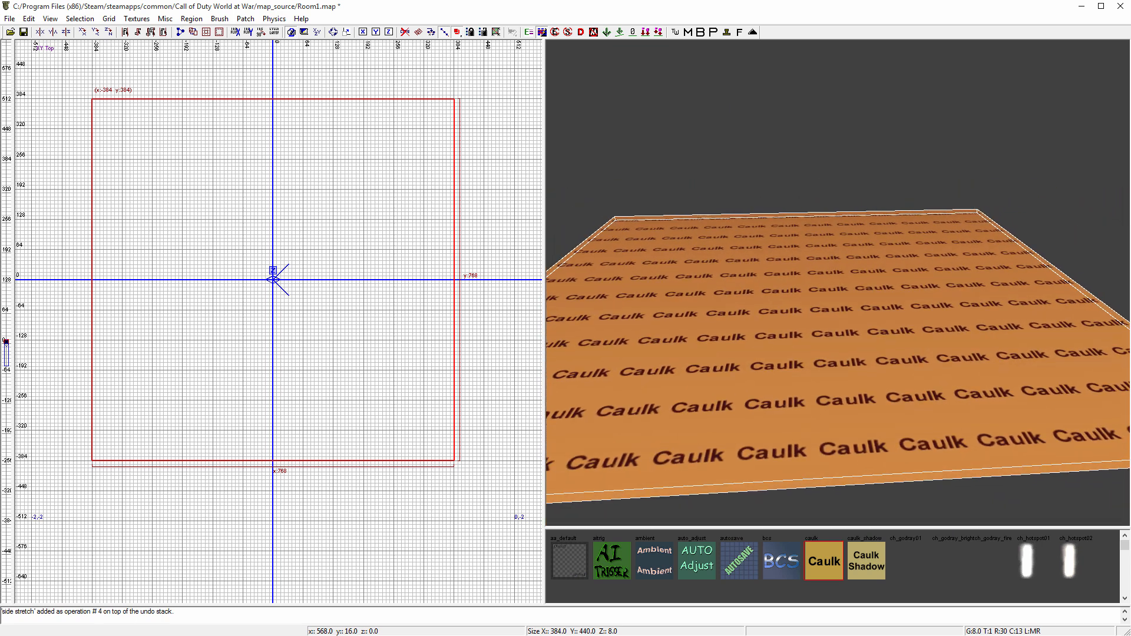
pyautogui.hotkey('ctrl', 'Tab')
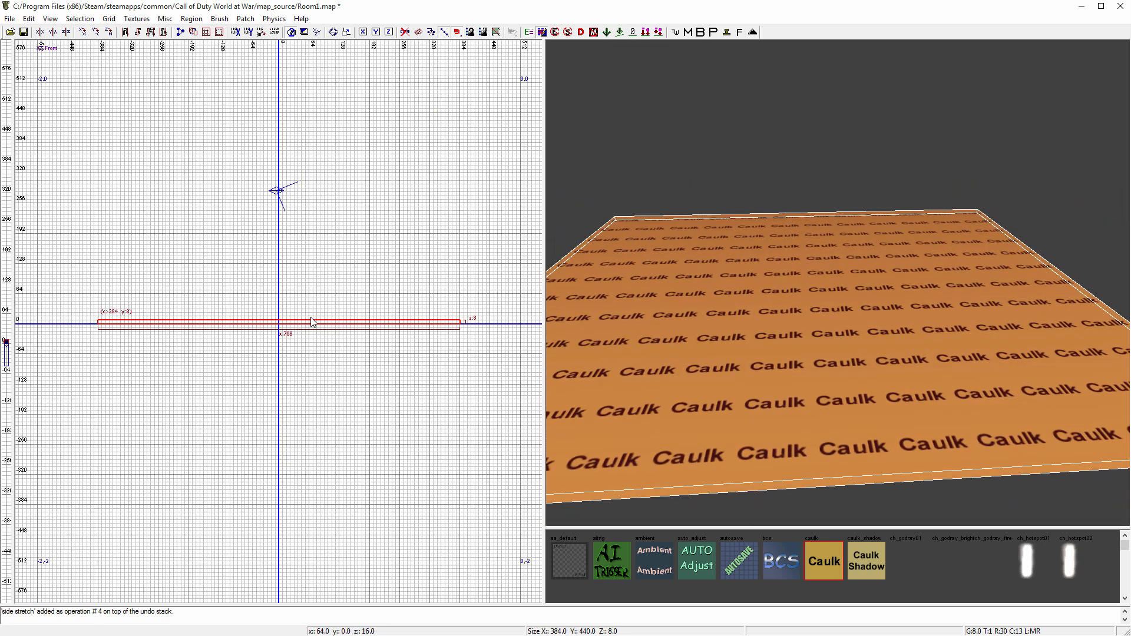
pyautogui.moveTo(312, 329); pyautogui.dragTo(312, 332)
pyautogui.press('Escape')
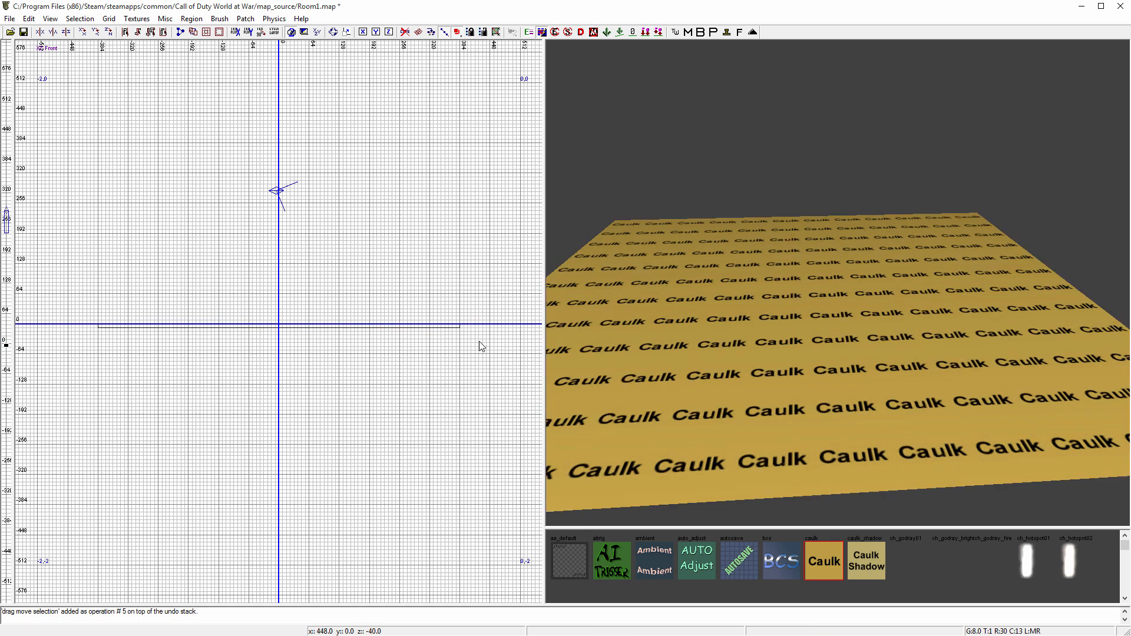
# - Draw a wall brush 8 units thick and 128 units high on the floor's edge at x 376
pyautogui.scroll(3, 465, 330)
pyautogui.moveTo(461, 330); pyautogui.dragTo(464, 212)
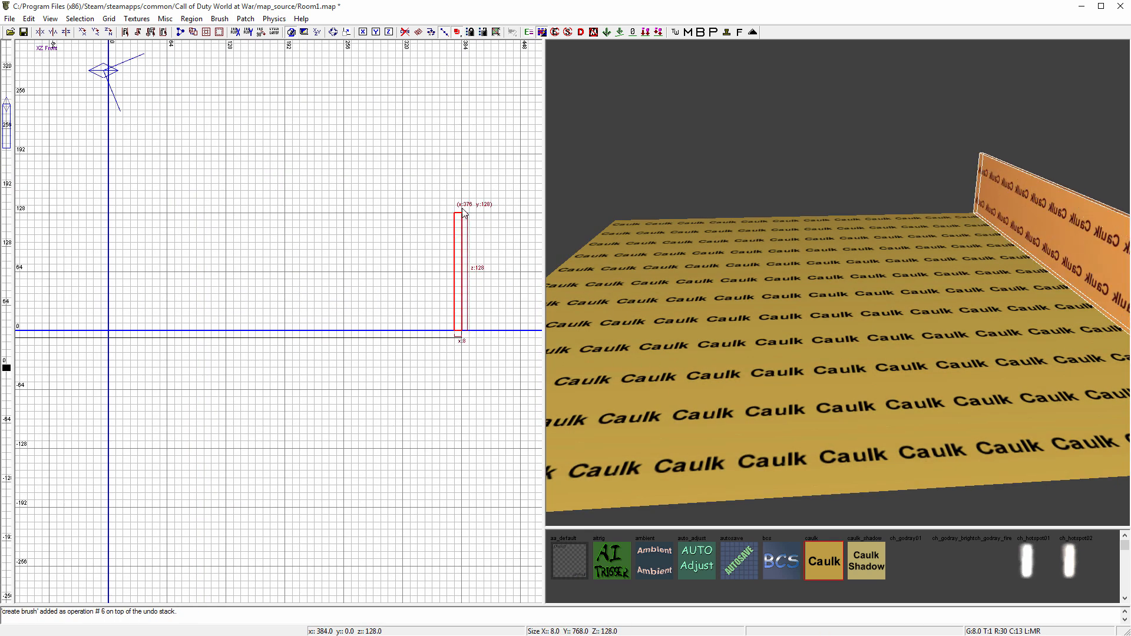
# - Place copies of the wall along the floor's other three edges, with the two cross walls 752 units long
pyautogui.hotkey('ctrl', 'Tab')
pyautogui.hotkey('ctrl', 'Tab')
pyautogui.scroll(-2, 335, 239)
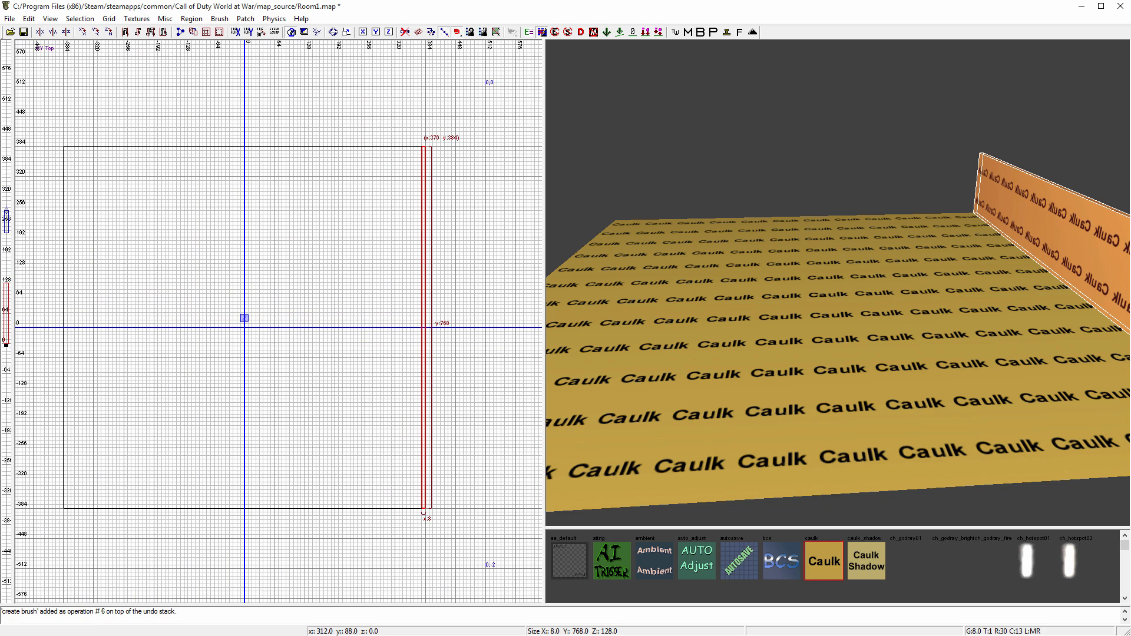
pyautogui.hotkey('ctrl', 'v')
pyautogui.moveTo(430, 316); pyautogui.dragTo(70, 302)
pyautogui.press('space')
pyautogui.press('space')
pyautogui.moveTo(98, 530)
pyautogui.mouseDown()
pyautogui.moveTo(424, 220)
pyautogui.moveTo(444, 175)
pyautogui.moveTo(429, 158)
pyautogui.moveTo(415, 509)
pyautogui.mouseUp()
pyautogui.press('space')
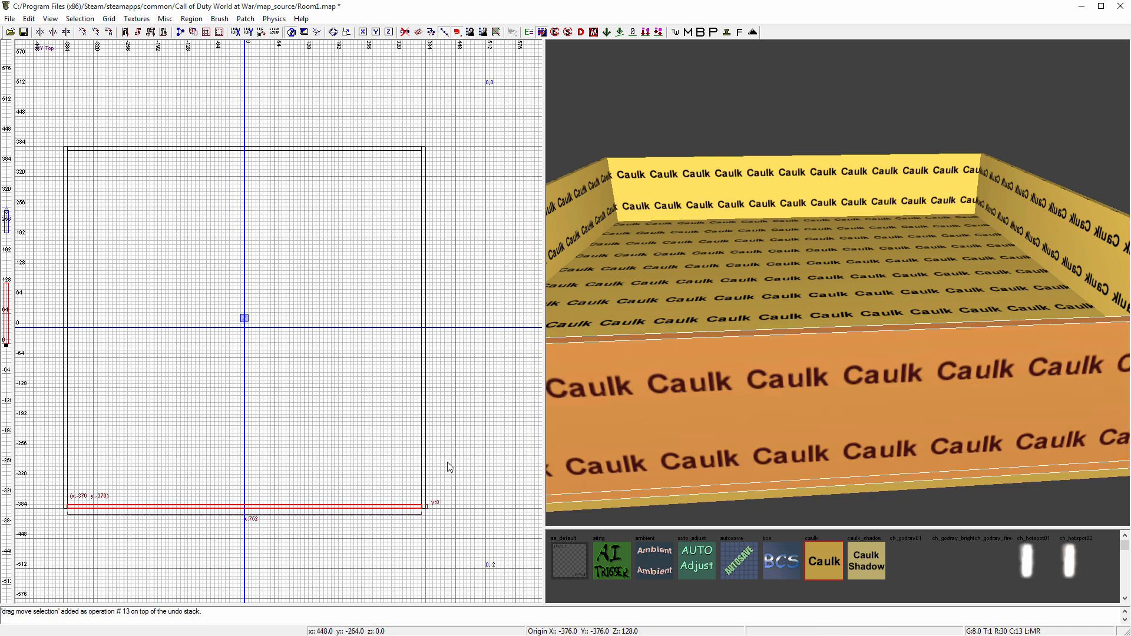
# - Copy the front outer wall inward to about y -256 and shorten the copy to 512 units
pyautogui.hotkey('ctrl', 'v')
pyautogui.moveTo(333, 518)
pyautogui.mouseDown()
pyautogui.moveTo(379, 437)
pyautogui.moveTo(381, 450)
pyautogui.mouseUp()
pyautogui.moveTo(519, 452)
pyautogui.mouseDown()
pyautogui.moveTo(372, 449)
pyautogui.moveTo(405, 448)
pyautogui.mouseUp()
# - Try placing a second inner wall copy nearer the room's centre, and undo it along with the first copy's shortening
pyautogui.hotkey('ctrl', 'v')
pyautogui.moveTo(148, 448)
pyautogui.mouseDown()
pyautogui.moveTo(158, 259)
pyautogui.moveTo(175, 357)
pyautogui.mouseUp()
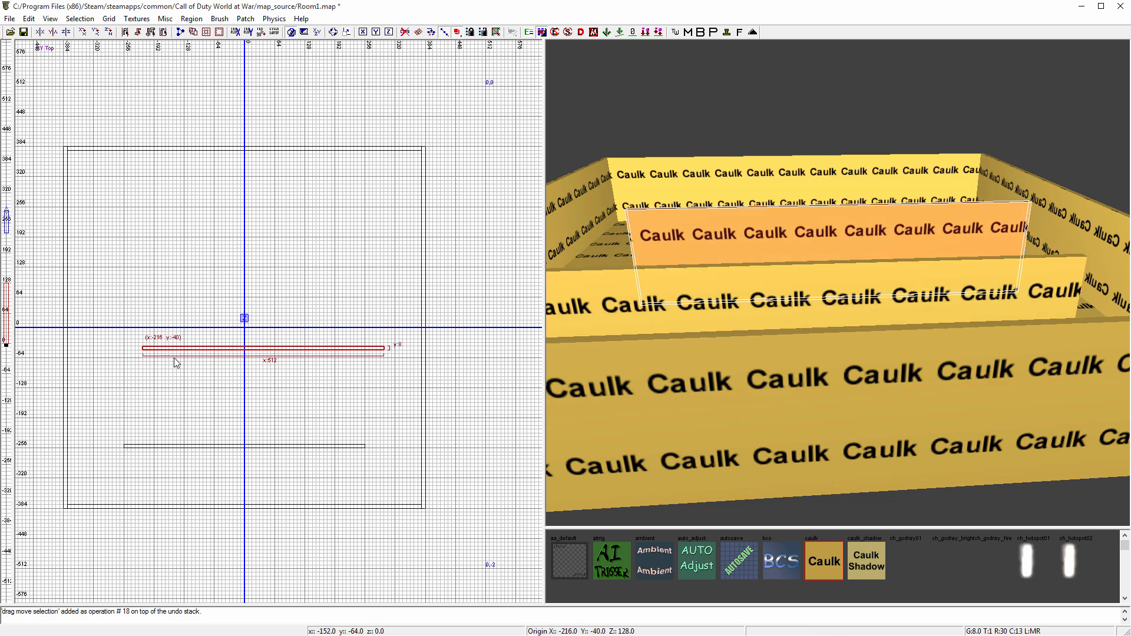
pyautogui.press('Escape')
pyautogui.hotkey('ctrl', 'z')
pyautogui.hotkey('ctrl', 'z')
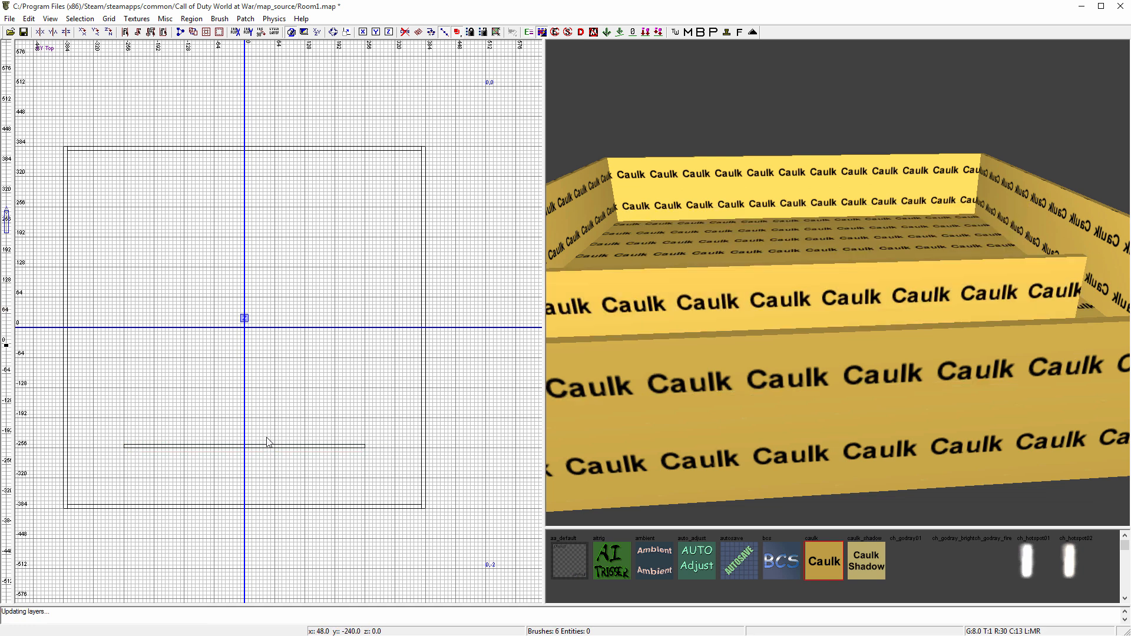
pyautogui.hotkey('ctrl', 'z')
# - Rotate the inner wall to run along Y, position it at x 248, y 256, and shorten it to 512 units
pyautogui.moveTo(279, 446)
pyautogui.mouseDown()
pyautogui.moveTo(282, 394)
pyautogui.moveTo(337, 411)
pyautogui.moveTo(370, 393)
pyautogui.moveTo(365, 379)
pyautogui.mouseUp()
pyautogui.click(108, 32)
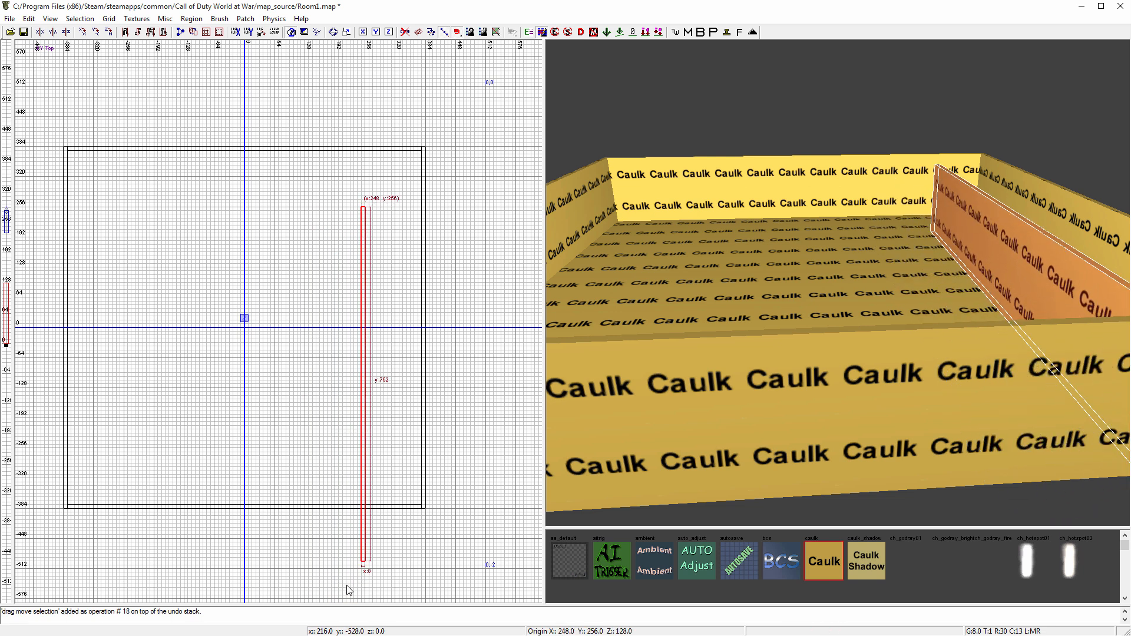
pyautogui.moveTo(364, 566); pyautogui.dragTo(378, 459)
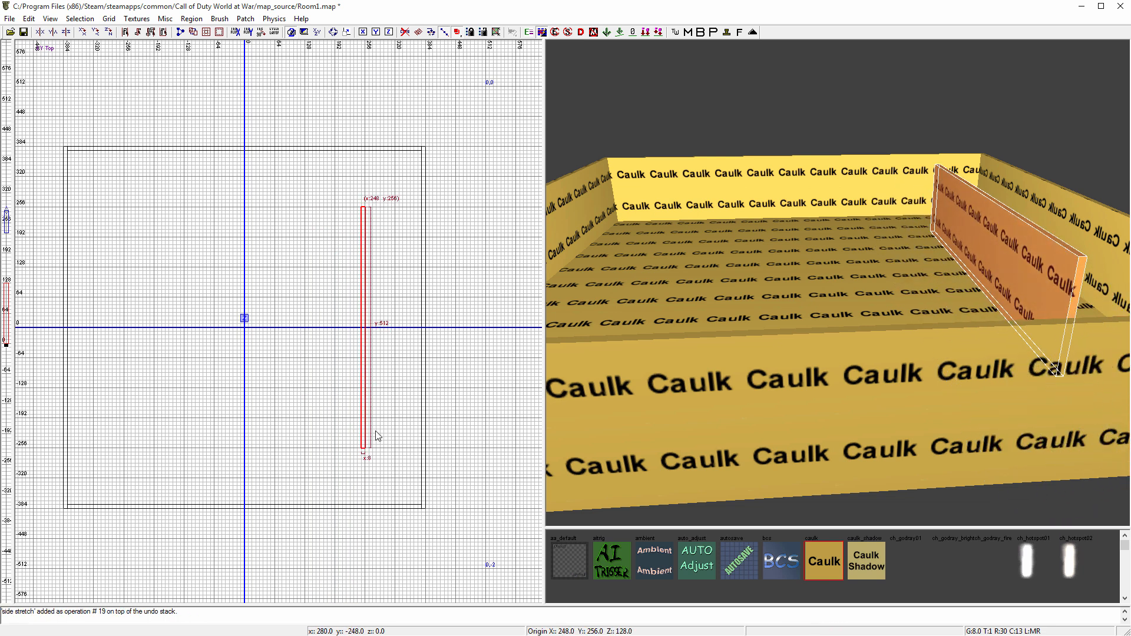
# - Close the inner square by placing copies of the 512-unit wall on its other three sides, and save the map
pyautogui.press('space')
pyautogui.moveTo(368, 402); pyautogui.dragTo(129, 398)
pyautogui.press('space')
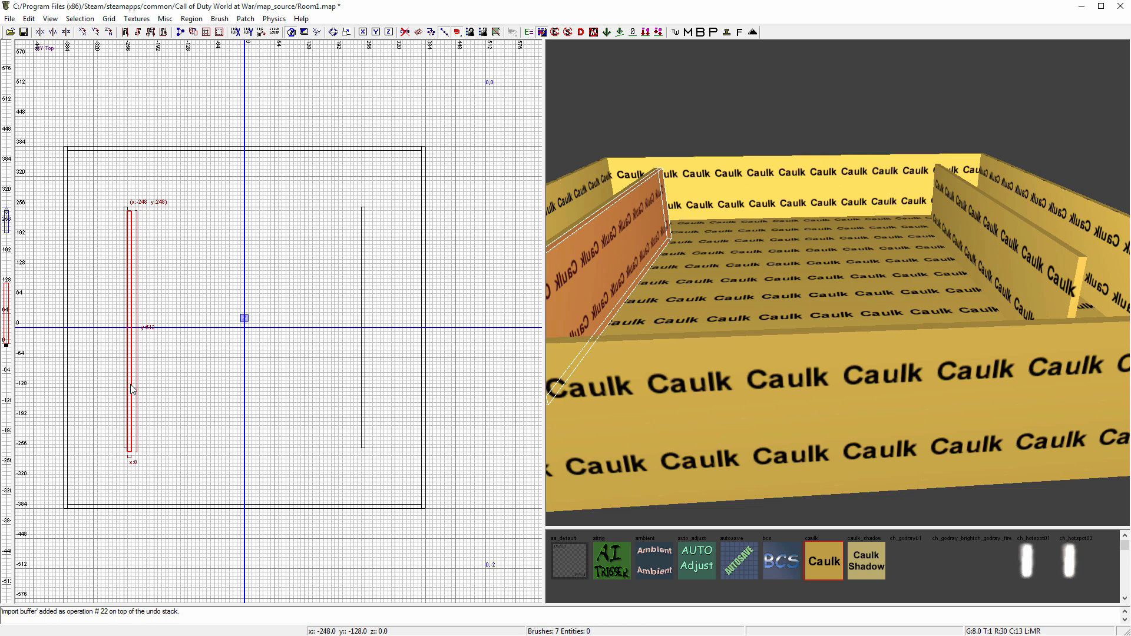
pyautogui.moveTo(160, 482)
pyautogui.mouseDown()
pyautogui.moveTo(382, 257)
pyautogui.moveTo(386, 238)
pyautogui.moveTo(350, 435)
pyautogui.moveTo(335, 446)
pyautogui.mouseUp()
pyautogui.press('space')
pyautogui.press('Escape')
pyautogui.hotkey('ctrl', 's')
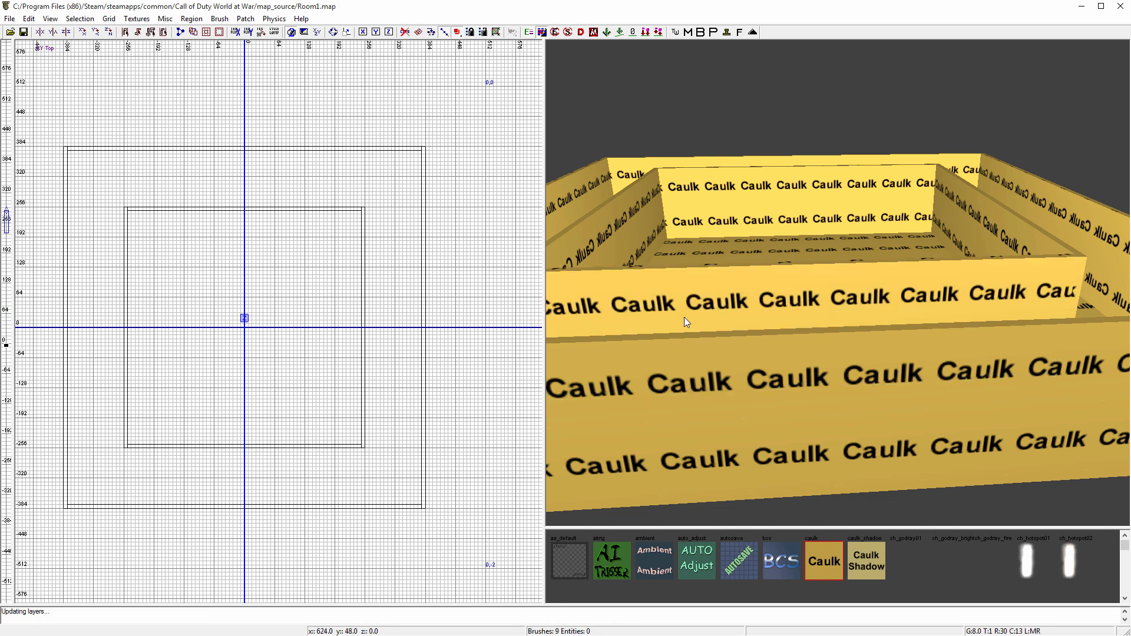
pyautogui.moveTo(797, 364); pyautogui.dragTo(800, 366, button='right')
pyautogui.press('d')
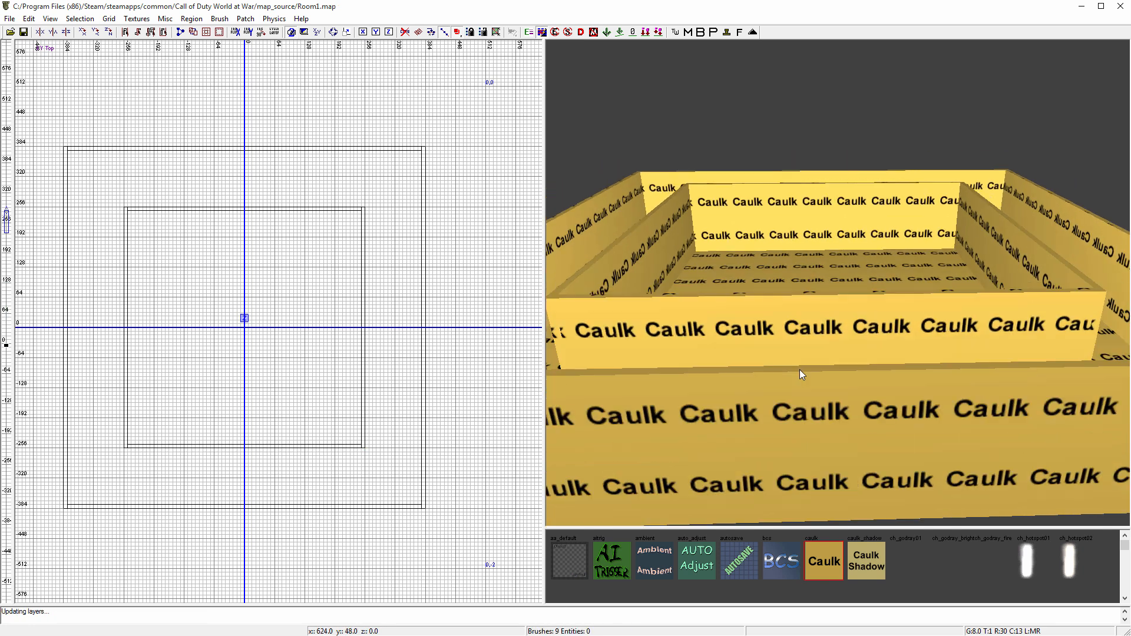
pyautogui.scroll(-3, 800, 370)
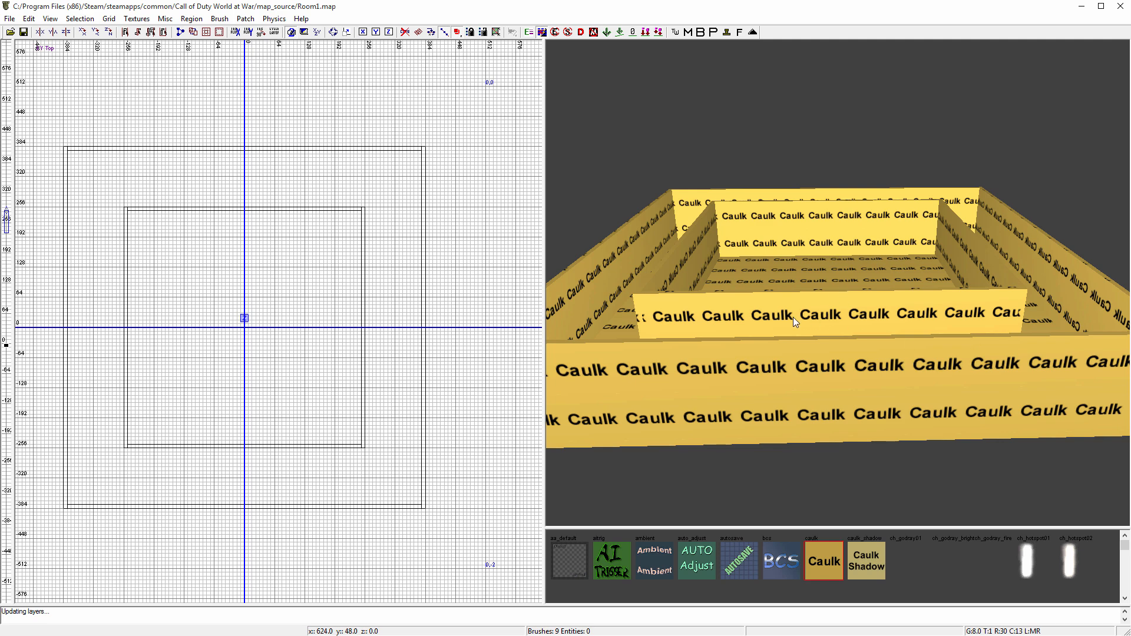
# - Select the two inner walls running along Y and split both across at y -192 and y -128
pyautogui.scroll(3, 781, 305)
pyautogui.scroll(-2, 779, 296)
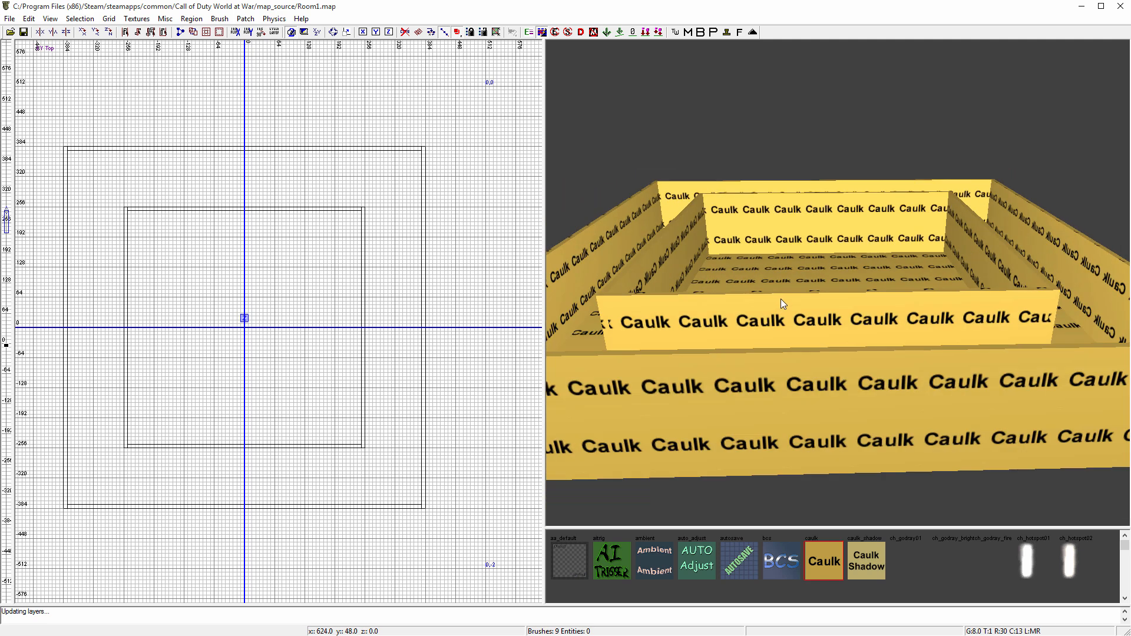
pyautogui.moveTo(781, 299); pyautogui.dragTo(780, 292, button='right')
pyautogui.keyDown('shift'); pyautogui.click(660, 294); pyautogui.keyUp('shift')
pyautogui.keyDown('shift'); pyautogui.click(1000, 315); pyautogui.keyUp('shift')
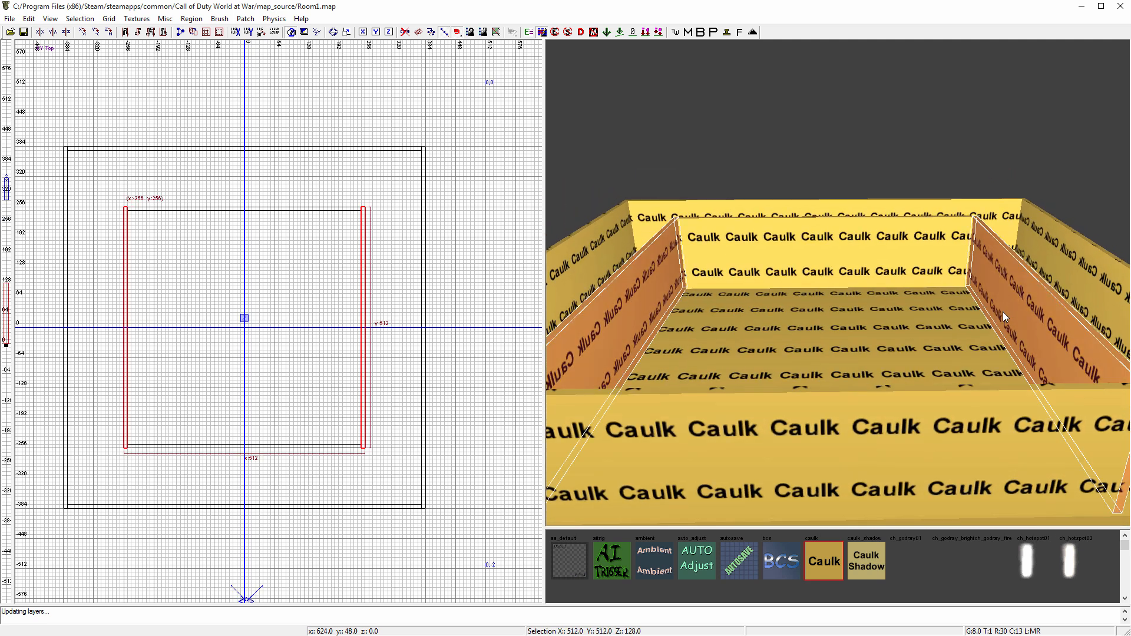
pyautogui.scroll(3, 170, 386)
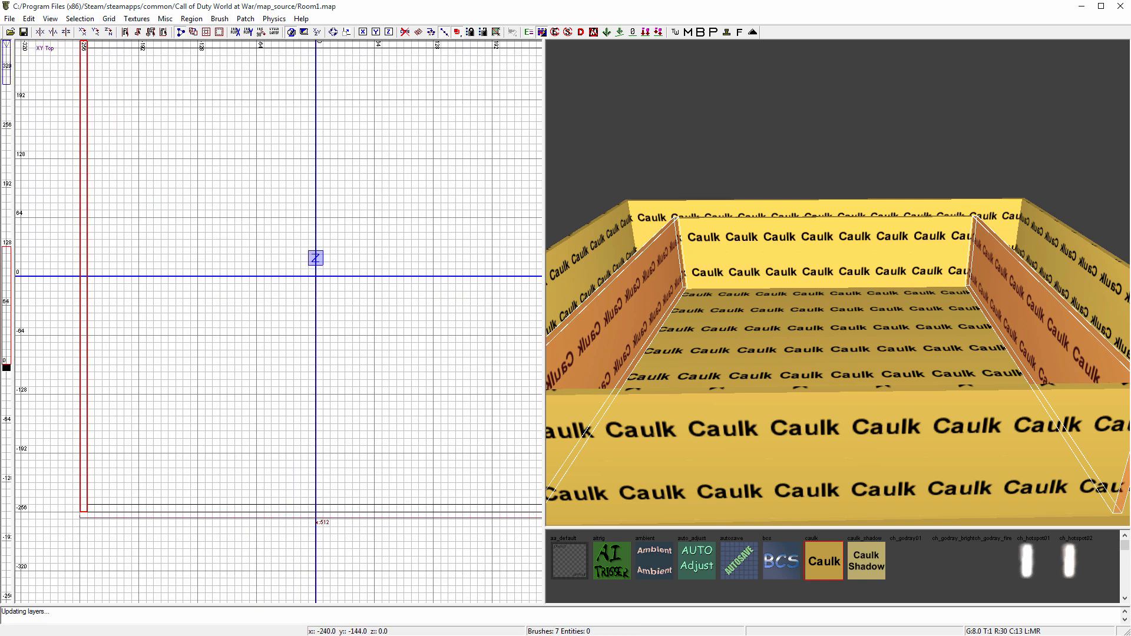
pyautogui.moveTo(170, 387); pyautogui.dragTo(307, 339, button='right')
pyautogui.scroll(2, 180, 407)
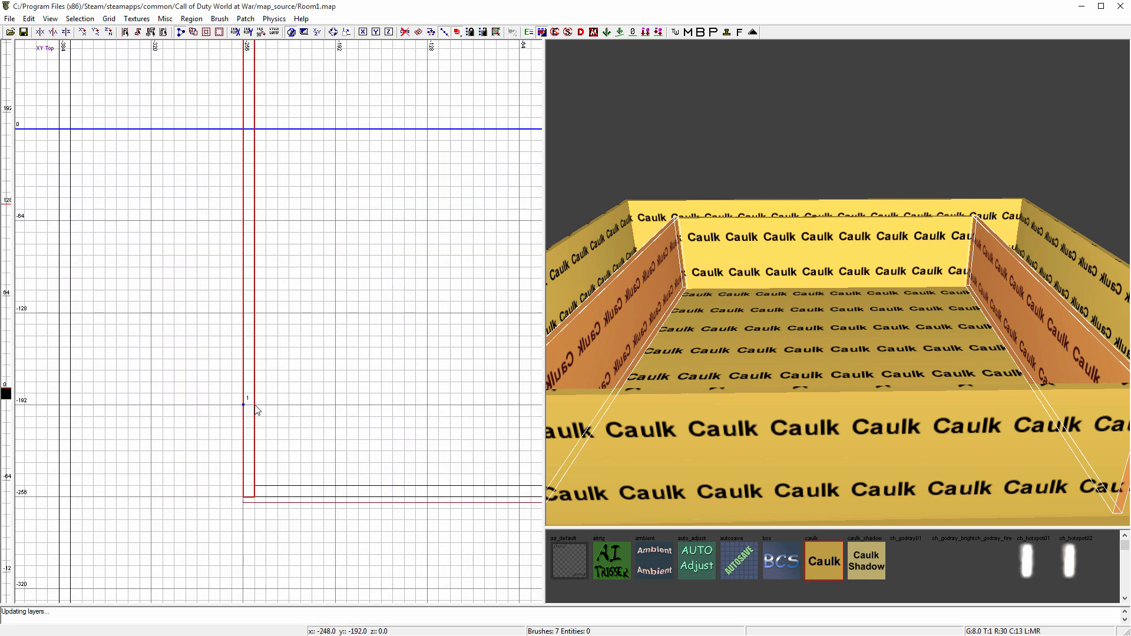
pyautogui.click(255, 405)
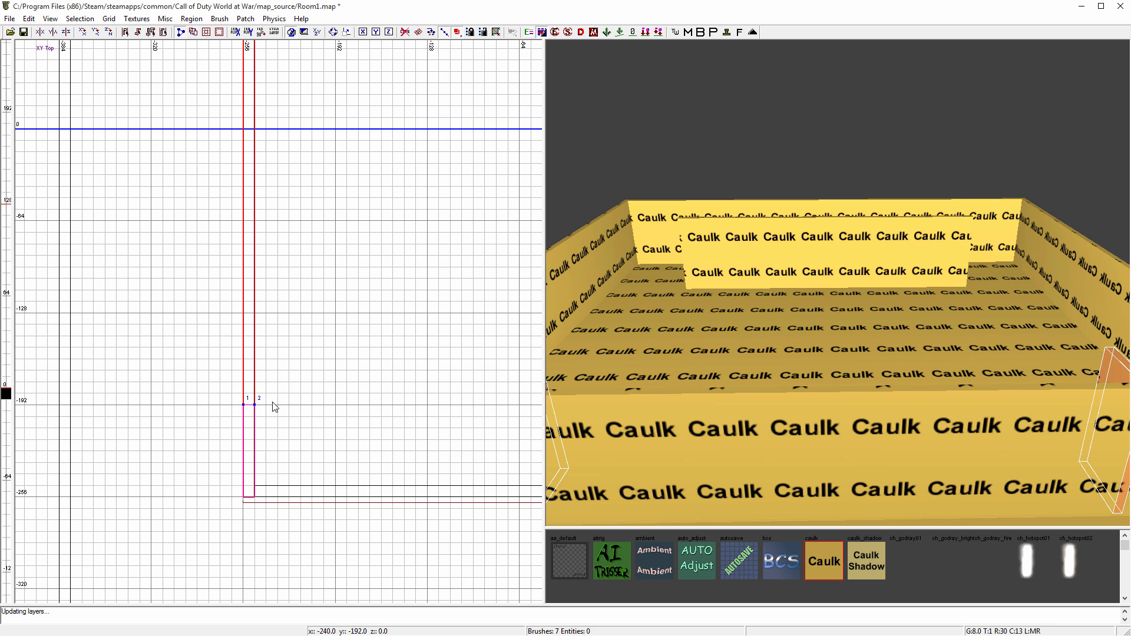
pyautogui.hotkey('shift', 'Return')
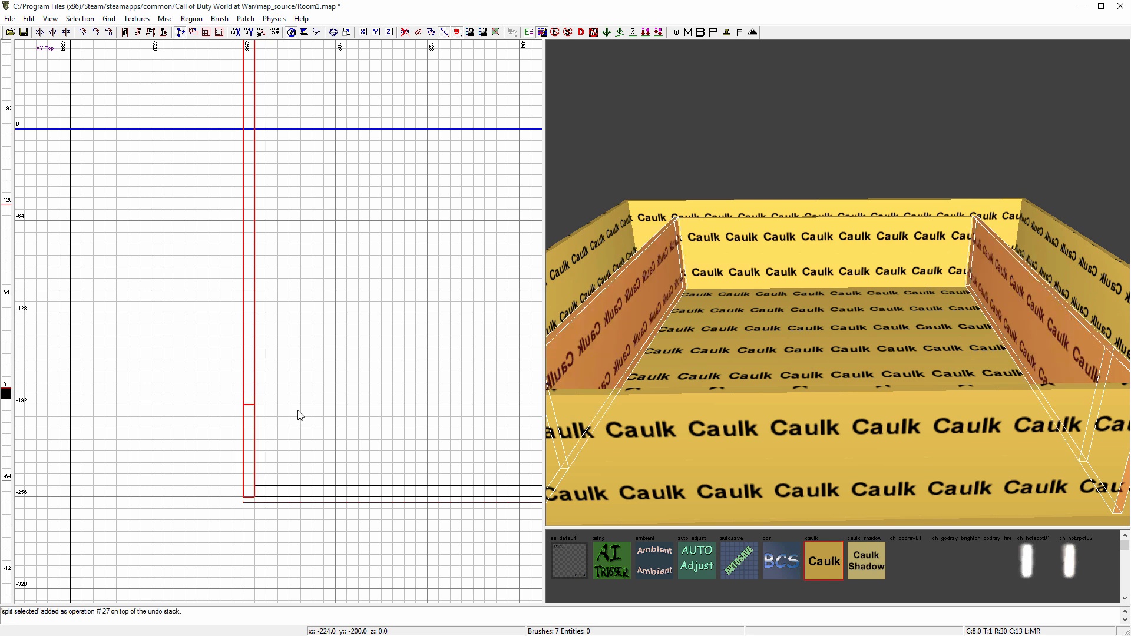
pyautogui.click(254, 313)
pyautogui.hotkey('shift', 'Return')
pyautogui.scroll(-3, 260, 224)
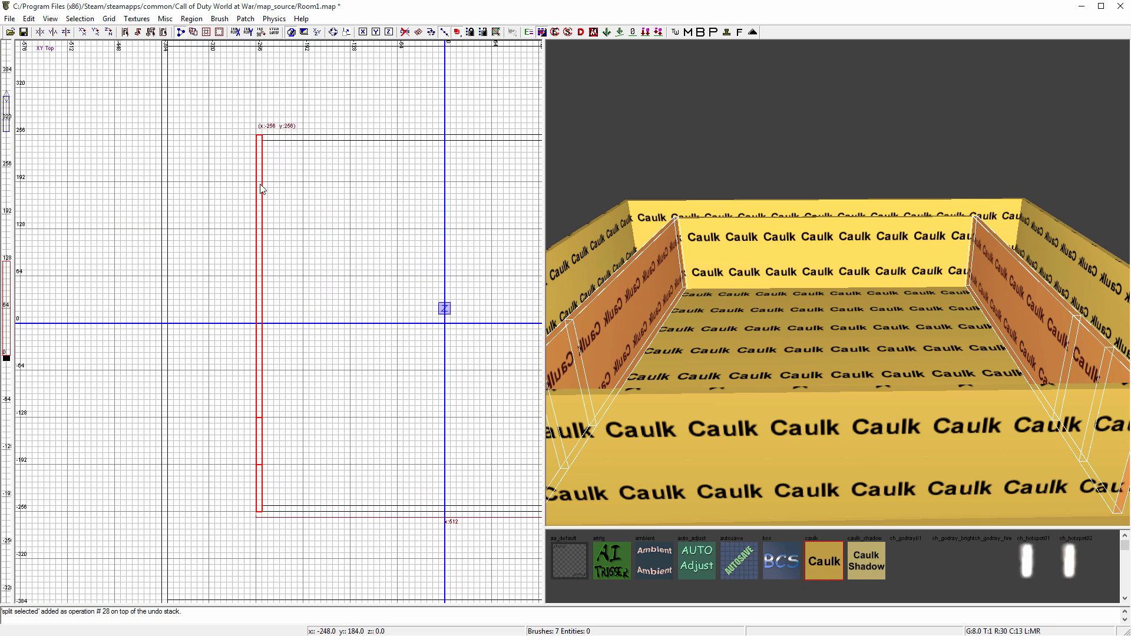
# - Split the same two inner walls across at y 192 and y 128, and clear the selection
pyautogui.click(258, 181)
pyautogui.click(262, 182)
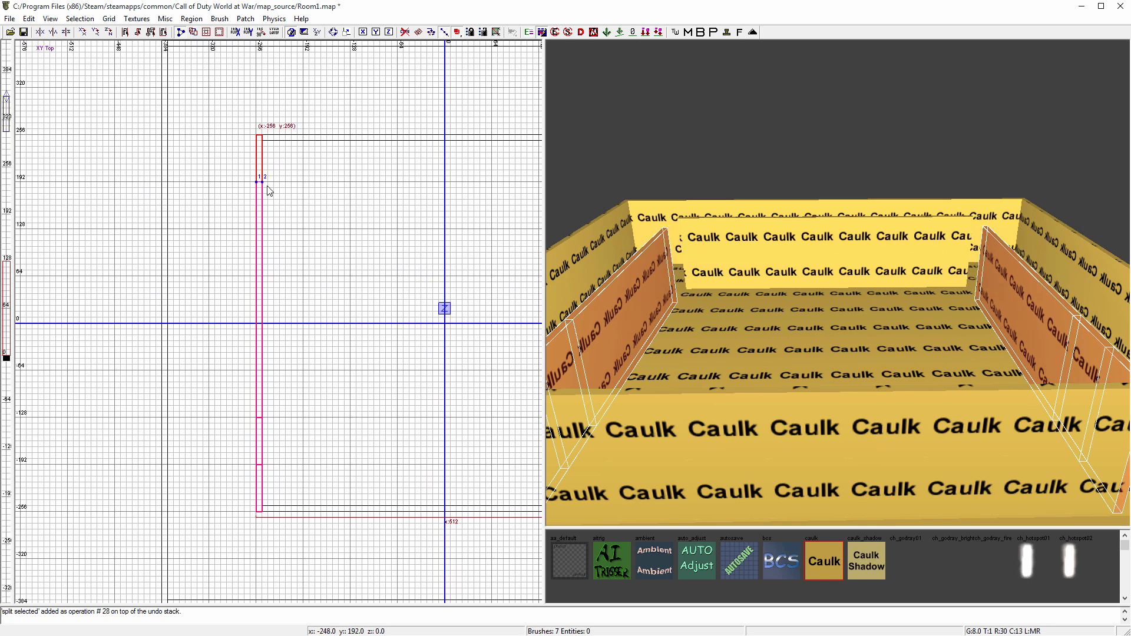
pyautogui.hotkey('shift', 'Return')
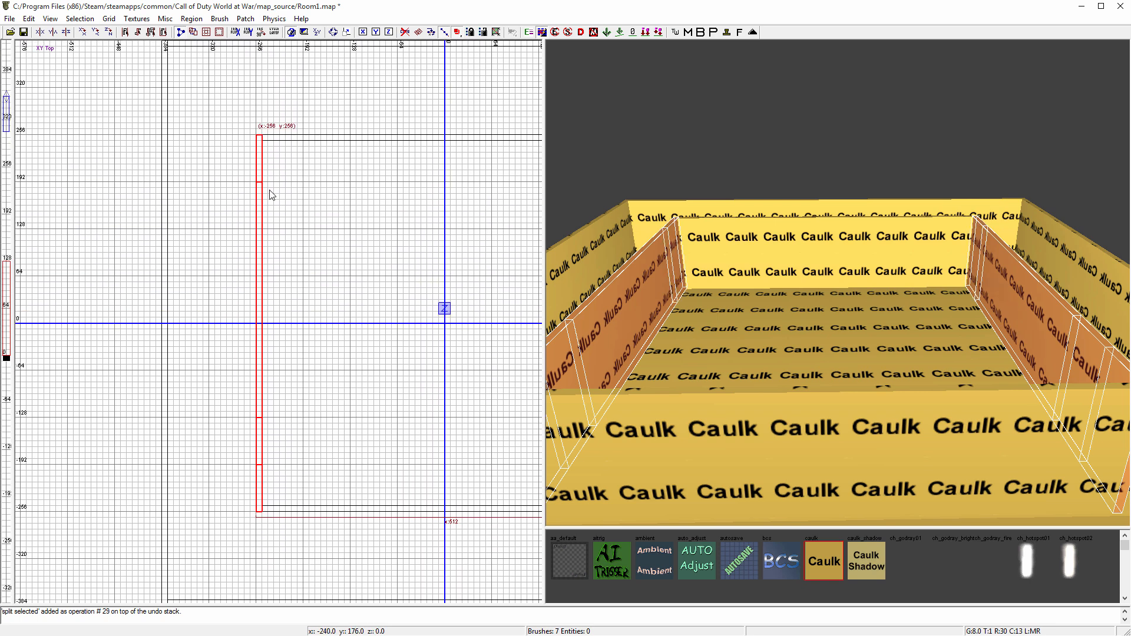
pyautogui.click(262, 233)
pyautogui.hotkey('shift', 'Return')
pyautogui.press('Escape')
# - Split the four 64-unit-long window segments of the inner side walls horizontally at z 96 and z 32
pyautogui.keyDown('shift'); pyautogui.click(666, 275); pyautogui.keyUp('shift')
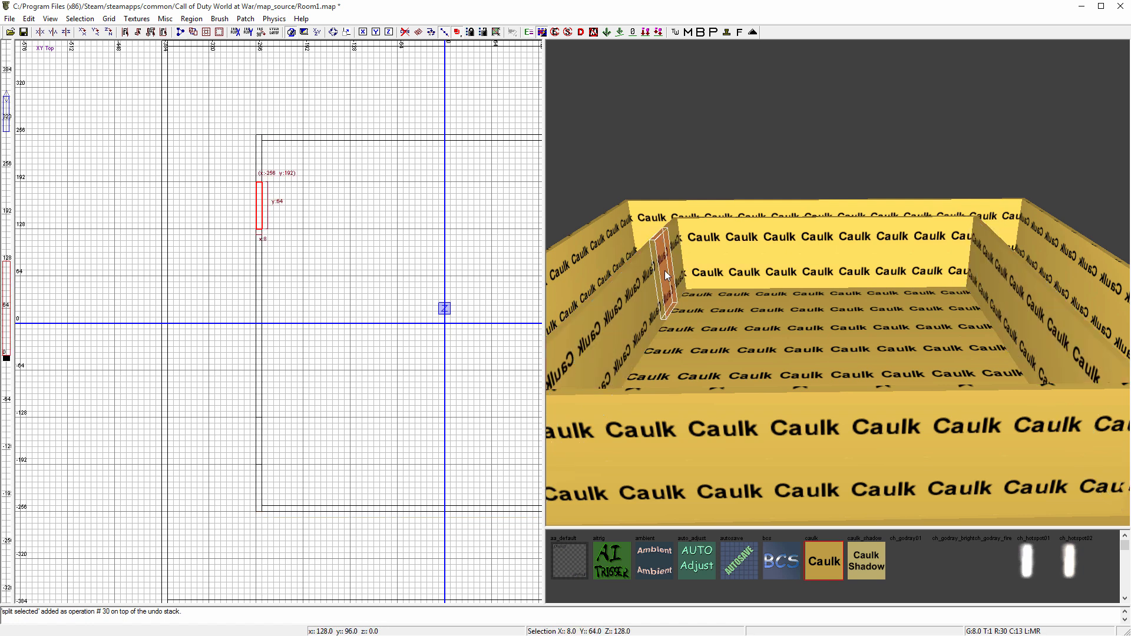
pyautogui.keyDown('shift'); pyautogui.click(992, 274); pyautogui.keyUp('shift')
pyautogui.keyDown('shift'); pyautogui.click(1080, 374); pyautogui.keyUp('shift')
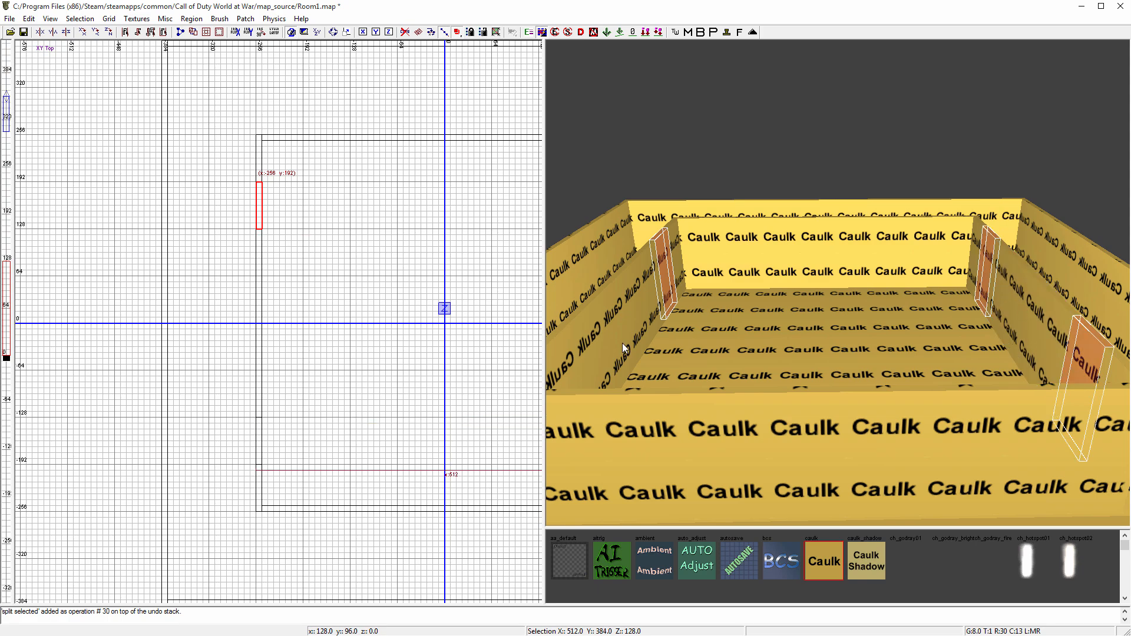
pyautogui.keyDown('shift'); pyautogui.click(584, 361); pyautogui.keyUp('shift')
pyautogui.keyDown('shift'); pyautogui.click(569, 361); pyautogui.keyUp('shift')
pyautogui.keyDown('shift'); pyautogui.click(619, 336); pyautogui.keyUp('shift')
pyautogui.moveTo(654, 346); pyautogui.dragTo(554, 353, button='right')
pyautogui.moveTo(720, 340); pyautogui.dragTo(660, 345, button='right')
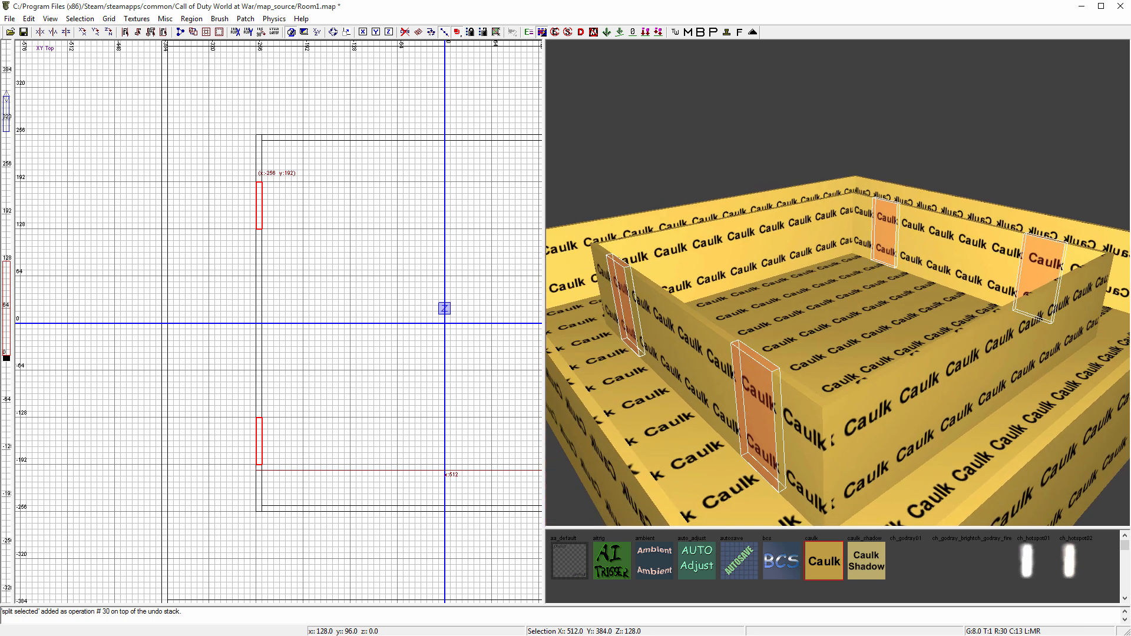
pyautogui.hotkey('ctrl', 'Tab')
pyautogui.scroll(4, 279, 342)
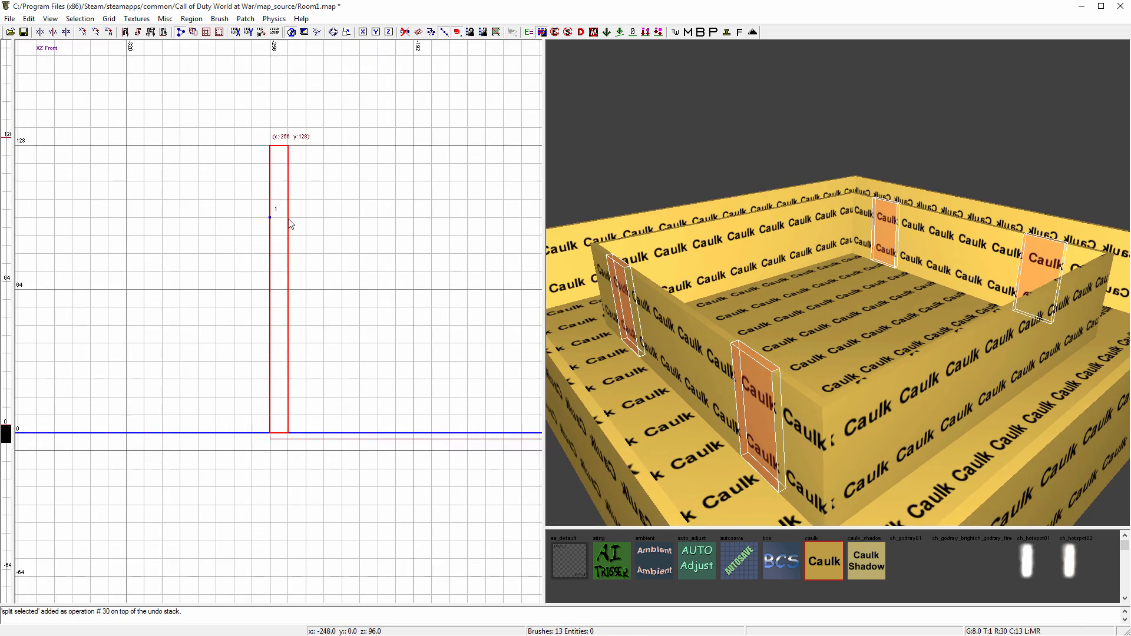
pyautogui.hotkey('shift', 'Return')
pyautogui.hotkey('shift', 'Return')
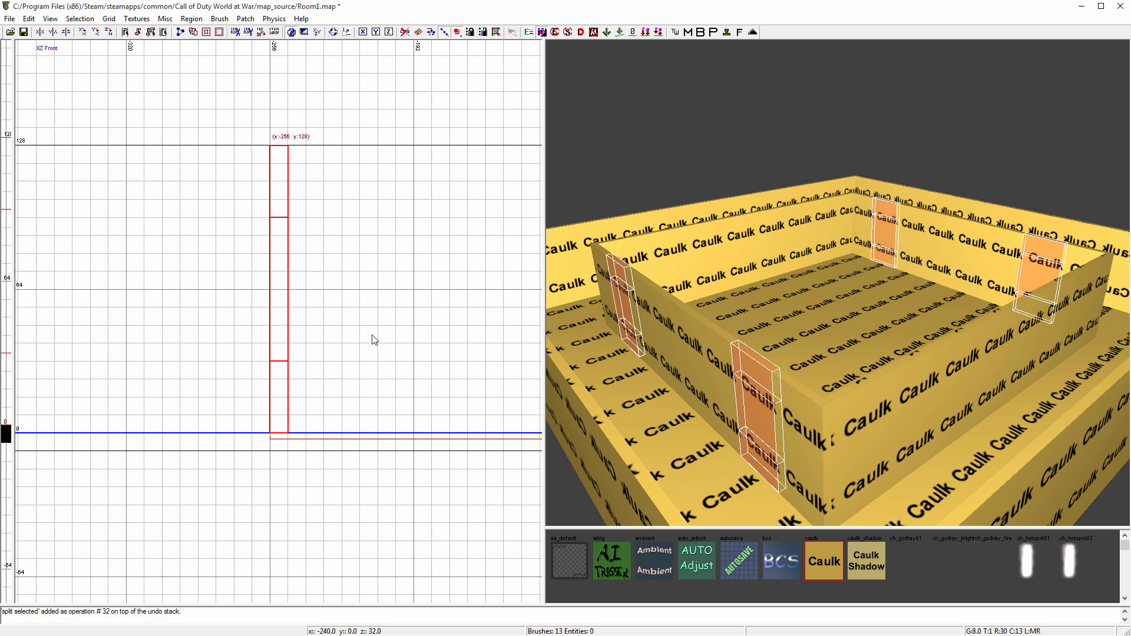
# - Delete the middle piece of each of the four split segments to cut window openings in the inner side walls
pyautogui.press('Escape')
pyautogui.keyDown('shift'); pyautogui.click(886, 235); pyautogui.keyUp('shift')
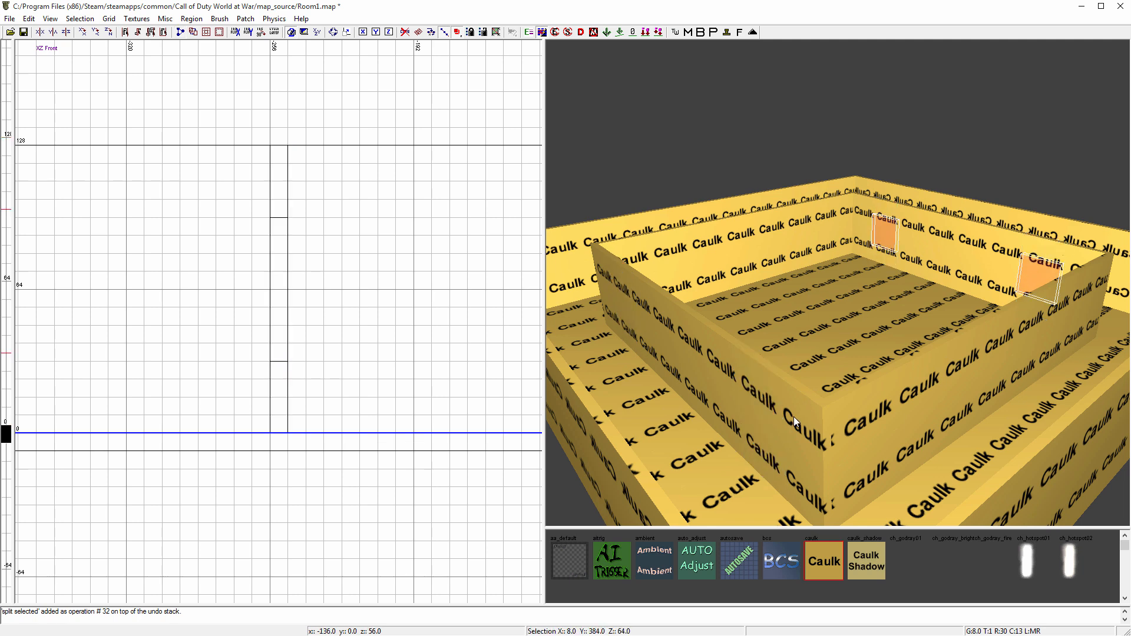
pyautogui.keyDown('shift'); pyautogui.click(753, 422); pyautogui.keyUp('shift')
pyautogui.press('BackSpace')
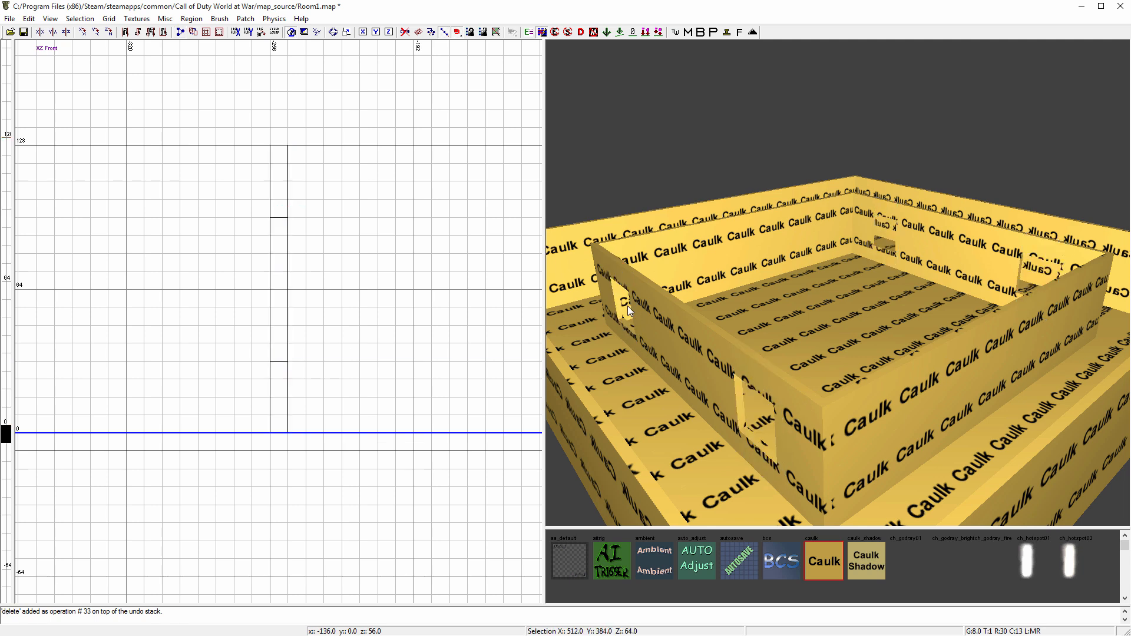
# - Texture the floor brush with the checkered berlin_floors_concrete_tile5 from the floor usage category
pyautogui.moveTo(772, 314)
pyautogui.mouseDown(button='right')
pyautogui.moveTo(702, 309)
pyautogui.moveTo(748, 330)
pyautogui.moveTo(701, 339)
pyautogui.moveTo(654, 339)
pyautogui.moveTo(684, 330)
pyautogui.moveTo(642, 323)
pyautogui.mouseUp(button='right')
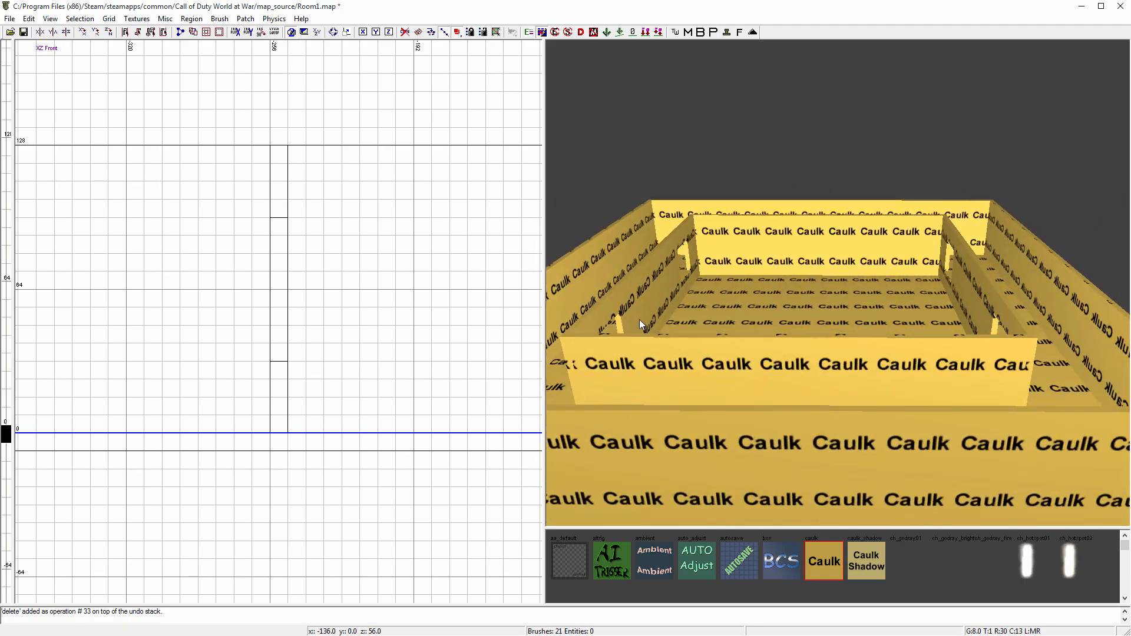
pyautogui.keyDown('shift'); pyautogui.click(788, 319); pyautogui.keyUp('shift')
pyautogui.click(137, 18)
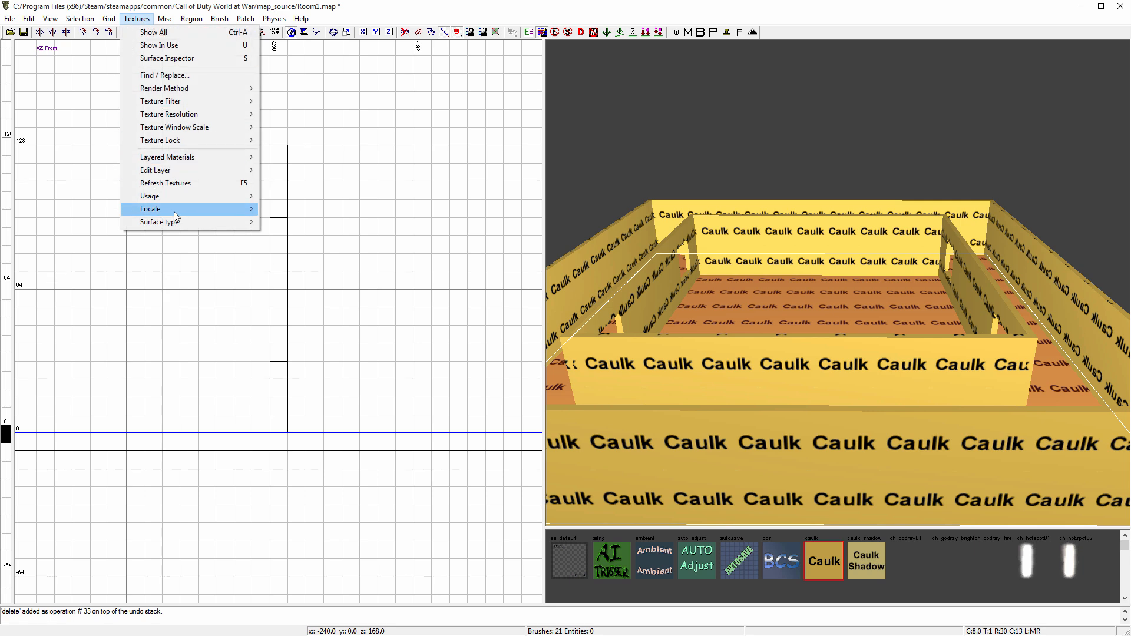
pyautogui.moveTo(177, 195)
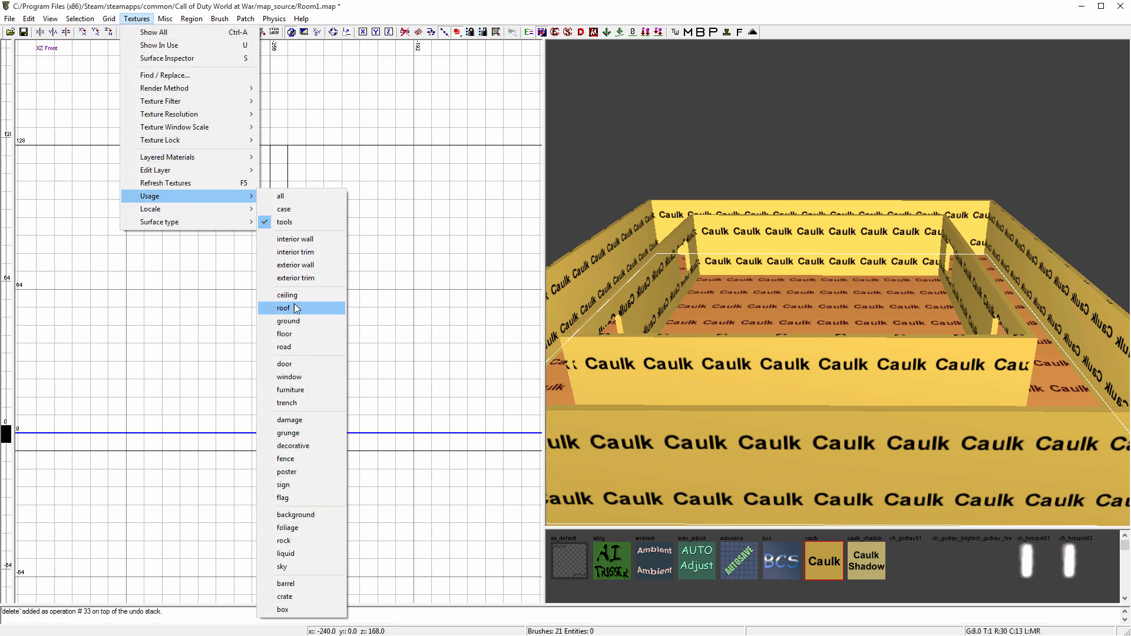
pyautogui.click(298, 333)
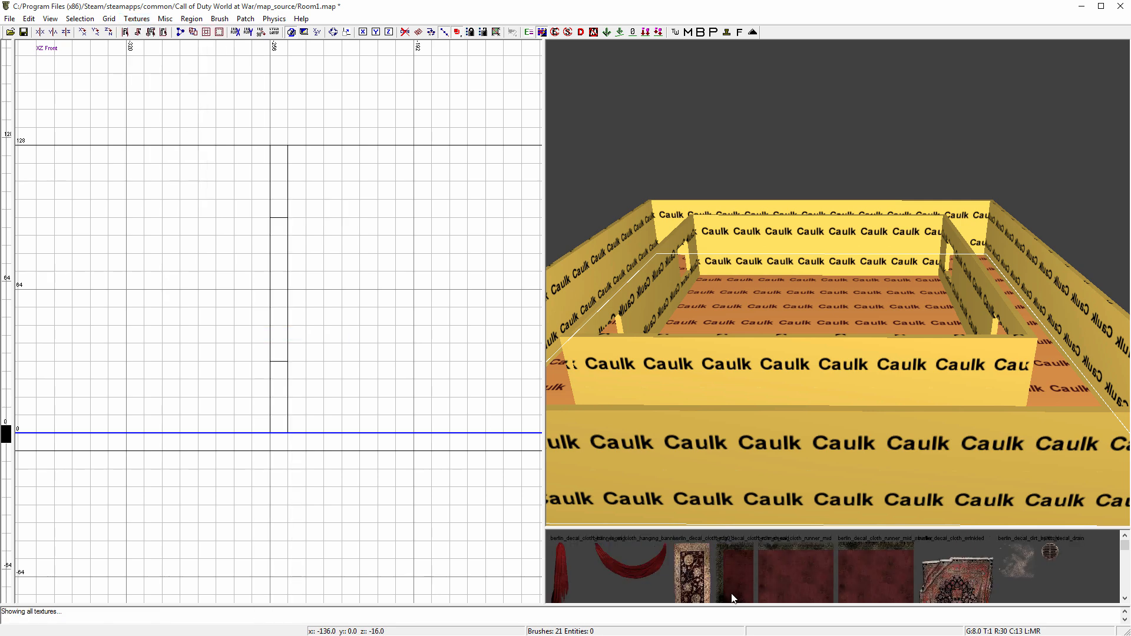
pyautogui.scroll(3, 744, 570)
pyautogui.click(674, 553)
pyautogui.press('Escape')
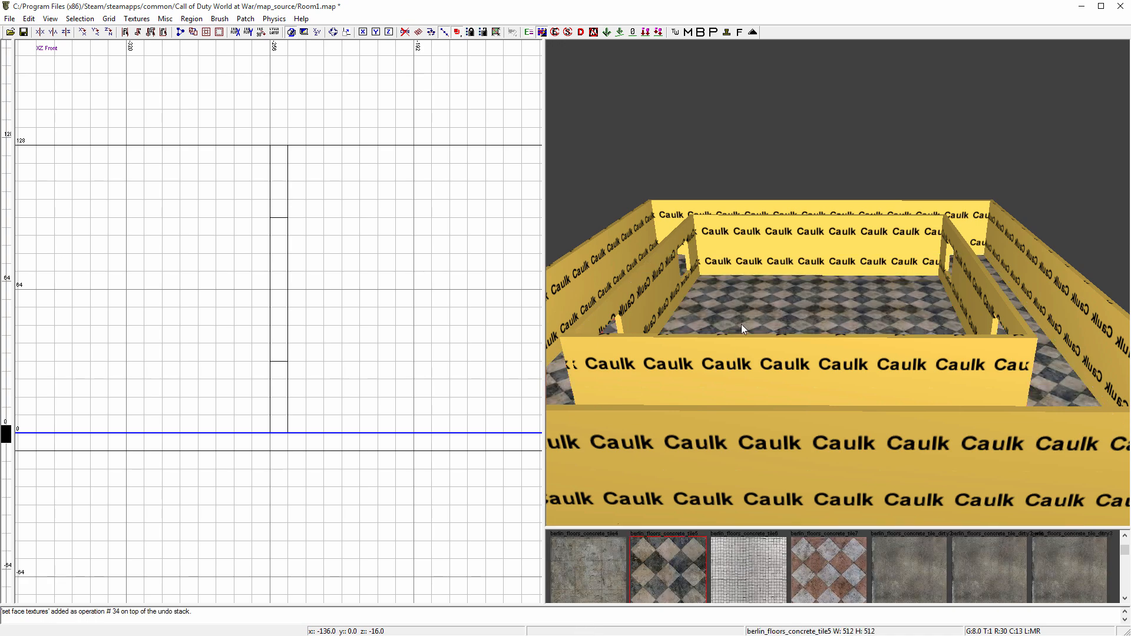
# - Select the inward-facing faces of the outer walls and of the two windowless inner walls
pyautogui.moveTo(742, 324)
pyautogui.mouseDown(button='right')
pyautogui.moveTo(740, 306)
pyautogui.moveTo(737, 324)
pyautogui.mouseUp(button='right')
pyautogui.keyDown('ctrl'); pyautogui.keyDown('shift'); pyautogui.click(663, 299); pyautogui.keyUp('shift'); pyautogui.keyUp('ctrl')
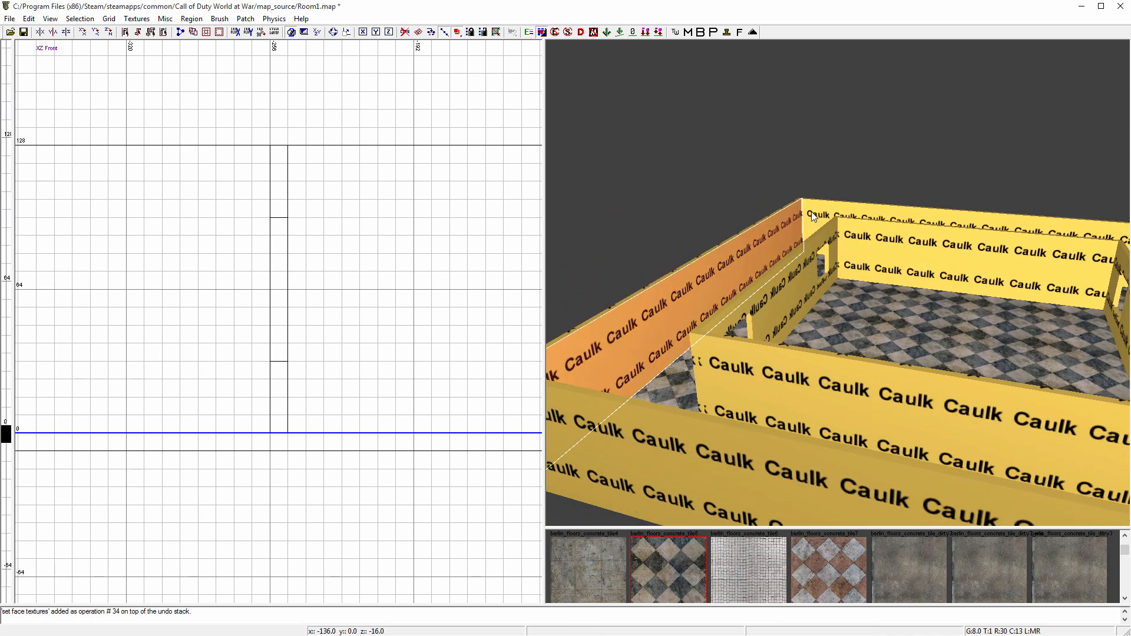
pyautogui.keyDown('ctrl'); pyautogui.keyDown('shift'); pyautogui.click(908, 220); pyautogui.keyUp('shift'); pyautogui.keyUp('ctrl')
pyautogui.moveTo(907, 219); pyautogui.dragTo(847, 293, button='right')
pyautogui.keyDown('ctrl'); pyautogui.keyDown('shift'); pyautogui.click(858, 306); pyautogui.keyUp('shift'); pyautogui.keyUp('ctrl')
pyautogui.keyDown('ctrl'); pyautogui.keyDown('shift'); pyautogui.click(847, 293); pyautogui.keyUp('shift'); pyautogui.keyUp('ctrl')
pyautogui.keyDown('ctrl'); pyautogui.keyDown('shift'); pyautogui.click(778, 337); pyautogui.keyUp('shift'); pyautogui.keyUp('ctrl')
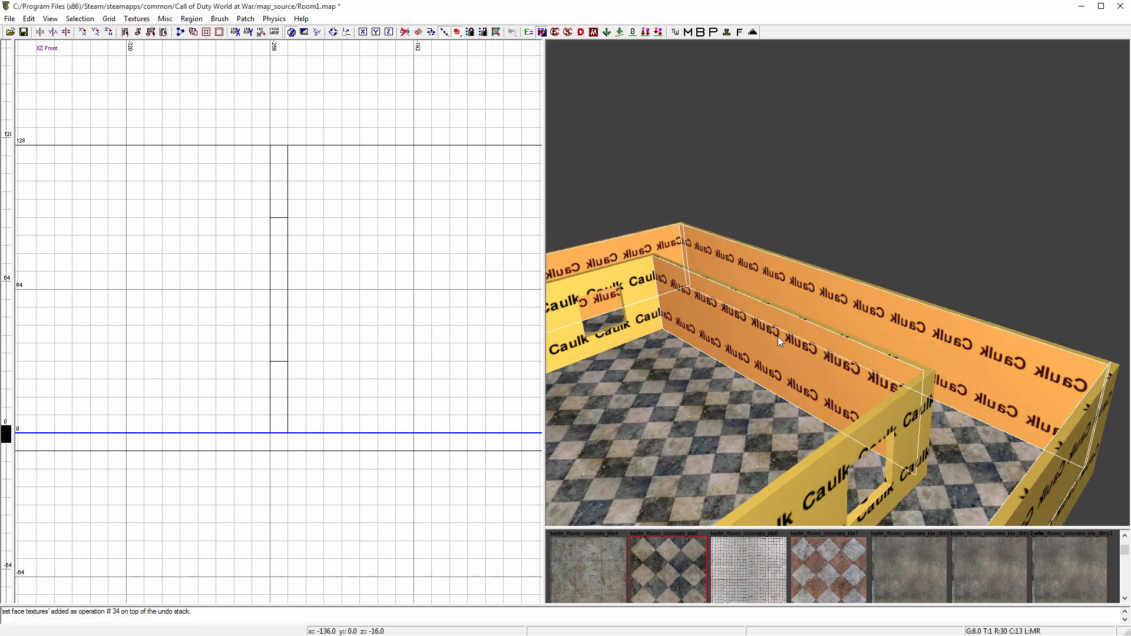
pyautogui.moveTo(778, 337)
pyautogui.mouseDown(button='right')
pyautogui.moveTo(778, 295)
pyautogui.moveTo(762, 326)
pyautogui.mouseUp(button='right')
pyautogui.keyDown('ctrl'); pyautogui.keyDown('shift'); pyautogui.click(783, 324); pyautogui.keyUp('shift'); pyautogui.keyUp('ctrl')
# - Add the room-side middle faces of both windowed inner walls and the faces around one wall's windows to the selection
pyautogui.keyDown('ctrl'); pyautogui.keyDown('shift'); pyautogui.click(1045, 310); pyautogui.keyUp('shift'); pyautogui.keyUp('ctrl')
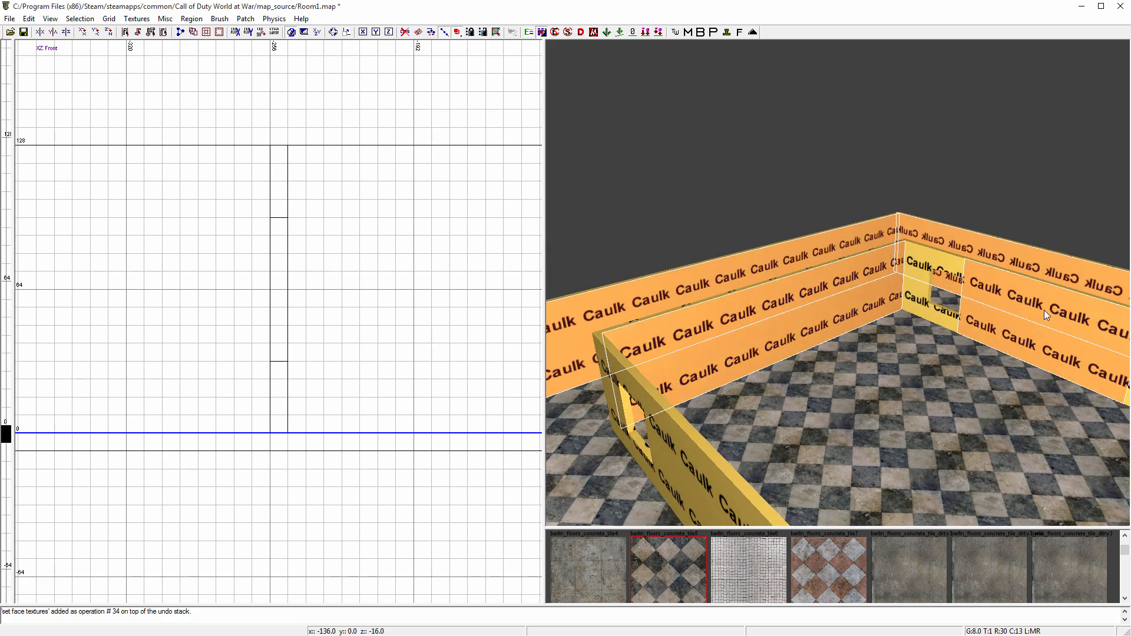
pyautogui.moveTo(1044, 310); pyautogui.dragTo(916, 345, button='right')
pyautogui.keyDown('ctrl'); pyautogui.keyDown('shift'); pyautogui.click(916, 344); pyautogui.keyUp('shift'); pyautogui.keyUp('ctrl')
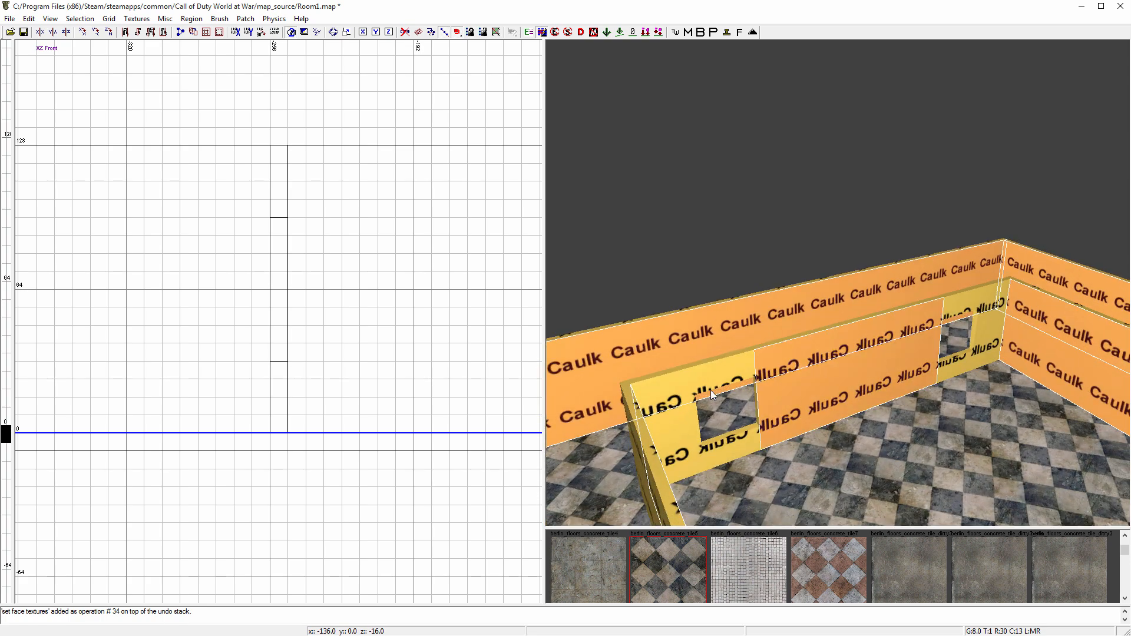
pyautogui.keyDown('ctrl'); pyautogui.keyDown('shift'); pyautogui.click(710, 390); pyautogui.keyUp('shift'); pyautogui.keyUp('ctrl')
pyautogui.keyDown('ctrl'); pyautogui.keyDown('shift'); pyautogui.click(756, 447); pyautogui.keyUp('shift'); pyautogui.keyUp('ctrl')
pyautogui.keyDown('ctrl'); pyautogui.keyDown('shift'); pyautogui.click(995, 347); pyautogui.keyUp('shift'); pyautogui.keyUp('ctrl')
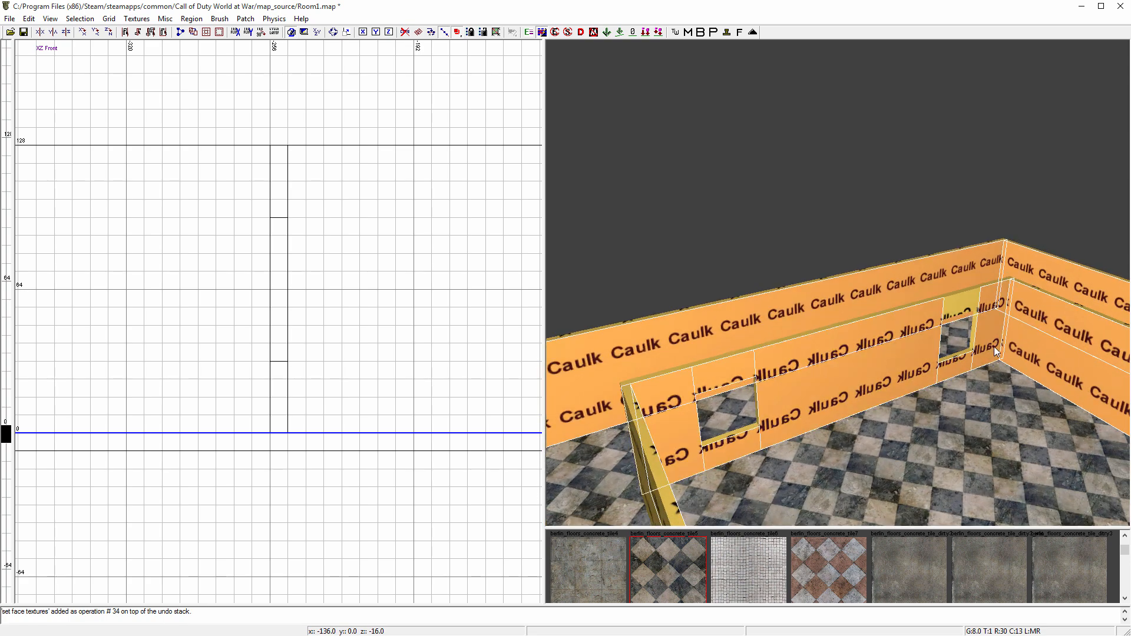
# - Add the faces around the opposite inner wall's windows and the remaining visible caulk wall faces to the selection
pyautogui.moveTo(963, 300); pyautogui.dragTo(837, 312, button='right')
pyautogui.moveTo(908, 317); pyautogui.dragTo(908, 317, button='right')
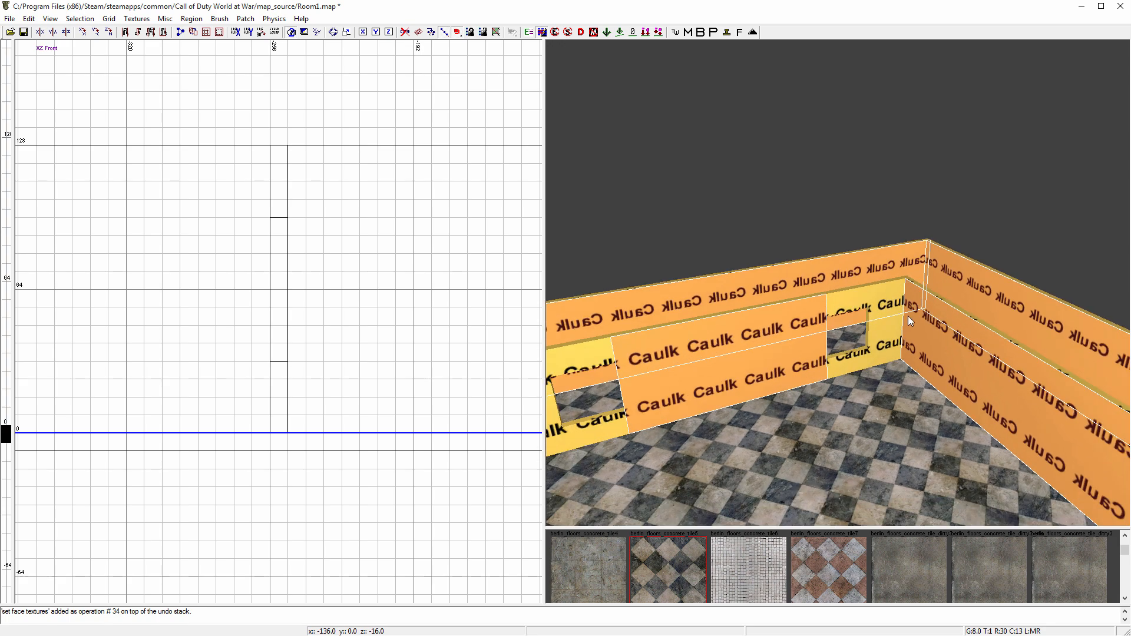
pyautogui.keyDown('ctrl'); pyautogui.keyDown('shift'); pyautogui.click(578, 348); pyautogui.keyUp('shift'); pyautogui.keyUp('ctrl')
pyautogui.moveTo(579, 348); pyautogui.dragTo(579, 349, button='right')
pyautogui.keyDown('ctrl'); pyautogui.keyDown('shift'); pyautogui.click(707, 380); pyautogui.keyUp('shift'); pyautogui.keyUp('ctrl')
pyautogui.keyDown('ctrl'); pyautogui.keyDown('shift'); pyautogui.click(747, 396); pyautogui.keyUp('shift'); pyautogui.keyUp('ctrl')
pyautogui.moveTo(747, 396); pyautogui.dragTo(736, 374, button='right')
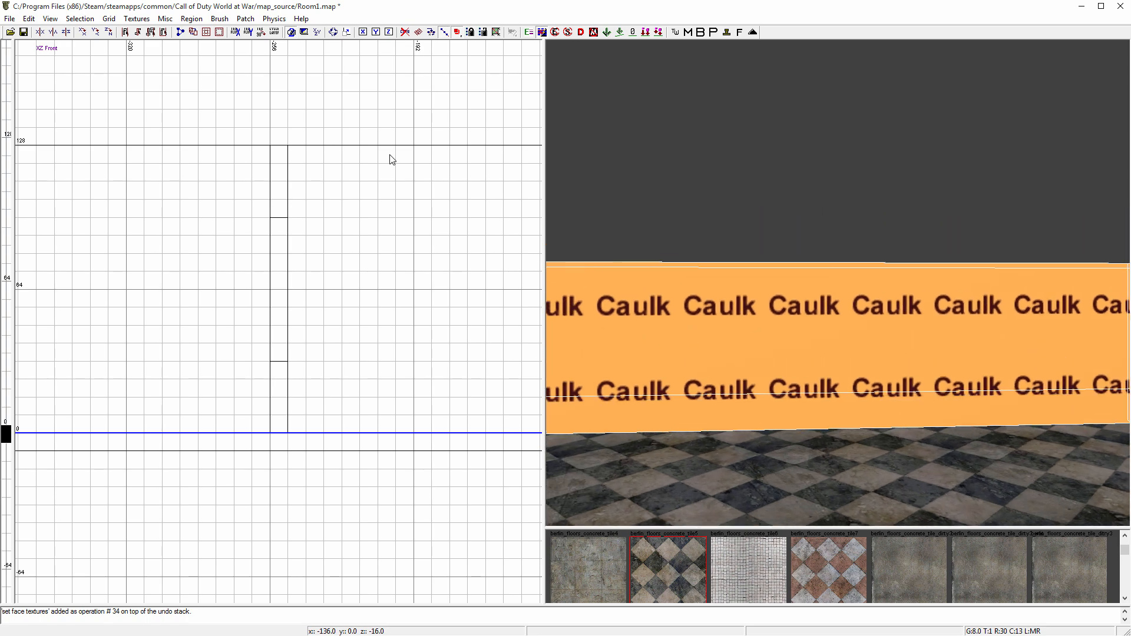
# - Apply the grey Berlin plaster wallpaper with red striped lower panelling from the interior wall category to the selected faces
pyautogui.click(136, 19)
pyautogui.moveTo(218, 194)
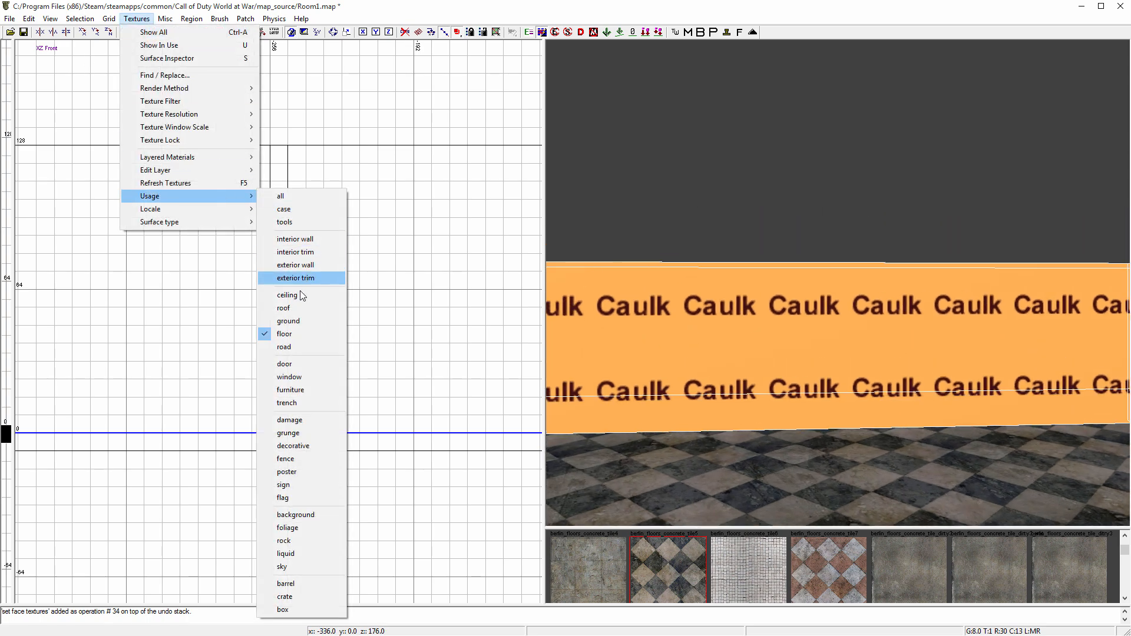
pyautogui.click(294, 239)
pyautogui.scroll(-6, 821, 564)
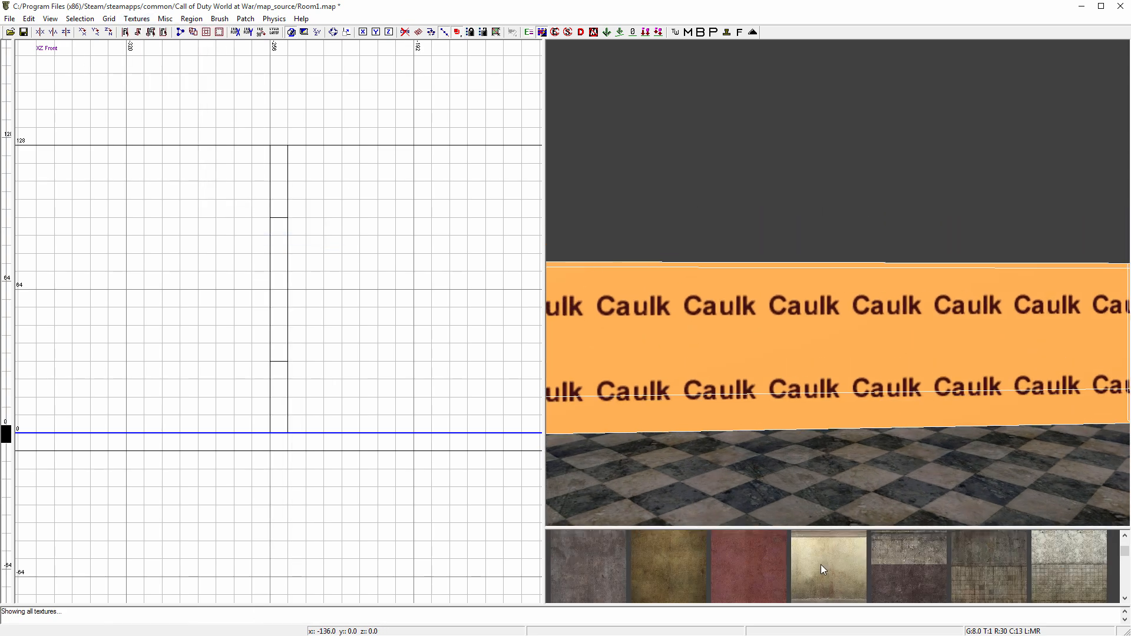
pyautogui.click(967, 568)
pyautogui.press('Escape')
pyautogui.moveTo(837, 373); pyautogui.dragTo(837, 373, button='right')
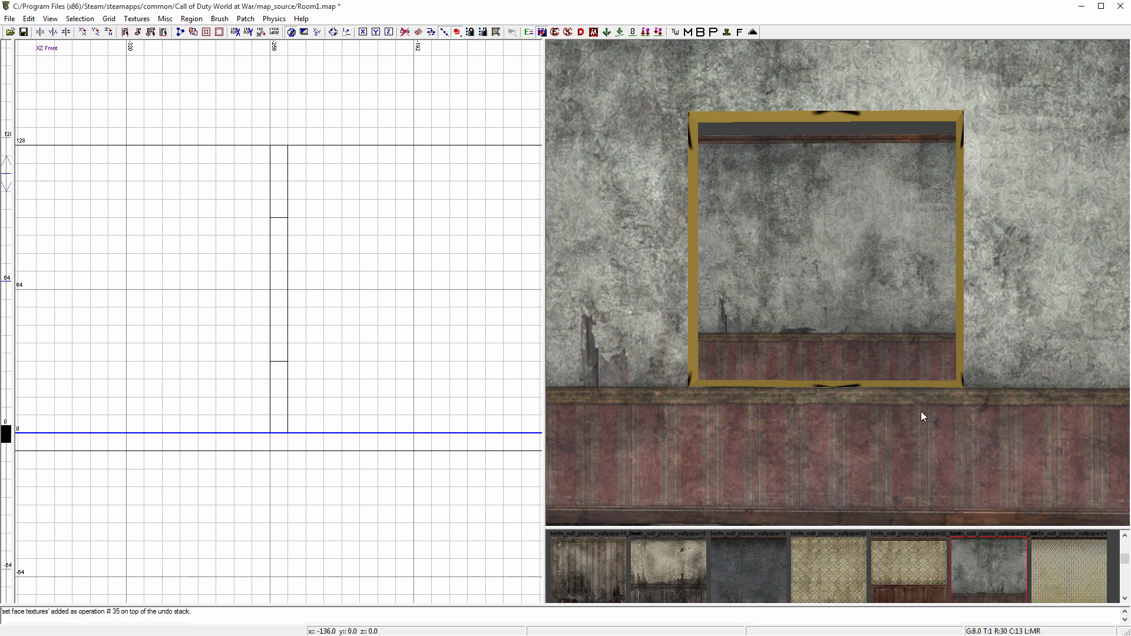
# - Select the four caulk faces lining the first window opening in the inner wall
pyautogui.keyDown('ctrl'); pyautogui.keyDown('shift'); pyautogui.click(694, 247); pyautogui.keyUp('shift'); pyautogui.keyUp('ctrl')
pyautogui.keyDown('ctrl'); pyautogui.keyDown('shift'); pyautogui.click(765, 120); pyautogui.keyUp('shift'); pyautogui.keyUp('ctrl')
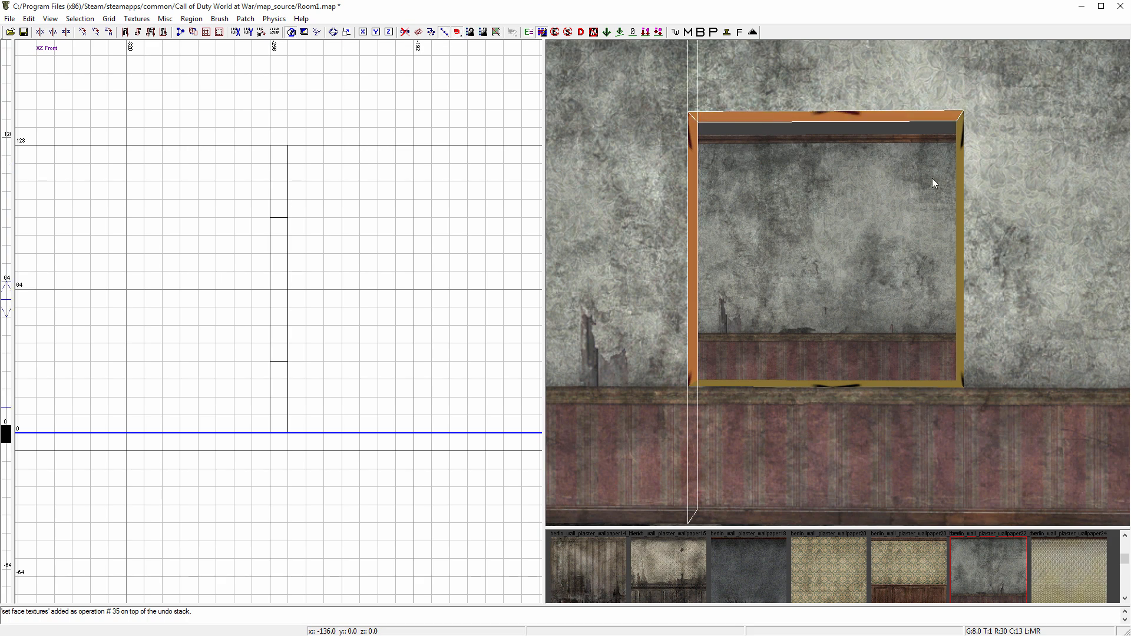
pyautogui.keyDown('ctrl'); pyautogui.keyDown('shift'); pyautogui.click(959, 209); pyautogui.keyUp('shift'); pyautogui.keyUp('ctrl')
pyautogui.keyDown('ctrl'); pyautogui.keyDown('shift'); pyautogui.click(890, 382); pyautogui.keyUp('shift'); pyautogui.keyUp('ctrl')
pyautogui.moveTo(889, 382); pyautogui.dragTo(923, 314, button='right')
# - Add the caulk faces lining the second window opening, including both side jambs, to the selection
pyautogui.keyDown('ctrl'); pyautogui.keyDown('shift'); pyautogui.click(953, 254); pyautogui.keyUp('shift'); pyautogui.keyUp('ctrl')
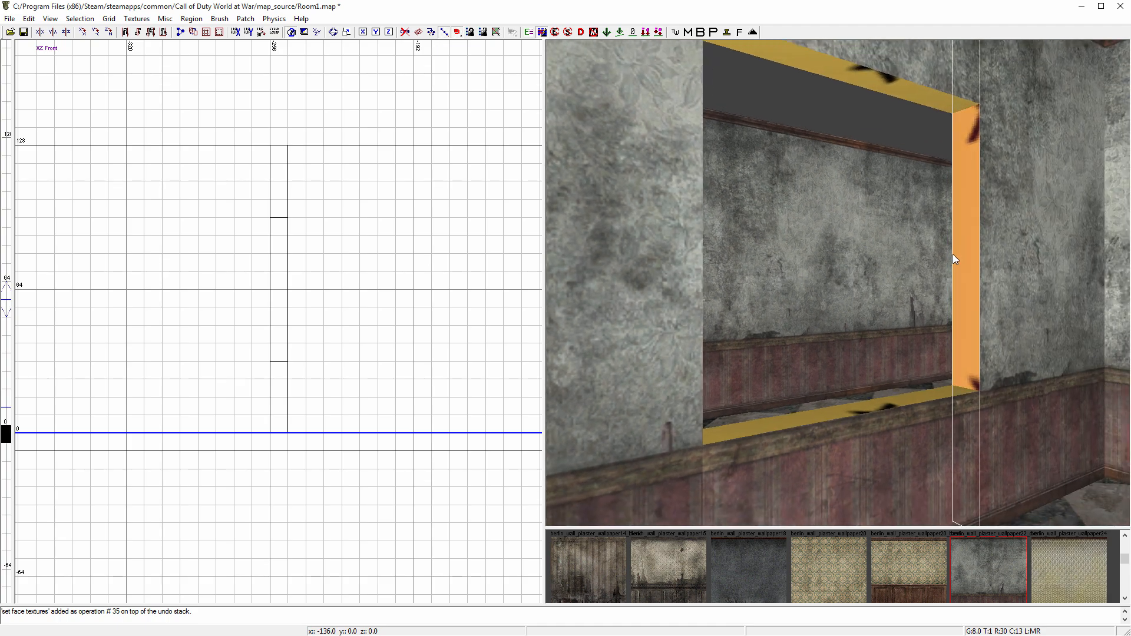
pyautogui.keyDown('ctrl'); pyautogui.keyDown('shift'); pyautogui.click(918, 395); pyautogui.keyUp('shift'); pyautogui.keyUp('ctrl')
pyautogui.keyDown('ctrl'); pyautogui.keyDown('shift'); pyautogui.click(896, 87); pyautogui.keyUp('shift'); pyautogui.keyUp('ctrl')
pyautogui.moveTo(895, 87); pyautogui.dragTo(915, 119, button='right')
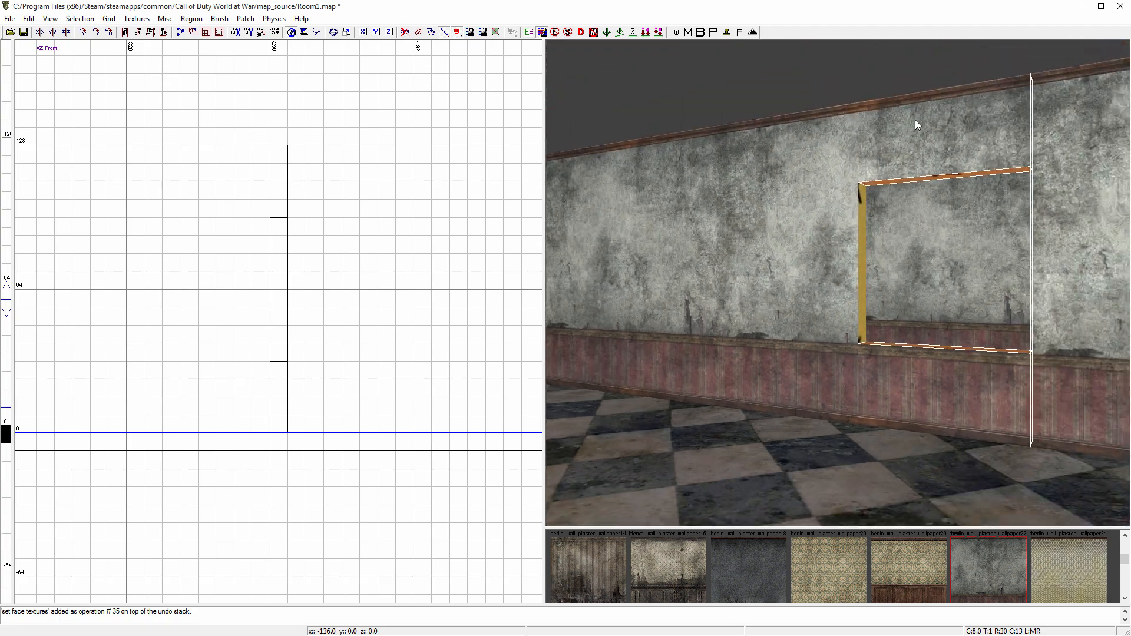
pyautogui.keyDown('ctrl'); pyautogui.keyDown('shift'); pyautogui.click(842, 253); pyautogui.keyUp('shift'); pyautogui.keyUp('ctrl')
pyautogui.moveTo(836, 250)
pyautogui.mouseDown(button='right')
pyautogui.moveTo(849, 245)
pyautogui.moveTo(824, 229)
pyautogui.mouseUp(button='right')
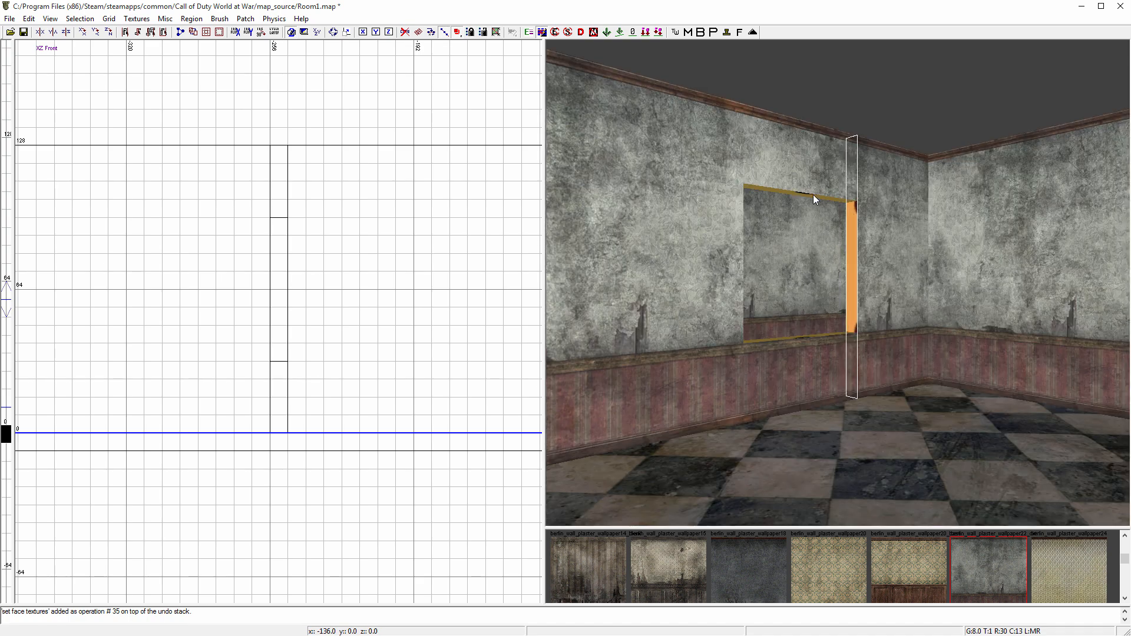
# - Add the caulk faces lining the third window opening in the opposite inner wall to the selection
pyautogui.keyDown('ctrl'); pyautogui.keyDown('shift'); pyautogui.click(814, 331); pyautogui.keyUp('shift'); pyautogui.keyUp('ctrl')
pyautogui.keyDown('ctrl'); pyautogui.keyDown('shift'); pyautogui.click(813, 331); pyautogui.keyUp('shift'); pyautogui.keyUp('ctrl')
pyautogui.keyDown('ctrl'); pyautogui.keyDown('shift'); pyautogui.click(820, 334); pyautogui.keyUp('shift'); pyautogui.keyUp('ctrl')
pyautogui.moveTo(820, 334); pyautogui.dragTo(795, 327, button='right')
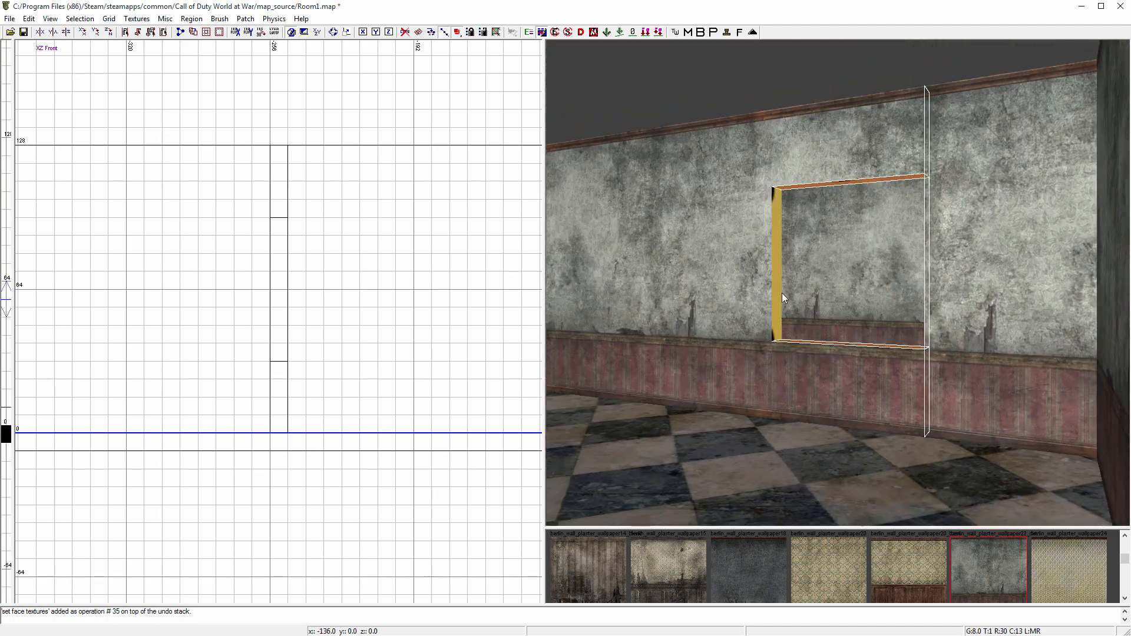
pyautogui.moveTo(665, 308); pyautogui.dragTo(664, 272, button='right')
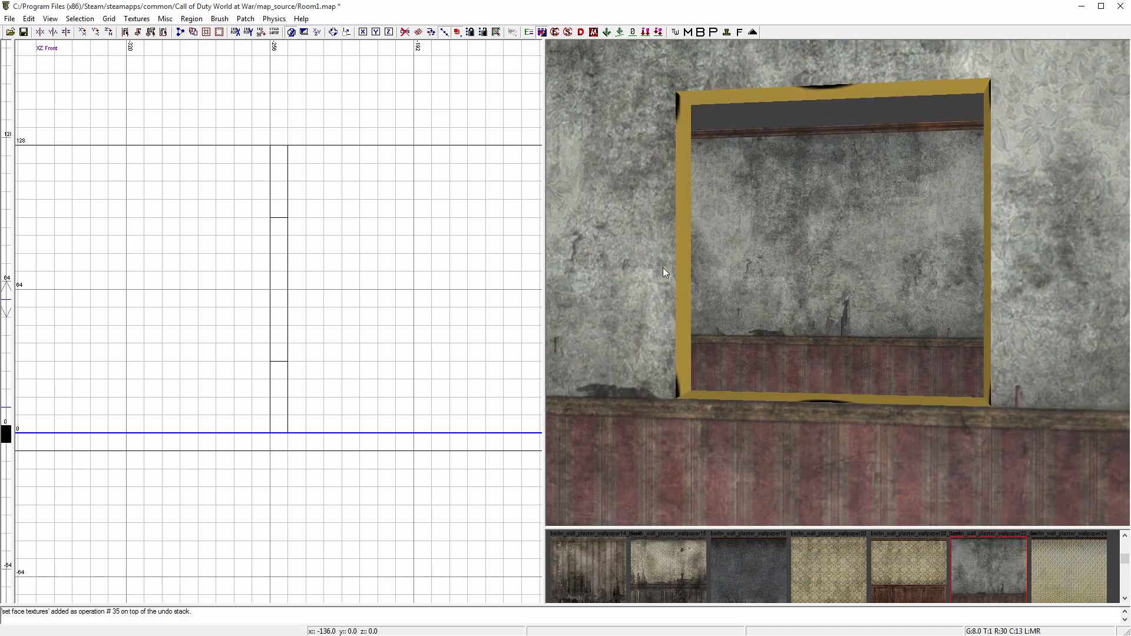
# - Add the four caulk faces lining the last window opening to the selection
pyautogui.keyDown('ctrl'); pyautogui.keyDown('shift'); pyautogui.click(678, 150); pyautogui.keyUp('shift'); pyautogui.keyUp('ctrl')
pyautogui.keyDown('ctrl'); pyautogui.keyDown('shift'); pyautogui.click(718, 99); pyautogui.keyUp('shift'); pyautogui.keyUp('ctrl')
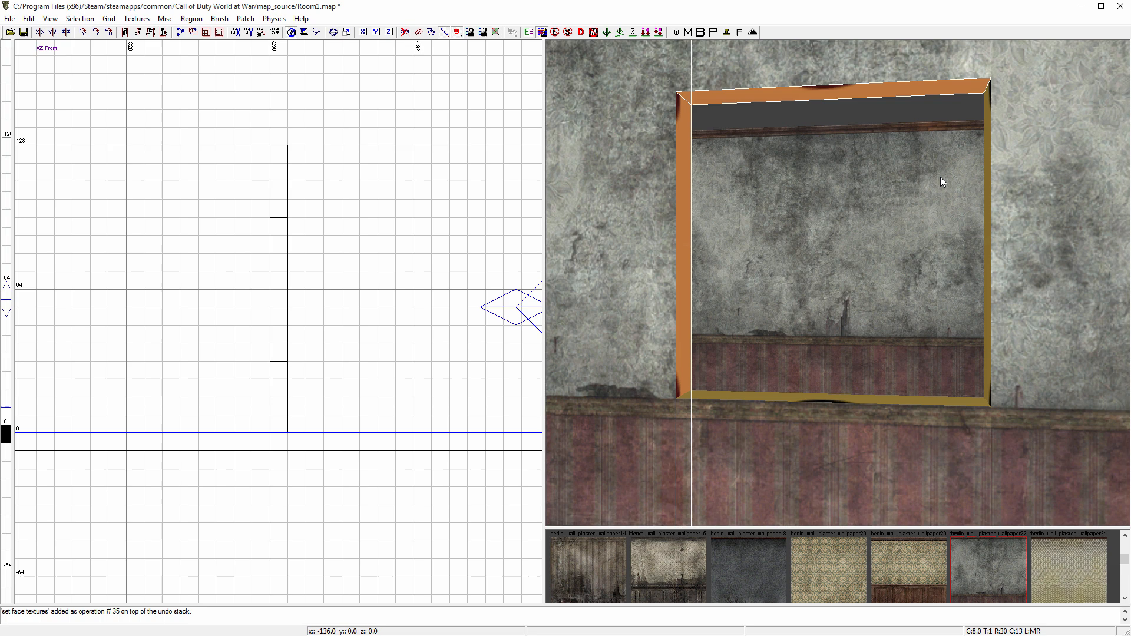
pyautogui.keyDown('ctrl'); pyautogui.keyDown('shift'); pyautogui.click(984, 206); pyautogui.keyUp('shift'); pyautogui.keyUp('ctrl')
pyautogui.keyDown('ctrl'); pyautogui.keyDown('shift'); pyautogui.click(911, 397); pyautogui.keyUp('shift'); pyautogui.keyUp('ctrl')
pyautogui.rightClick(911, 393)
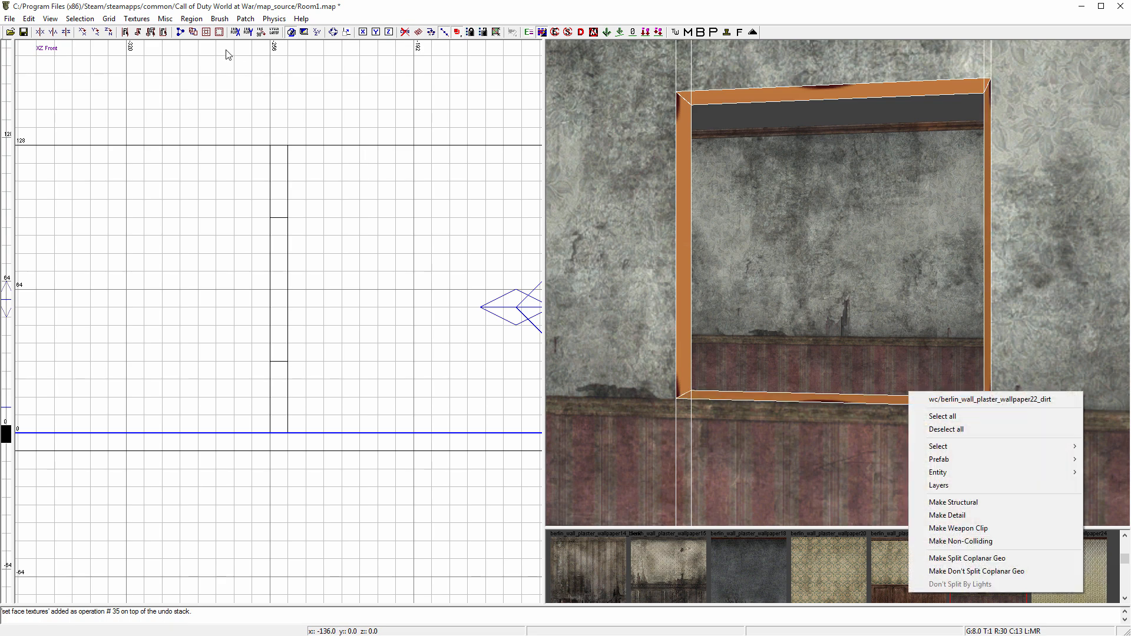
# - Show textures of all usages, filter them by "wood", and apply berlin_trim_wood_plain2 to the selected window faces
pyautogui.click(148, 18)
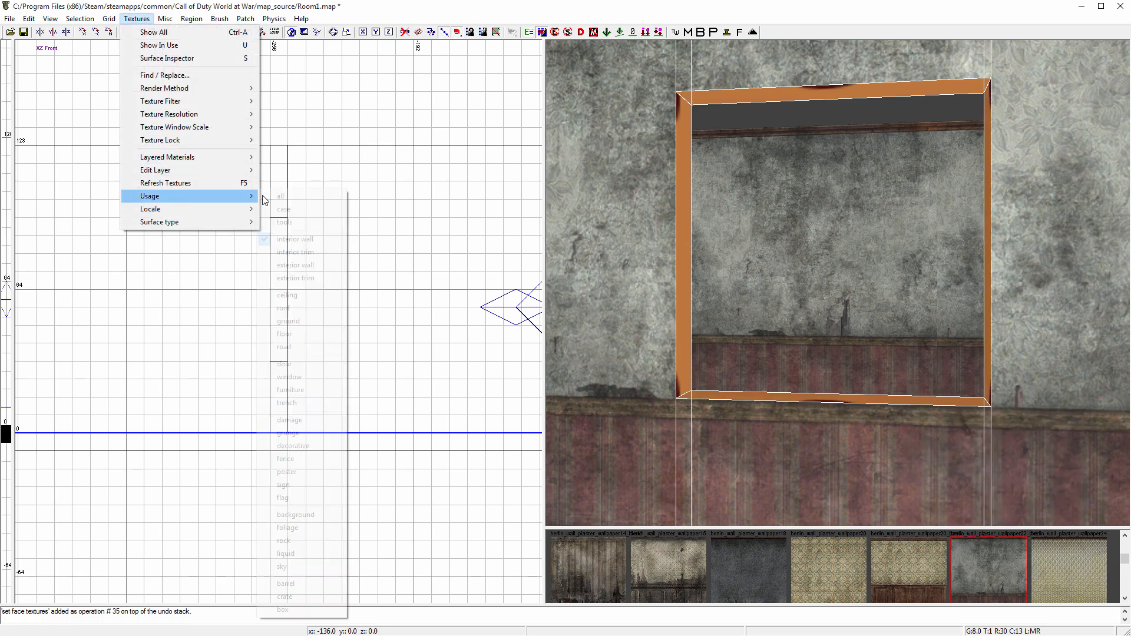
pyautogui.click(281, 196)
pyautogui.click(646, 33)
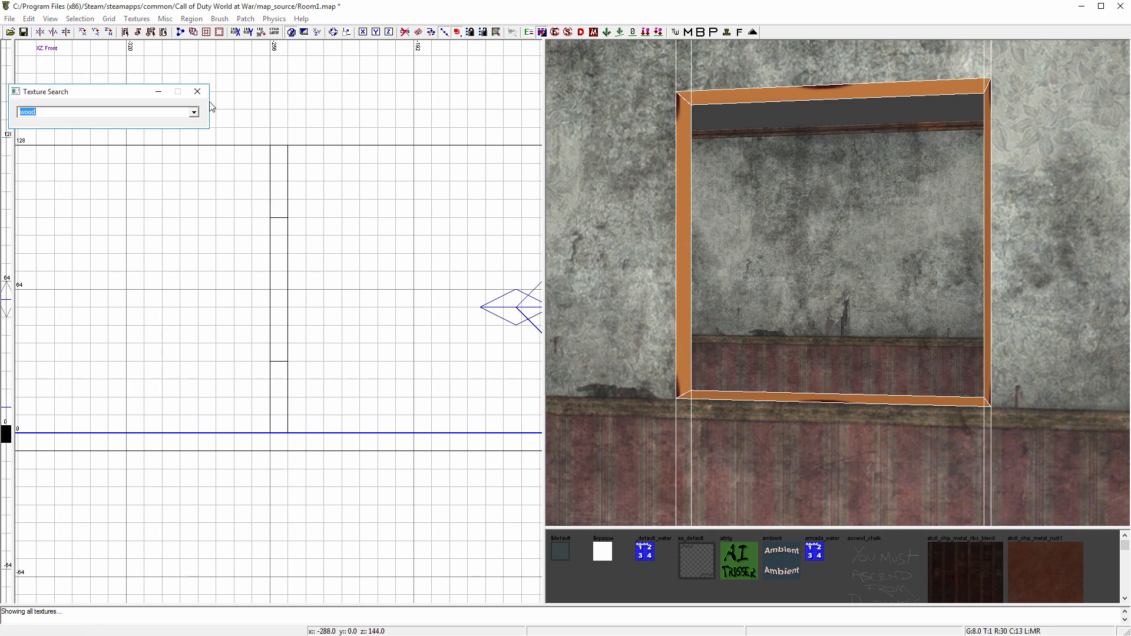
pyautogui.write('woo')
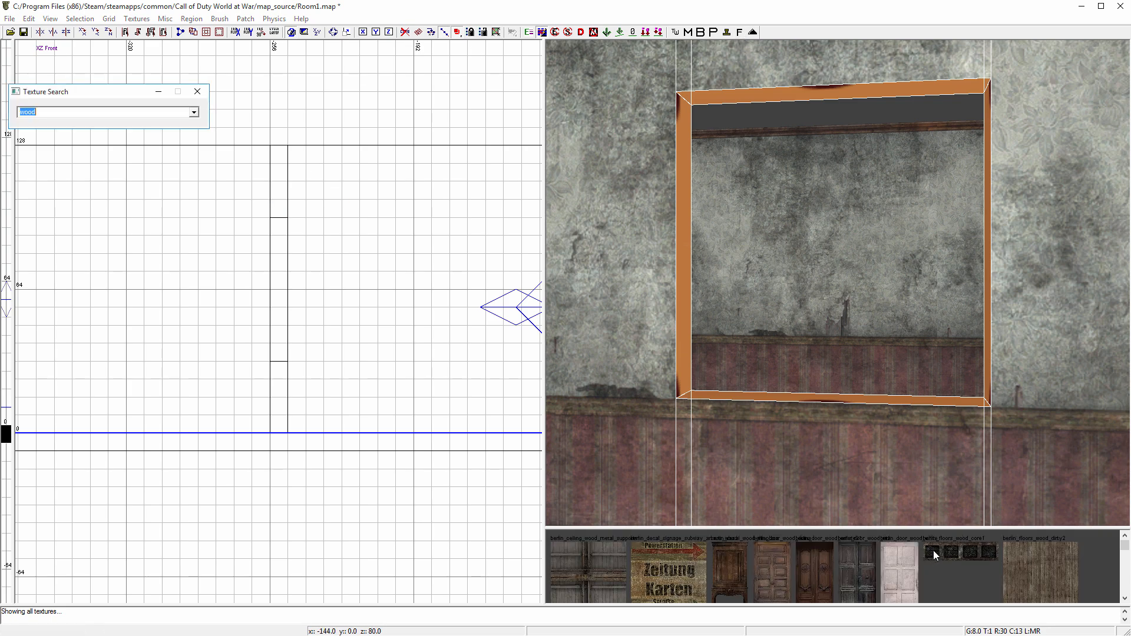
pyautogui.scroll(-6, 973, 577)
pyautogui.click(1084, 570)
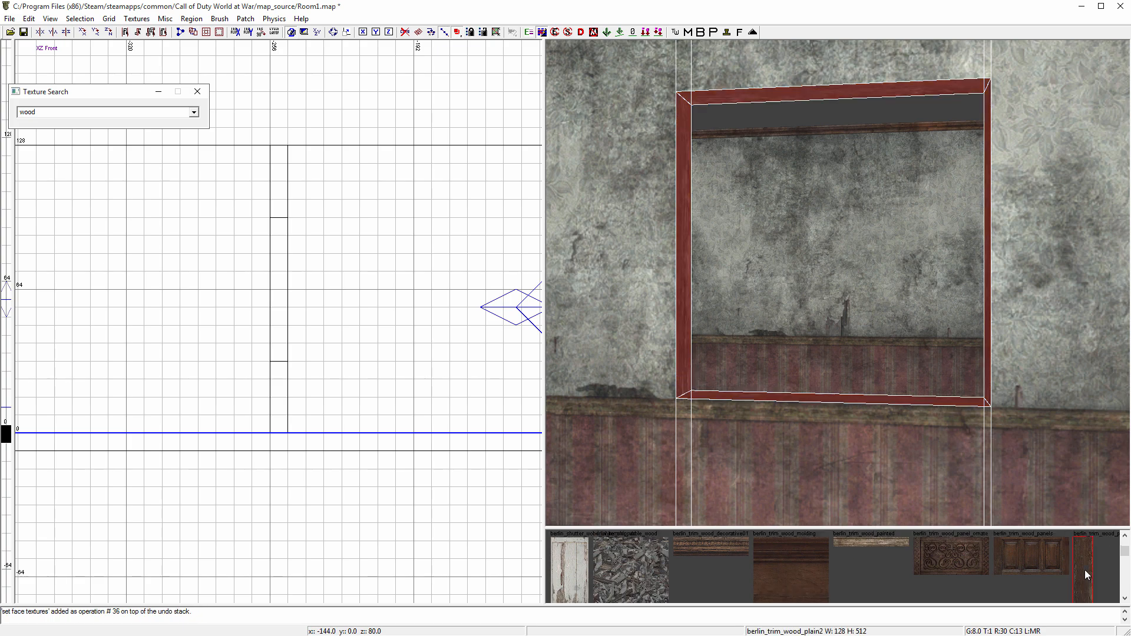
pyautogui.press('Escape')
# - Examine the textured room from above and from several distances, switching the 3D view's distance clipping on and back off
pyautogui.moveTo(986, 404)
pyautogui.mouseDown(button='right')
pyautogui.moveTo(1013, 412)
pyautogui.moveTo(978, 472)
pyautogui.moveTo(889, 454)
pyautogui.mouseUp(button='right')
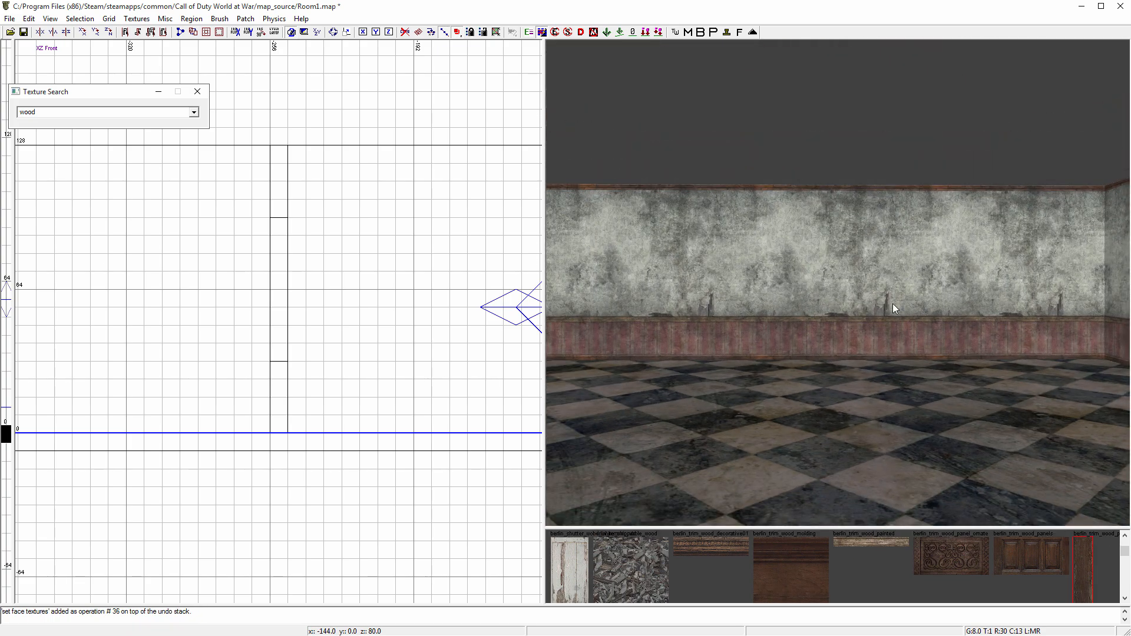
pyautogui.moveTo(892, 303); pyautogui.dragTo(885, 376, button='right')
pyautogui.scroll(-8, 888, 359)
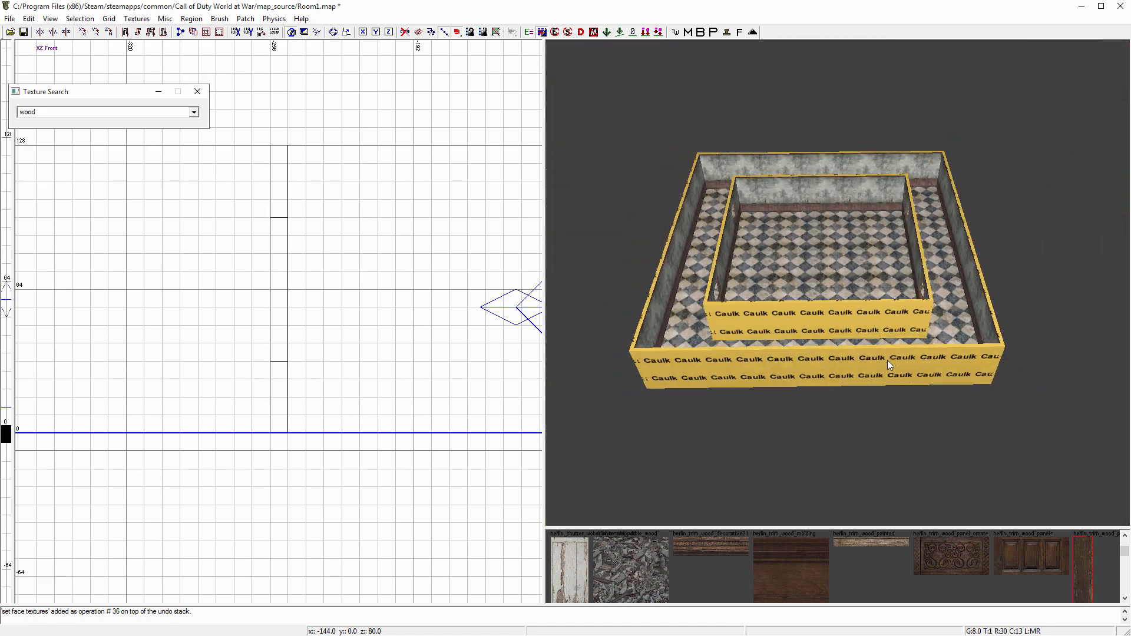
pyautogui.click(79, 18)
pyautogui.click(94, 255)
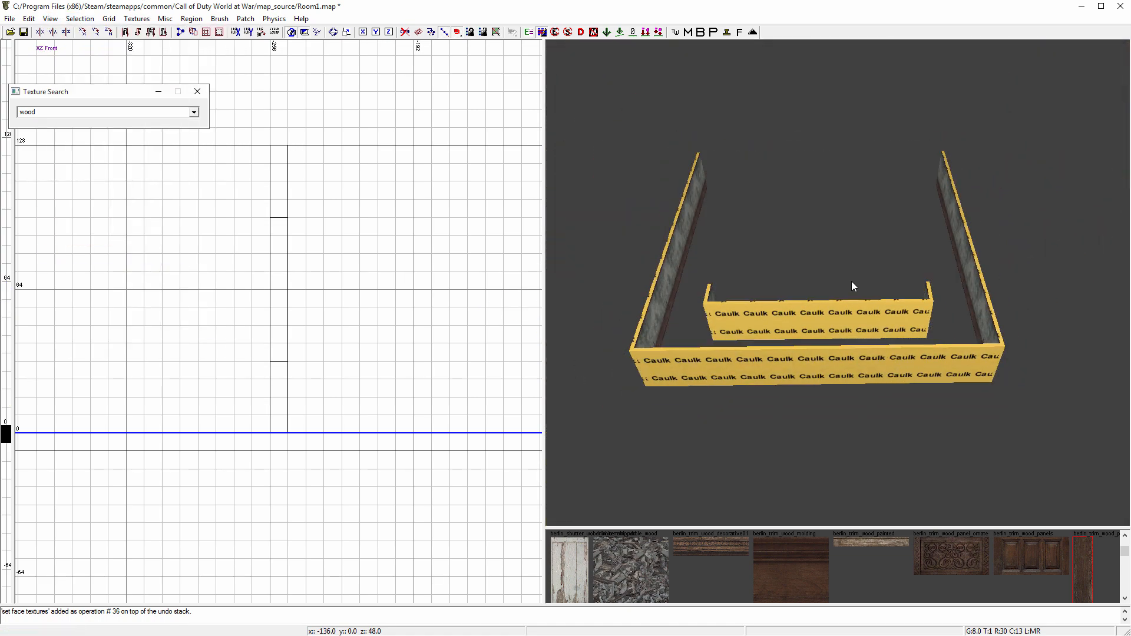
pyautogui.scroll(5, 844, 294)
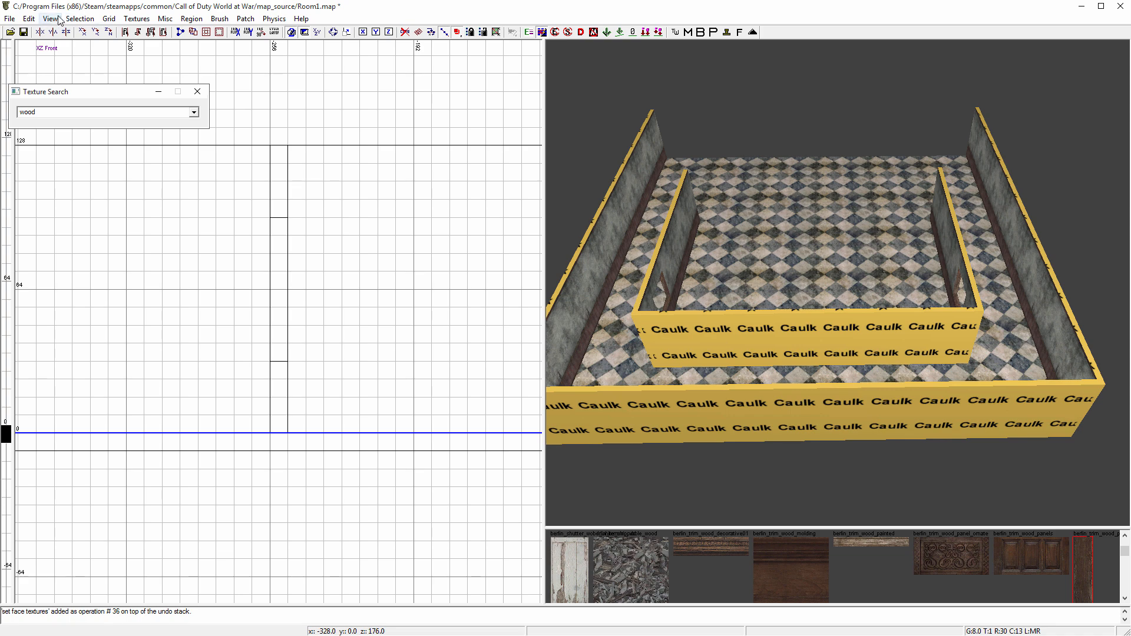
pyautogui.click(51, 19)
pyautogui.click(95, 255)
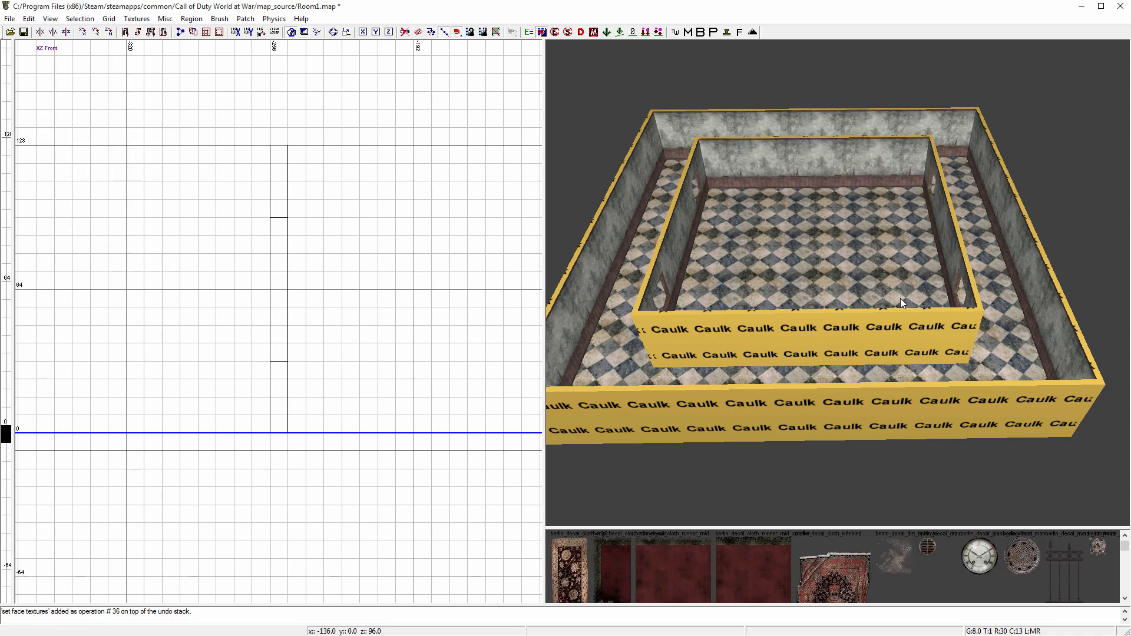
pyautogui.scroll(2, 903, 289)
pyautogui.scroll(-10, 914, 274)
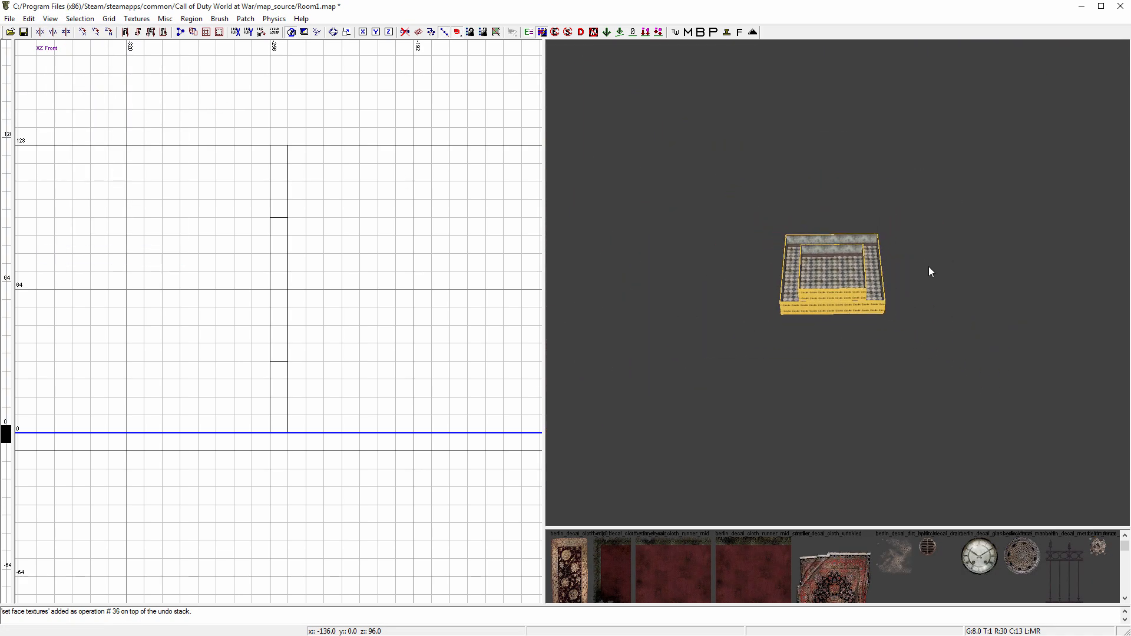
pyautogui.scroll(10, 919, 275)
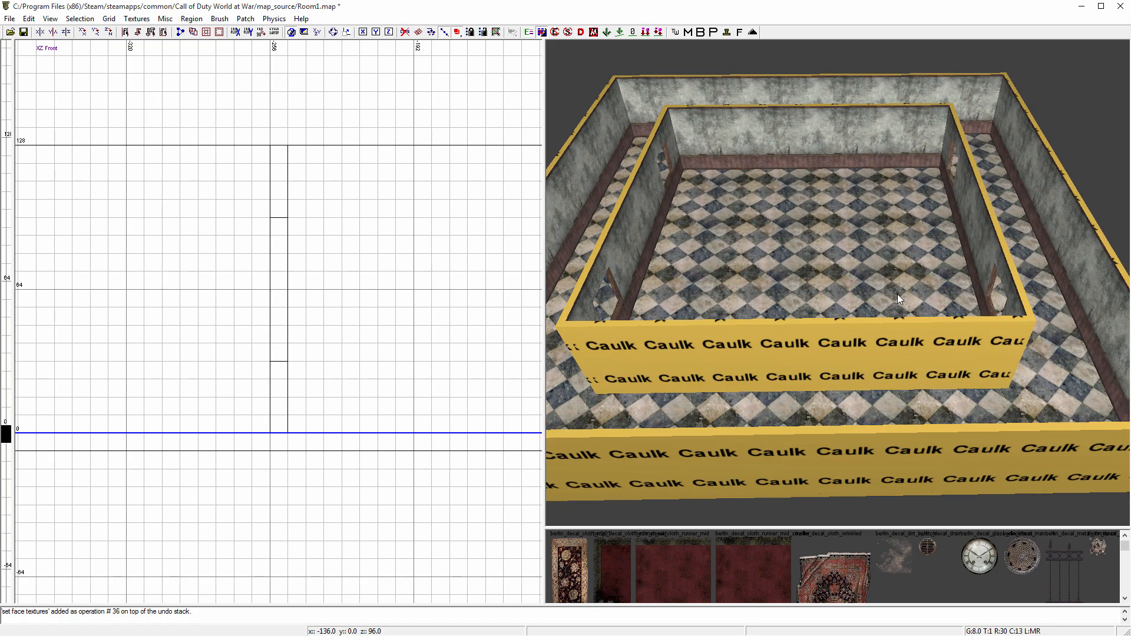
pyautogui.scroll(-1, 898, 294)
pyautogui.moveTo(900, 293)
pyautogui.mouseDown(button='right')
pyautogui.moveTo(848, 265)
pyautogui.moveTo(801, 265)
pyautogui.moveTo(755, 294)
pyautogui.moveTo(928, 259)
pyautogui.moveTo(884, 300)
pyautogui.moveTo(919, 274)
pyautogui.moveTo(892, 289)
pyautogui.mouseUp(button='right')
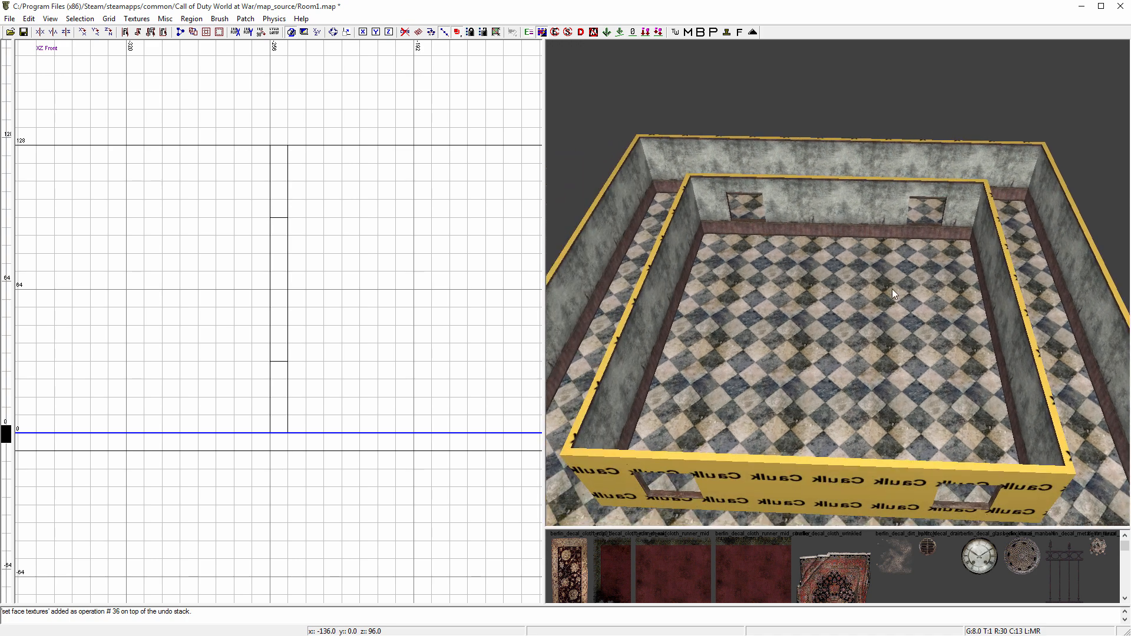
# - Place an info_player_start entity in the middle of the inner room, centred on the origin in the top view
pyautogui.hotkey('ctrl', 'Tab')
pyautogui.hotkey('ctrl', 'Tab')
pyautogui.scroll(-5, 301, 254)
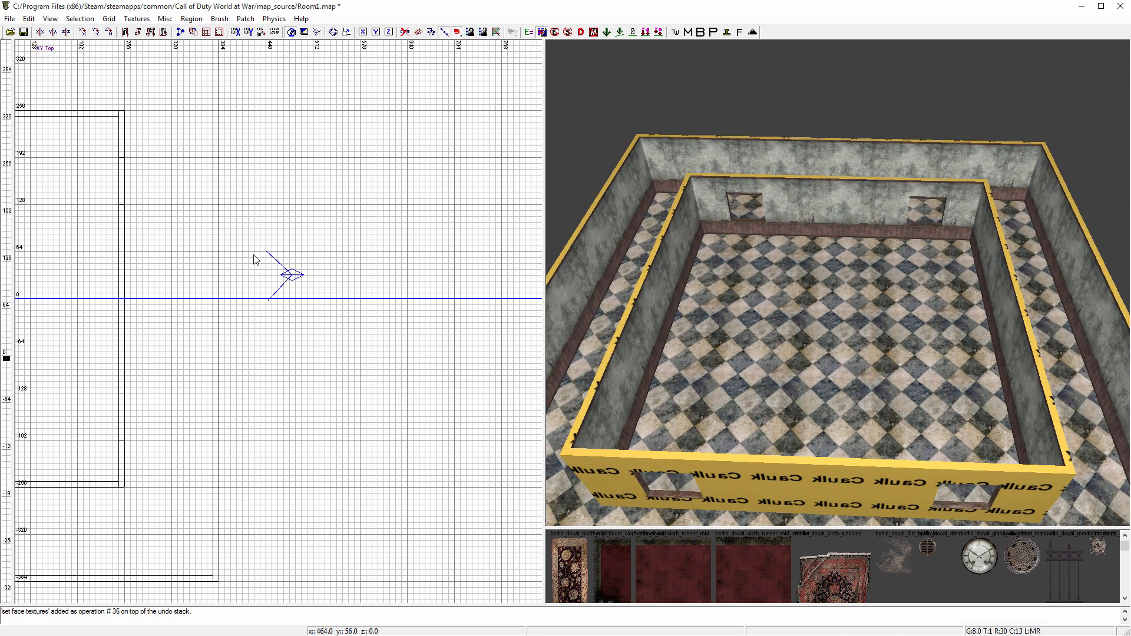
pyautogui.scroll(-4, 255, 256)
pyautogui.scroll(4, 117, 272)
pyautogui.moveTo(103, 277); pyautogui.dragTo(218, 280, button='right')
pyautogui.rightClick(241, 263)
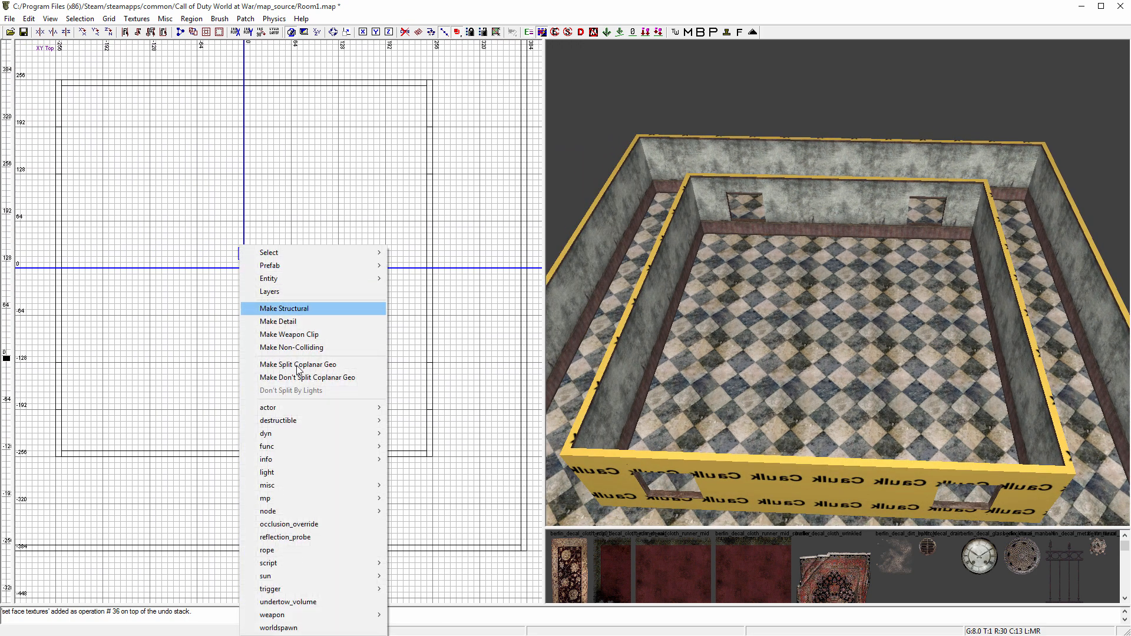
pyautogui.moveTo(299, 456)
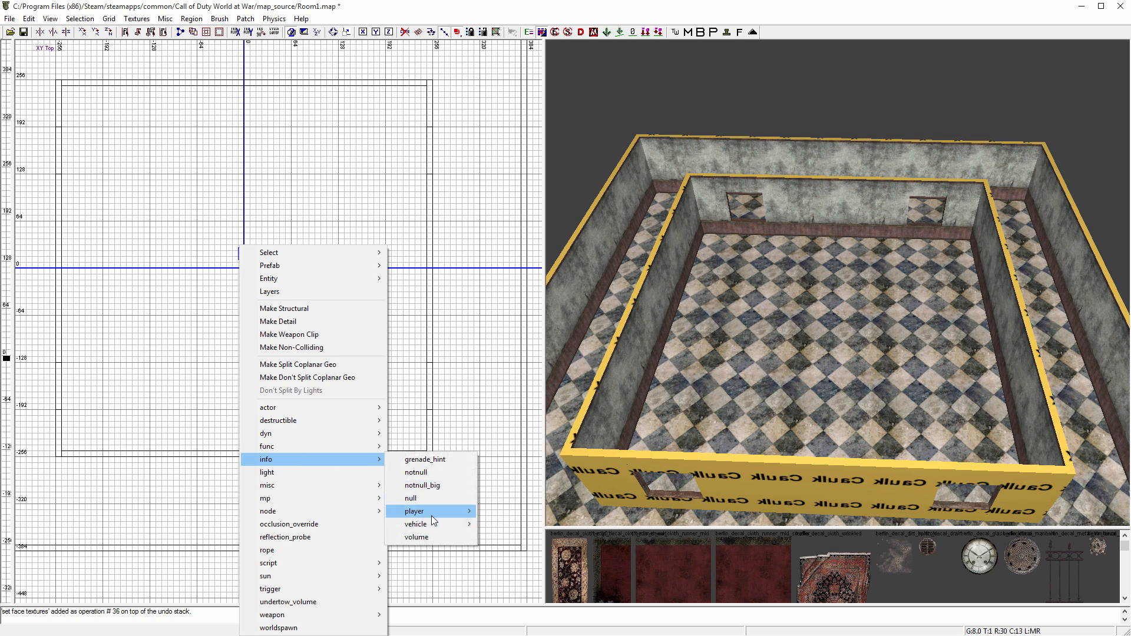
pyautogui.moveTo(436, 511)
pyautogui.click(492, 526)
pyautogui.moveTo(240, 278); pyautogui.dragTo(246, 273)
# - Raise the info_player_start in the front view until its base sits about 8 units above the floor
pyautogui.hotkey('ctrl', 'Tab')
pyautogui.scroll(1, 281, 334)
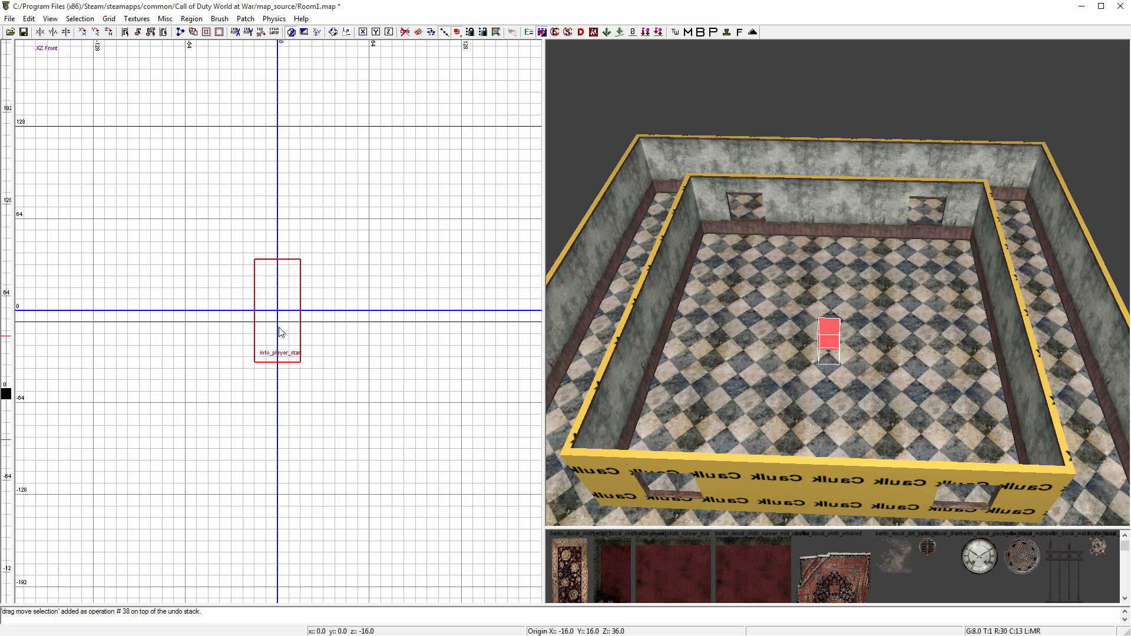
pyautogui.moveTo(280, 328); pyautogui.dragTo(280, 281)
pyautogui.scroll(2, 280, 313)
pyautogui.moveTo(279, 321); pyautogui.dragTo(278, 265)
pyautogui.press('4')
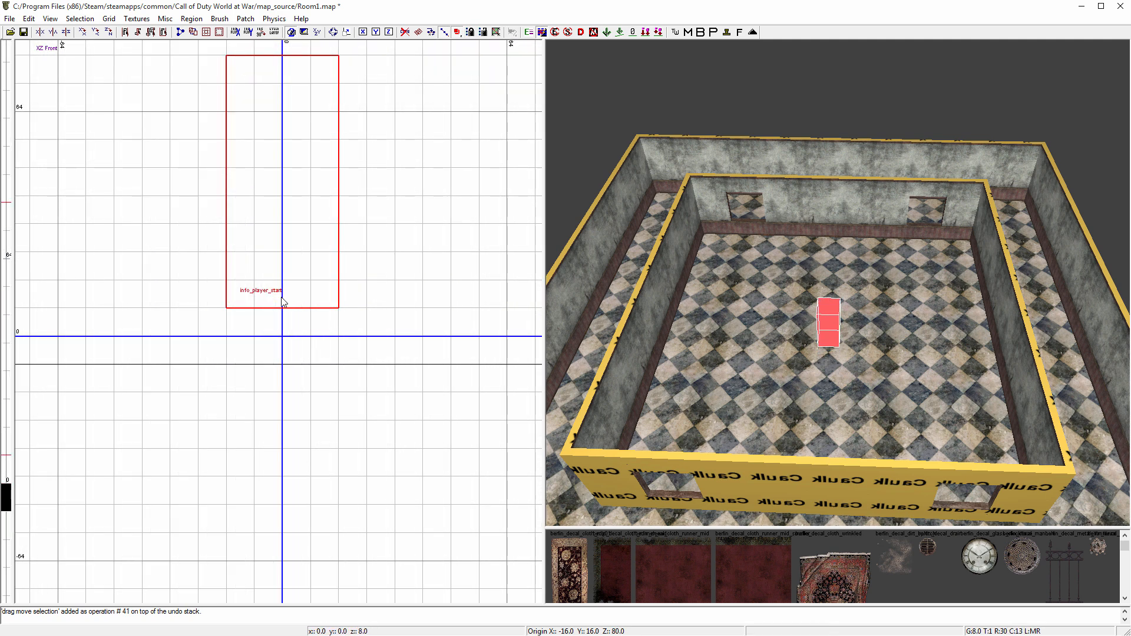
pyautogui.press('Escape')
# - Create a script_struct entity in the top view and position it 64 units from the player start along positive X
pyautogui.hotkey('ctrl', 'Tab')
pyautogui.hotkey('ctrl', 'Tab')
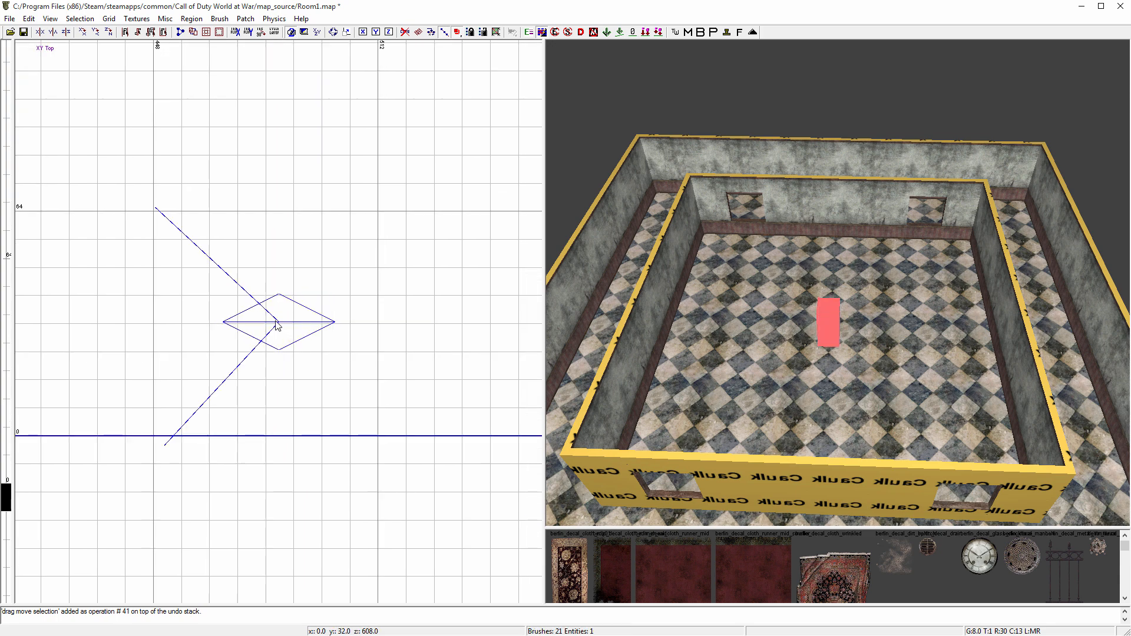
pyautogui.scroll(-6, 277, 324)
pyautogui.moveTo(136, 323); pyautogui.dragTo(176, 328, button='right')
pyautogui.moveTo(61, 323); pyautogui.dragTo(73, 355, button='right')
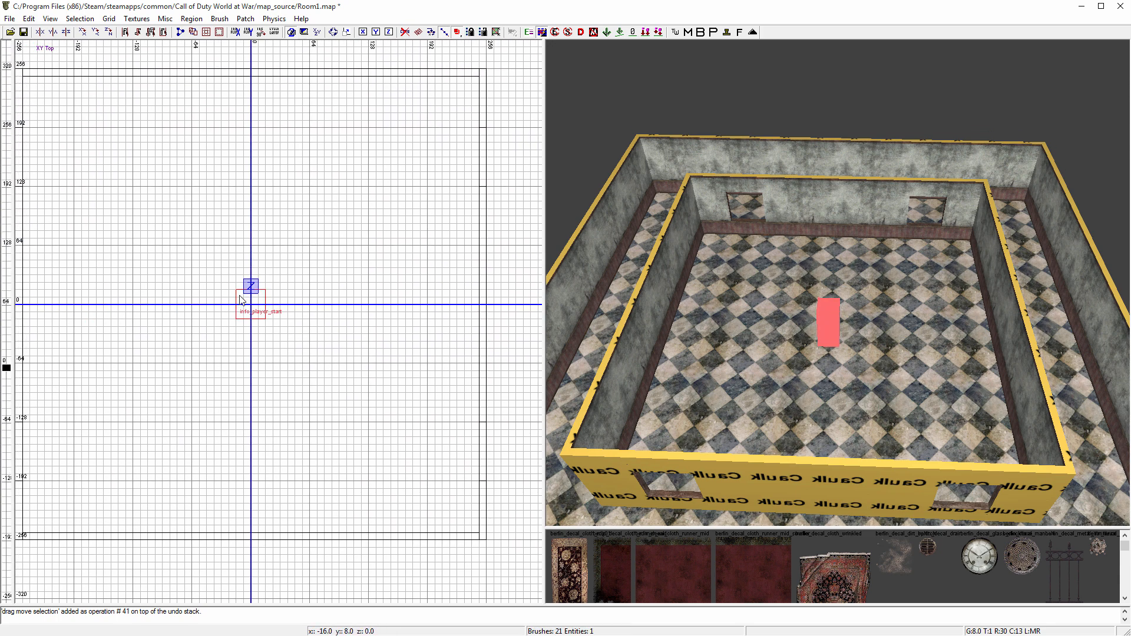
pyautogui.rightClick(239, 296)
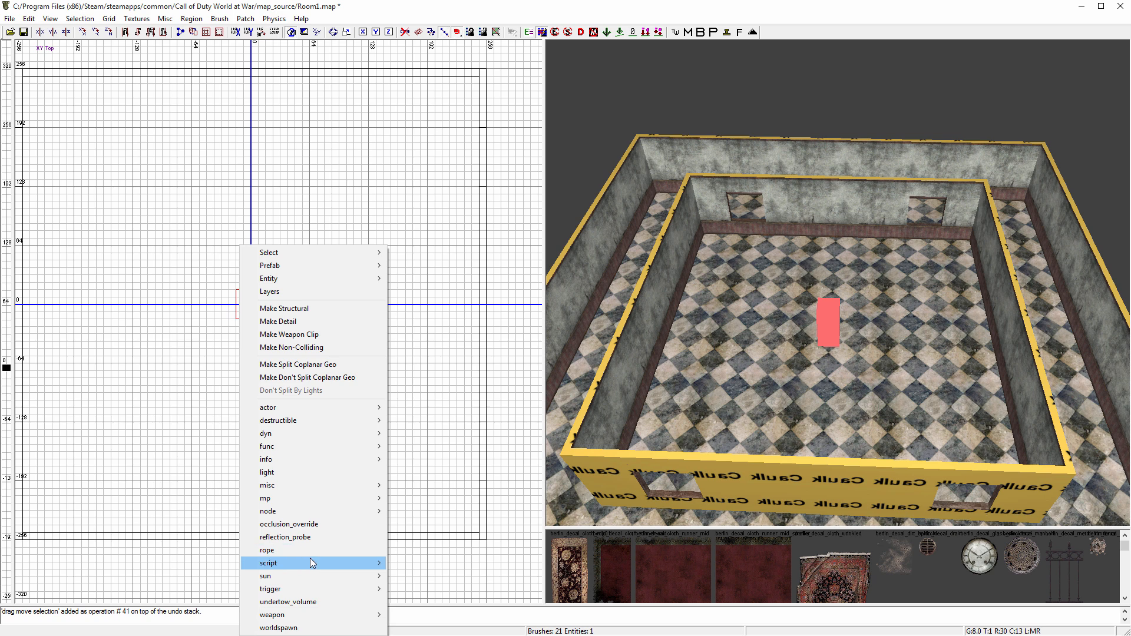
pyautogui.moveTo(306, 563)
pyautogui.click(412, 601)
pyautogui.moveTo(242, 292); pyautogui.dragTo(307, 304)
# - Set the script_struct's targetname to initial_spawn_points and its facing angle to 0 degrees
pyautogui.press('n')
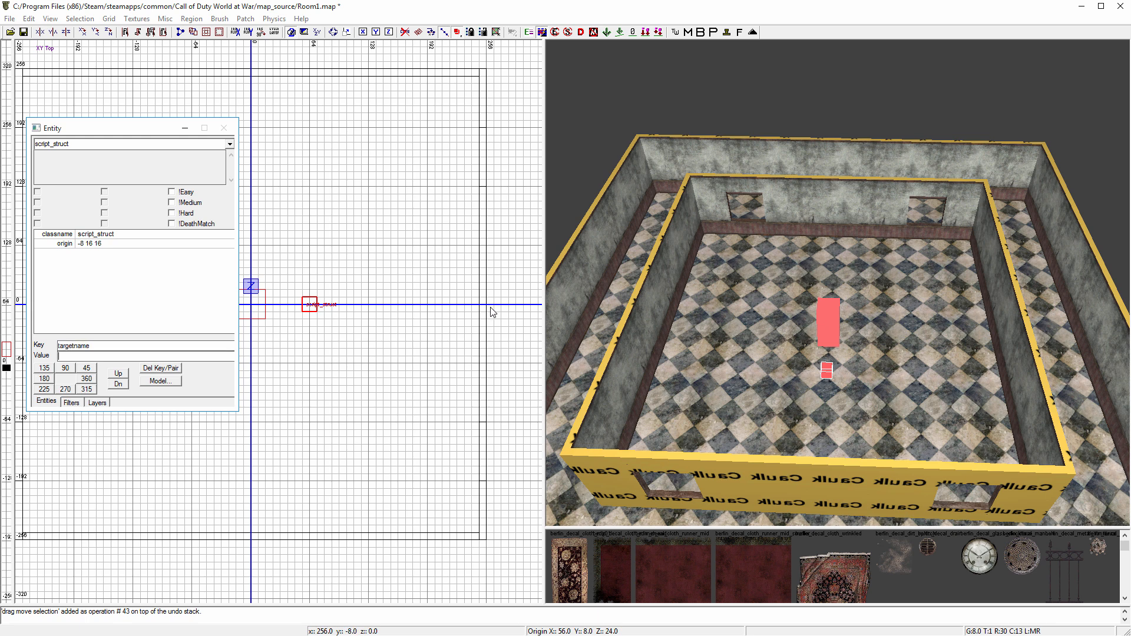
pyautogui.write('ial_spawn_points')
pyautogui.press('Return')
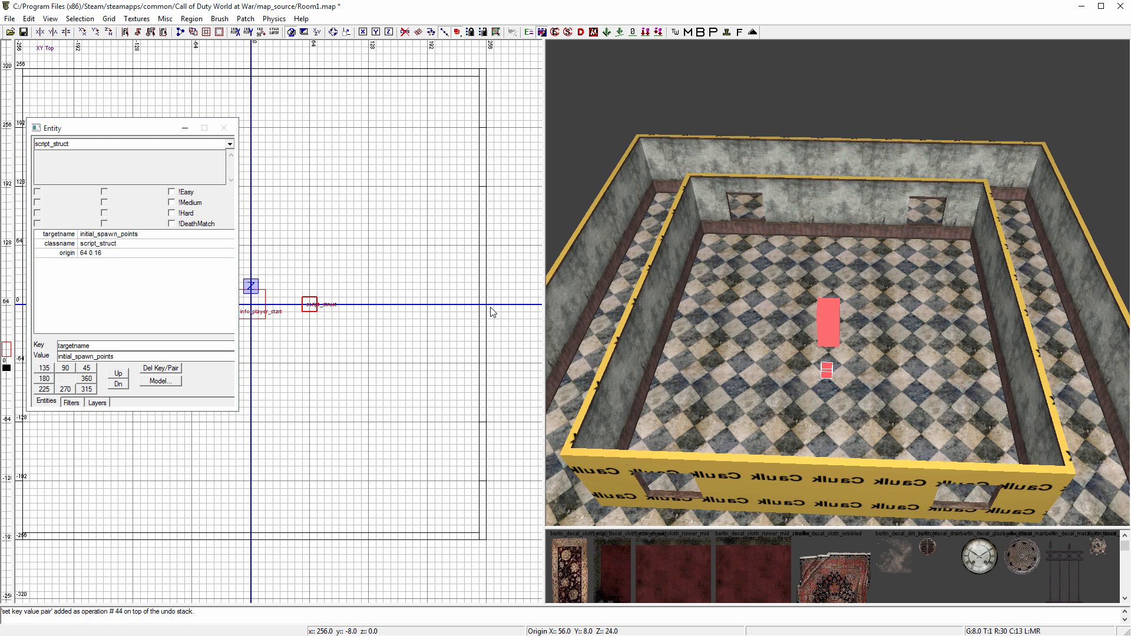
pyautogui.press('n')
pyautogui.press('n')
pyautogui.click(88, 379)
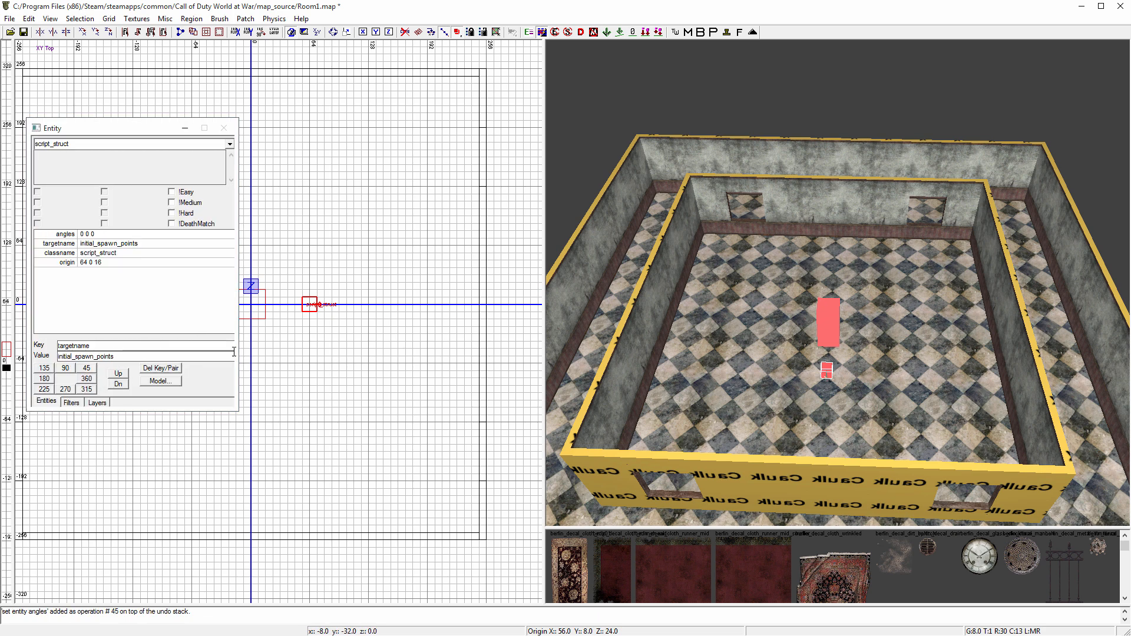
pyautogui.press('n')
# - Duplicate the spawn script_struct to 64 units along positive Y from the origin and face it at 90 degrees
pyautogui.press('space')
pyautogui.moveTo(311, 310); pyautogui.dragTo(244, 245)
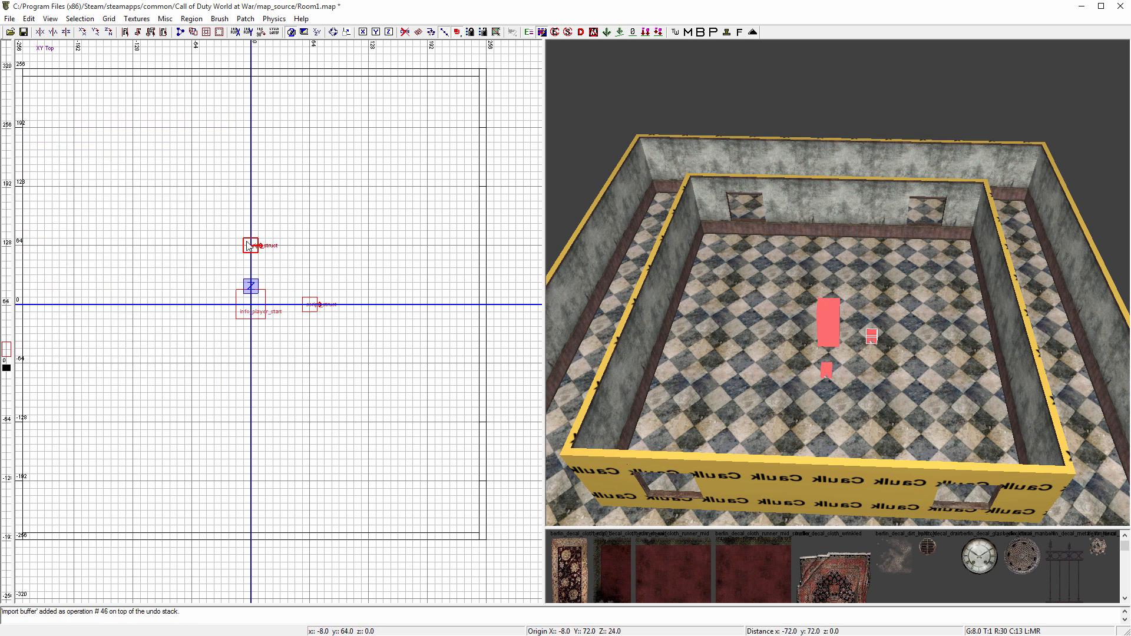
pyautogui.press('n')
pyautogui.click(69, 370)
# - Duplicate the spawn script_struct to 64 units along negative X from the origin and face it at 180 degrees
pyautogui.moveTo(241, 253); pyautogui.dragTo(376, 250, button='right')
pyautogui.press('space')
pyautogui.moveTo(394, 251)
pyautogui.mouseDown()
pyautogui.moveTo(350, 292)
pyautogui.moveTo(295, 315)
pyautogui.moveTo(374, 347)
pyautogui.moveTo(396, 375)
pyautogui.mouseUp()
pyautogui.click(44, 378)
# - Duplicate the spawn script_struct to 64 units along negative Y from the origin and face it at 270 degrees
pyautogui.press('space')
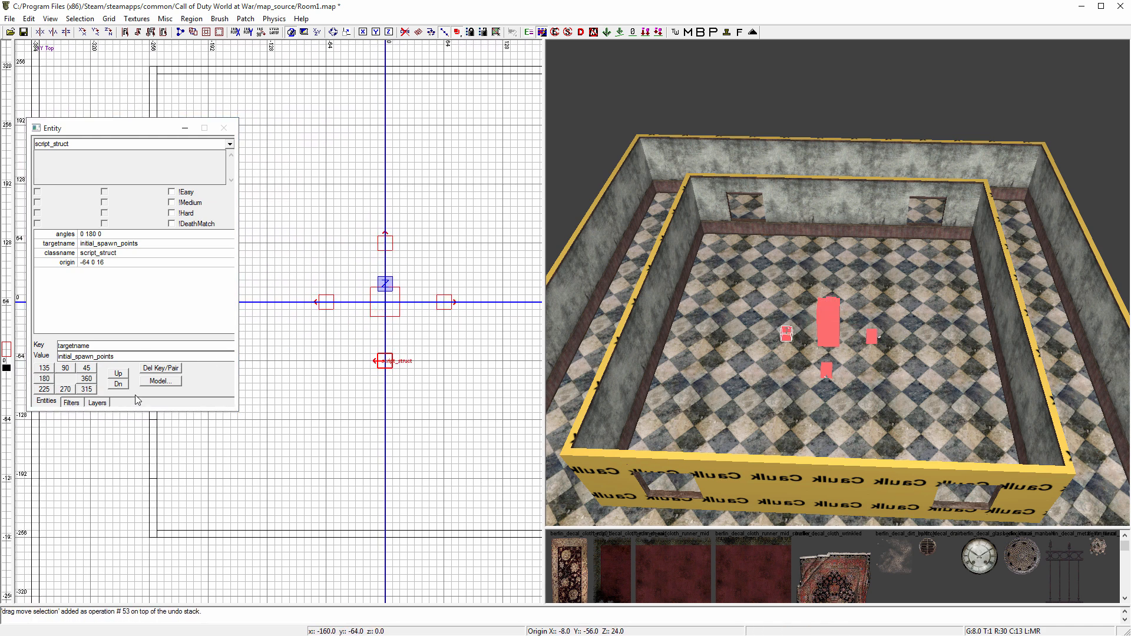
pyautogui.click(66, 389)
pyautogui.press('Escape')
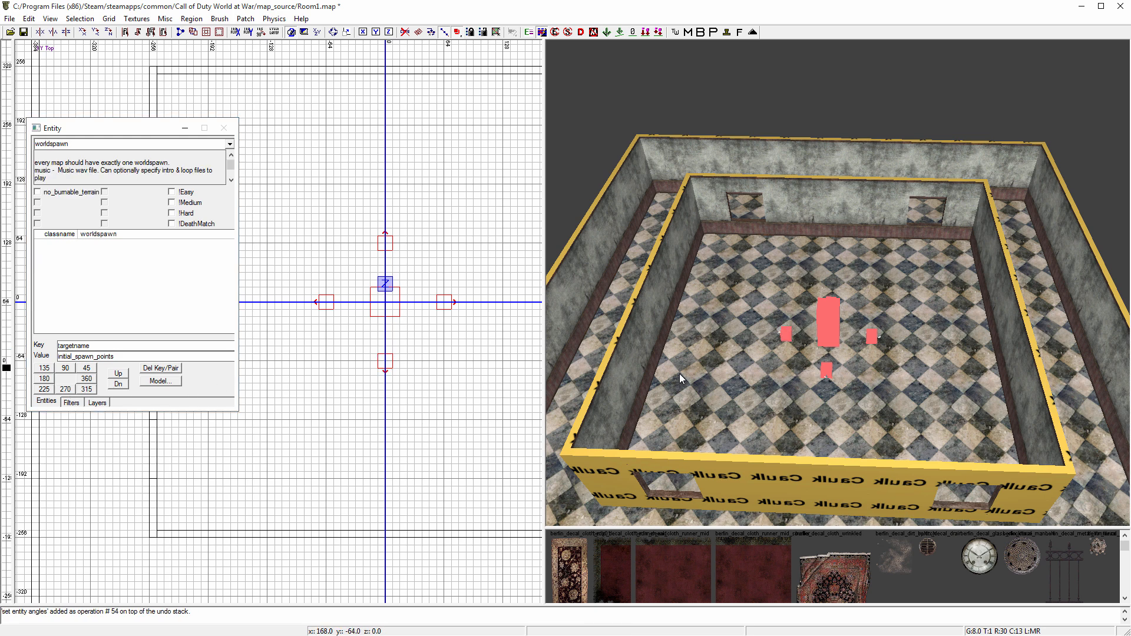
pyautogui.moveTo(835, 377); pyautogui.dragTo(806, 271, button='right')
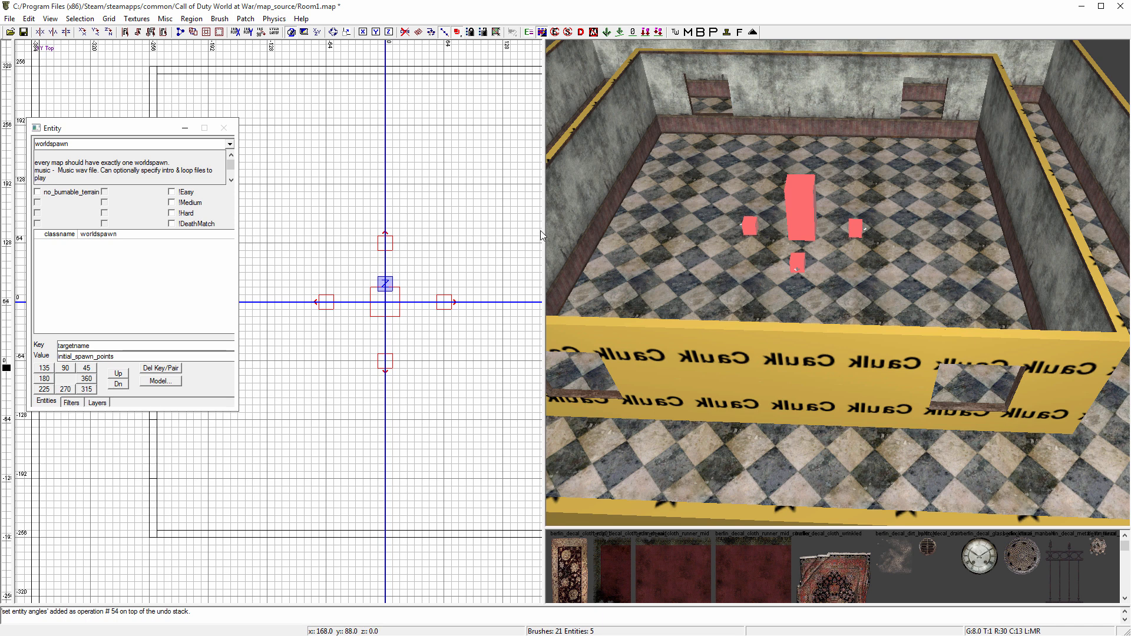
# - Duplicate the large 768 by 768 floor brush and align the copy exactly over the original
pyautogui.press('n')
pyautogui.press('b')
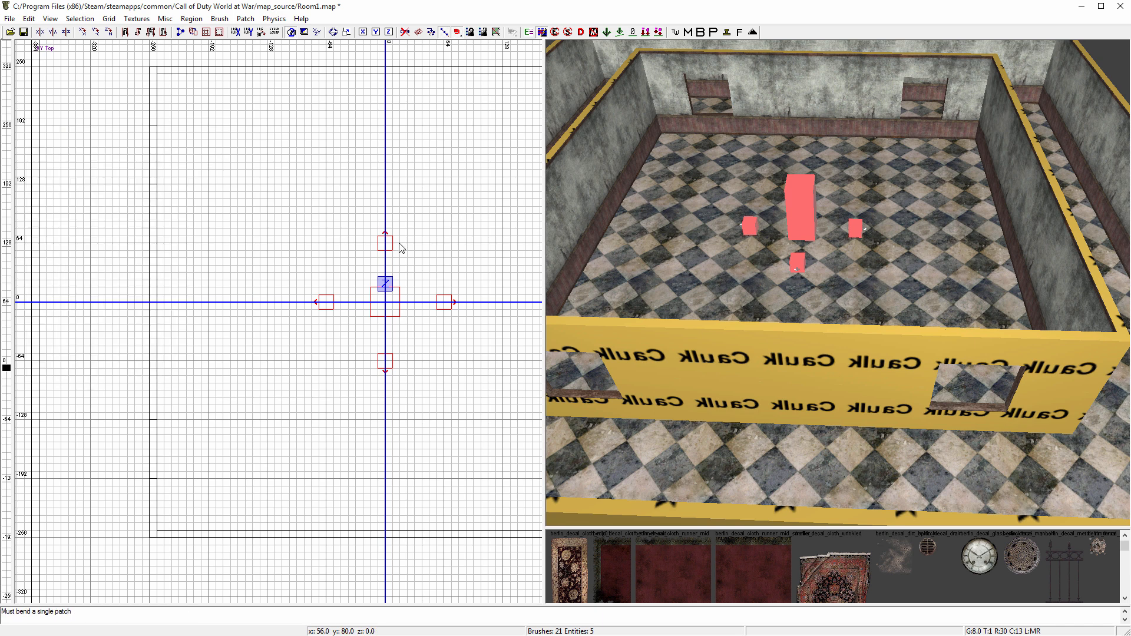
pyautogui.keyDown('shift'); pyautogui.click(656, 461); pyautogui.keyUp('shift')
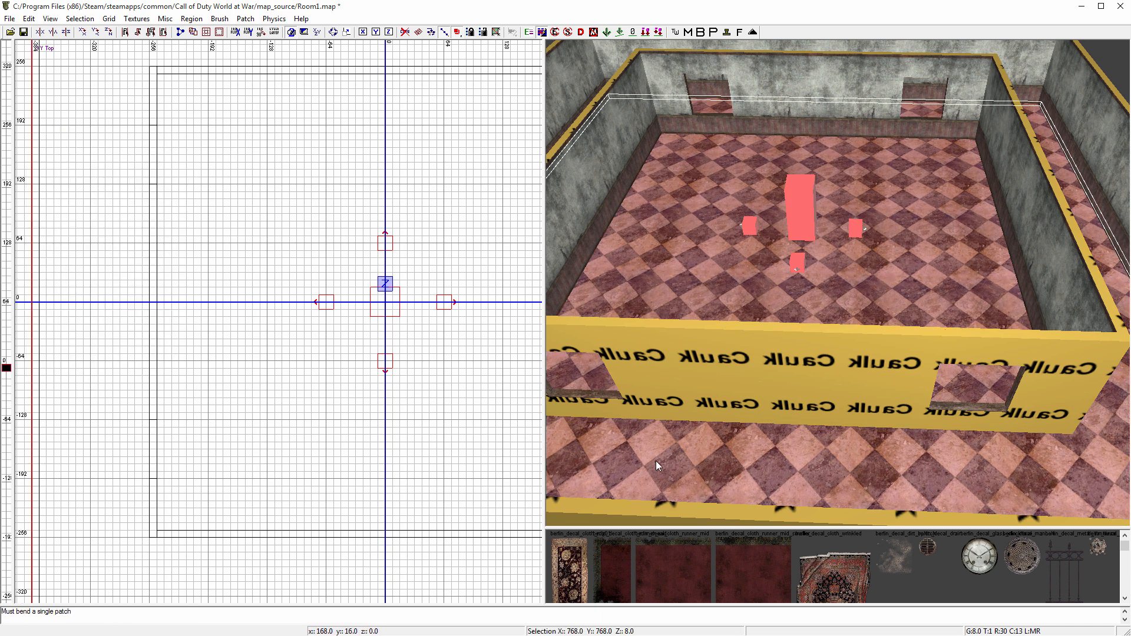
pyautogui.press('Escape')
pyautogui.keyDown('shift'); pyautogui.click(639, 454); pyautogui.keyUp('shift')
pyautogui.scroll(-4, 394, 372)
pyautogui.hotkey('ctrl', 'v')
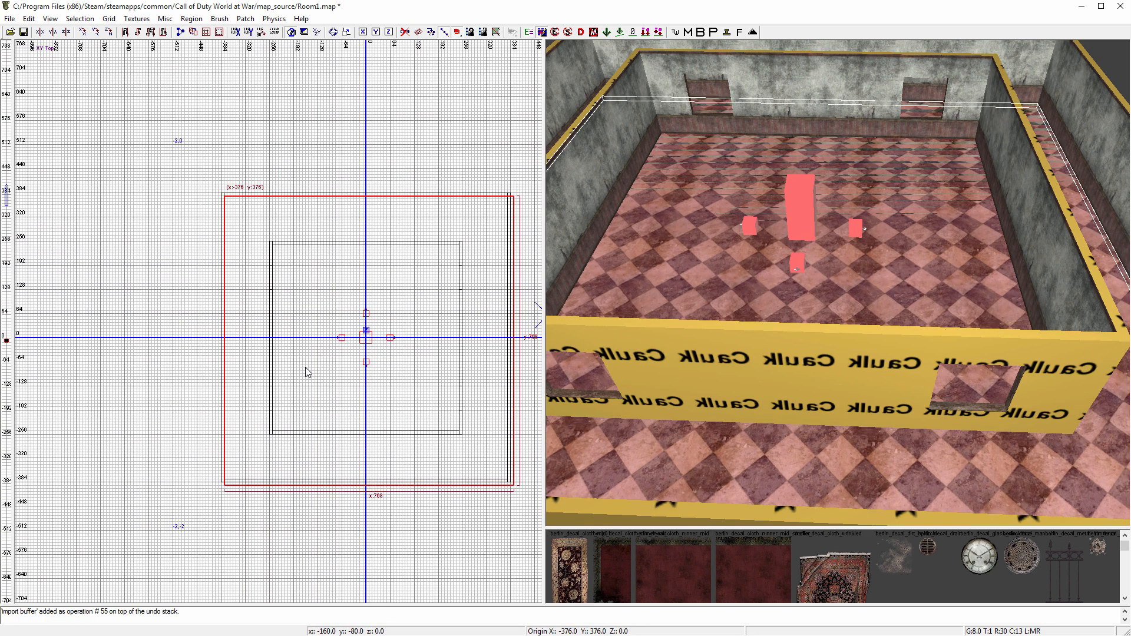
pyautogui.moveTo(339, 390); pyautogui.dragTo(330, 372)
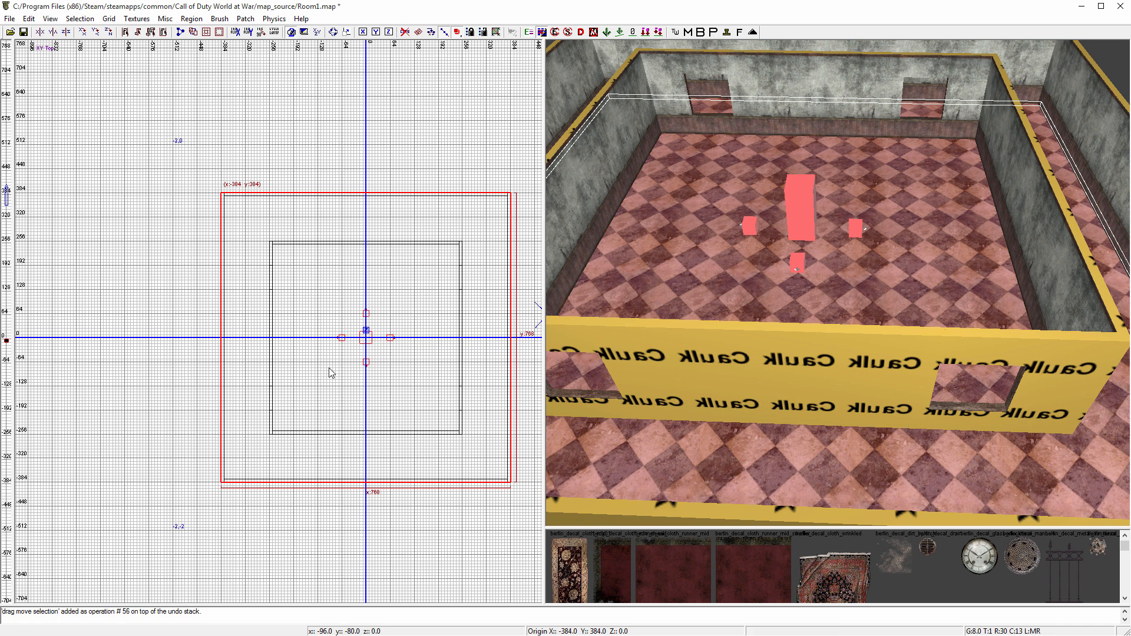
# - Raise the floor copy onto the wall tops at Z 136 as a ceiling and texture the whole brush with caulk
pyautogui.hotkey('ctrl', 'Tab')
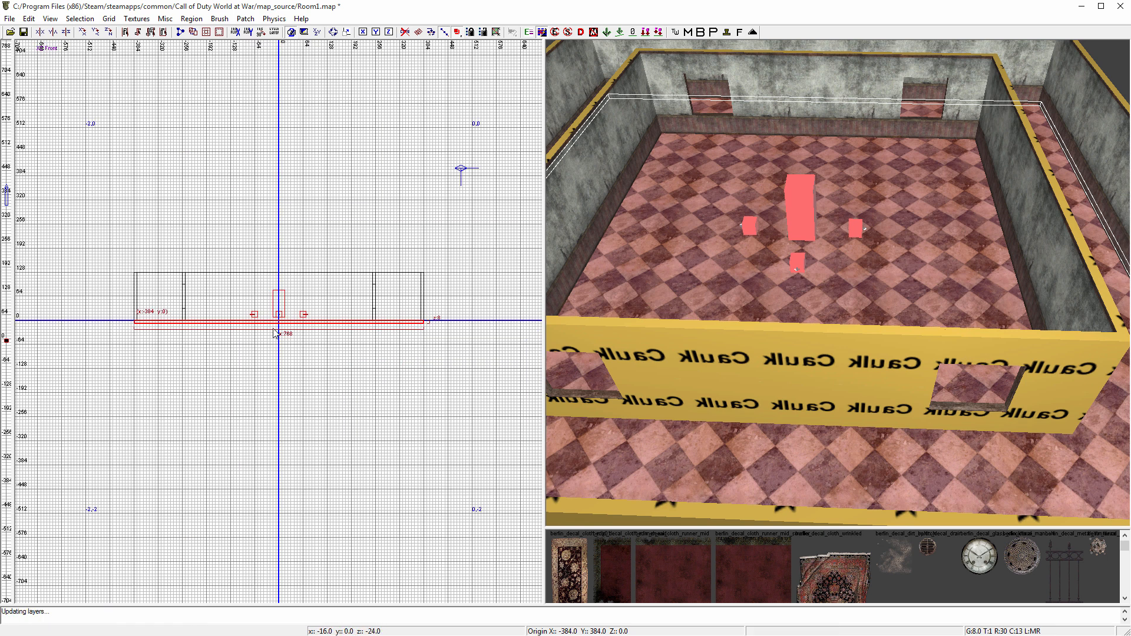
pyautogui.scroll(3, 277, 322)
pyautogui.moveTo(278, 318); pyautogui.dragTo(281, 215)
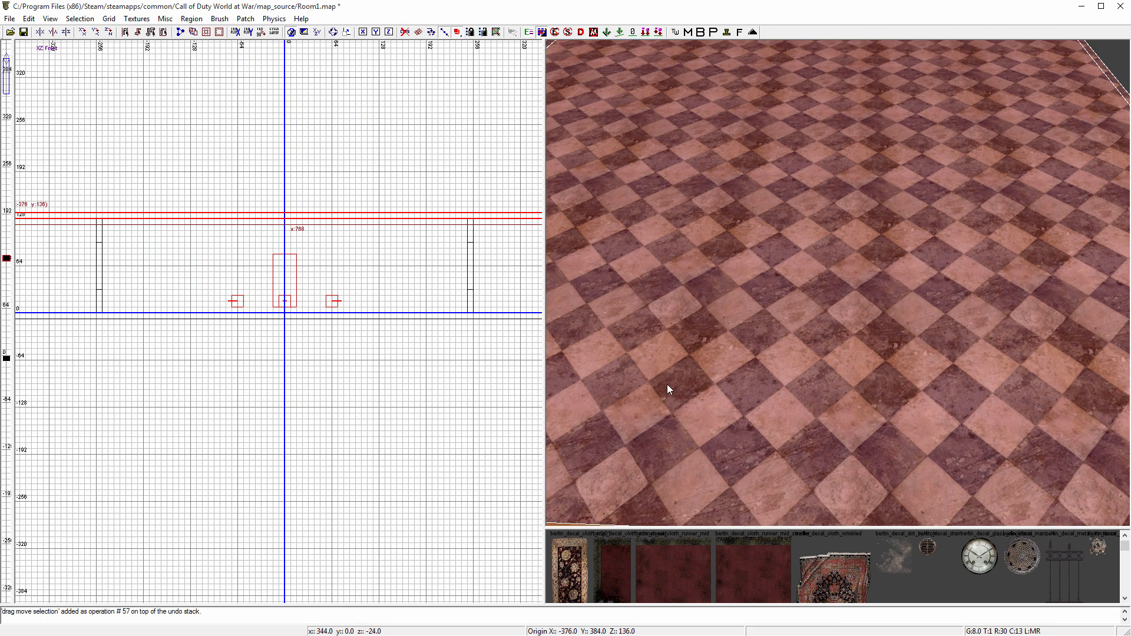
pyautogui.moveTo(667, 384); pyautogui.dragTo(663, 430, button='right')
pyautogui.middleClick(736, 385)
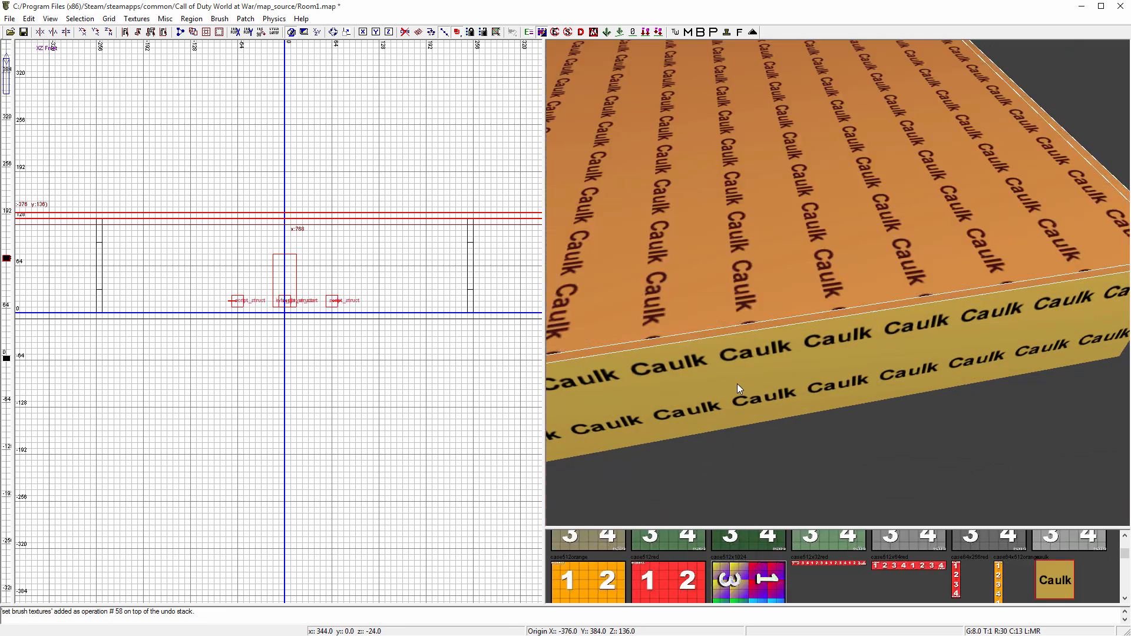
pyautogui.scroll(1, 737, 383)
pyautogui.press('Escape')
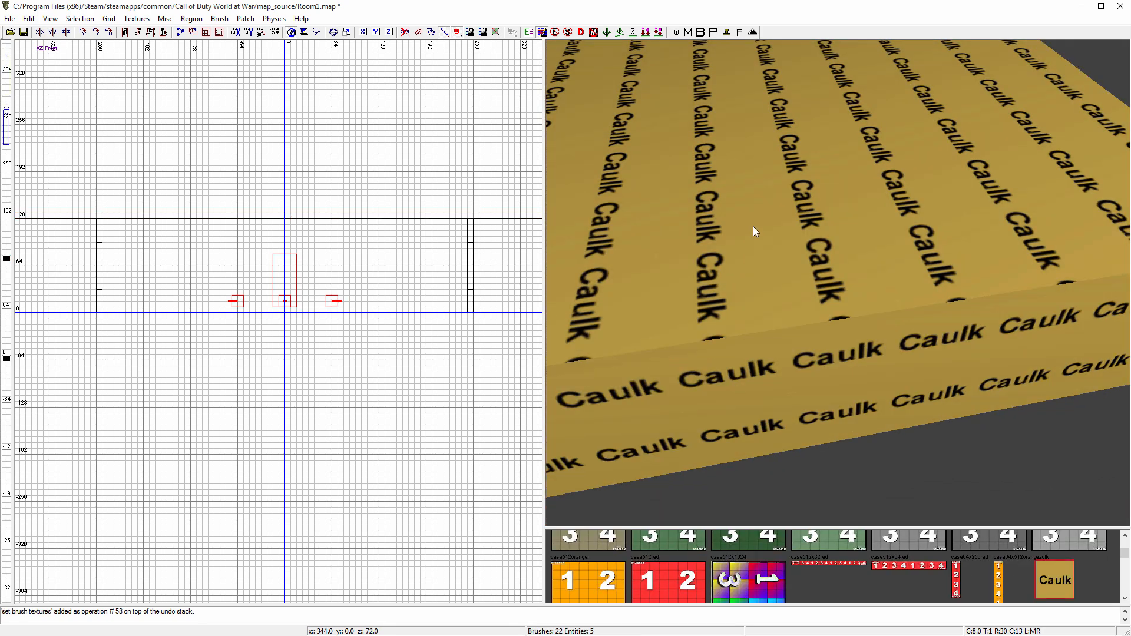
# - Filter the textures to ceiling usage and apply berlin_ceilings_plaster2 to the ceiling's inner face
pyautogui.moveTo(753, 227); pyautogui.dragTo(762, 255, button='right')
pyautogui.keyDown('shift'); pyautogui.click(777, 145); pyautogui.keyUp('shift')
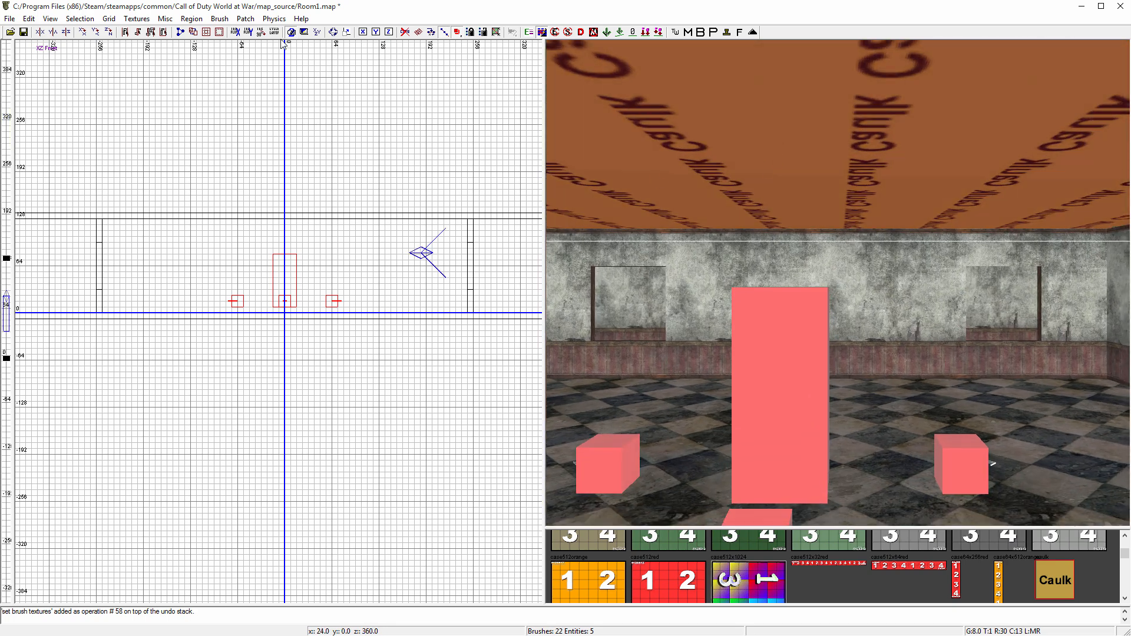
pyautogui.click(136, 18)
pyautogui.moveTo(182, 197)
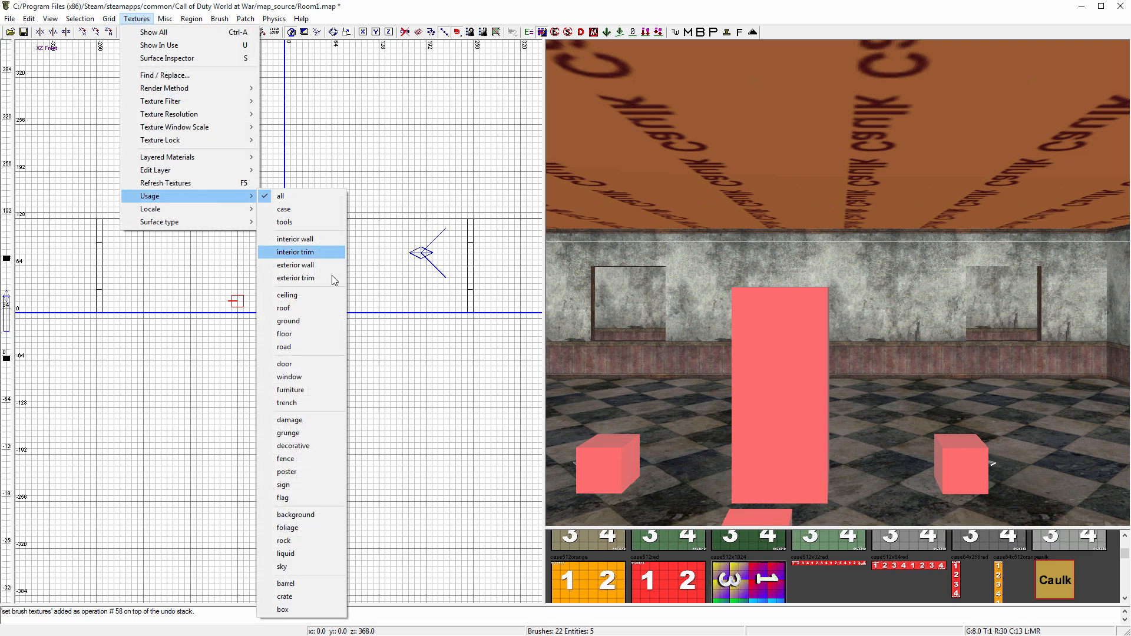
pyautogui.click(307, 303)
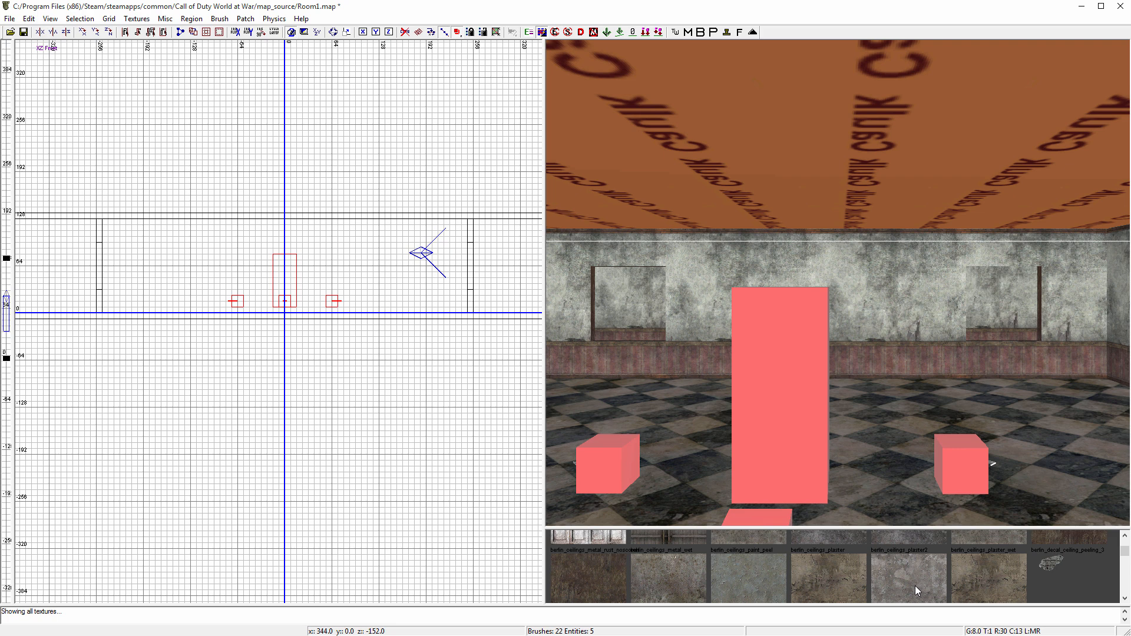
pyautogui.click(914, 585)
pyautogui.press('Escape')
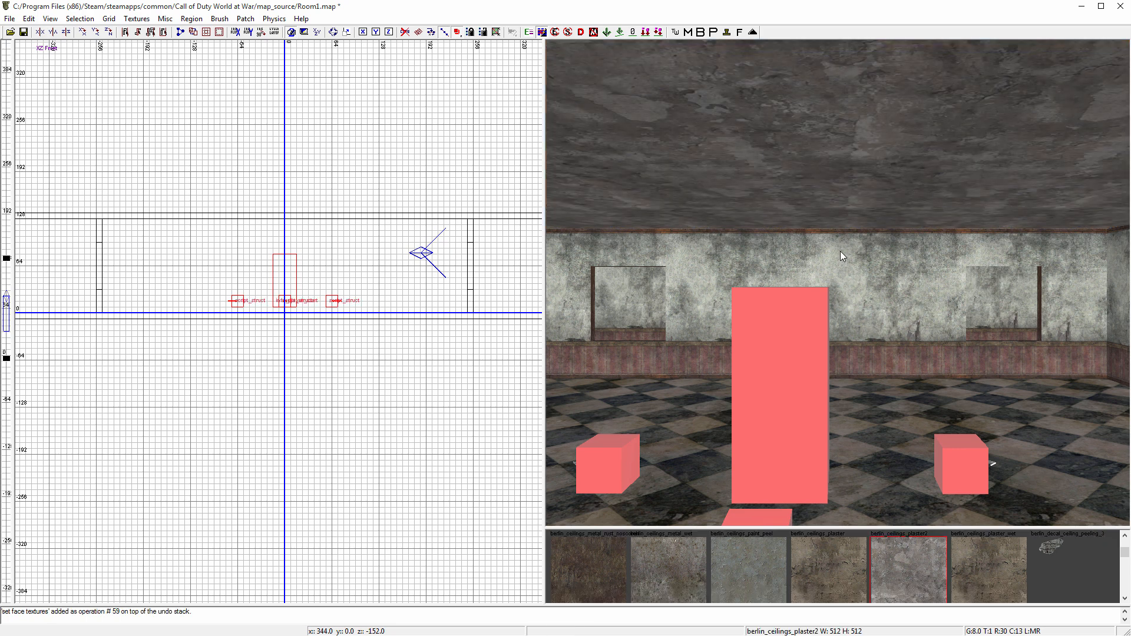
# - Hide the ceiling brush and unhide it again
pyautogui.keyDown('shift'); pyautogui.click(821, 195); pyautogui.keyUp('shift')
pyautogui.press('h')
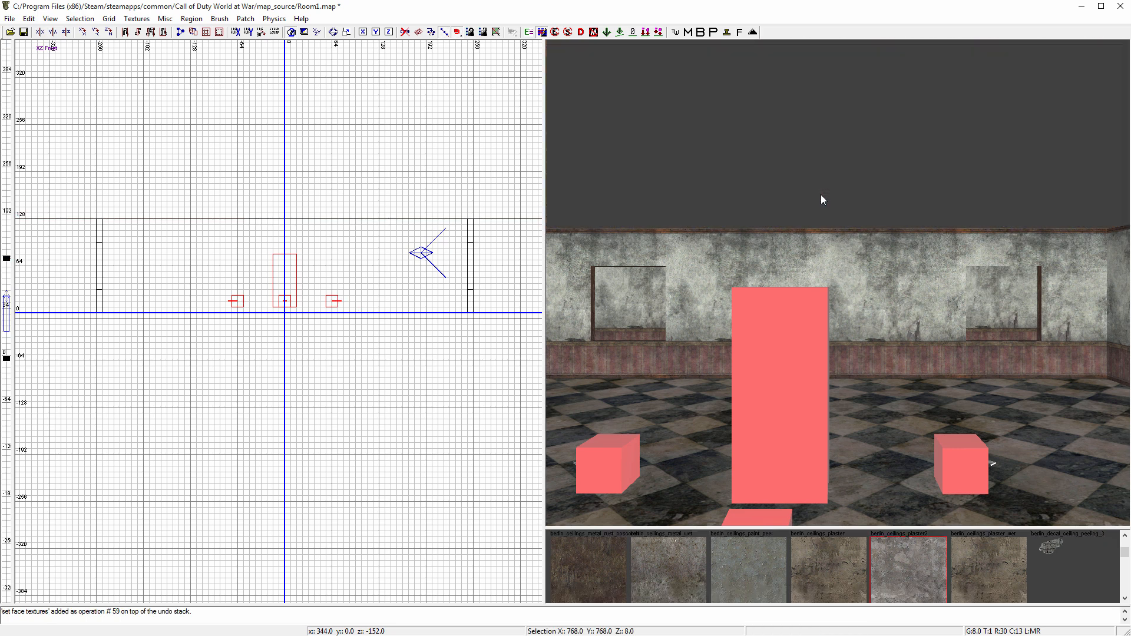
pyautogui.moveTo(882, 281)
pyautogui.mouseDown(button='right')
pyautogui.moveTo(919, 248)
pyautogui.moveTo(883, 280)
pyautogui.mouseUp(button='right')
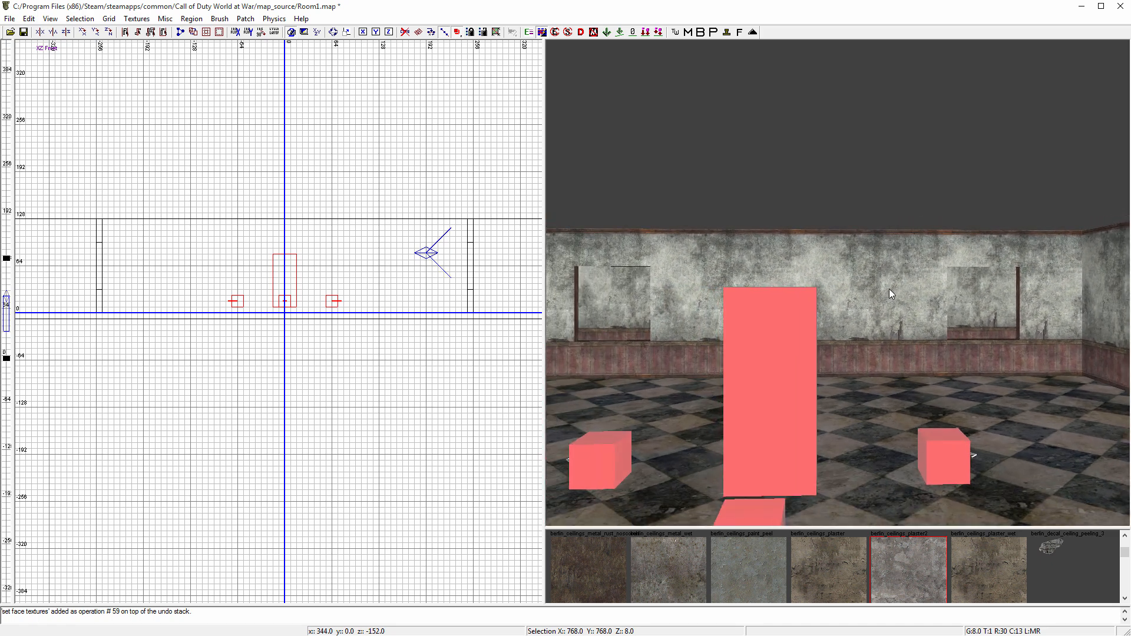
pyautogui.hotkey('shift', 'h')
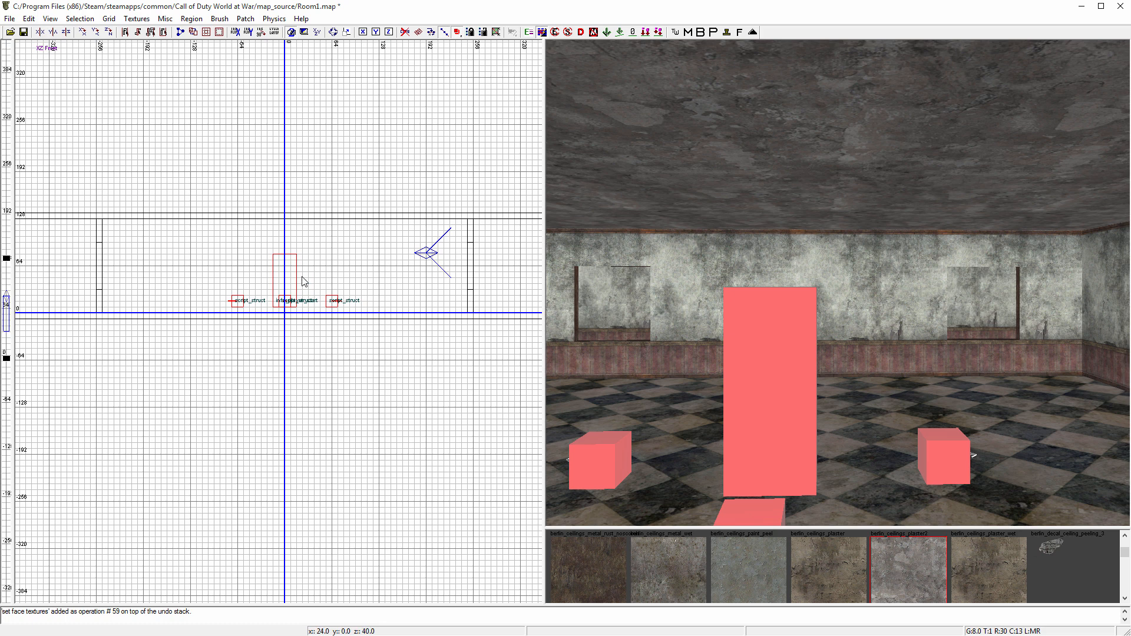
# - Create a light entity in the room and centre it on the origin in the top view
pyautogui.hotkey('ctrl', 'Tab')
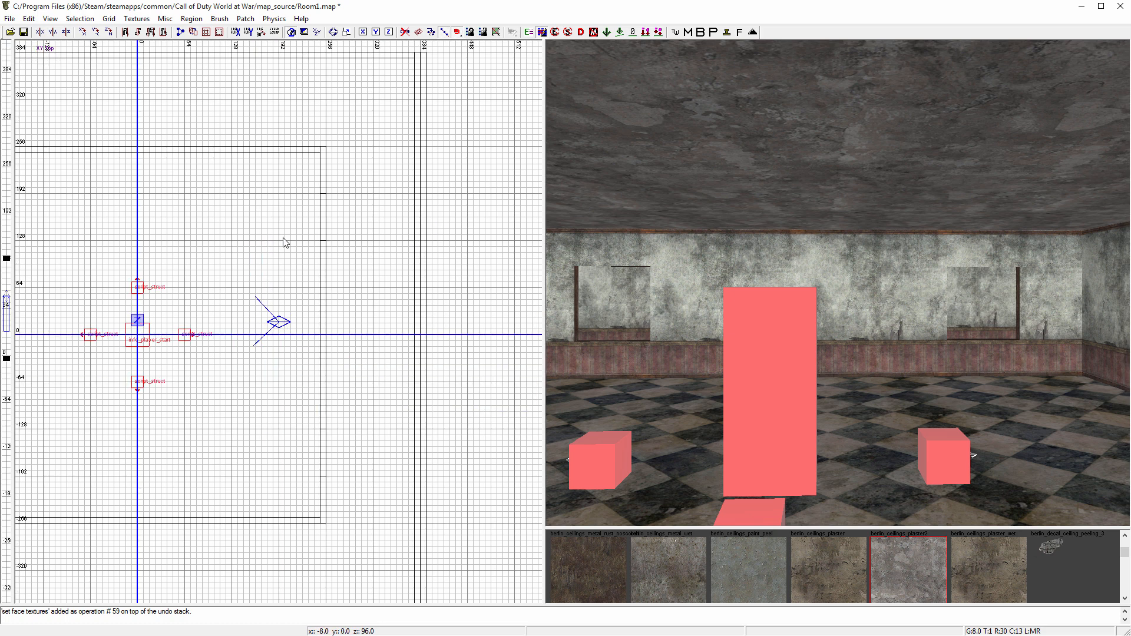
pyautogui.moveTo(284, 242); pyautogui.dragTo(434, 233, button='right')
pyautogui.rightClick(283, 244)
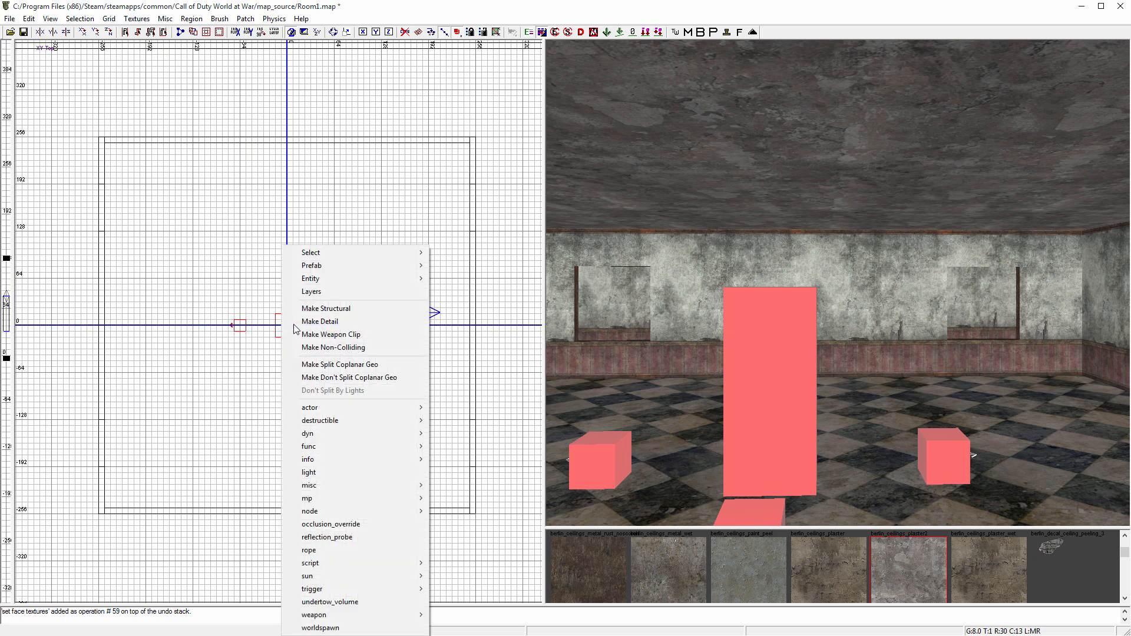
pyautogui.click(351, 473)
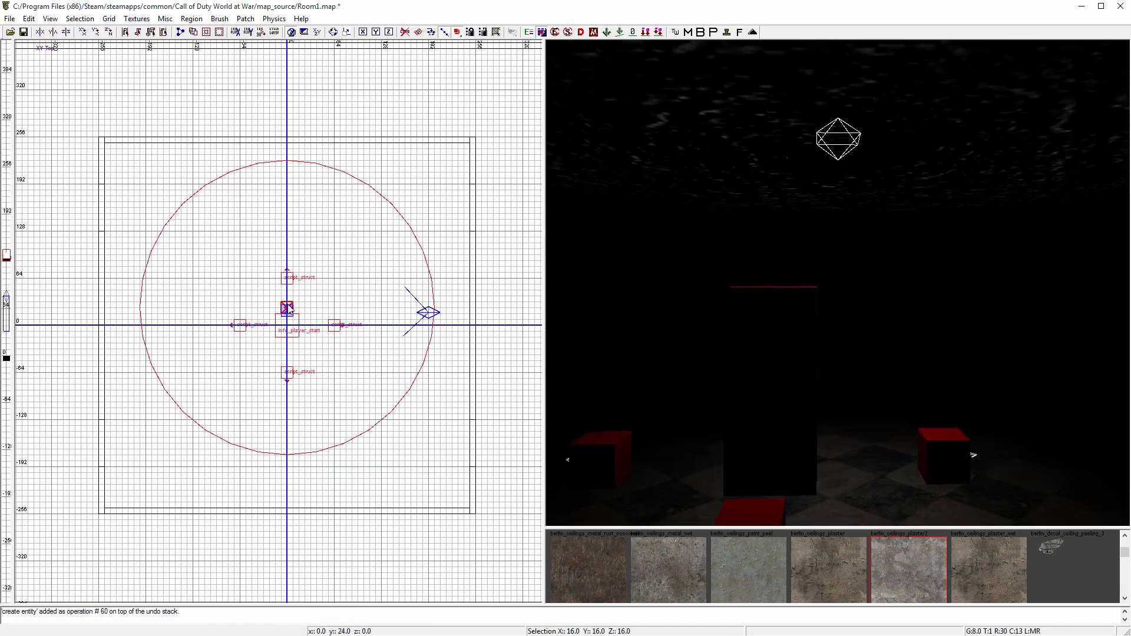
pyautogui.hotkey('ctrl', 'Tab')
pyautogui.hotkey('ctrl', 'Tab')
pyautogui.hotkey('ctrl', 'Tab')
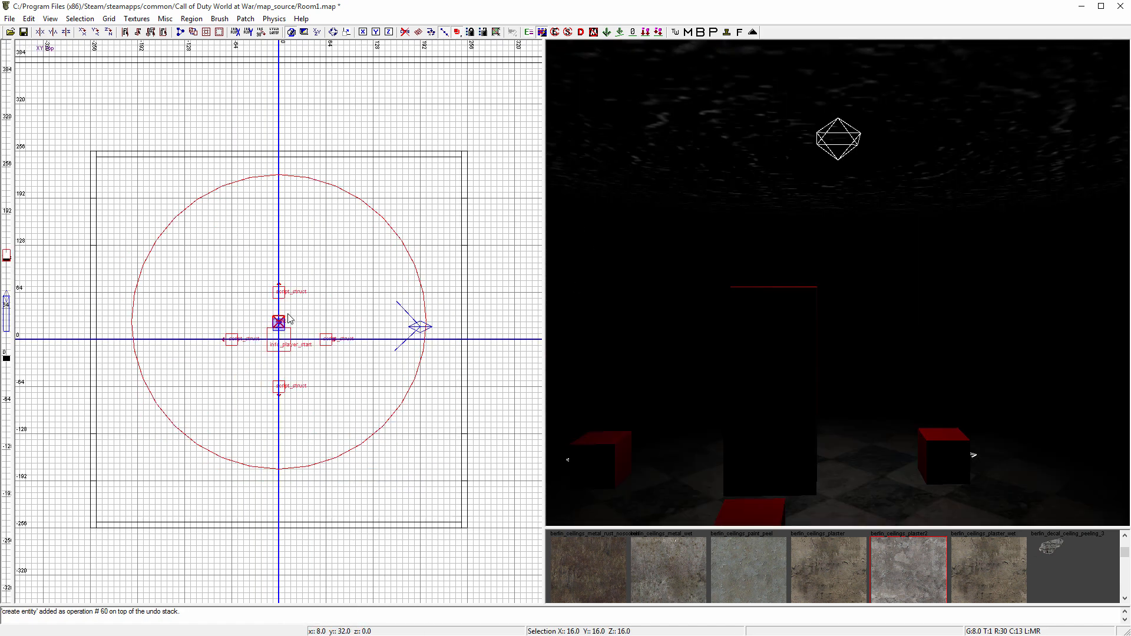
pyautogui.moveTo(282, 326); pyautogui.dragTo(283, 343)
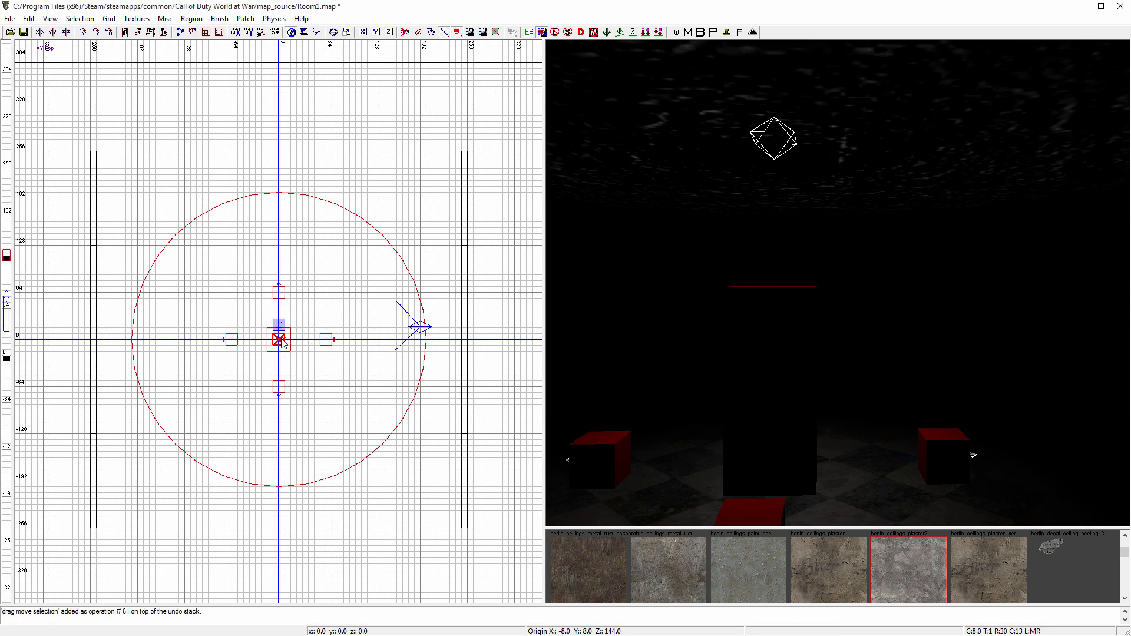
# - Set the light's radius to 500
pyautogui.press('n')
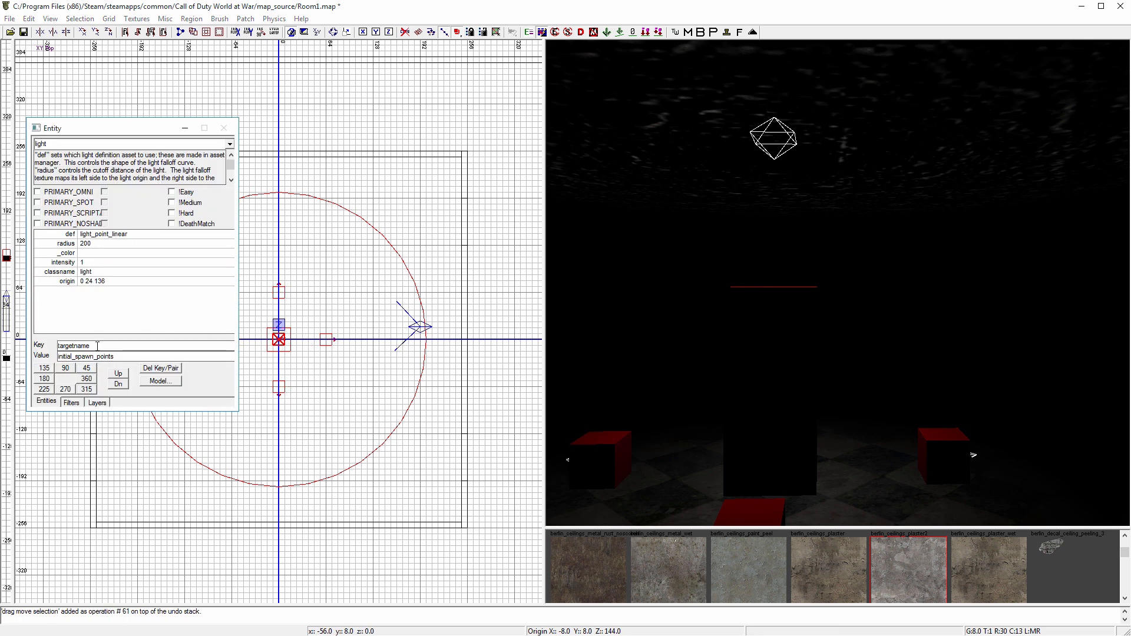
pyautogui.click(100, 244)
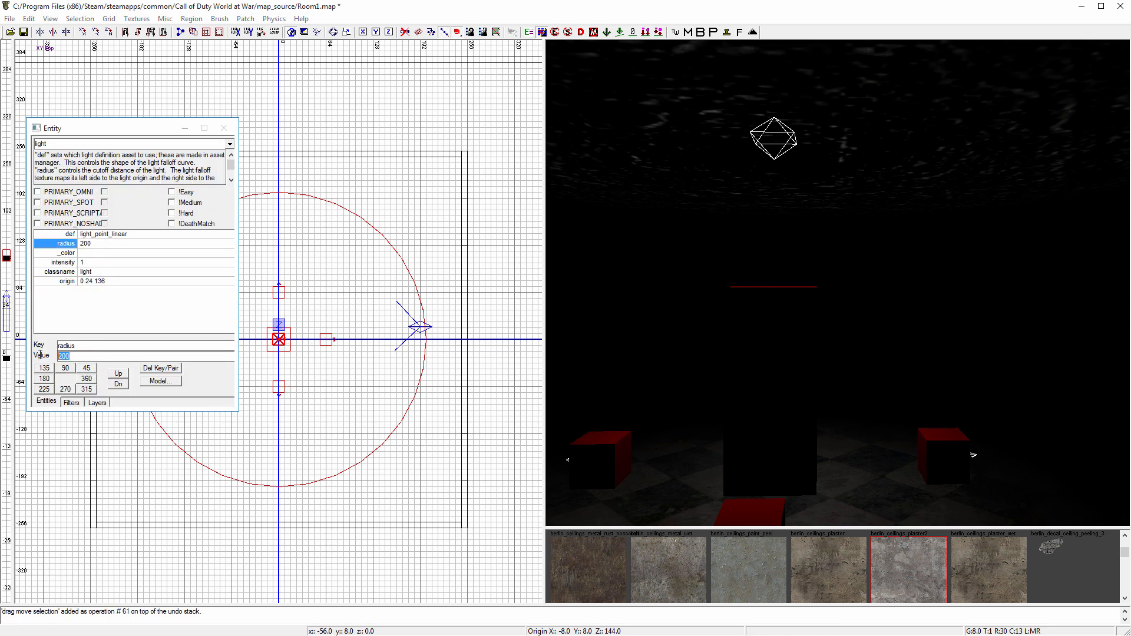
pyautogui.press('Return')
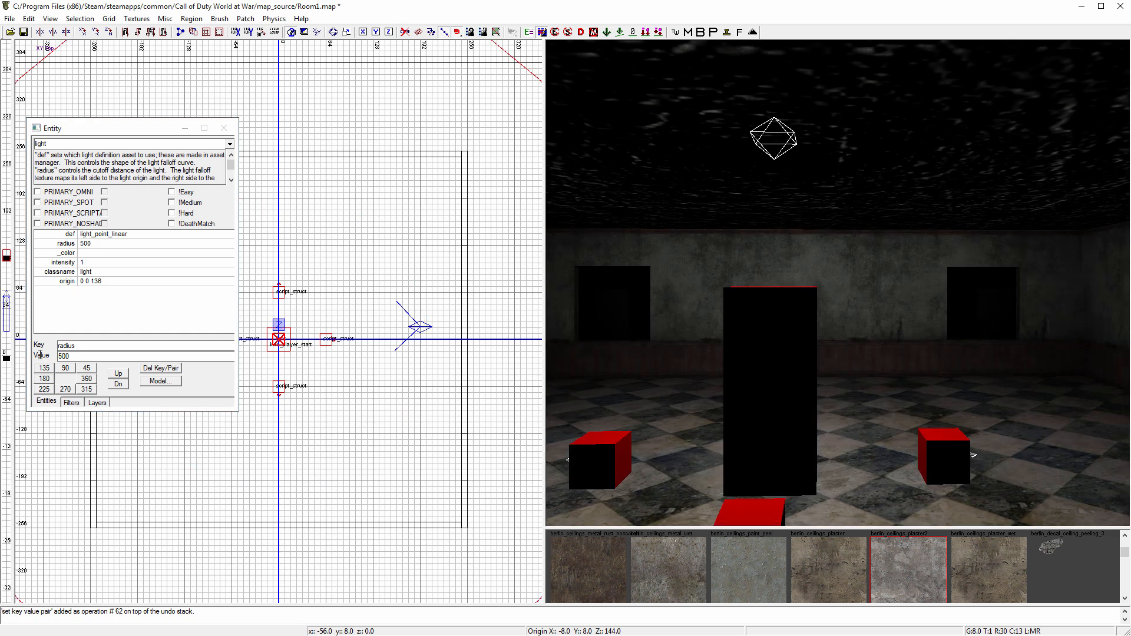
pyautogui.press('n')
# - Lower the light above the player start so its centre sits at the ceiling's underside, Z 128
pyautogui.hotkey('ctrl', 'Tab')
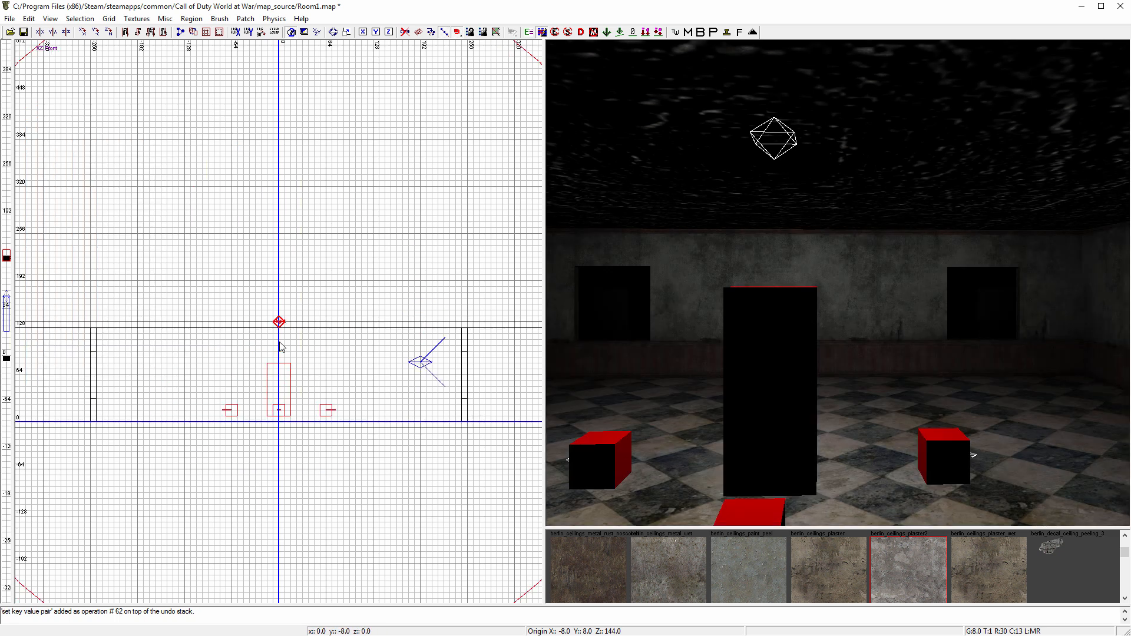
pyautogui.scroll(3, 280, 340)
pyautogui.moveTo(281, 308); pyautogui.dragTo(292, 344)
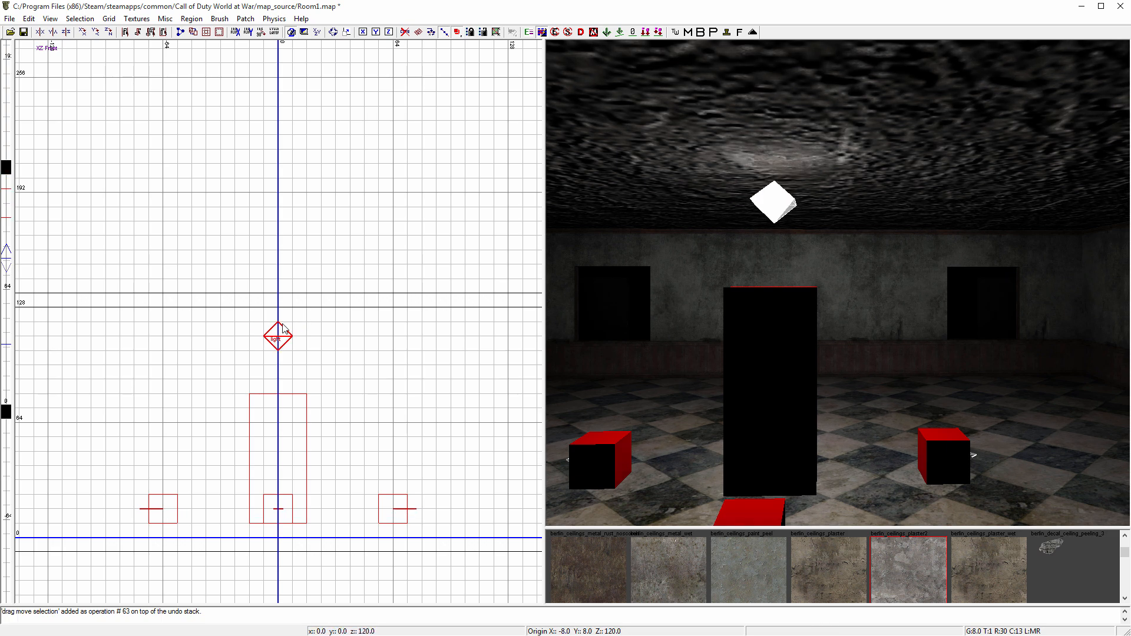
pyautogui.hotkey('ctrl', 'Tab')
pyautogui.hotkey('ctrl', 'Tab')
pyautogui.hotkey('ctrl', 'Tab')
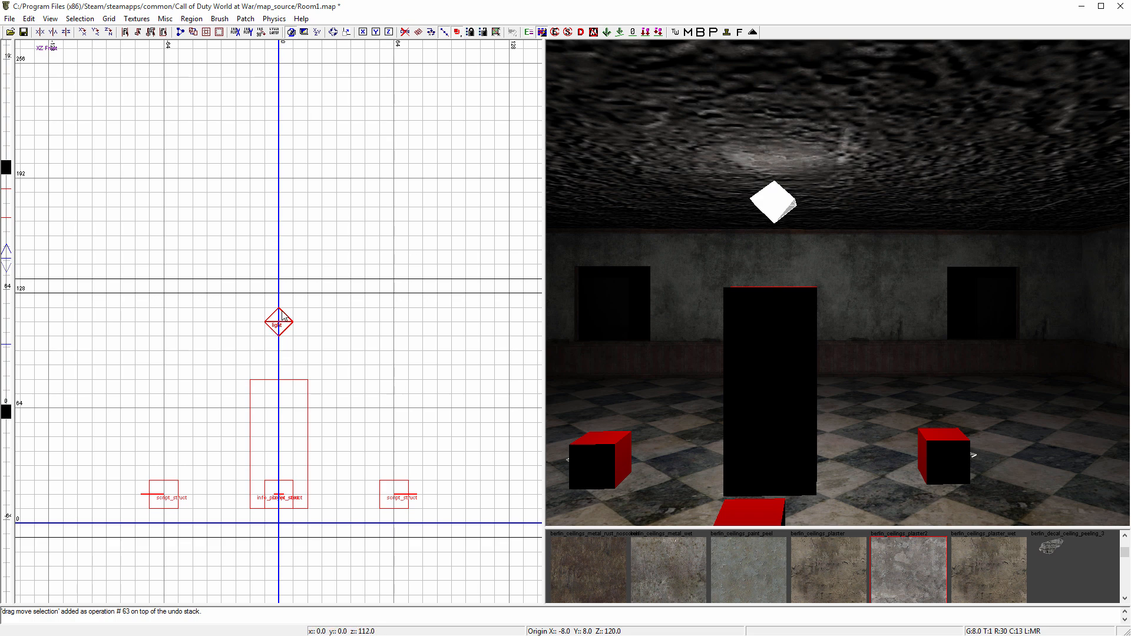
pyautogui.moveTo(281, 323); pyautogui.dragTo(281, 294)
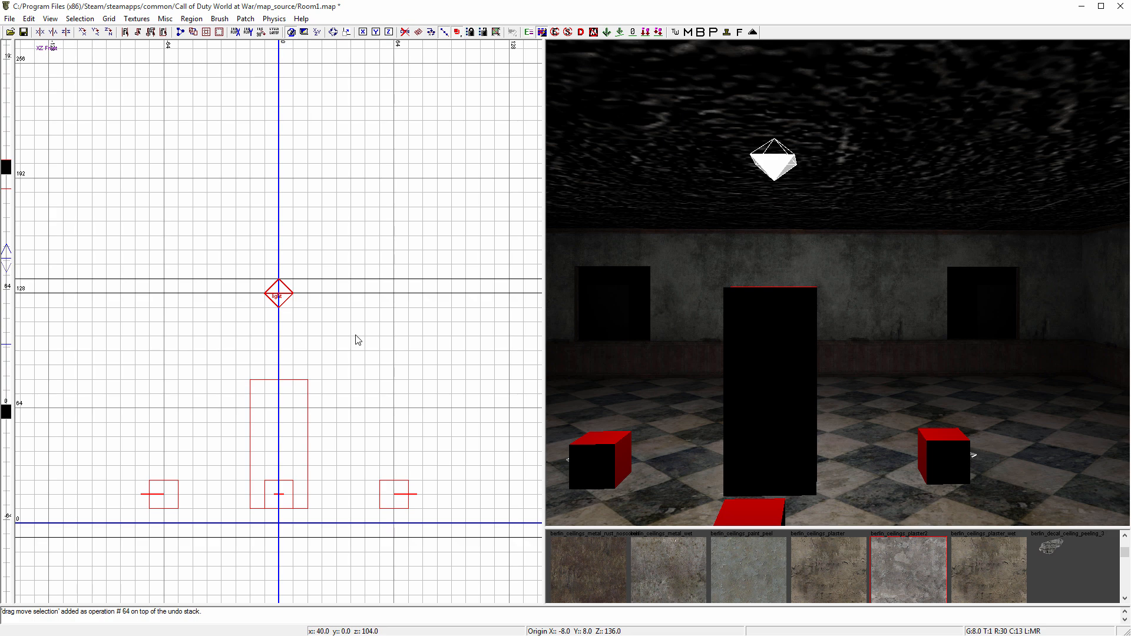
pyautogui.press('Escape')
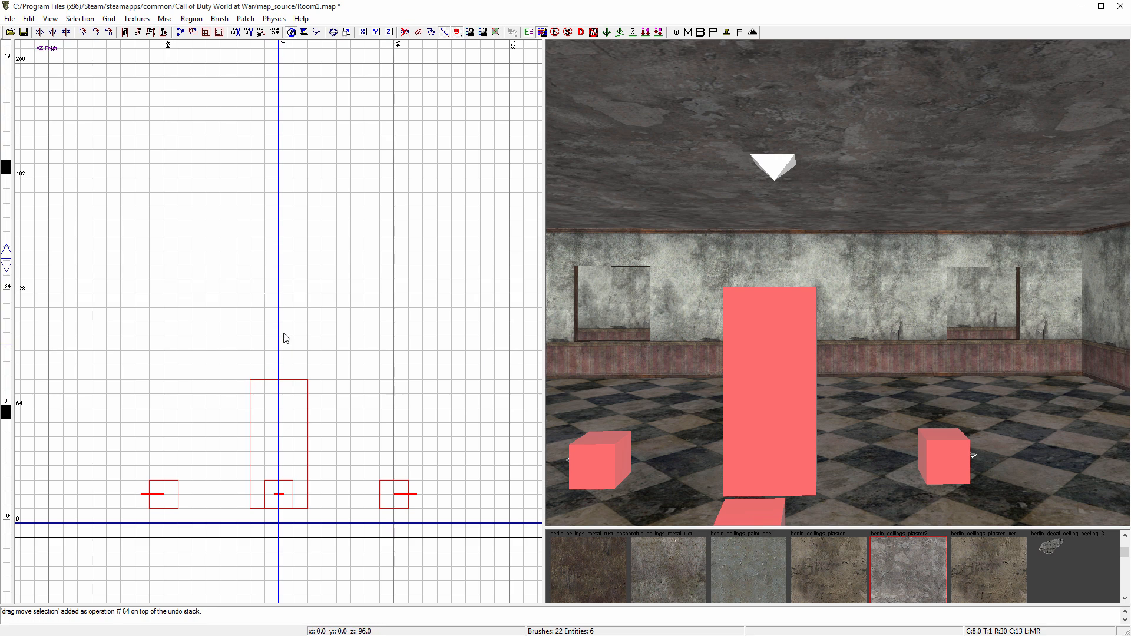
# - Create a reflection_probe entity and place it directly below the light, centred on the origin at Z 112
pyautogui.rightClick(278, 306)
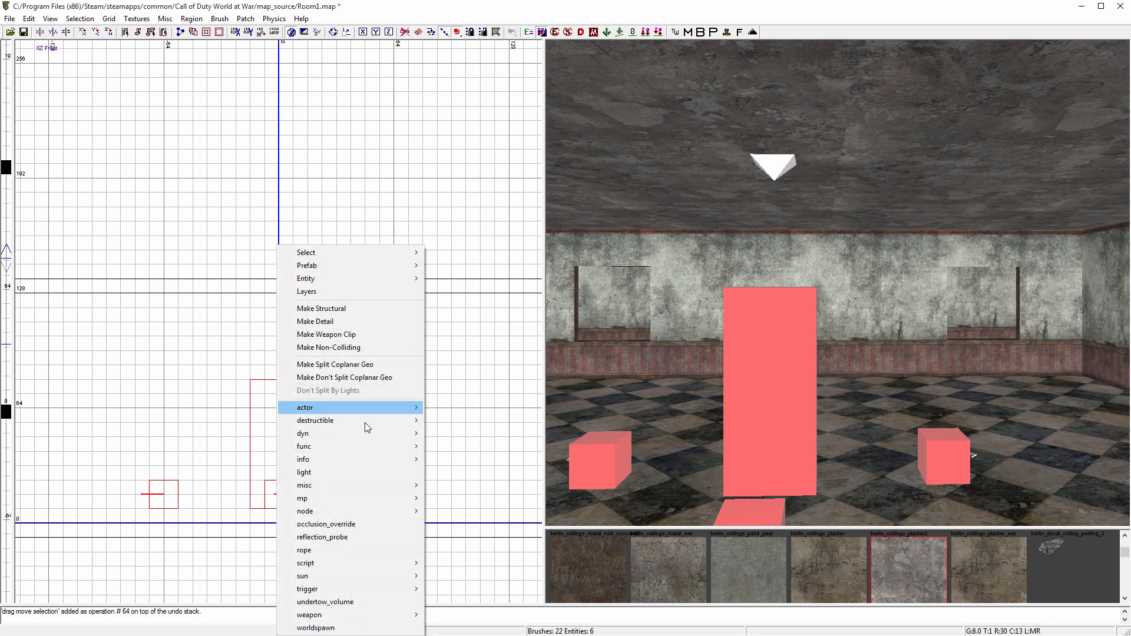
pyautogui.click(346, 537)
pyautogui.moveTo(295, 310); pyautogui.dragTo(275, 329)
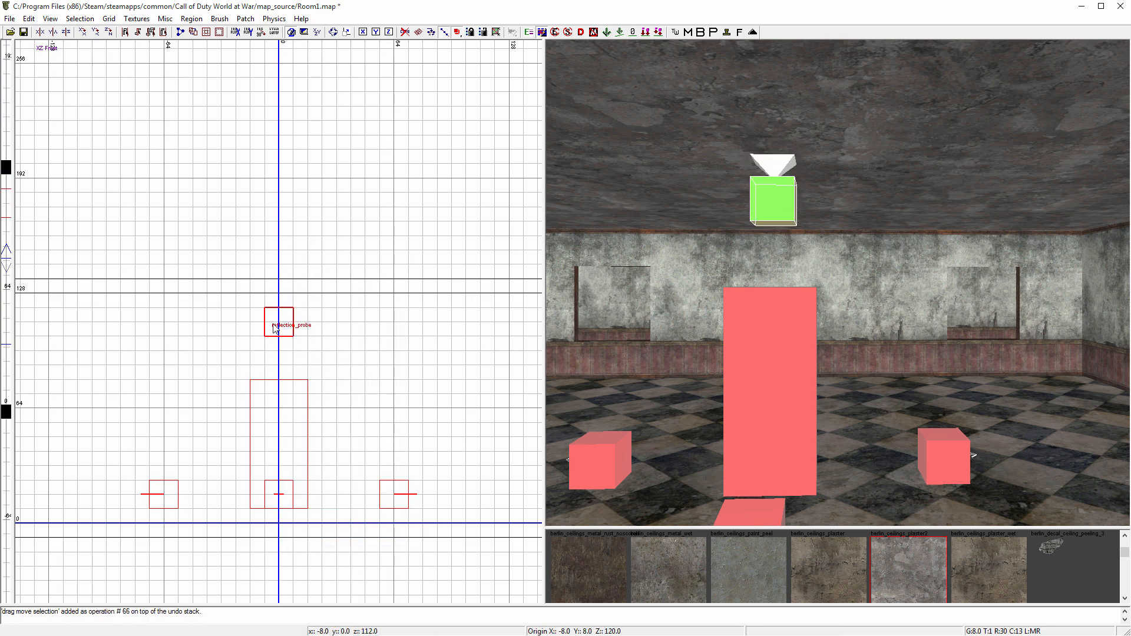
pyautogui.hotkey('ctrl', 'Tab')
pyautogui.press('Escape')
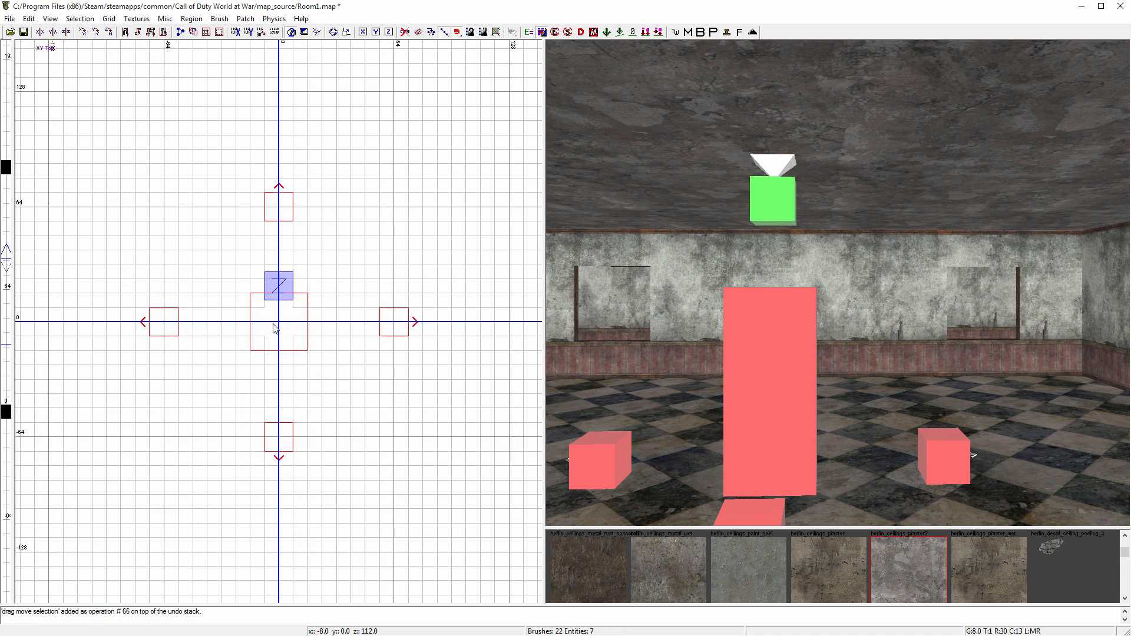
# - Insert a misc_prefab using zombiemode/window_med.map in the room's upper-right area of the top view
pyautogui.scroll(-3, 274, 329)
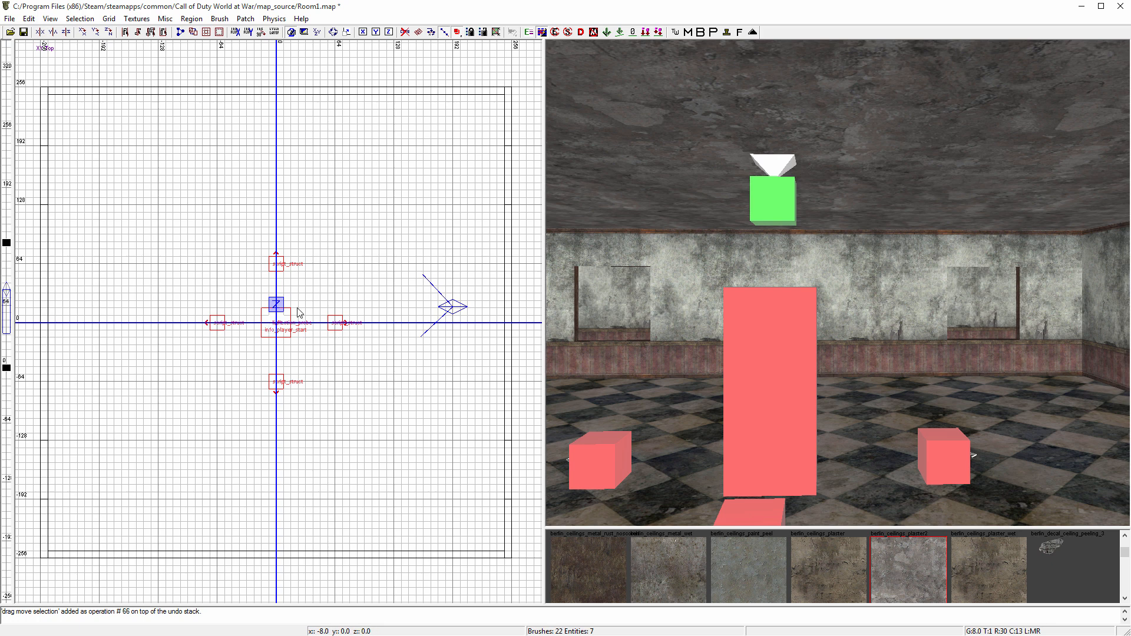
pyautogui.rightClick(355, 195)
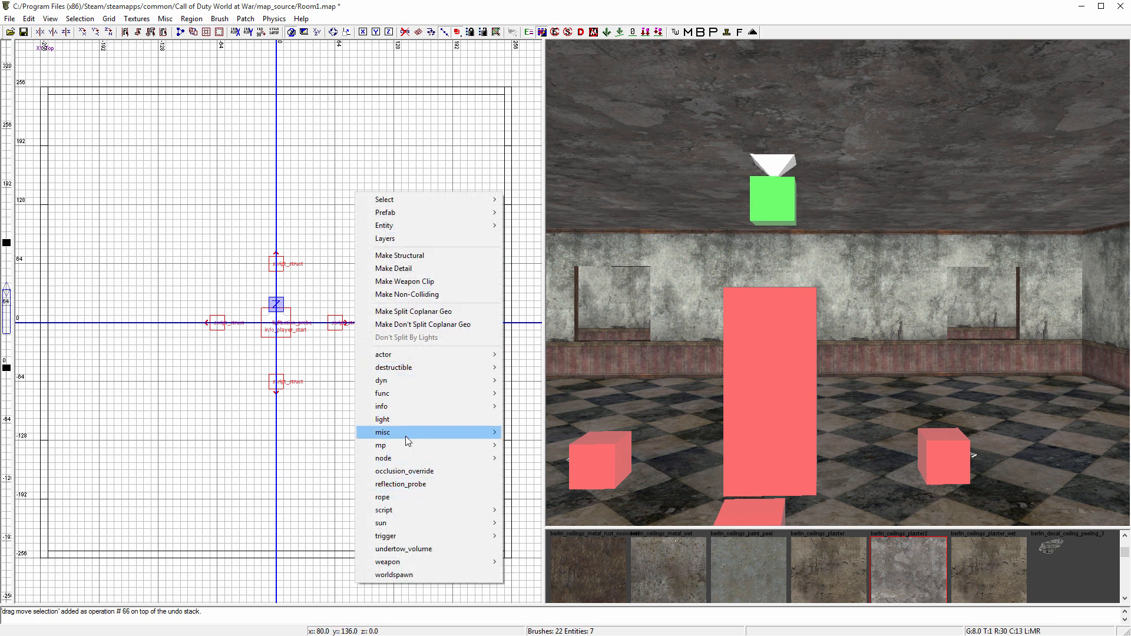
pyautogui.moveTo(406, 436)
pyautogui.click(530, 445)
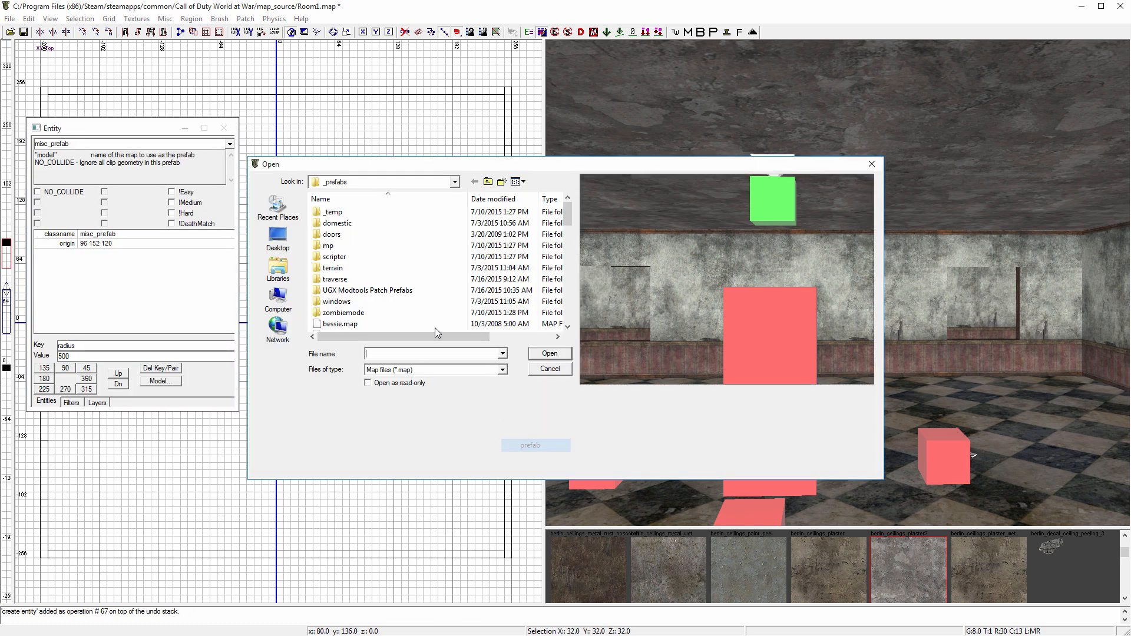
pyautogui.doubleClick(391, 313)
pyautogui.moveTo(568, 210); pyautogui.dragTo(568, 314)
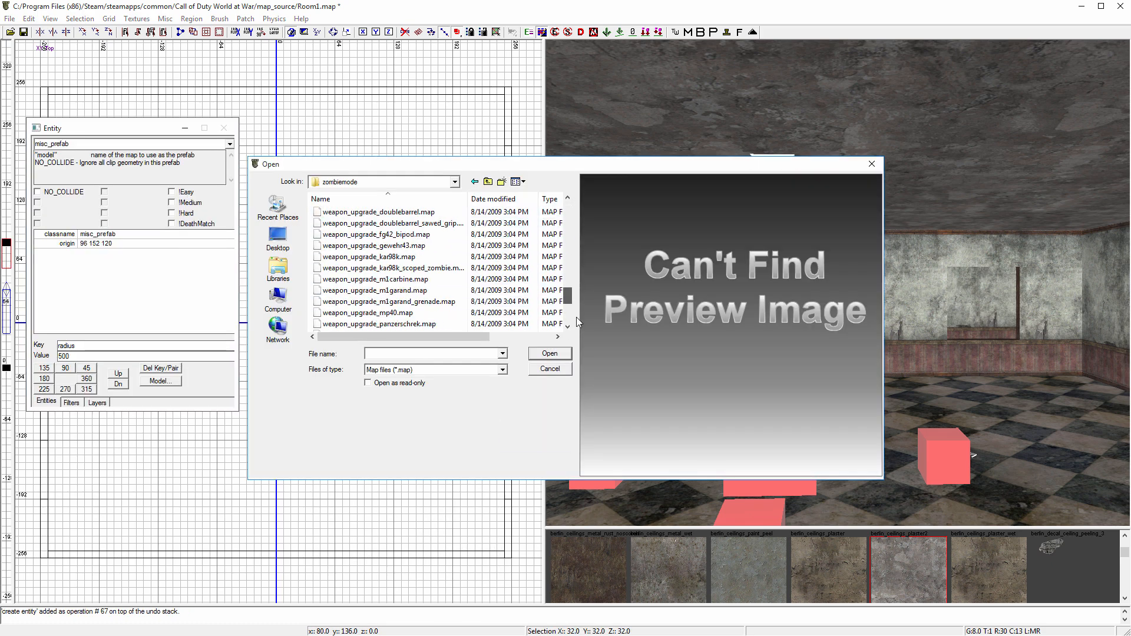
pyautogui.click(352, 323)
pyautogui.click(559, 358)
pyautogui.press('n')
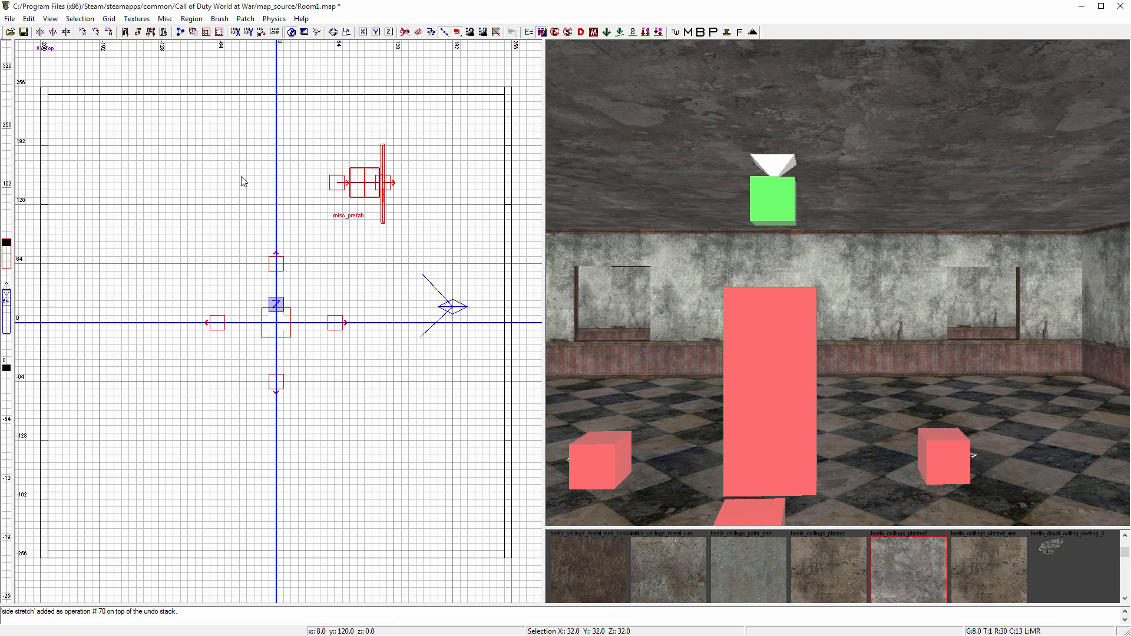
# - Rotate the window prefab 180 degrees about Z and align its boards with the outer face of the east wall, using grid size 2
pyautogui.click(107, 35)
pyautogui.click(107, 35)
pyautogui.moveTo(354, 218); pyautogui.dragTo(295, 225, button='right')
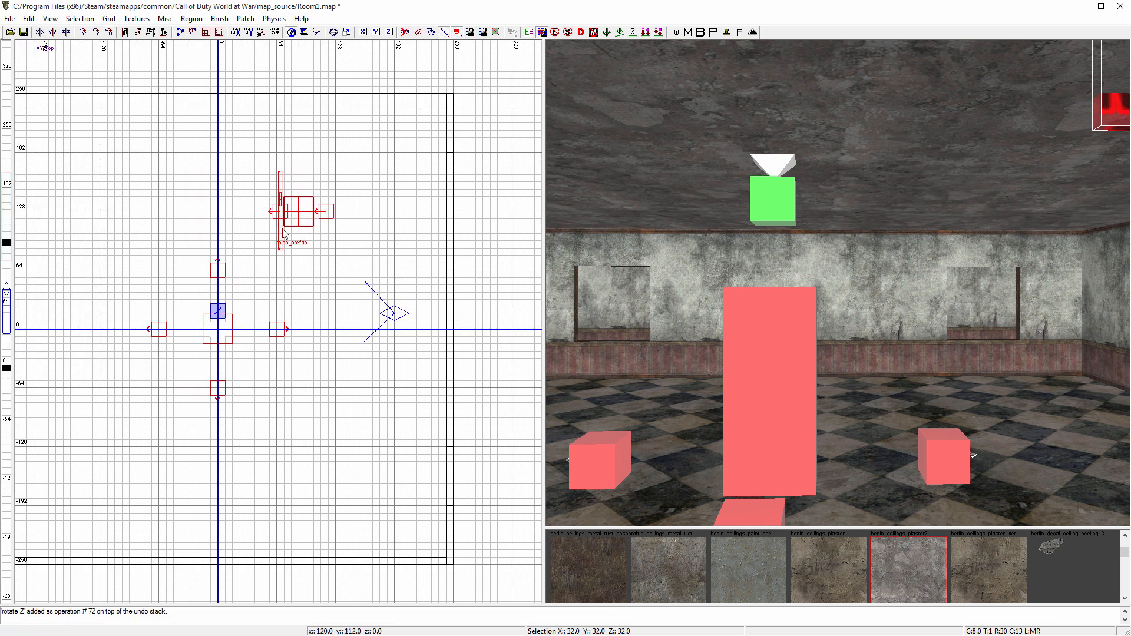
pyautogui.moveTo(298, 213); pyautogui.dragTo(468, 190)
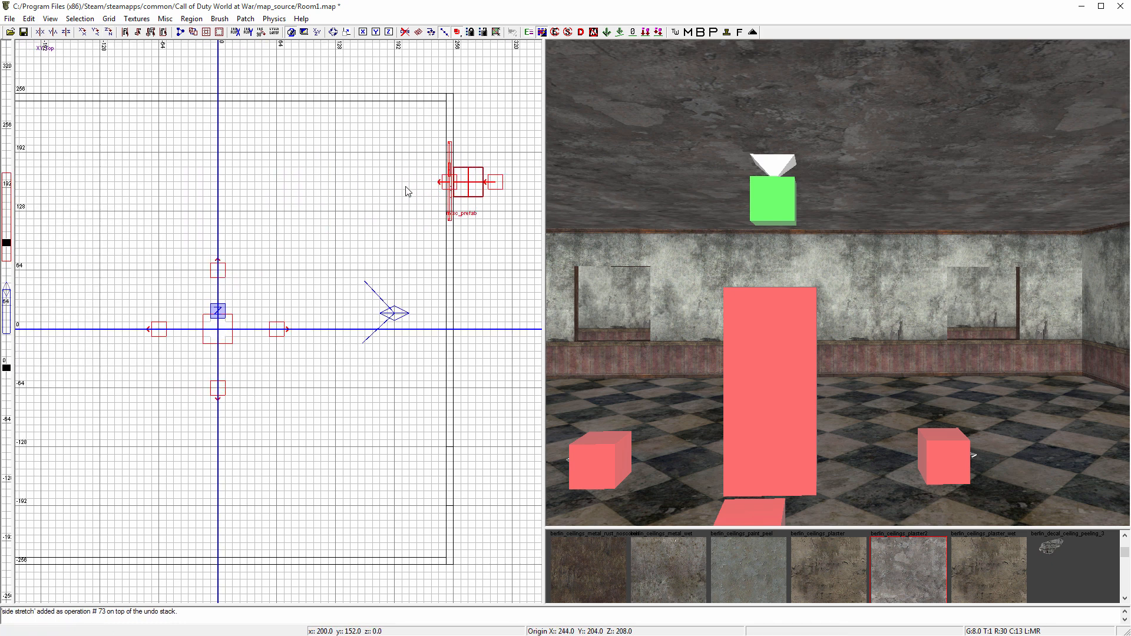
pyautogui.scroll(5, 424, 188)
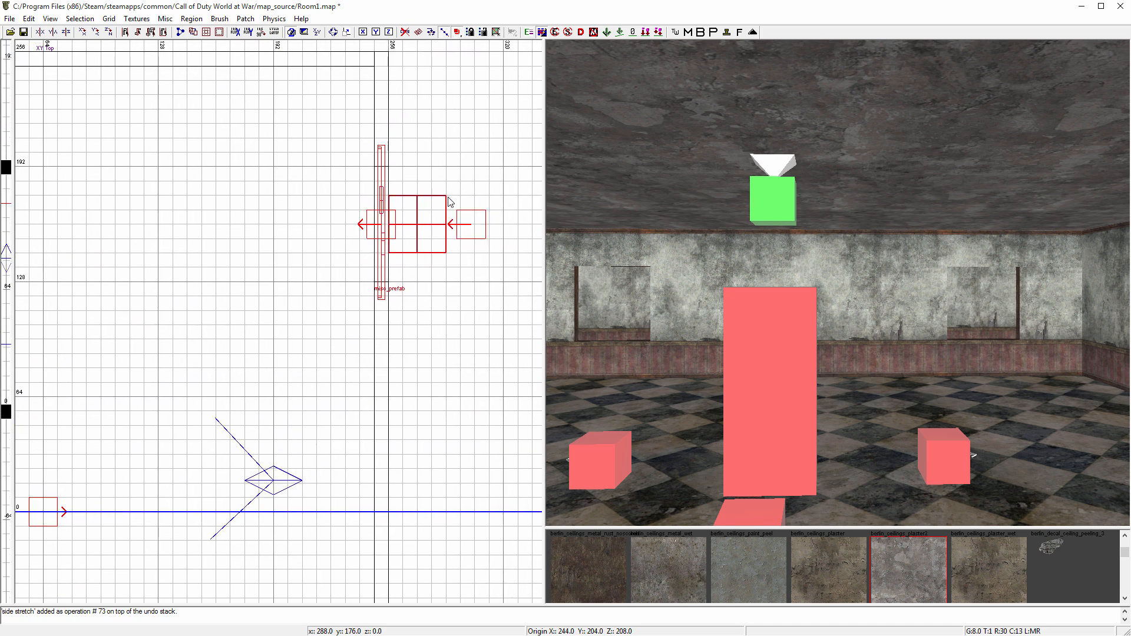
pyautogui.press('2')
pyautogui.moveTo(386, 224); pyautogui.dragTo(396, 231)
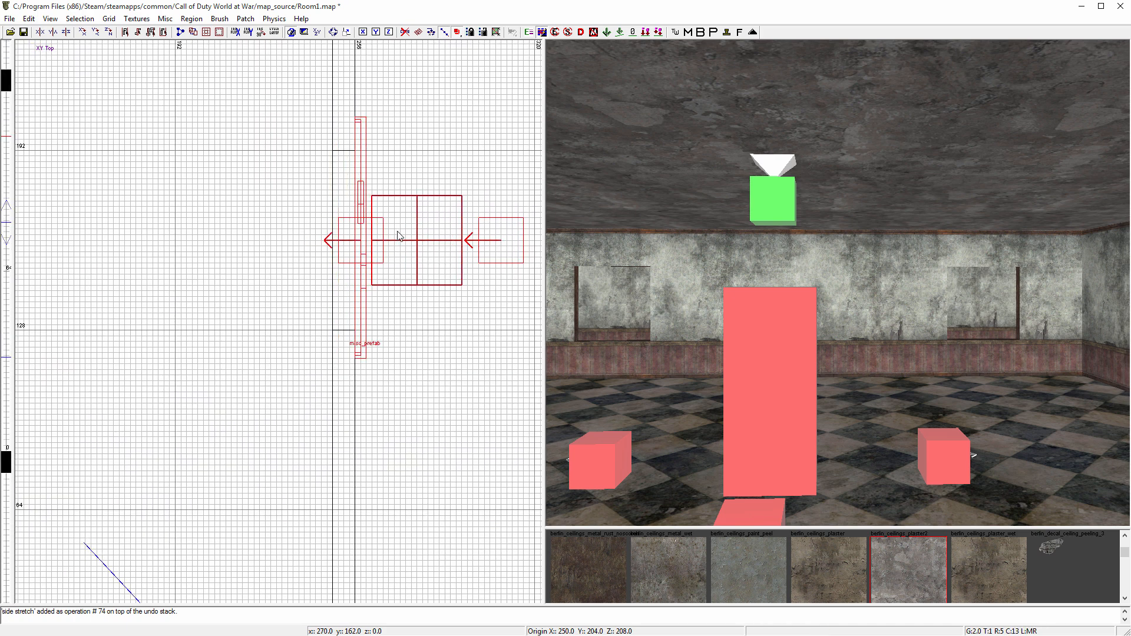
# - Restore grid size 8 and lower the window prefab so its boards cover the window opening
pyautogui.press('4')
pyautogui.hotkey('ctrl', 'Tab')
pyautogui.hotkey('ctrl', 'Tab')
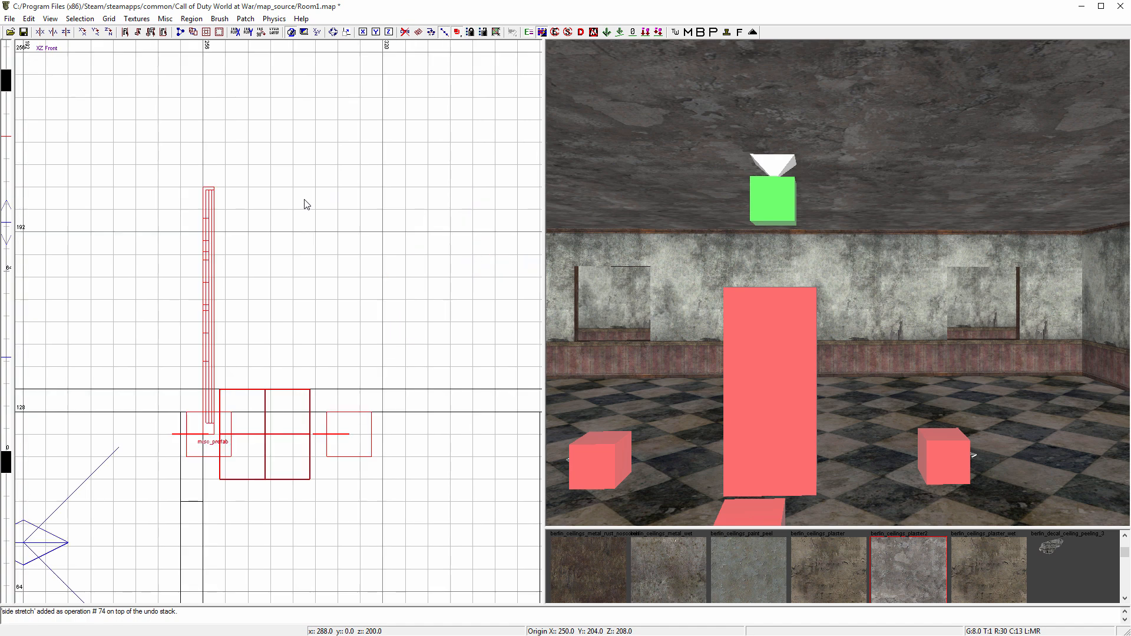
pyautogui.scroll(-3, 295, 224)
pyautogui.moveTo(285, 275); pyautogui.dragTo(291, 426)
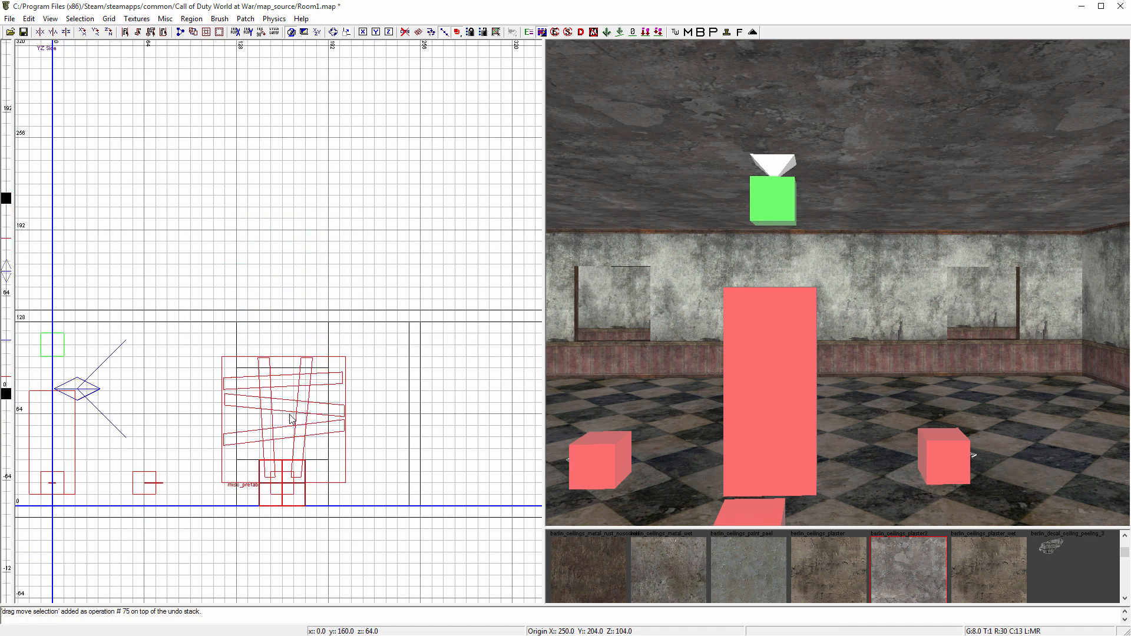
pyautogui.scroll(3, 290, 415)
pyautogui.moveTo(785, 389); pyautogui.dragTo(825, 365, button='right')
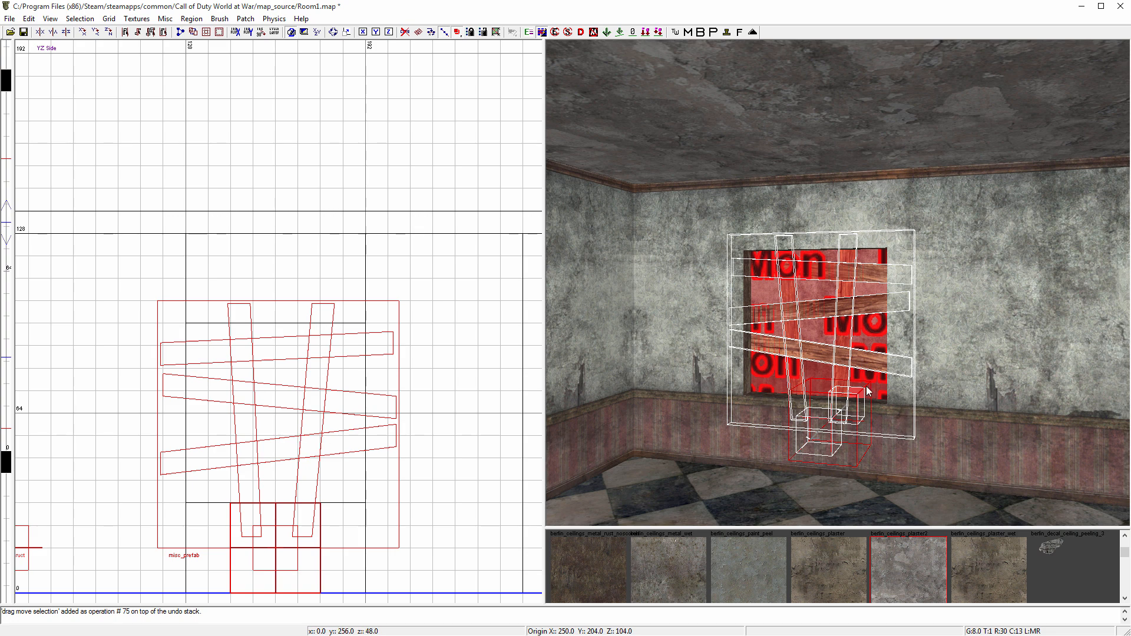
pyautogui.press('Escape')
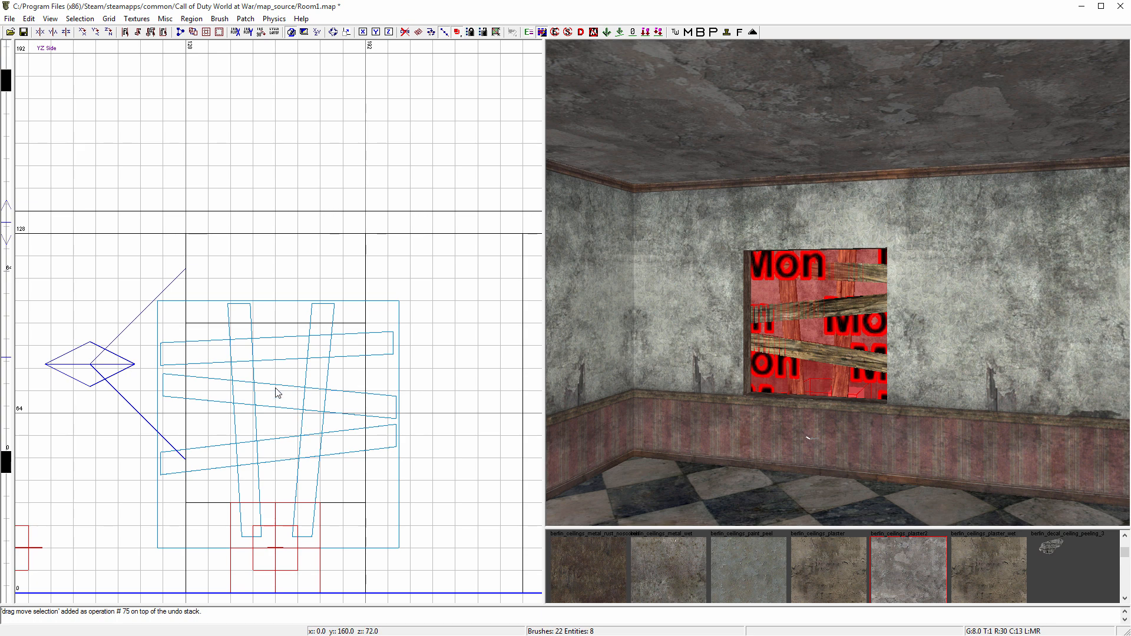
# - Insert a misc_prefab using traverse/wall_hop_zombie.map near the boarded window in the top view
pyautogui.hotkey('ctrl', 'Tab')
pyautogui.scroll(-2, 277, 386)
pyautogui.hotkey('ctrl', 'Tab')
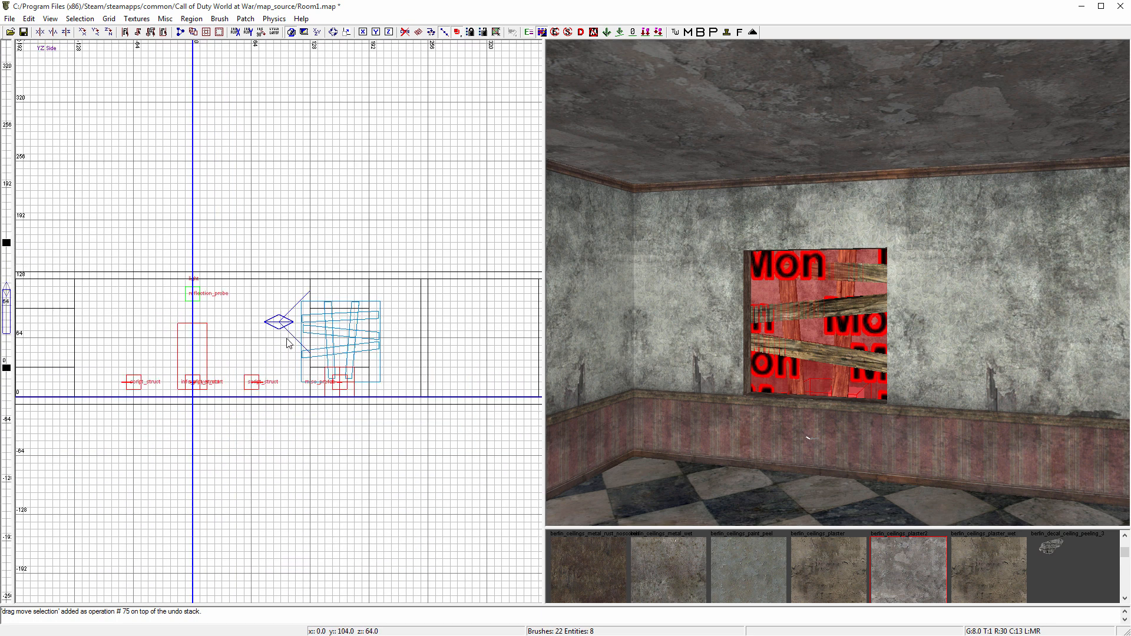
pyautogui.hotkey('ctrl', 'Tab')
pyautogui.moveTo(303, 299); pyautogui.dragTo(236, 380, button='right')
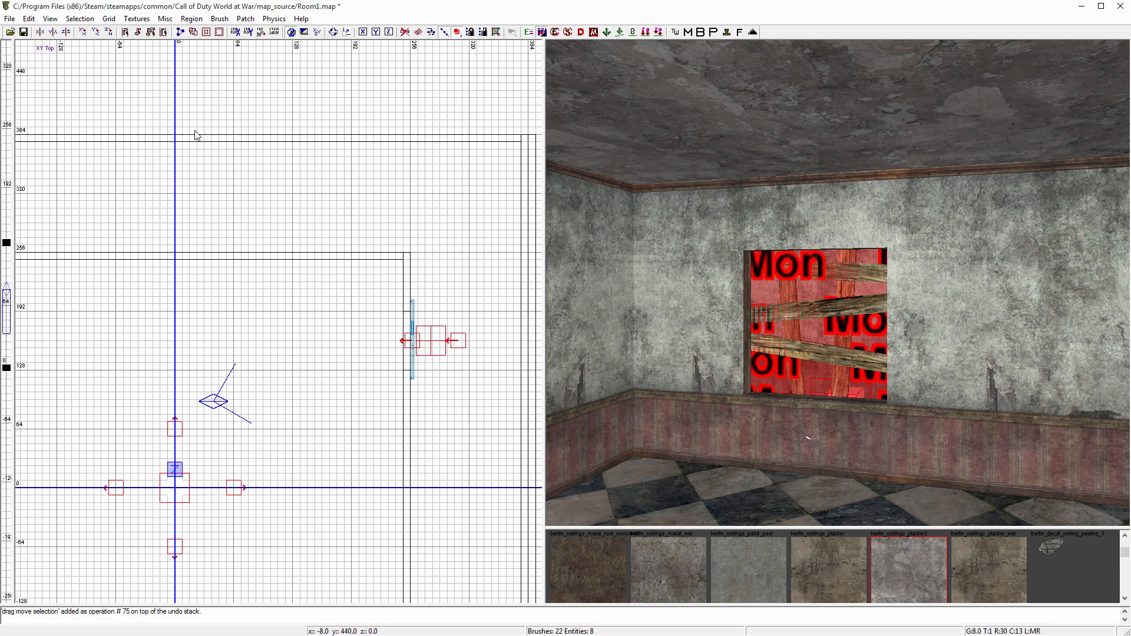
pyautogui.rightClick(354, 283)
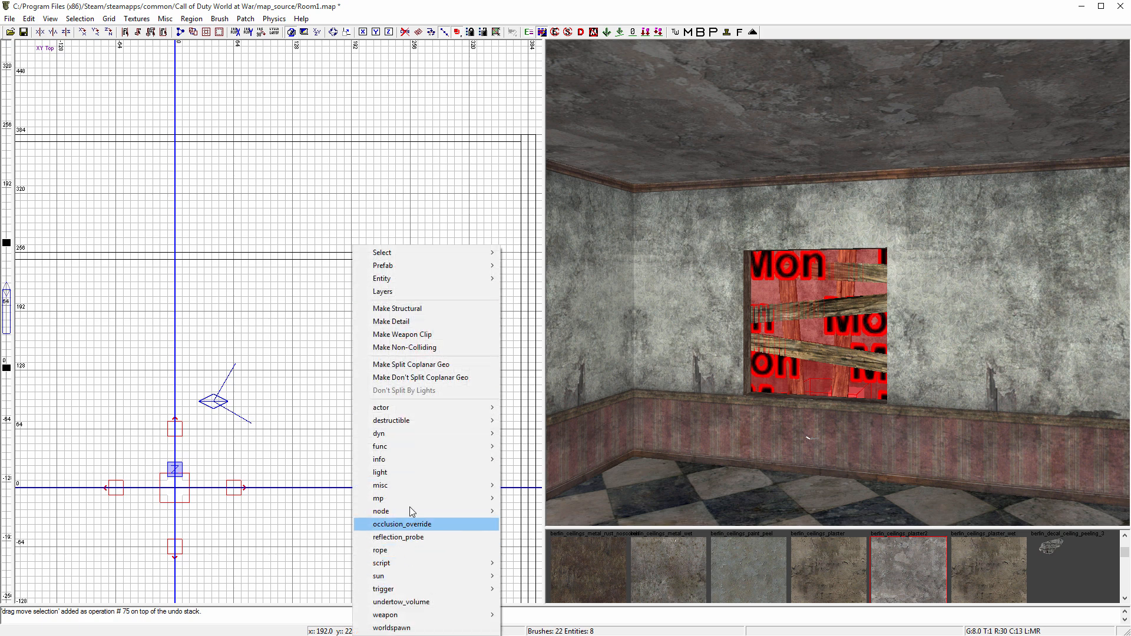
pyautogui.moveTo(412, 487)
pyautogui.click(524, 502)
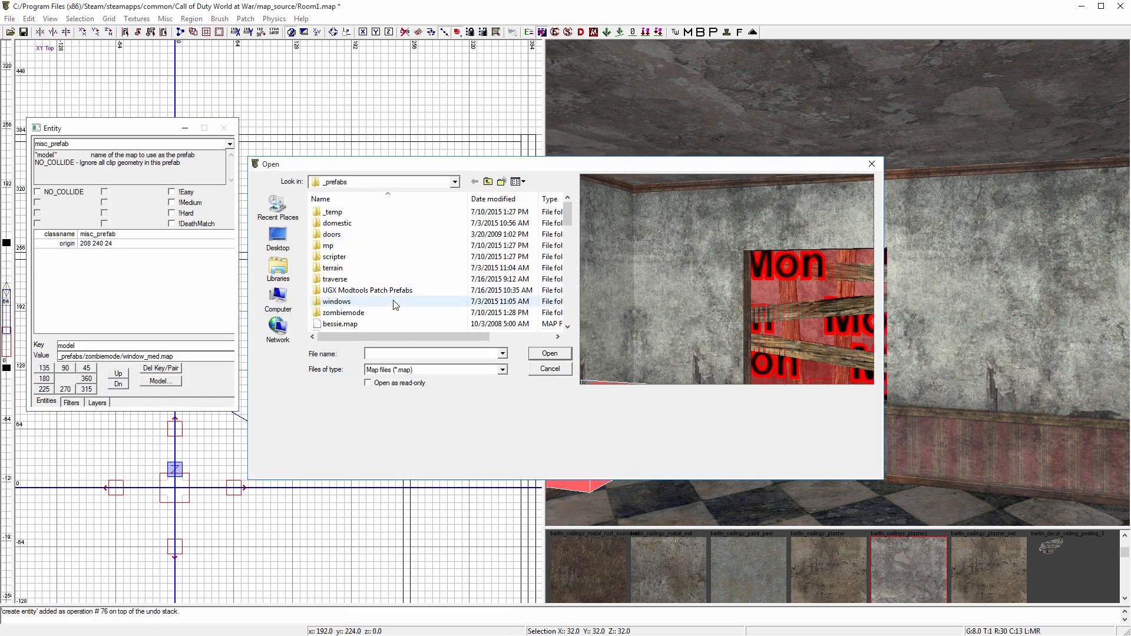
pyautogui.scroll(-2, 400, 284)
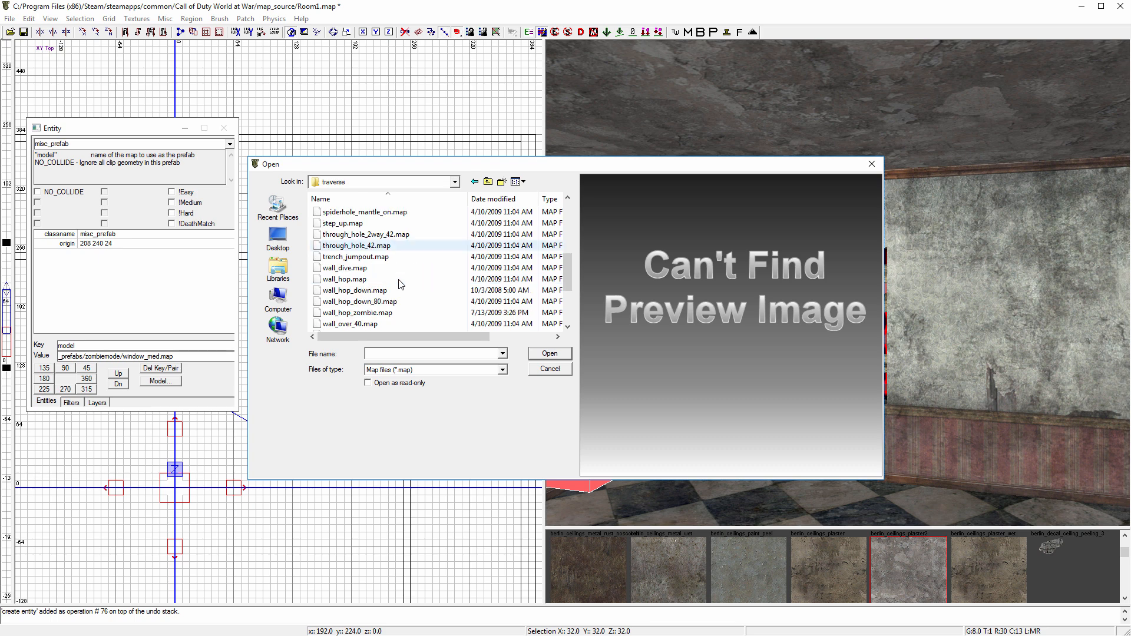
pyautogui.click(388, 313)
pyautogui.click(540, 356)
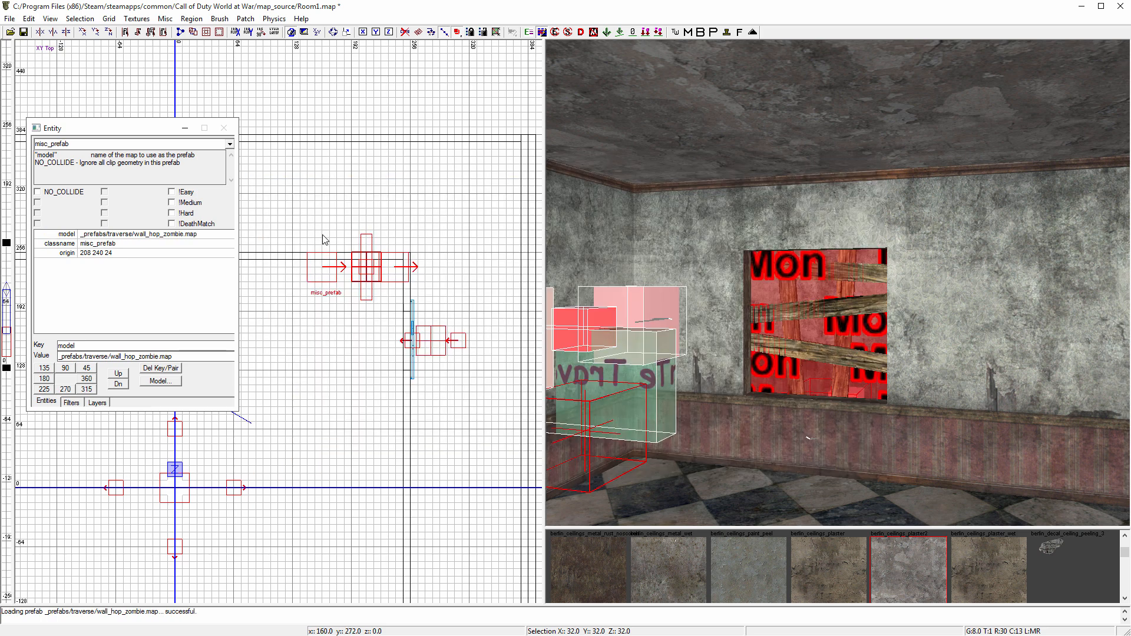
pyautogui.press('n')
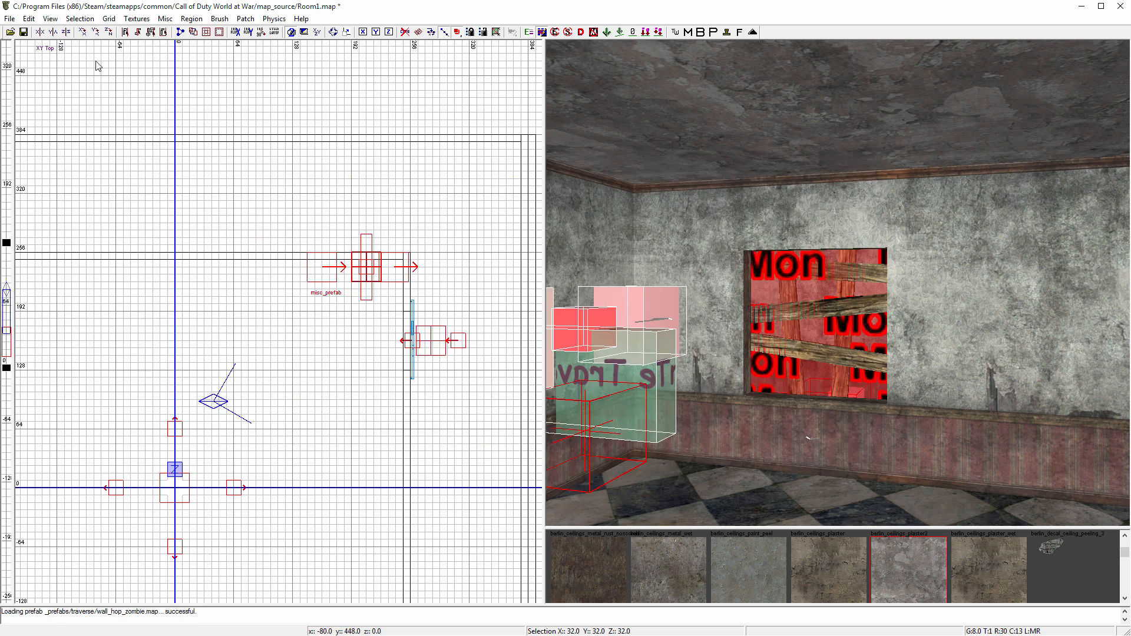
# - Rotate the wall_hop_zombie prefab to face into the room and centre it on the boarded window across the east wall
pyautogui.click(108, 32)
pyautogui.moveTo(354, 281); pyautogui.dragTo(416, 348)
pyautogui.scroll(4, 419, 347)
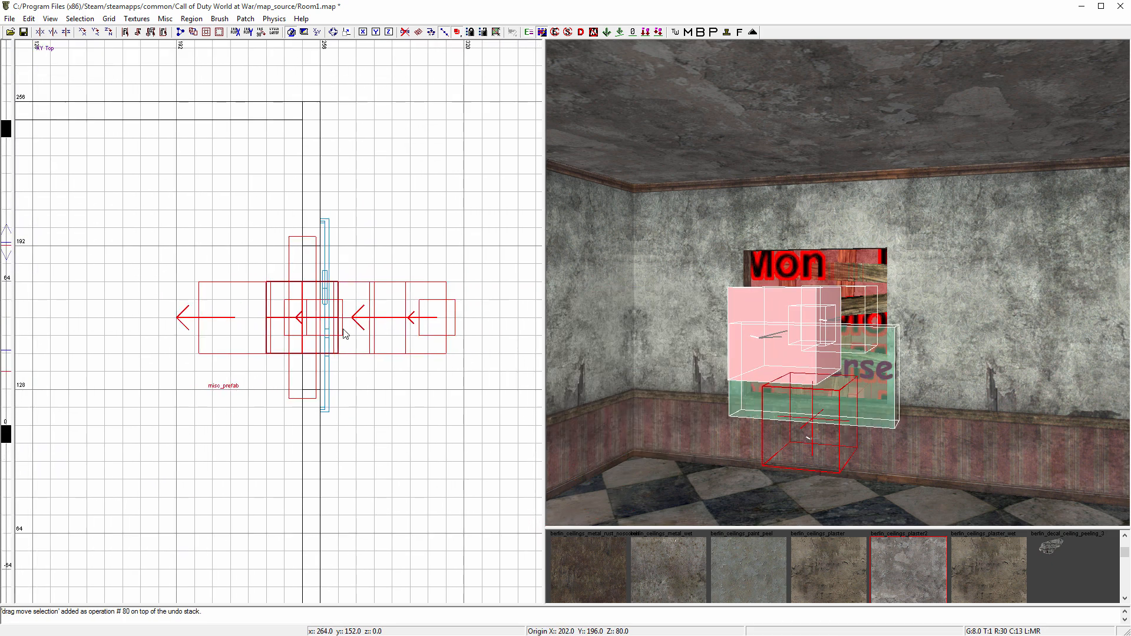
pyautogui.moveTo(378, 330); pyautogui.dragTo(374, 328, button='right')
pyautogui.moveTo(316, 309)
pyautogui.mouseDown()
pyautogui.moveTo(350, 318)
pyautogui.moveTo(322, 305)
pyautogui.mouseUp()
pyautogui.scroll(4, 333, 303)
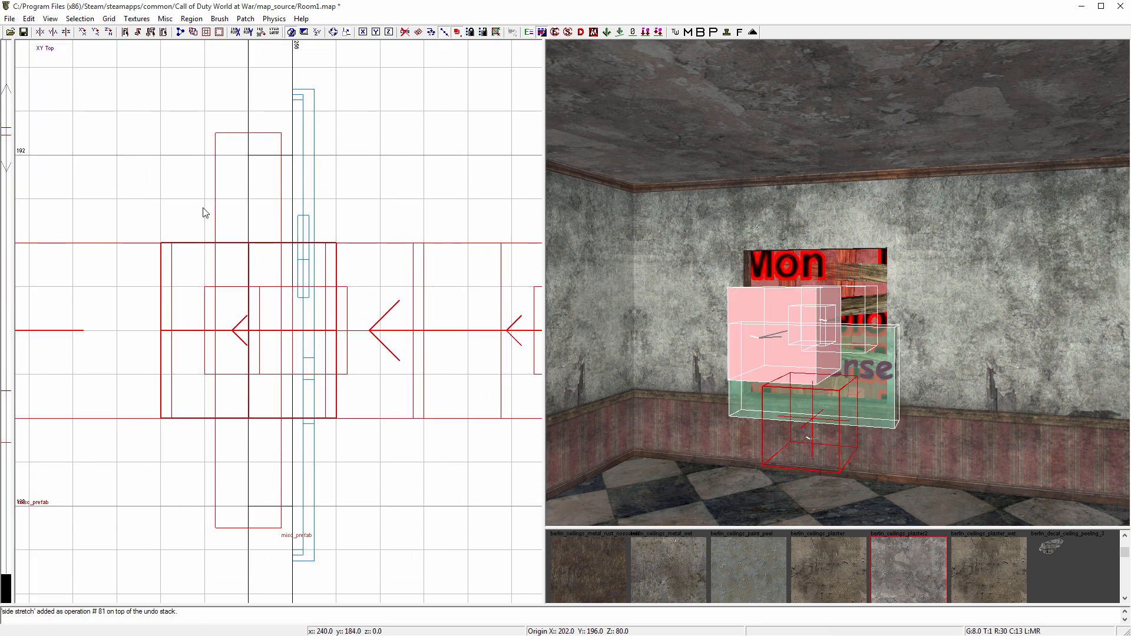
# - Lower the wall_hop_zombie prefab by 32 units so its traverse volume sits beneath the window opening, keeping it aligned with the wall
pyautogui.hotkey('ctrl', 'Tab')
pyautogui.scroll(-5, 262, 269)
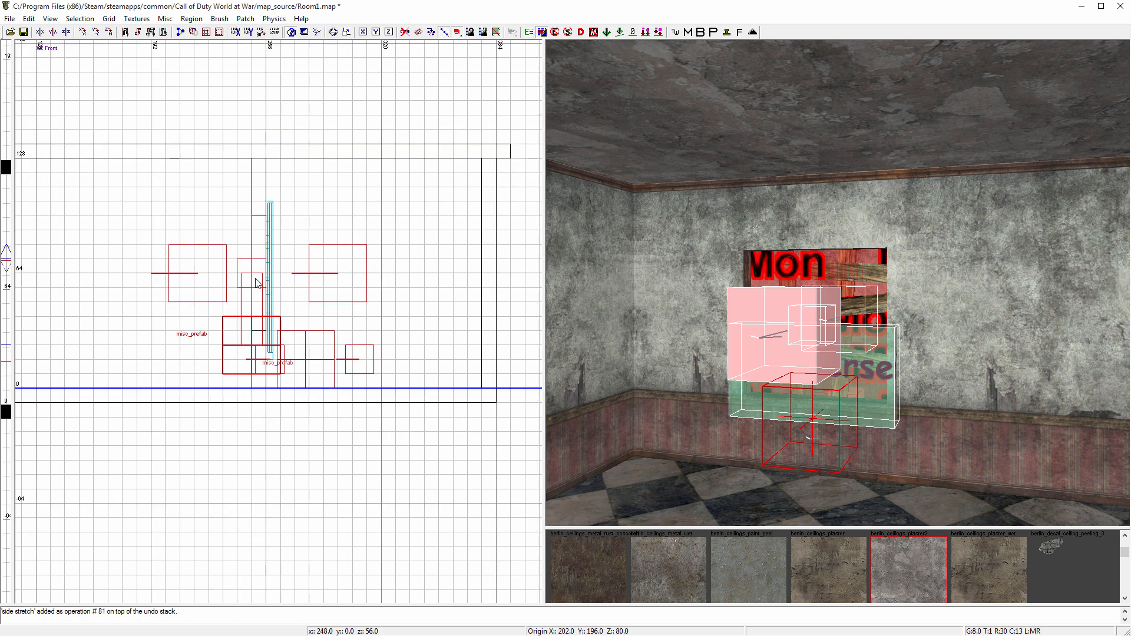
pyautogui.hotkey('ctrl', 'Tab')
pyautogui.moveTo(283, 358); pyautogui.dragTo(289, 416)
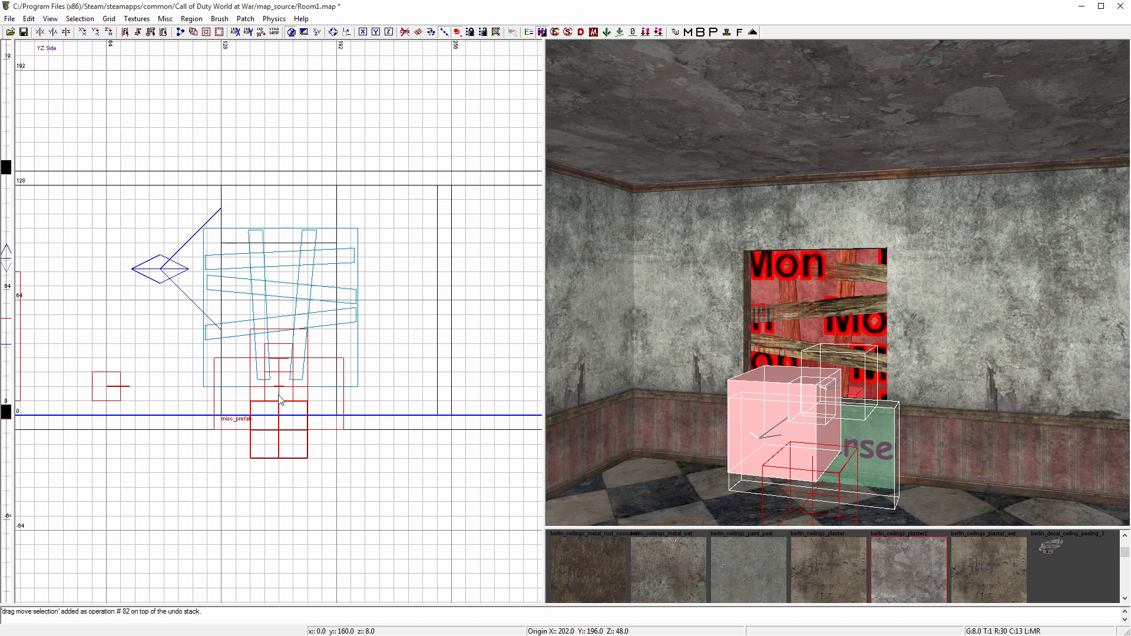
pyautogui.hotkey('ctrl', 'Tab')
pyautogui.moveTo(263, 342); pyautogui.dragTo(288, 328)
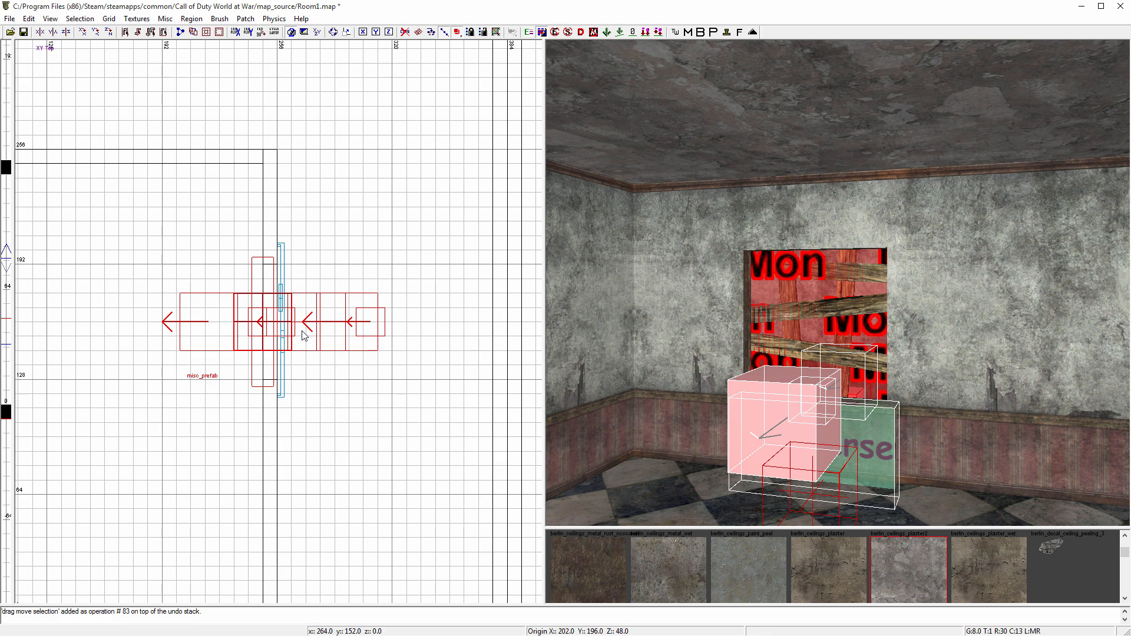
pyautogui.scroll(2, 261, 329)
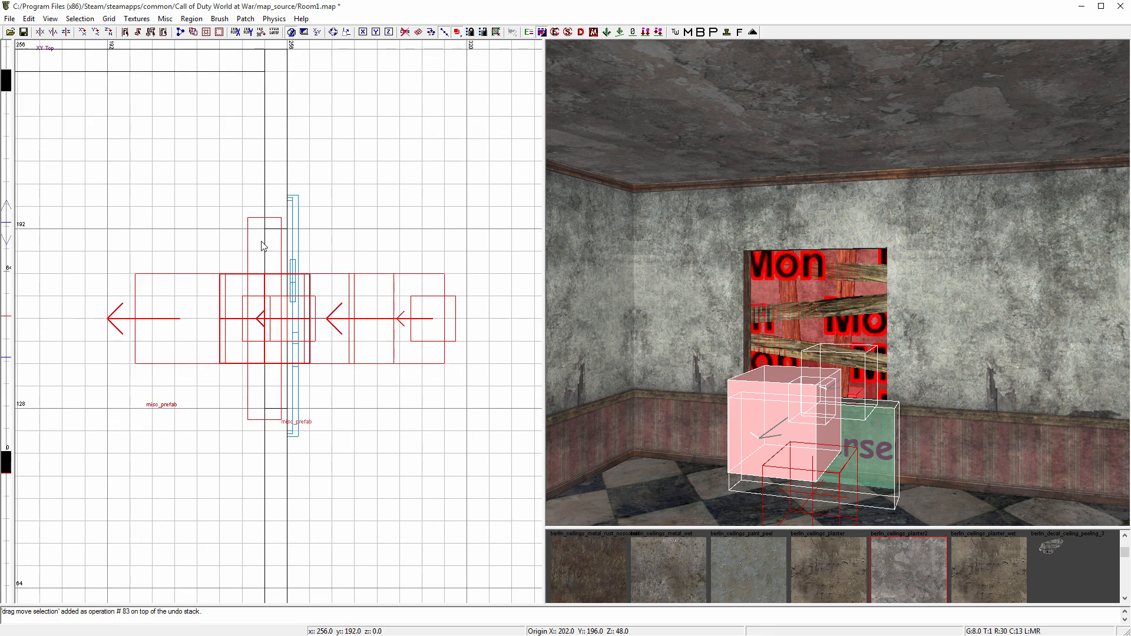
pyautogui.hotkey('ctrl', 'Tab')
pyautogui.hotkey('ctrl', 'Tab')
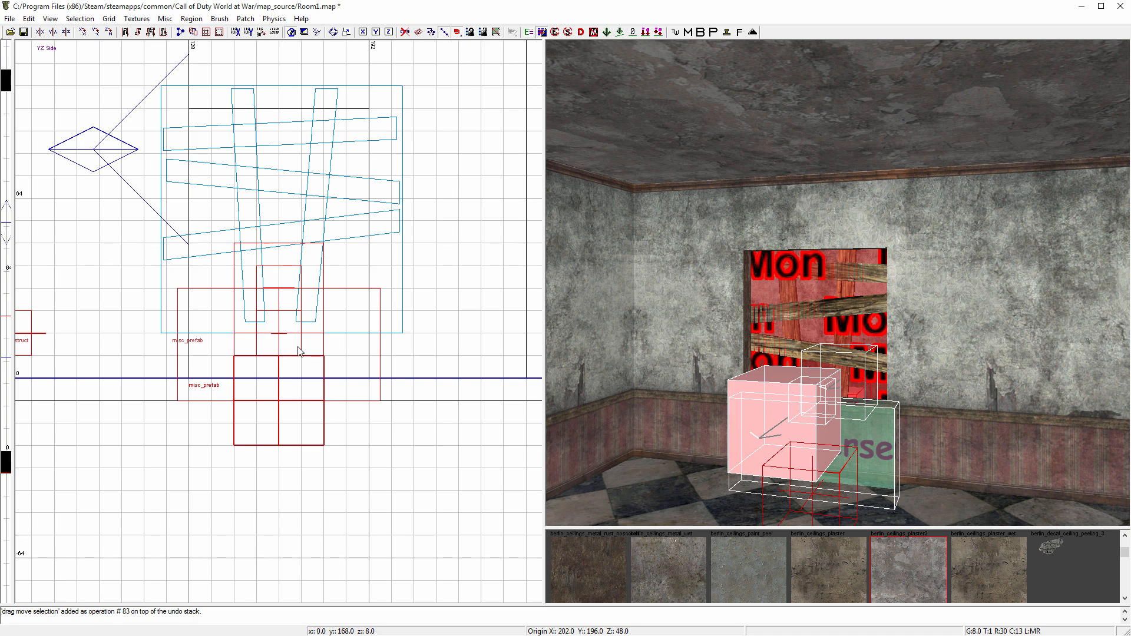
pyautogui.press('Escape')
# - Show the tool textures and choose clip_player for a brush at the boarded window
pyautogui.hotkey('ctrl', 'Tab')
pyautogui.hotkey('ctrl', 'Tab')
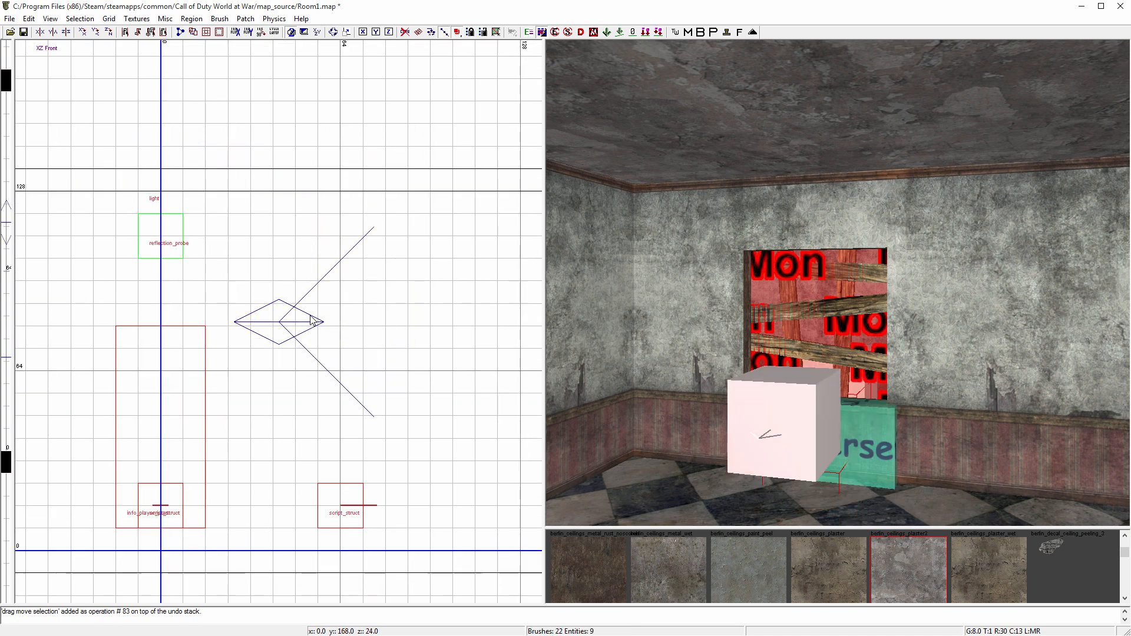
pyautogui.hotkey('ctrl', 'Tab')
pyautogui.hotkey('ctrl', 'Tab')
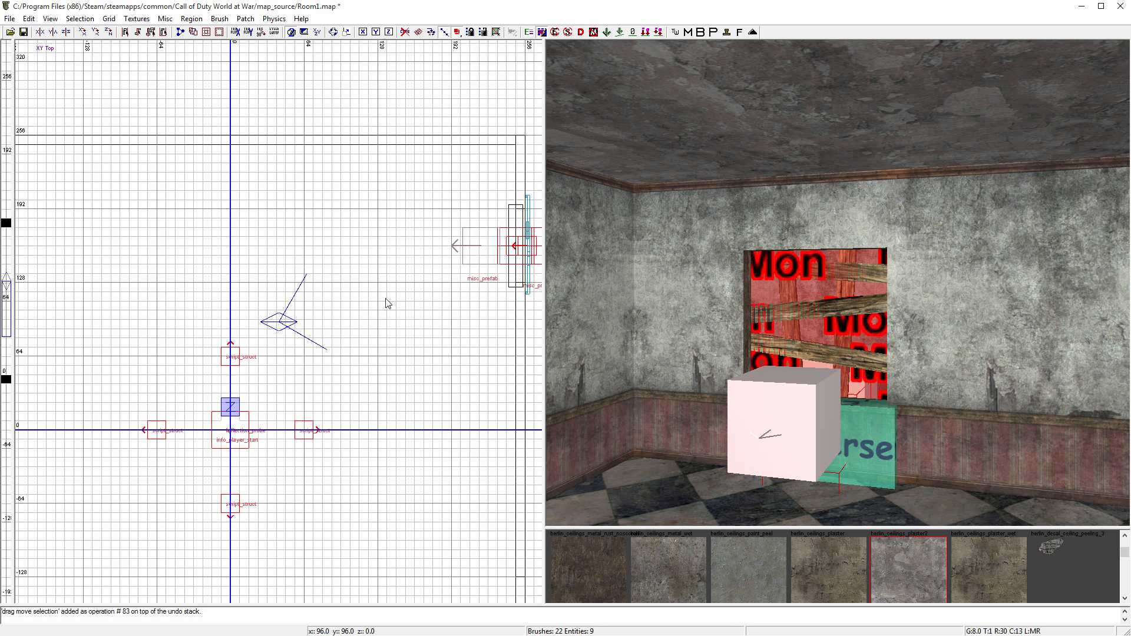
pyautogui.scroll(3, 387, 288)
pyautogui.click(136, 18)
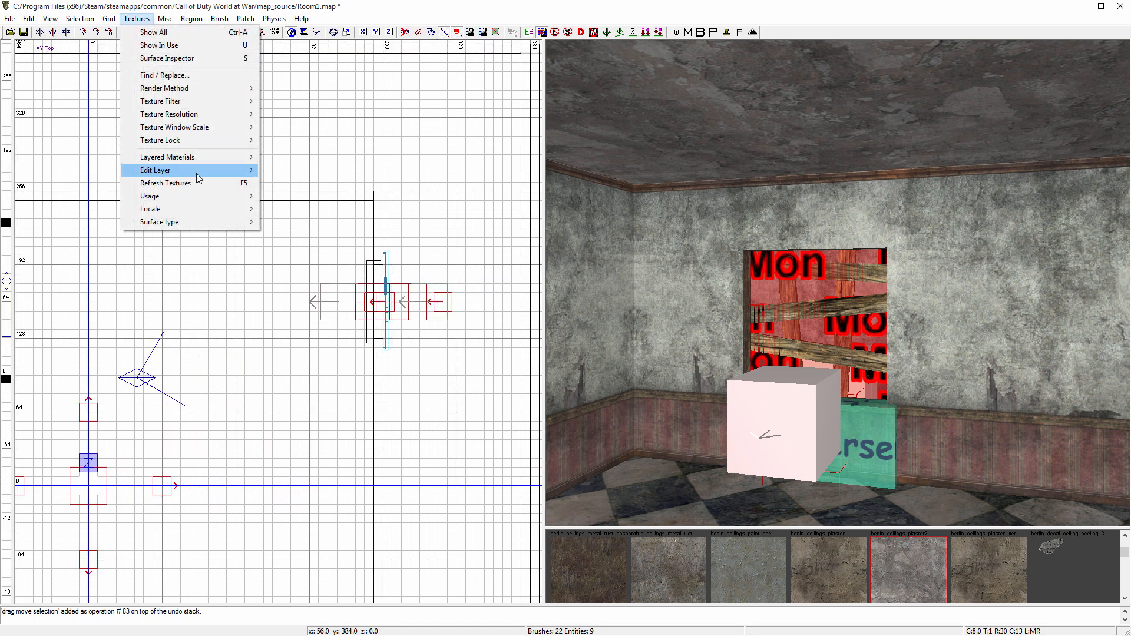
pyautogui.moveTo(206, 197)
pyautogui.click(304, 239)
pyautogui.scroll(-6, 831, 572)
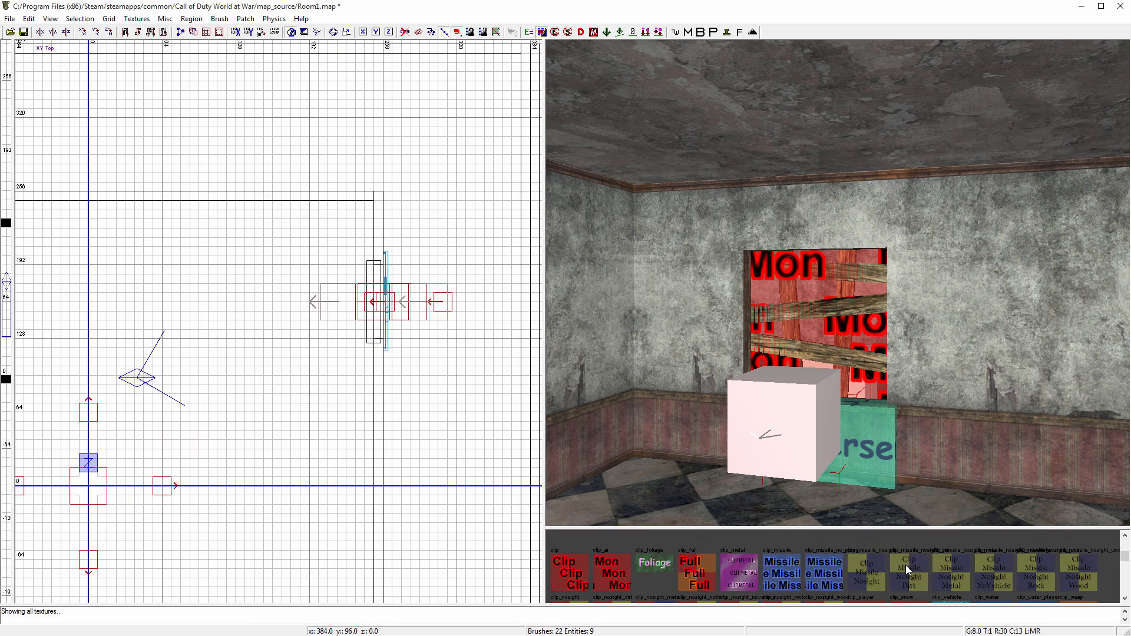
pyautogui.scroll(5, 830, 572)
pyautogui.scroll(-4, 813, 571)
pyautogui.scroll(6, 813, 572)
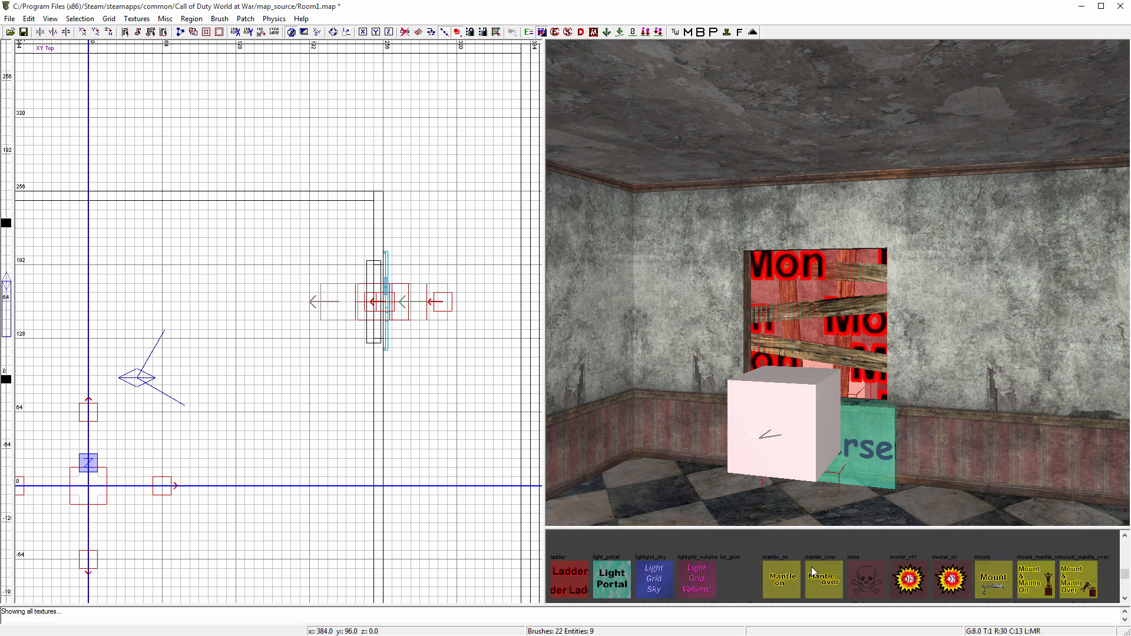
pyautogui.scroll(-5, 815, 573)
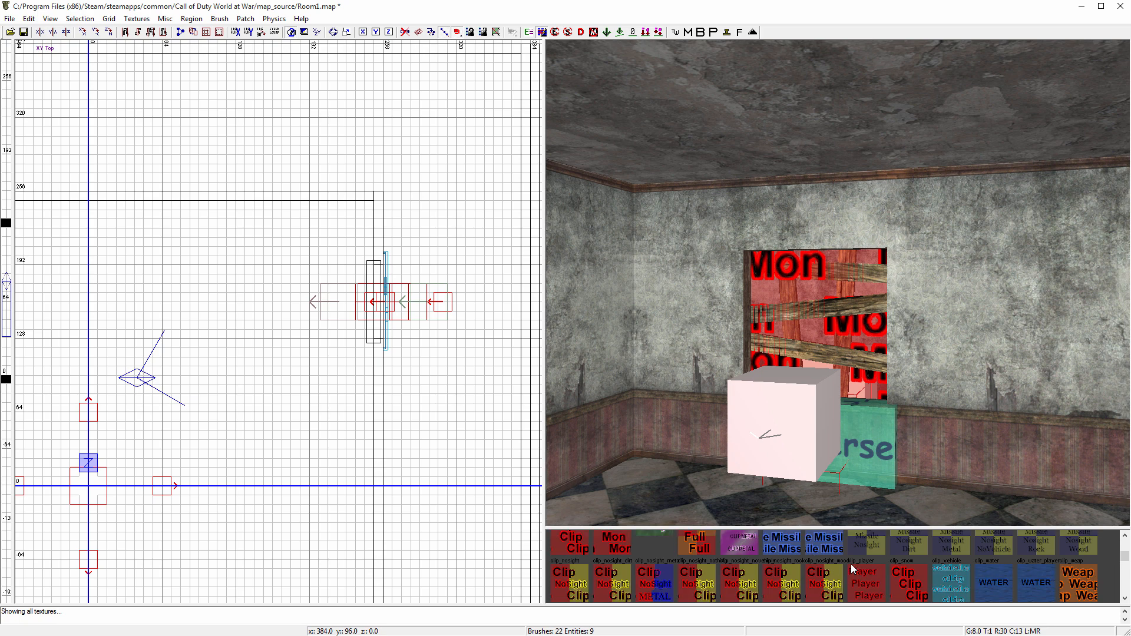
pyautogui.click(866, 577)
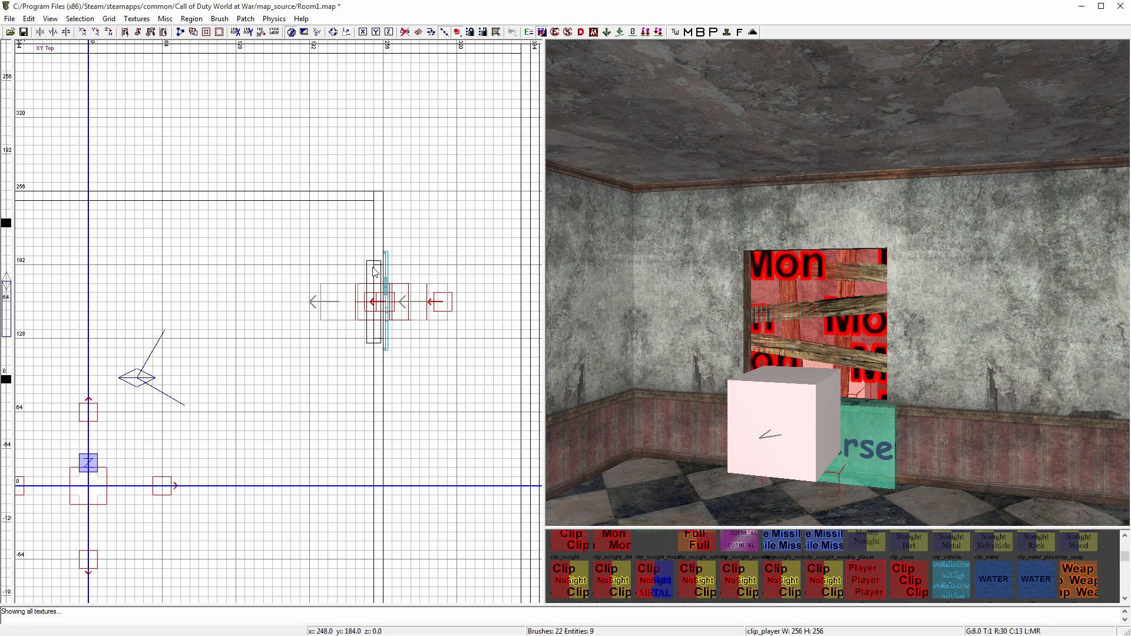
# - Draw a clip_player brush inside the wall at the boarded window and fit it to the opening's 64-unit height, from Z 32 to 96
pyautogui.moveTo(374, 271)
pyautogui.mouseDown()
pyautogui.moveTo(364, 335)
pyautogui.moveTo(362, 323)
pyautogui.mouseUp()
pyautogui.hotkey('ctrl', 'Tab')
pyautogui.moveTo(278, 334)
pyautogui.mouseDown()
pyautogui.moveTo(286, 281)
pyautogui.moveTo(281, 322)
pyautogui.mouseUp()
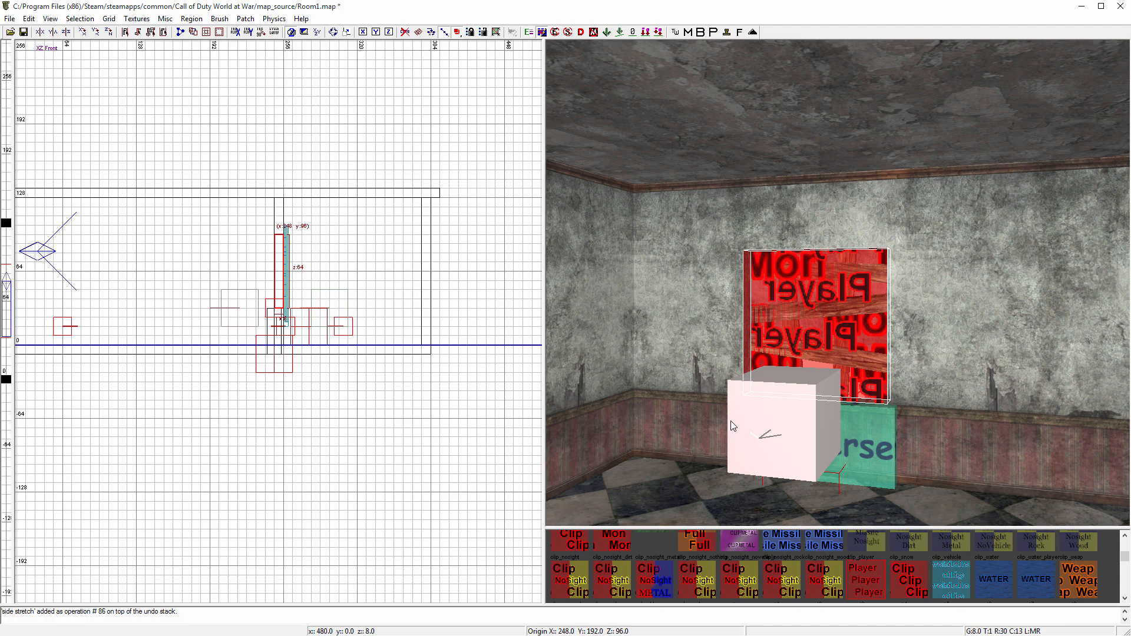
# - Duplicate the window assembly with its prefabs and player clip, and place the copy along the east wall's southern half
pyautogui.keyDown('shift'); pyautogui.click(794, 437); pyautogui.keyUp('shift')
pyautogui.moveTo(794, 437)
pyautogui.mouseDown(button='right')
pyautogui.moveTo(966, 401)
pyautogui.moveTo(800, 443)
pyautogui.mouseUp(button='right')
pyautogui.keyDown('shift'); pyautogui.click(585, 391); pyautogui.keyUp('shift')
pyautogui.hotkey('ctrl', 'Tab')
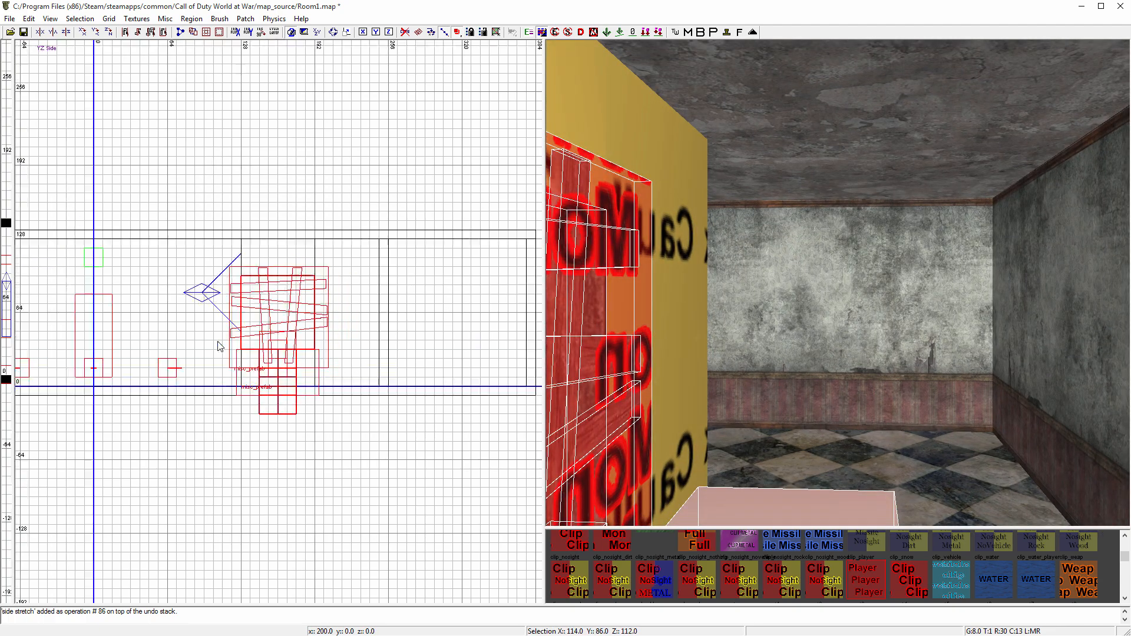
pyautogui.hotkey('ctrl', 'Tab')
pyautogui.scroll(-1, 227, 377)
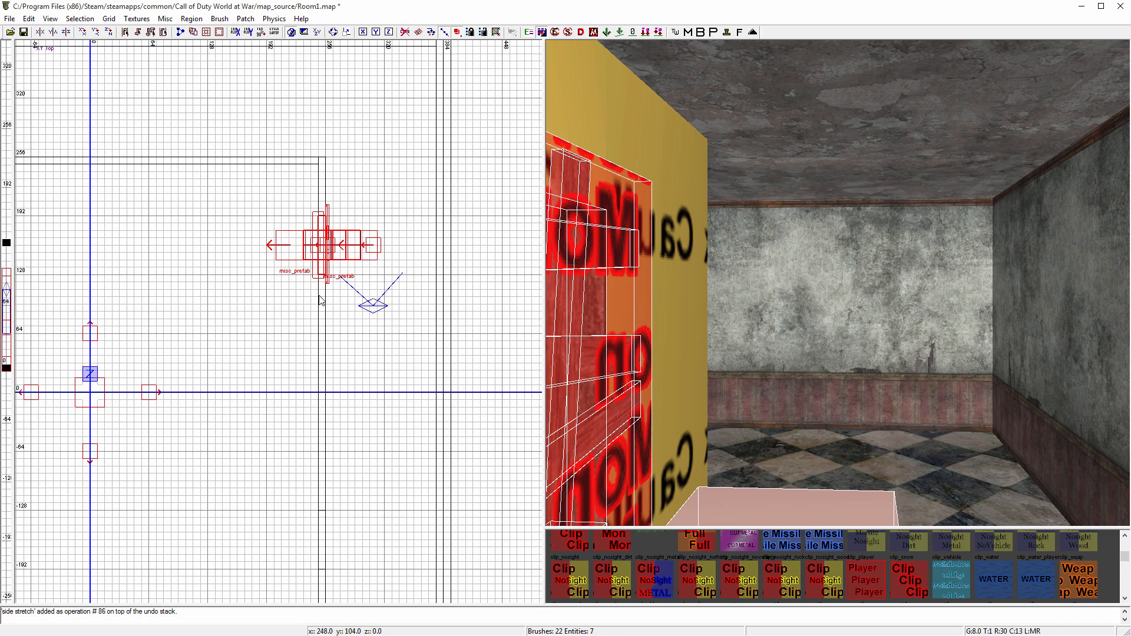
pyautogui.hotkey('ctrl', 'v')
pyautogui.moveTo(321, 260); pyautogui.dragTo(320, 544)
pyautogui.moveTo(712, 413)
pyautogui.mouseDown(button='right')
pyautogui.moveTo(595, 413)
pyautogui.moveTo(720, 400)
pyautogui.mouseUp(button='right')
pyautogui.scroll(5, 345, 432)
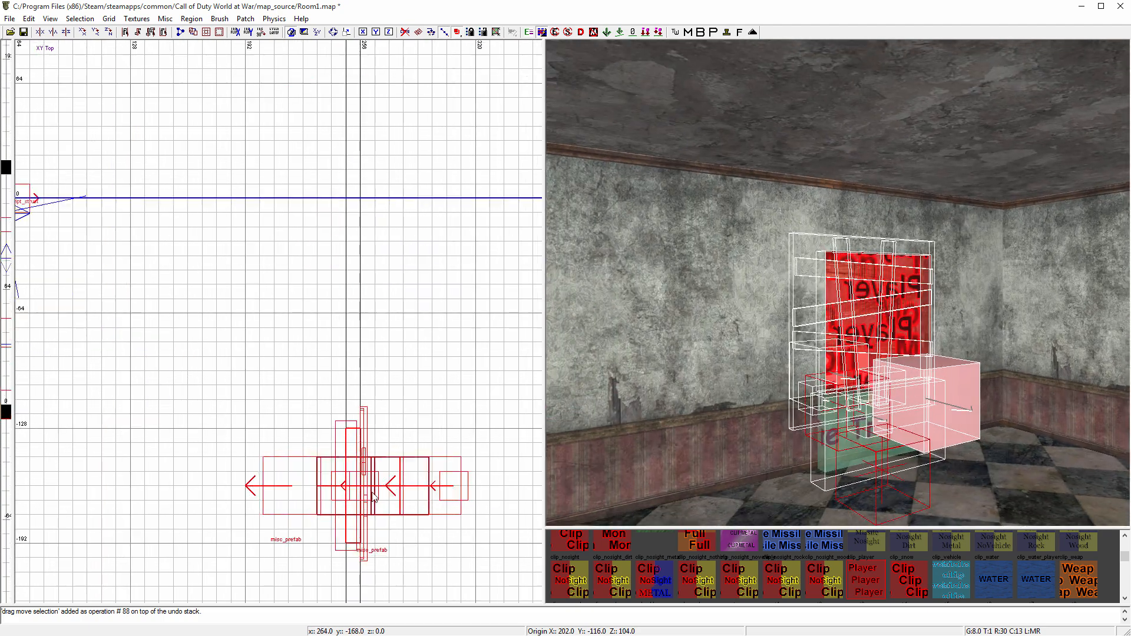
# - Duplicate both east-wall window assemblies, rotate the copies 180 degrees about Z, and place them on the matching spots of the west wall
pyautogui.scroll(-5, 328, 314)
pyautogui.moveTo(328, 313); pyautogui.dragTo(342, 481, button='right')
pyautogui.moveTo(818, 306); pyautogui.dragTo(732, 305, button='right')
pyautogui.keyDown('shift'); pyautogui.click(818, 310); pyautogui.keyUp('shift')
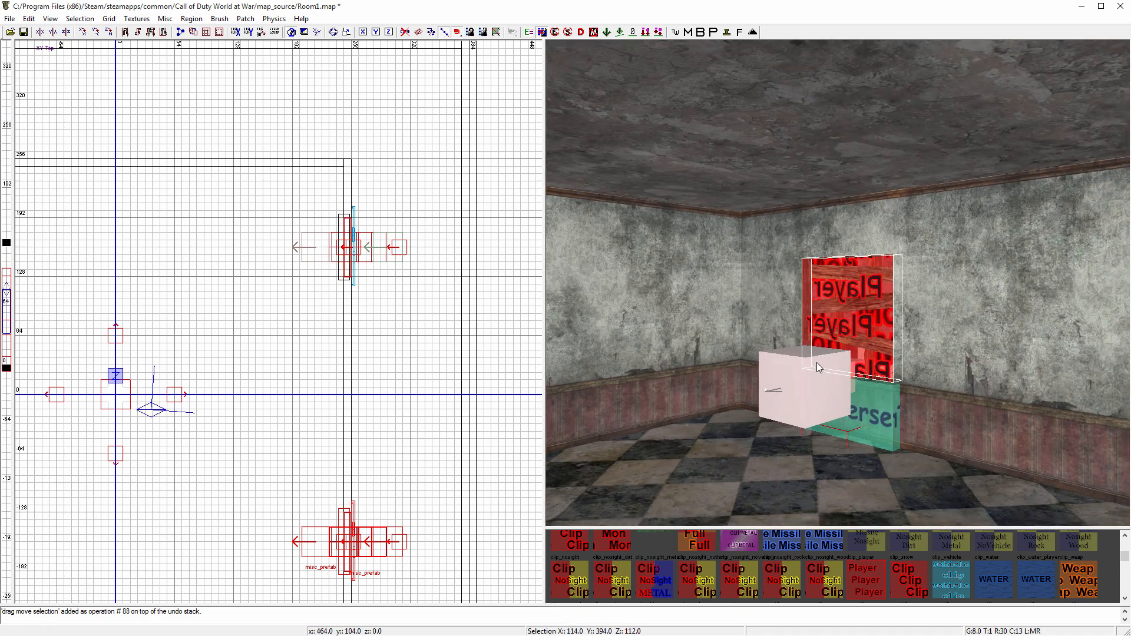
pyautogui.keyDown('shift'); pyautogui.click(816, 362); pyautogui.keyUp('shift')
pyautogui.moveTo(824, 319)
pyautogui.mouseDown(button='right')
pyautogui.moveTo(849, 265)
pyautogui.moveTo(784, 294)
pyautogui.moveTo(823, 320)
pyautogui.mouseUp(button='right')
pyautogui.keyDown('shift'); pyautogui.click(823, 320); pyautogui.keyUp('shift')
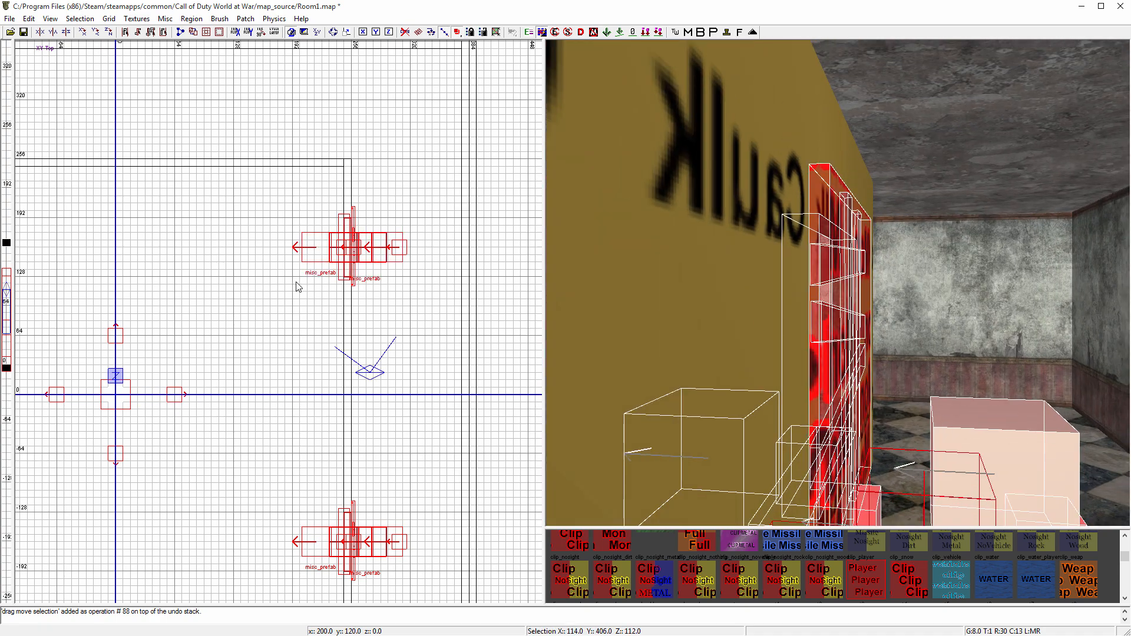
pyautogui.scroll(-3, 238, 269)
pyautogui.press('space')
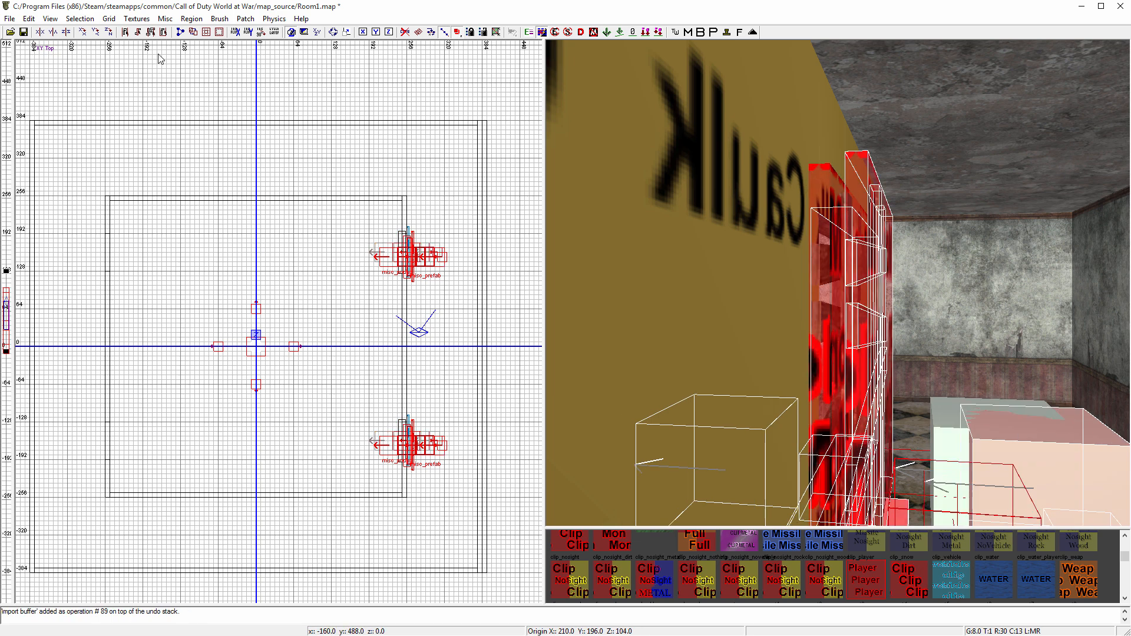
pyautogui.click(108, 32)
pyautogui.click(108, 32)
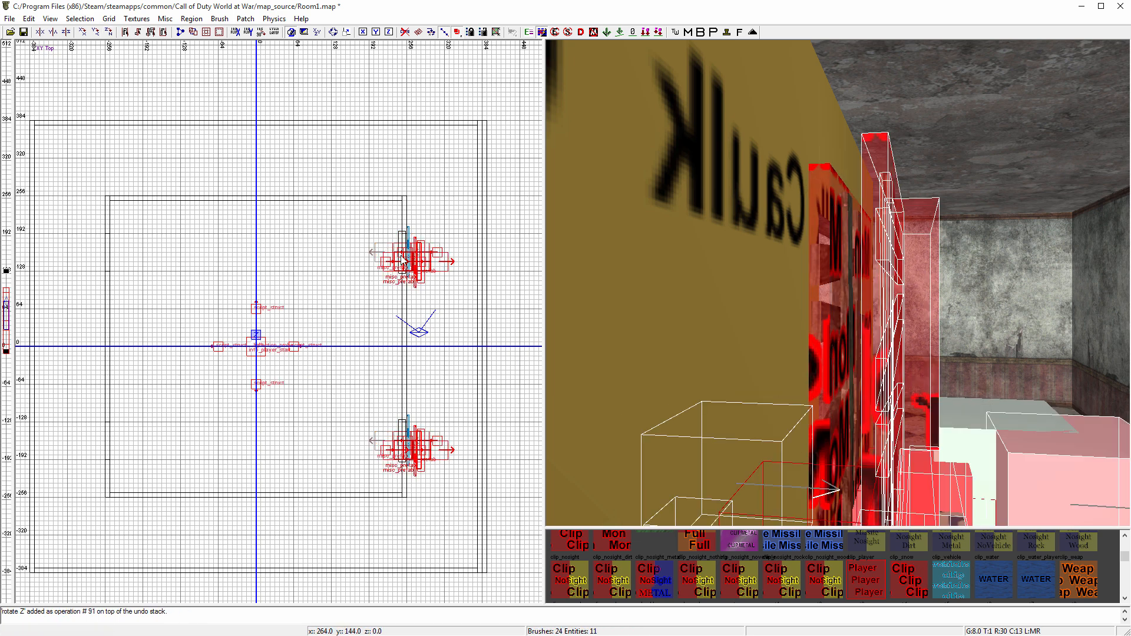
pyautogui.moveTo(396, 259); pyautogui.dragTo(103, 255)
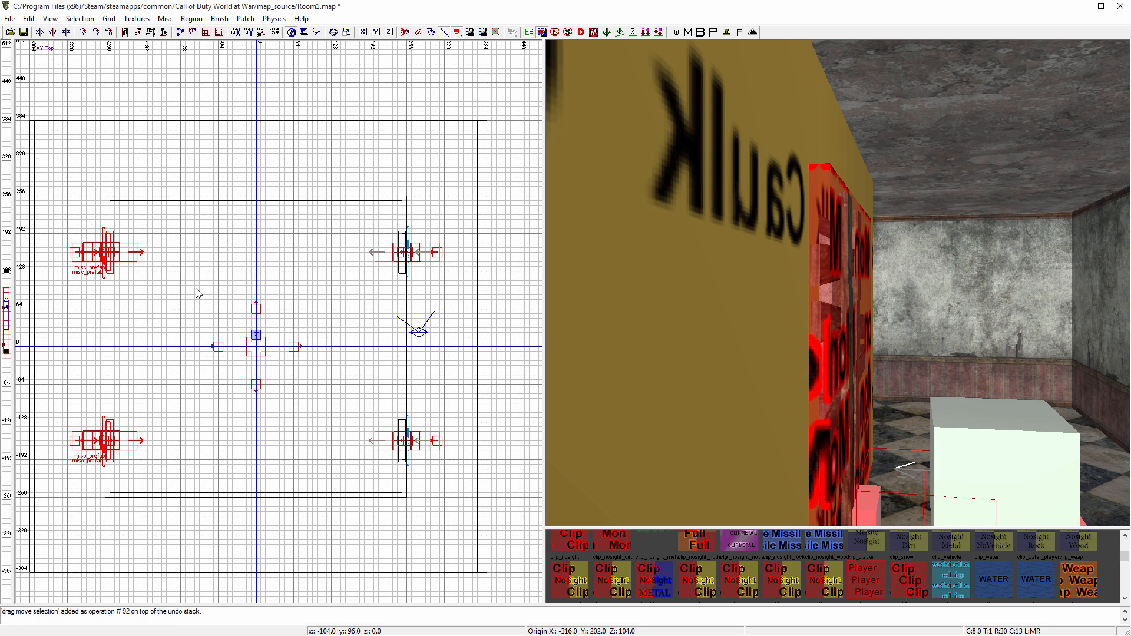
pyautogui.press('Escape')
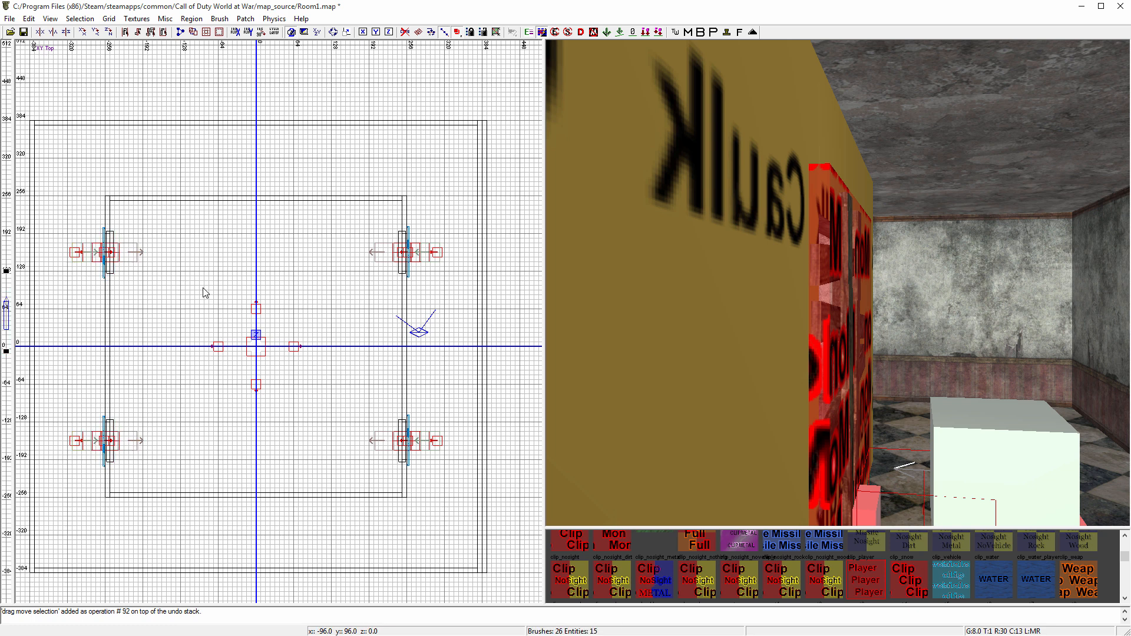
# - Add an actor_axis_zombie_ger_ber_sshonor entity in the corridor north of the room and lower it to the floor at origin 128 320 8
pyautogui.rightClick(243, 246)
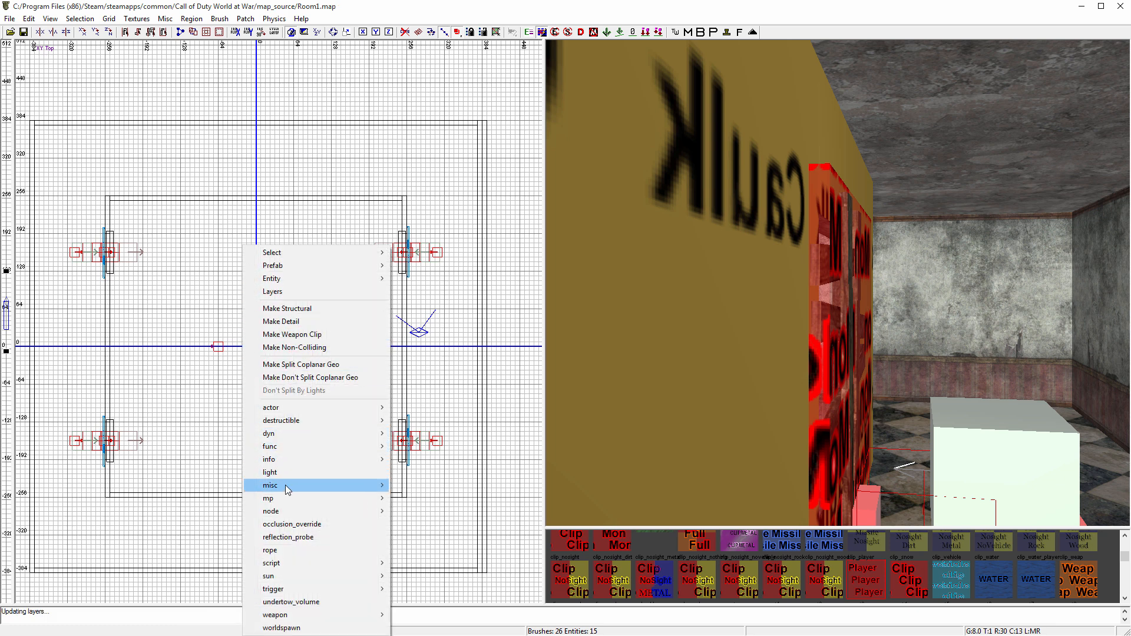
pyautogui.moveTo(285, 486)
pyautogui.moveTo(289, 408)
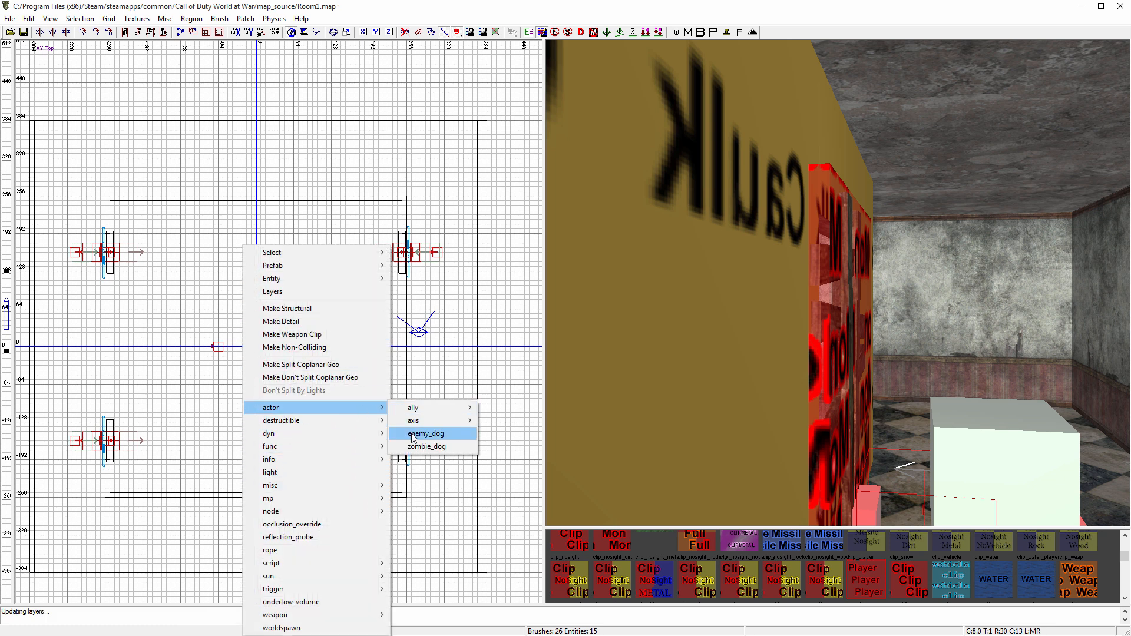
pyautogui.moveTo(430, 421)
pyautogui.moveTo(508, 446)
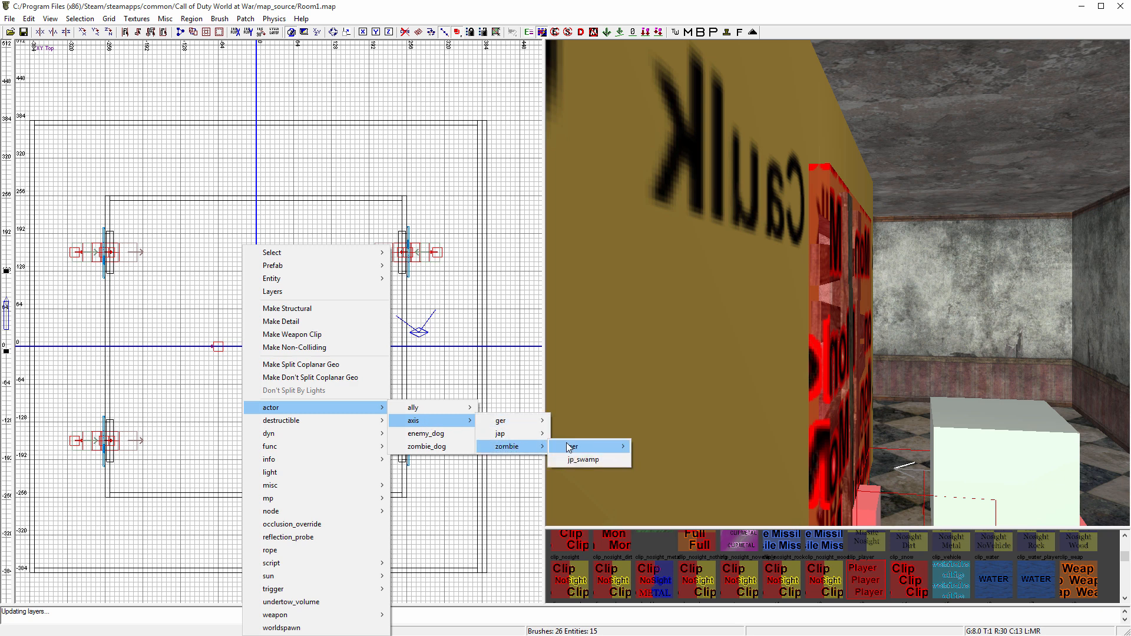
pyautogui.moveTo(580, 446)
pyautogui.click(649, 449)
pyautogui.moveTo(256, 243); pyautogui.dragTo(336, 162)
pyautogui.hotkey('ctrl', 'Tab')
pyautogui.moveTo(277, 328); pyautogui.dragTo(279, 342)
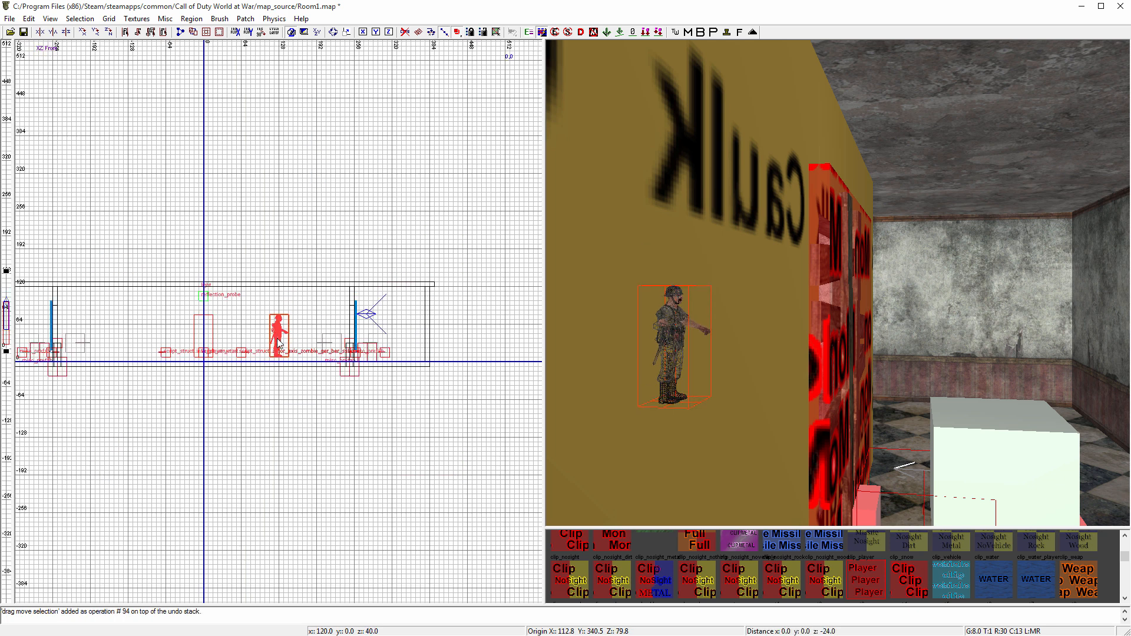
pyautogui.hotkey('ctrl', 'Tab')
pyautogui.hotkey('ctrl', 'Tab')
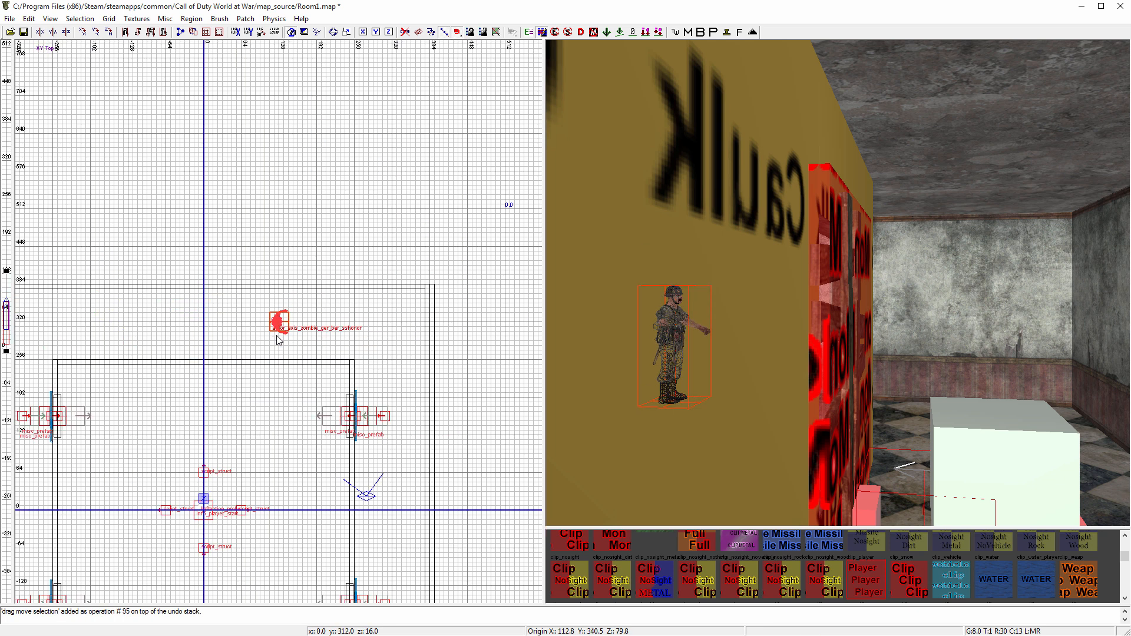
# - Set the zombie actor's angle to 360 and give it the key script_noteworthy with value zombie_spawner
pyautogui.press('n')
pyautogui.click(87, 378)
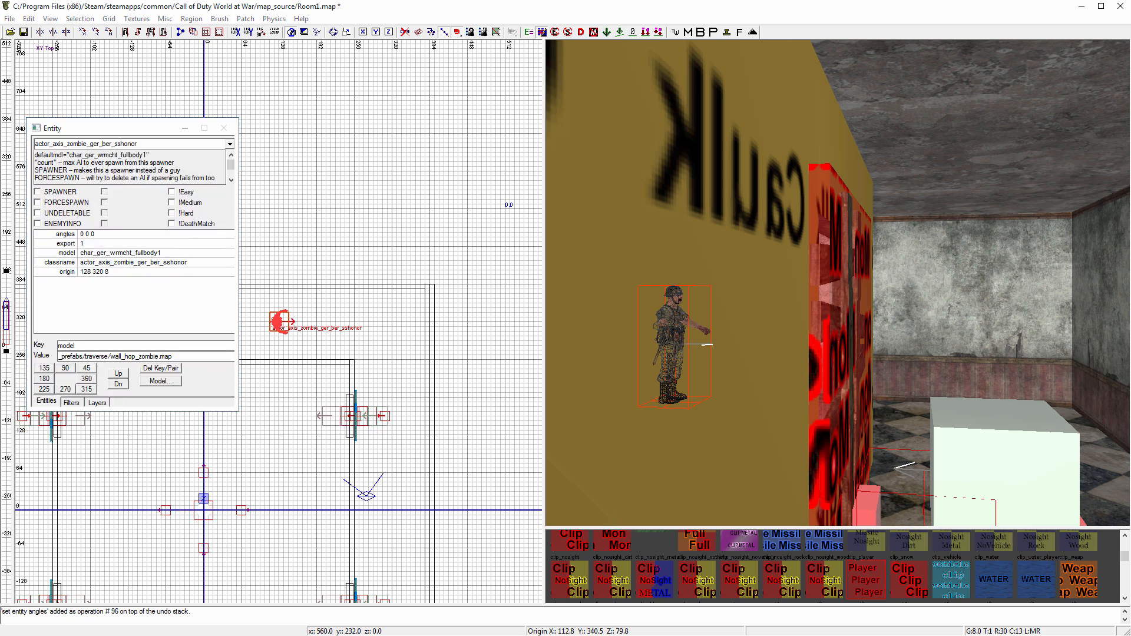
pyautogui.moveTo(86, 345); pyautogui.dragTo(52, 346)
pyautogui.write('noteworthy')
pyautogui.press('Return')
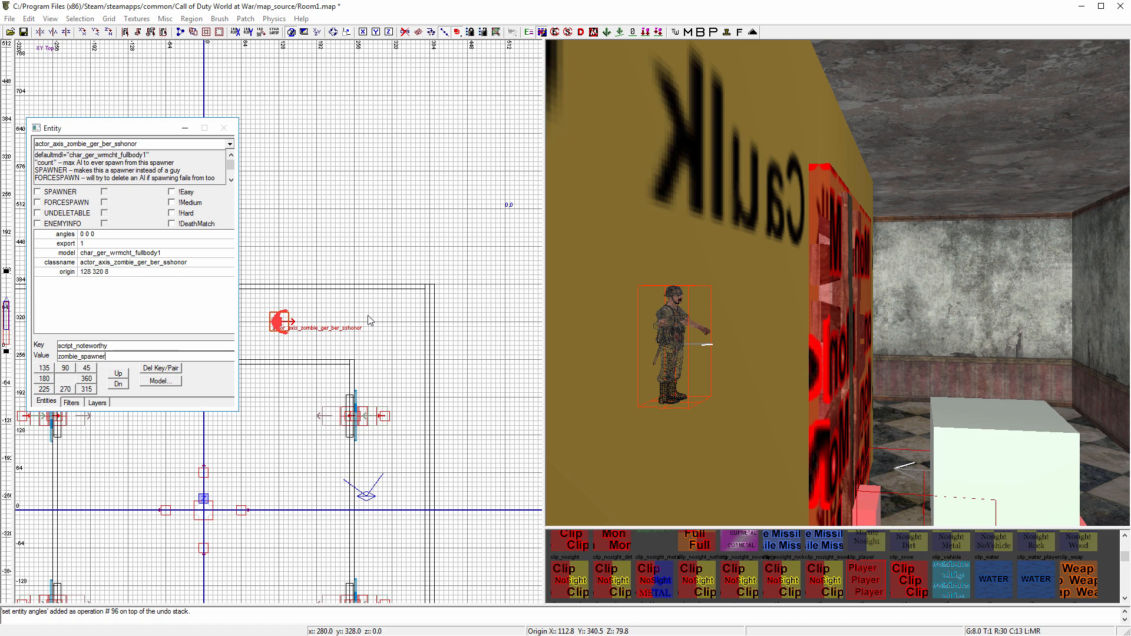
pyautogui.press('Return')
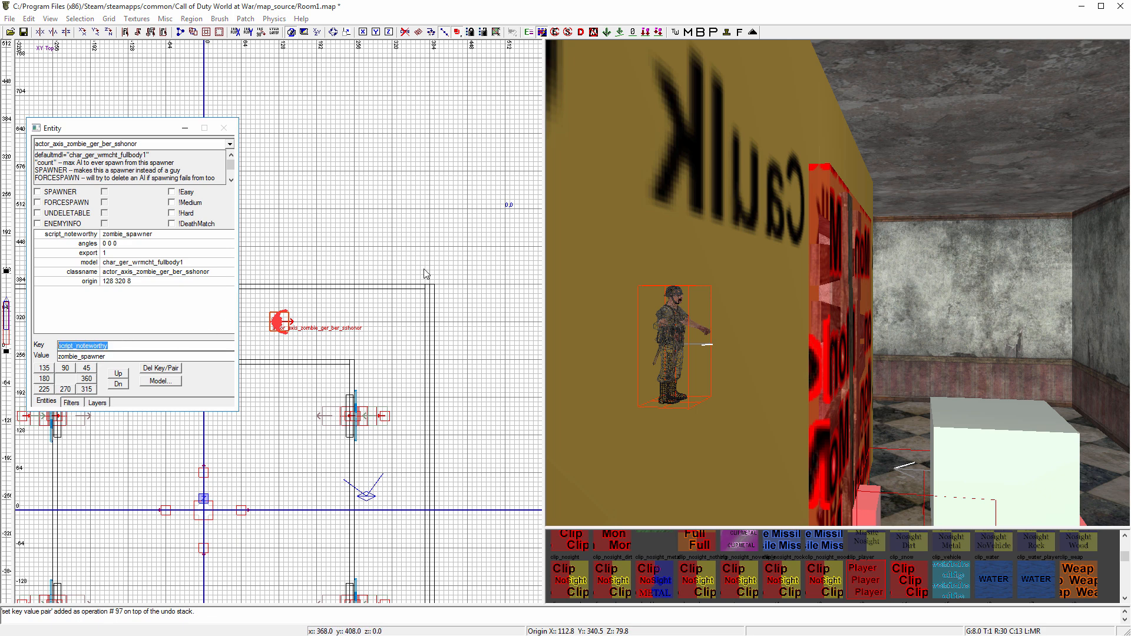
# - Add the keys spawnflags with value 3 and script_forcespawn with value 1 to the zombie actor
pyautogui.write('spawnflags')
pyautogui.press('Return')
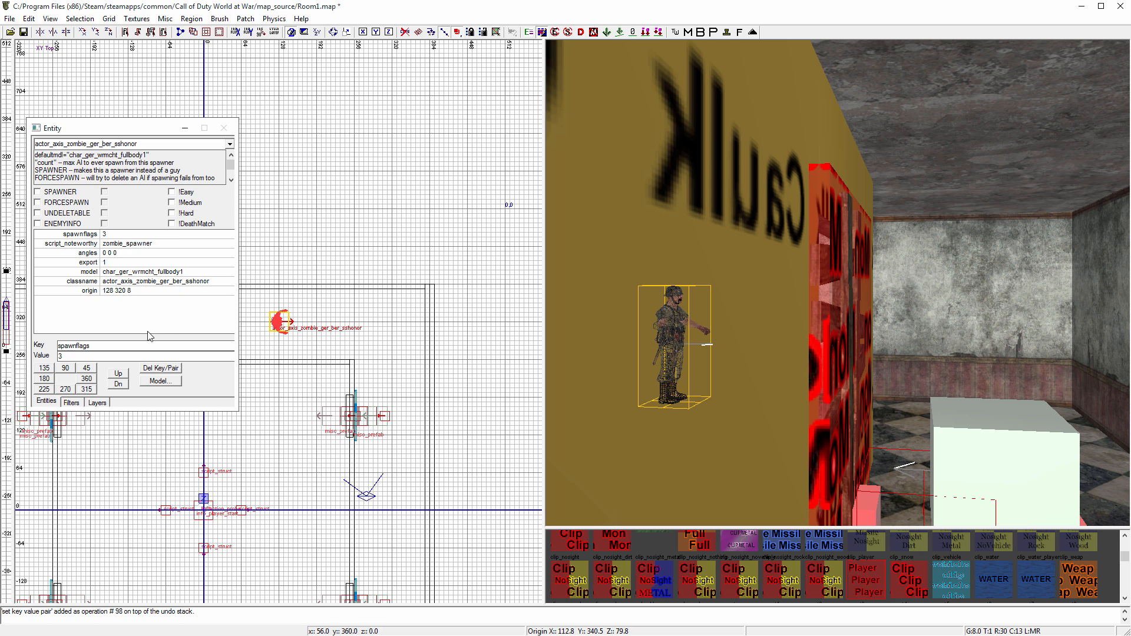
pyautogui.moveTo(110, 343); pyautogui.dragTo(57, 345)
pyautogui.write('s')
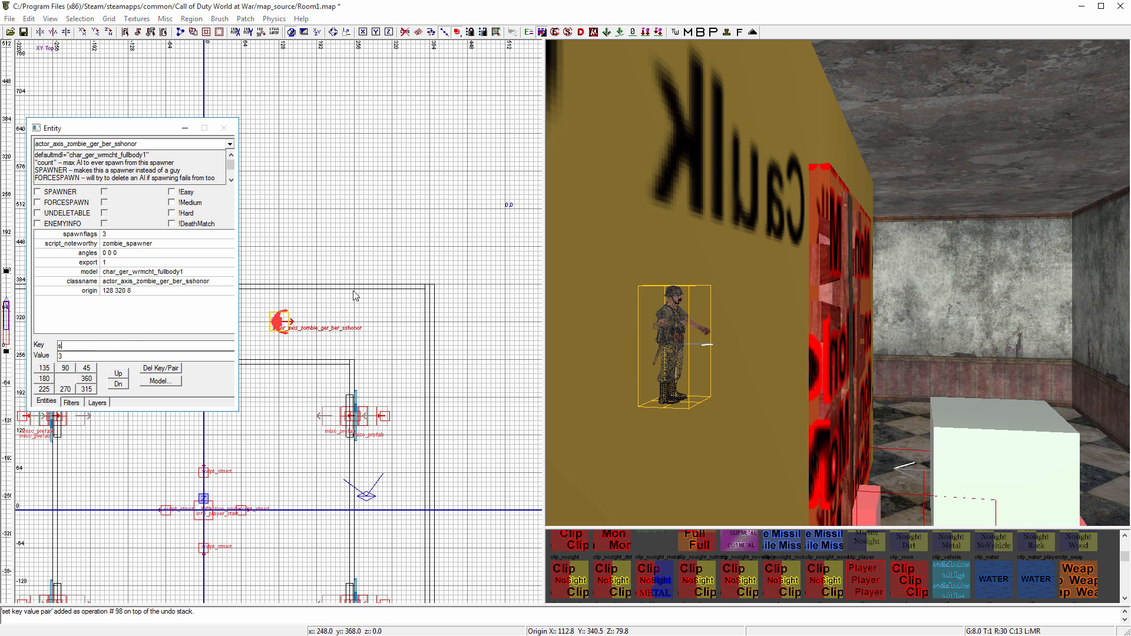
pyautogui.write('cript_forcespawn ')
pyautogui.write('1')
pyautogui.press('Return')
# - Add the keys count with value 9999 and targetname with value start_zone_spawners to the zombie actor
pyautogui.hotkey('shift', 'Tab')
pyautogui.write('c')
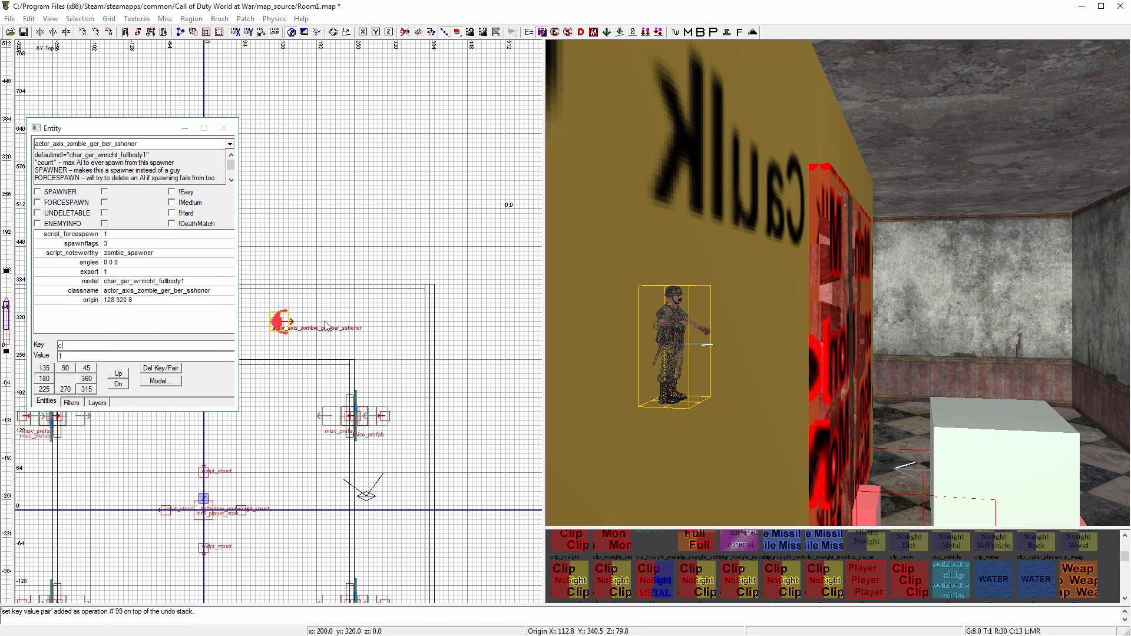
pyautogui.write('999')
pyautogui.press('Return')
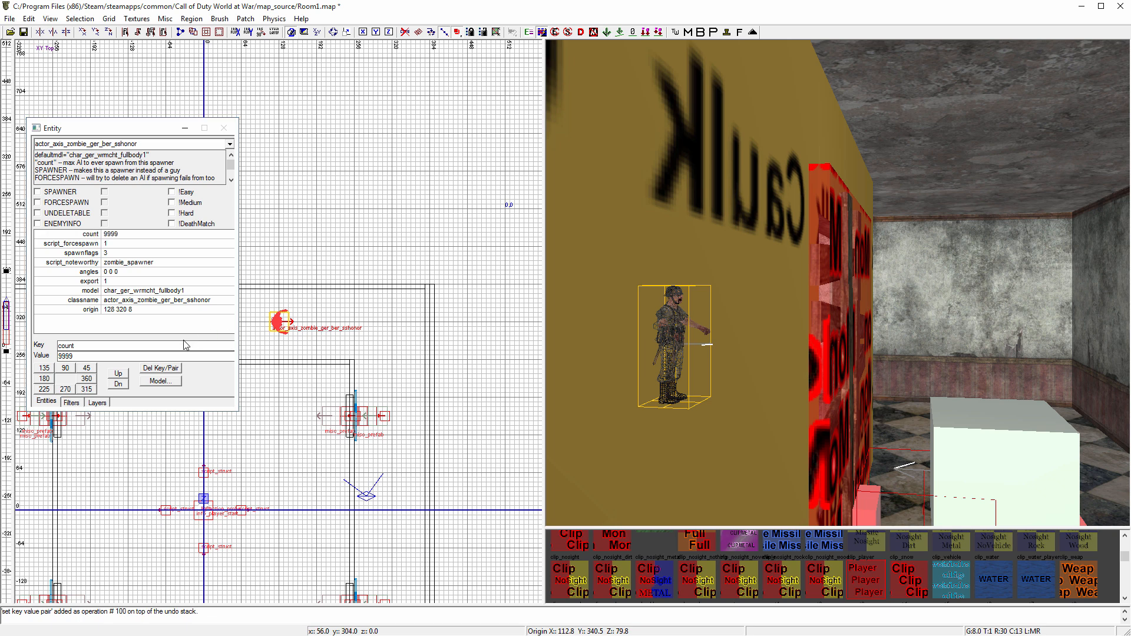
pyautogui.doubleClick(209, 347)
pyautogui.write('tar')
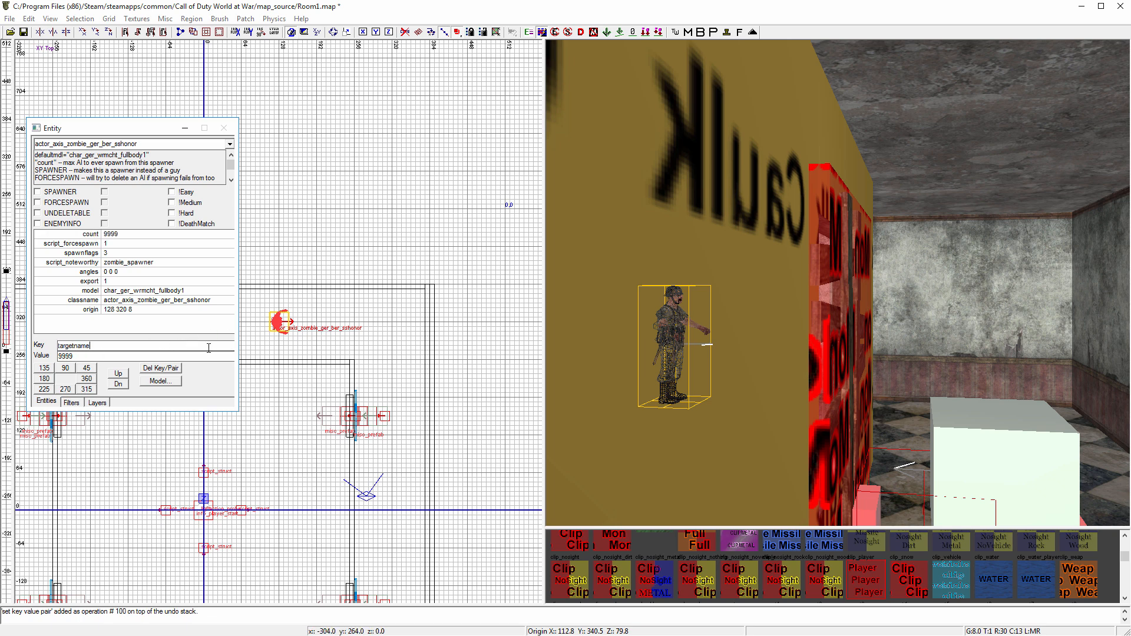
pyautogui.write('getname')
pyautogui.press('Return')
pyautogui.press('Return')
pyautogui.press('Escape')
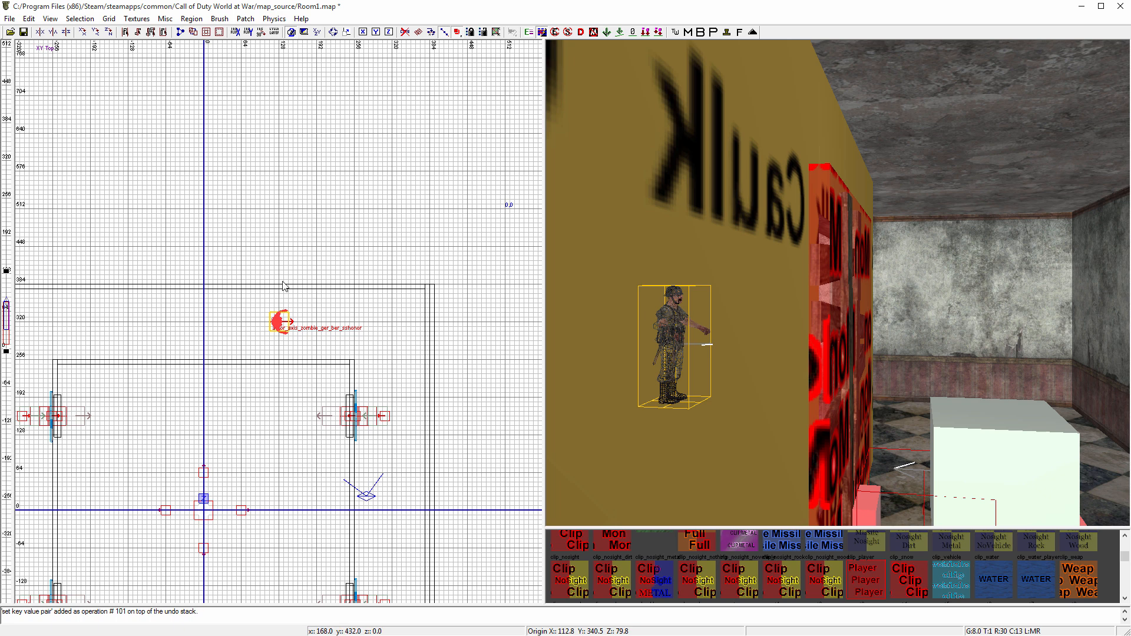
# - Duplicate the zombie spawner and place the copy directly opposite in the corridor south of the room
pyautogui.moveTo(265, 302); pyautogui.dragTo(348, 279, button='right')
pyautogui.moveTo(376, 318)
pyautogui.mouseDown(button='right')
pyautogui.moveTo(362, 292)
pyautogui.moveTo(376, 246)
pyautogui.mouseUp(button='right')
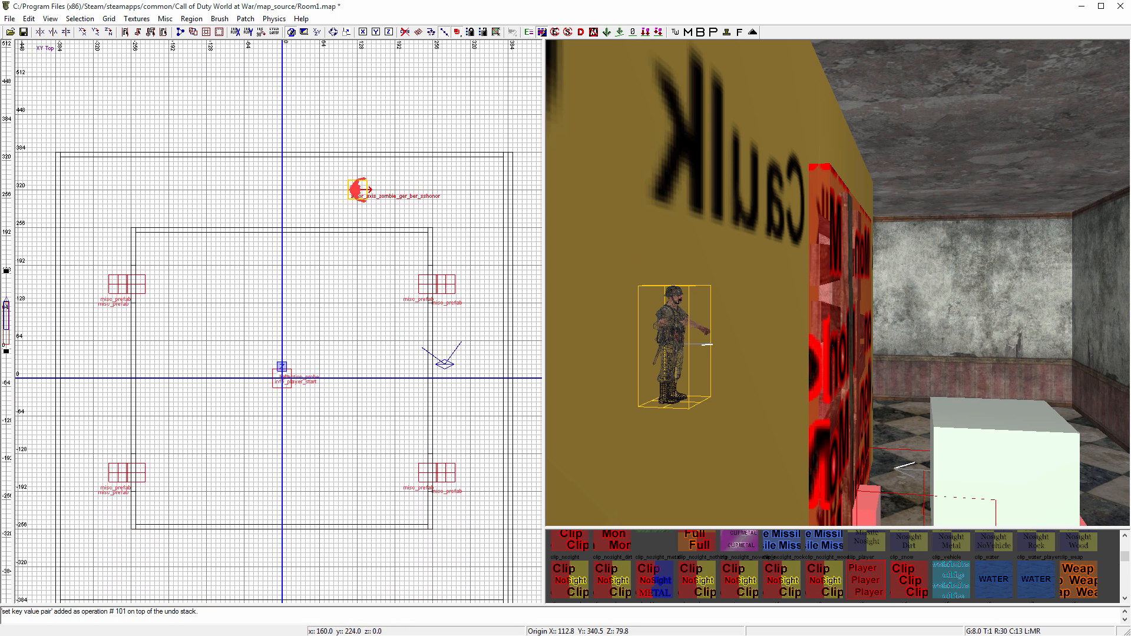
pyautogui.press('space')
pyautogui.moveTo(364, 200); pyautogui.dragTo(363, 575)
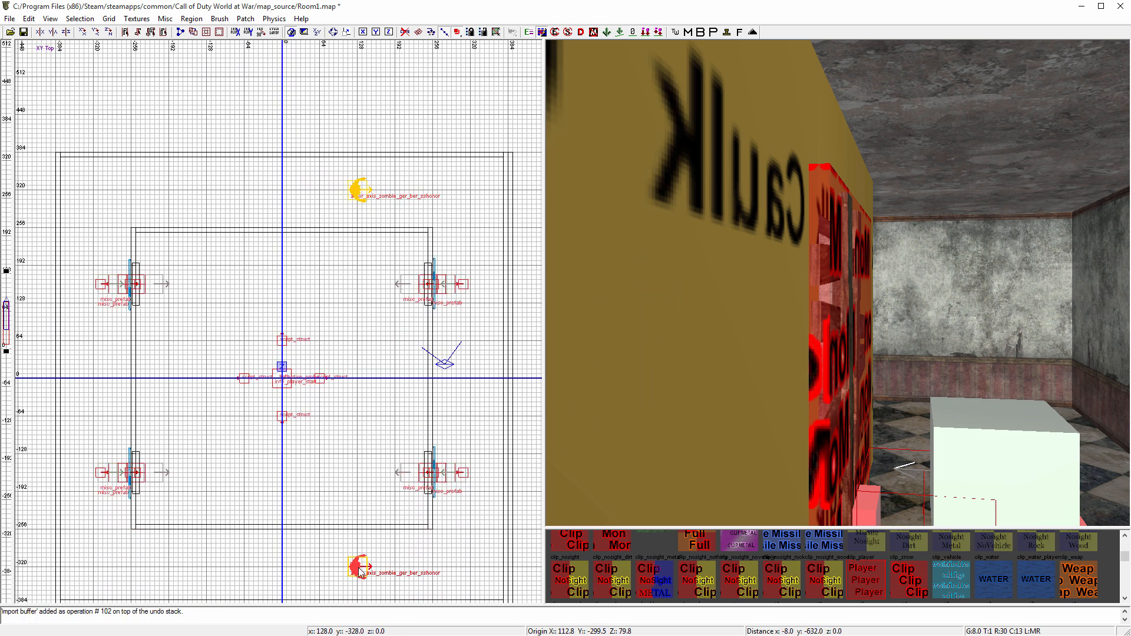
# - Duplicate both zombie spawners, rotate the copies 180 degrees about Z, place them on the corridors' western side, and save the map
pyautogui.keyDown('shift'); pyautogui.click(354, 189); pyautogui.keyUp('shift')
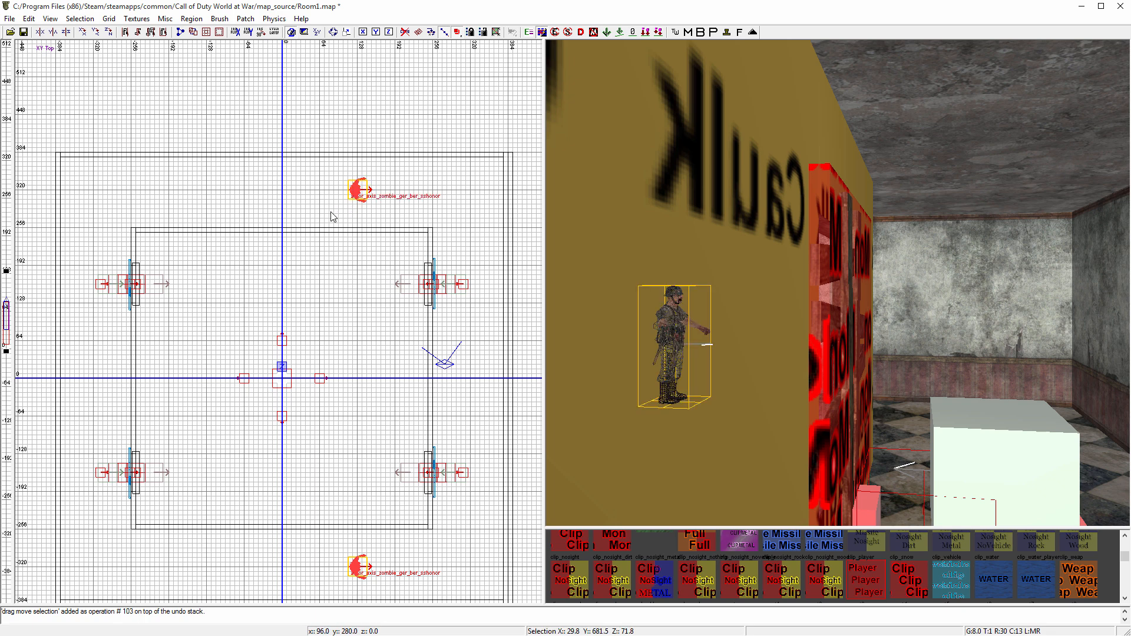
pyautogui.press('space')
pyautogui.doubleClick(108, 32)
pyautogui.moveTo(364, 212); pyautogui.dragTo(214, 199)
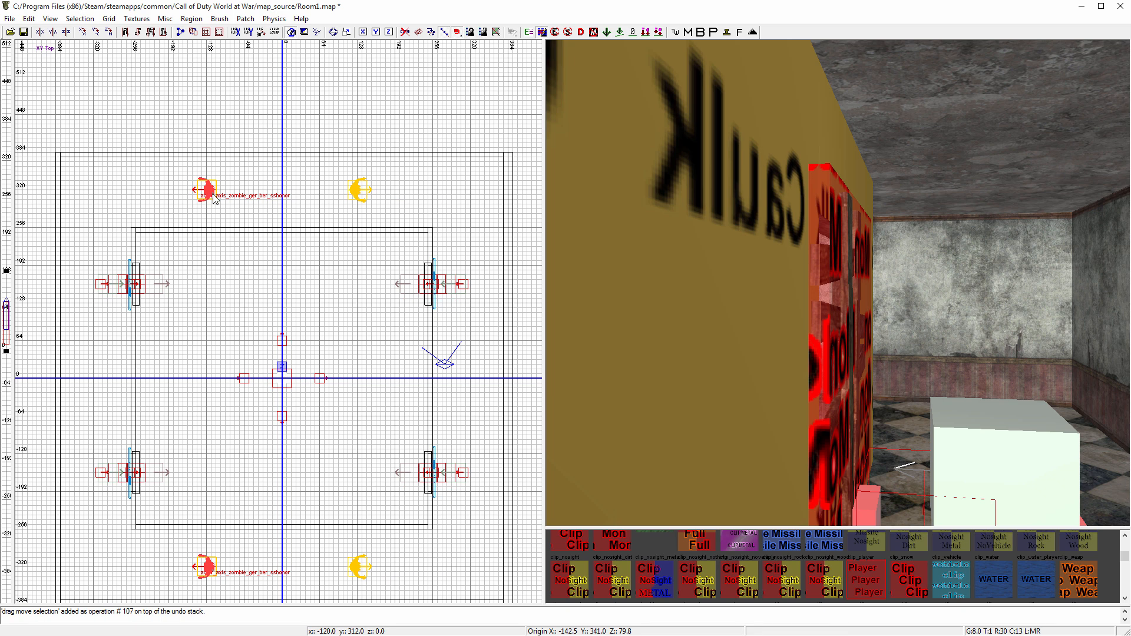
pyautogui.press('Escape')
pyautogui.moveTo(258, 298); pyautogui.dragTo(282, 241, button='right')
pyautogui.hotkey('ctrl', 's')
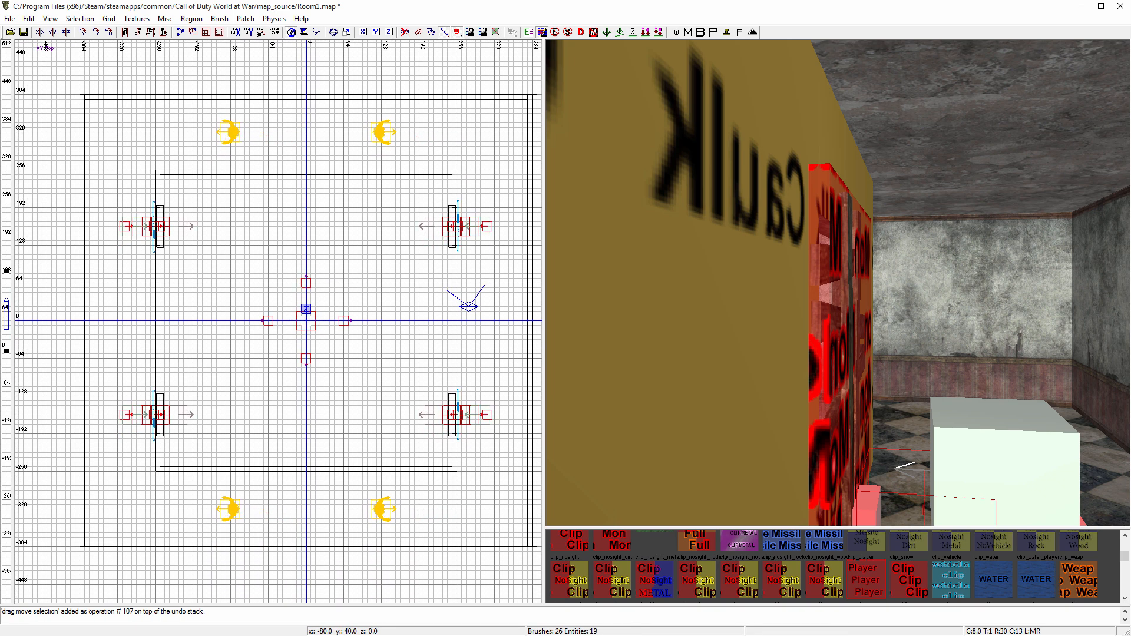
# - Add an actor_zombie_dog entity and place it outside the map's west wall at origin -464 0 8
pyautogui.rightClick(273, 266)
pyautogui.moveTo(336, 407)
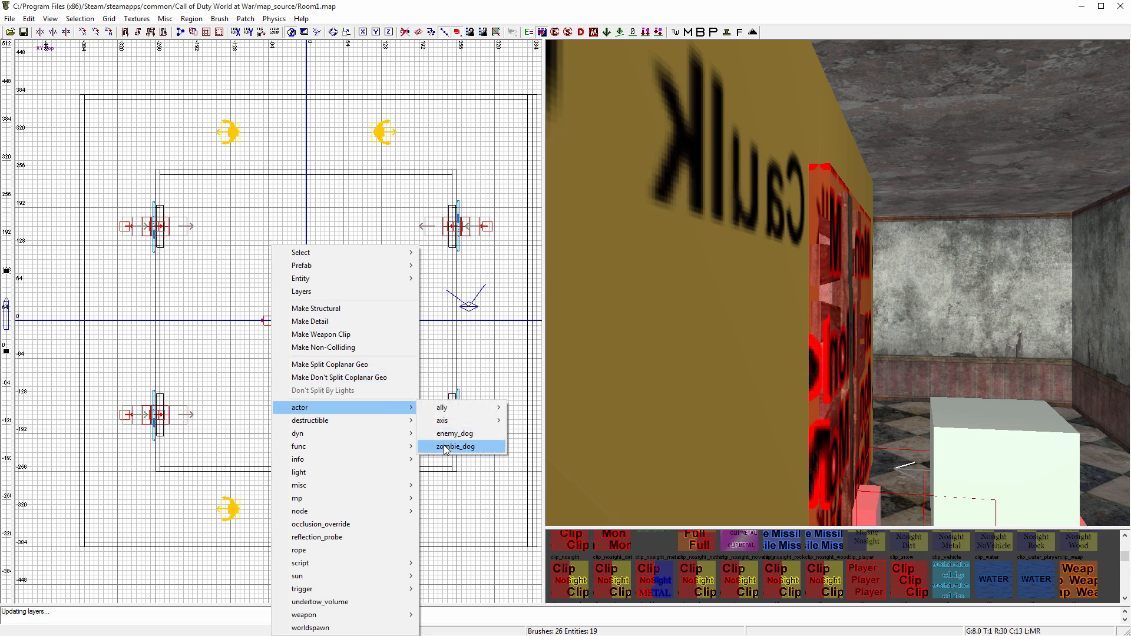
pyautogui.click(445, 449)
pyautogui.moveTo(265, 263); pyautogui.dragTo(321, 250, button='right')
pyautogui.moveTo(321, 250); pyautogui.dragTo(98, 313)
# - Give the zombie dog actor the key script_string with value zombie_chaser
pyautogui.press('n')
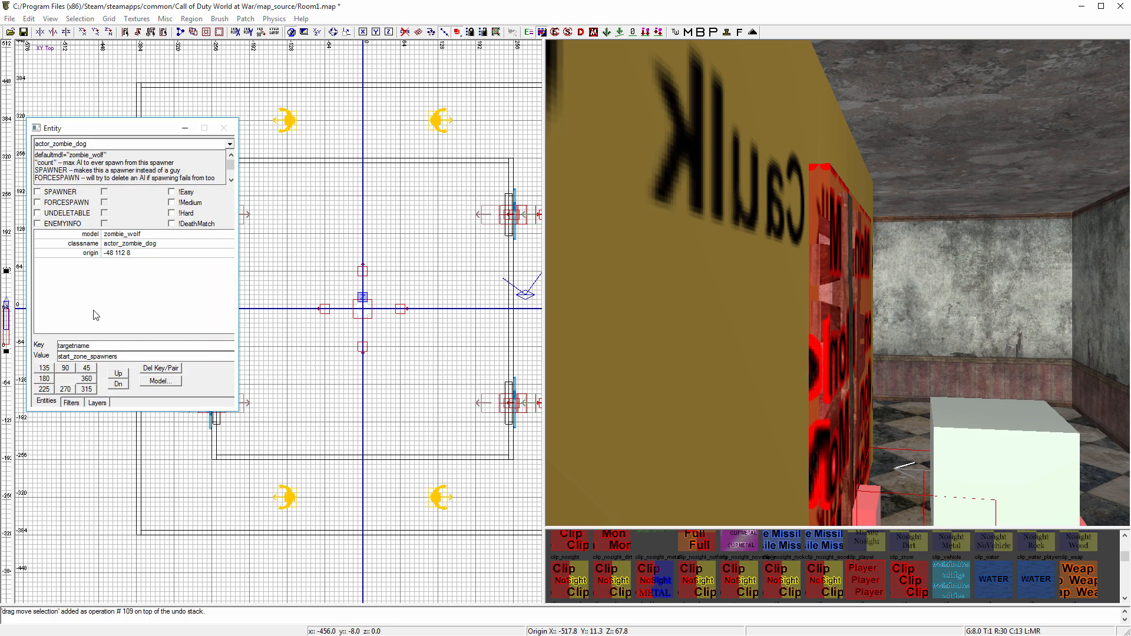
pyautogui.doubleClick(118, 344)
pyautogui.write('script')
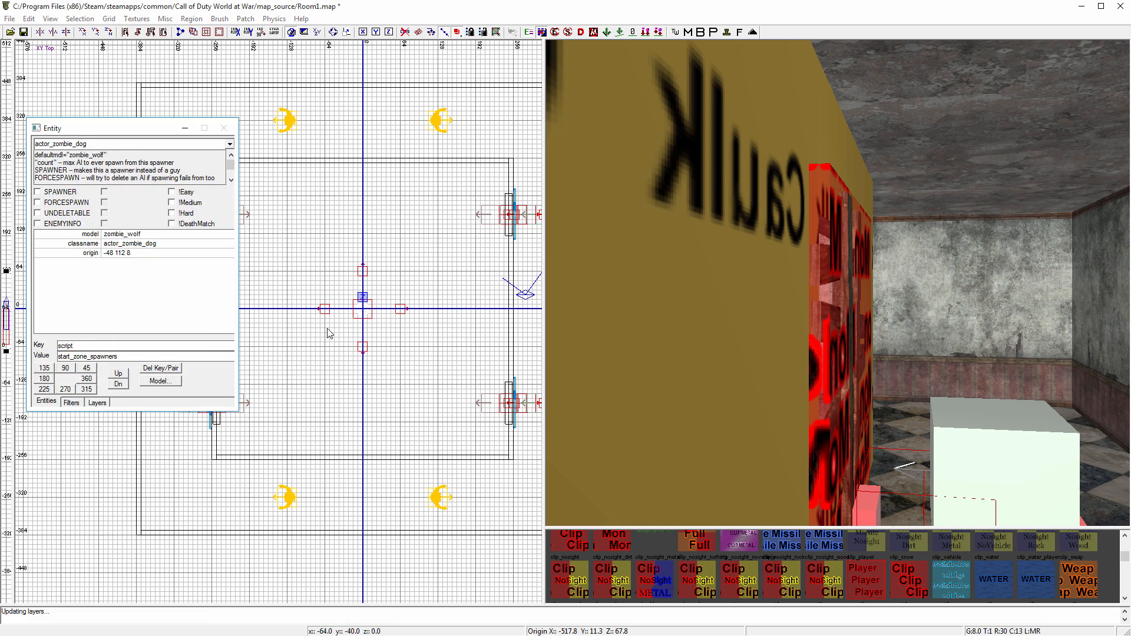
pyautogui.write('_string')
pyautogui.press('Tab')
pyautogui.write('zombie_chaser')
pyautogui.press('Return')
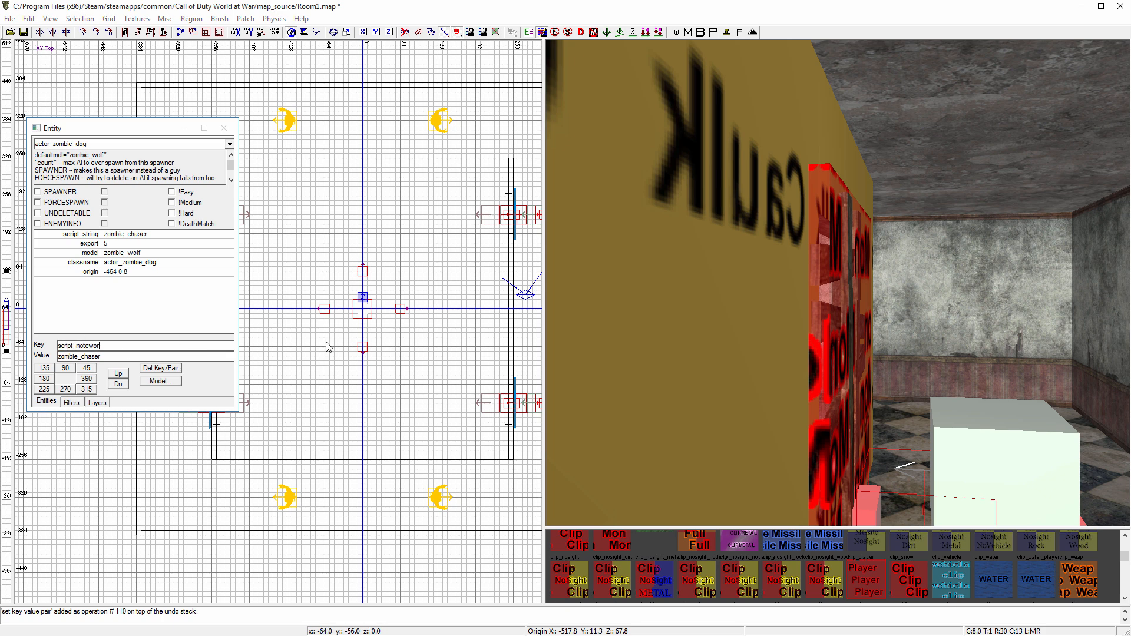
# - Add the keys script_noteworthy with value zombie_dog_spawner and script_forcespawn with value 1 to the zombie dog actor
pyautogui.write('thy')
pyautogui.press('Return')
pyautogui.press('Return')
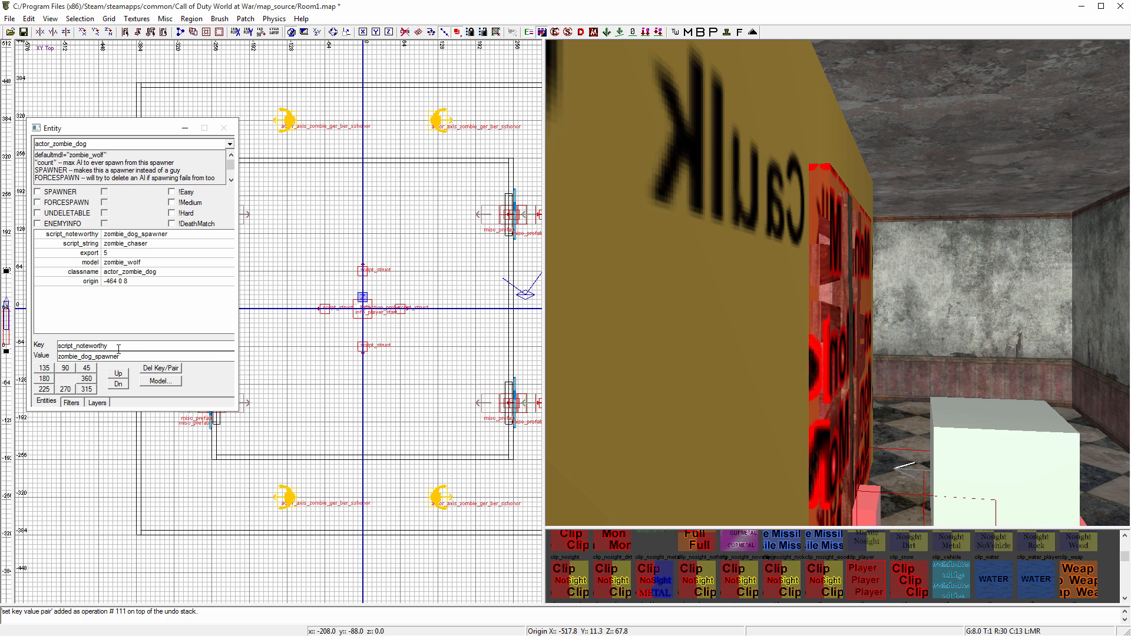
pyautogui.write('scri')
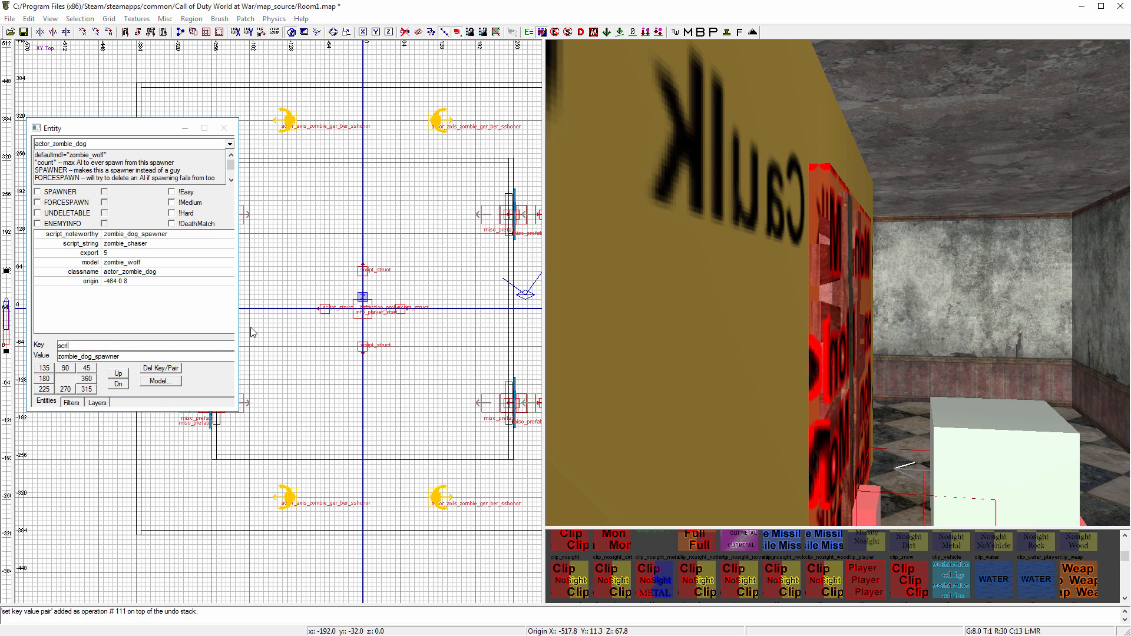
pyautogui.write('pt_forcesopaw')
pyautogui.write('1')
pyautogui.press('Return')
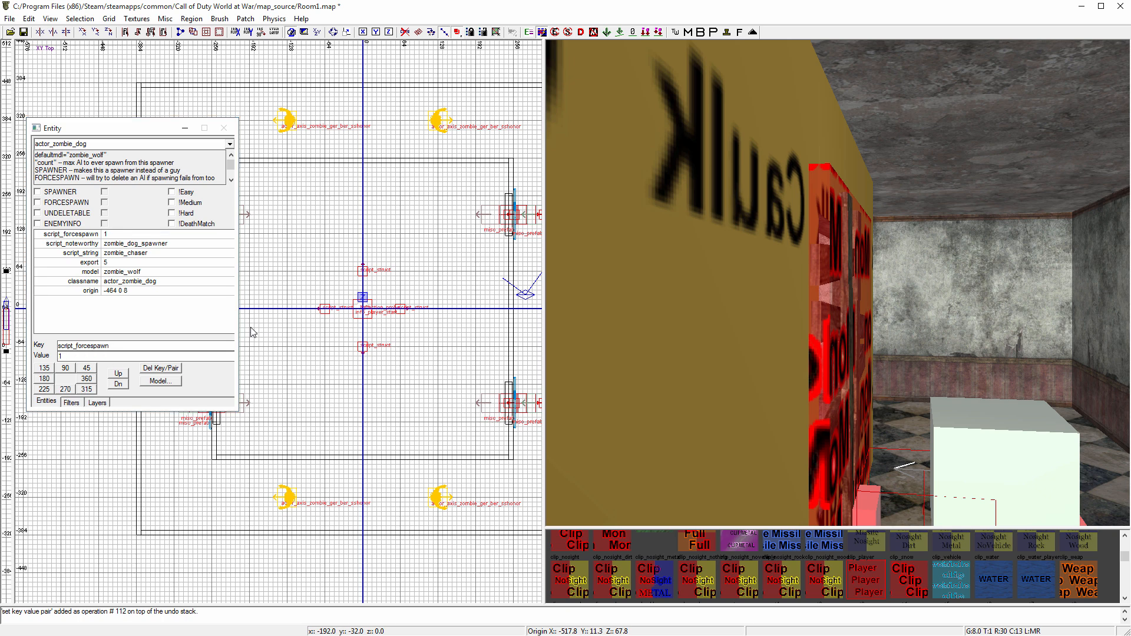
# - Add the keys spawnflags with value 3 and targetname with value zombie_spawner_dog_init to the zombie dog actor, then deselect it
pyautogui.doubleClick(133, 346)
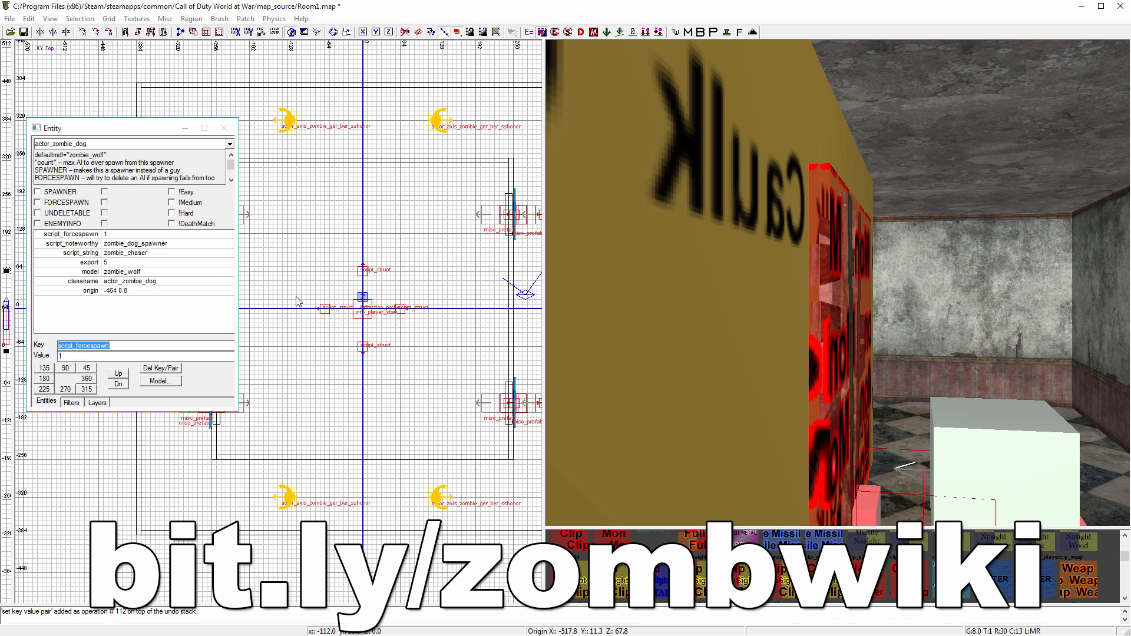
pyautogui.write('spawnflags')
pyautogui.press('Return')
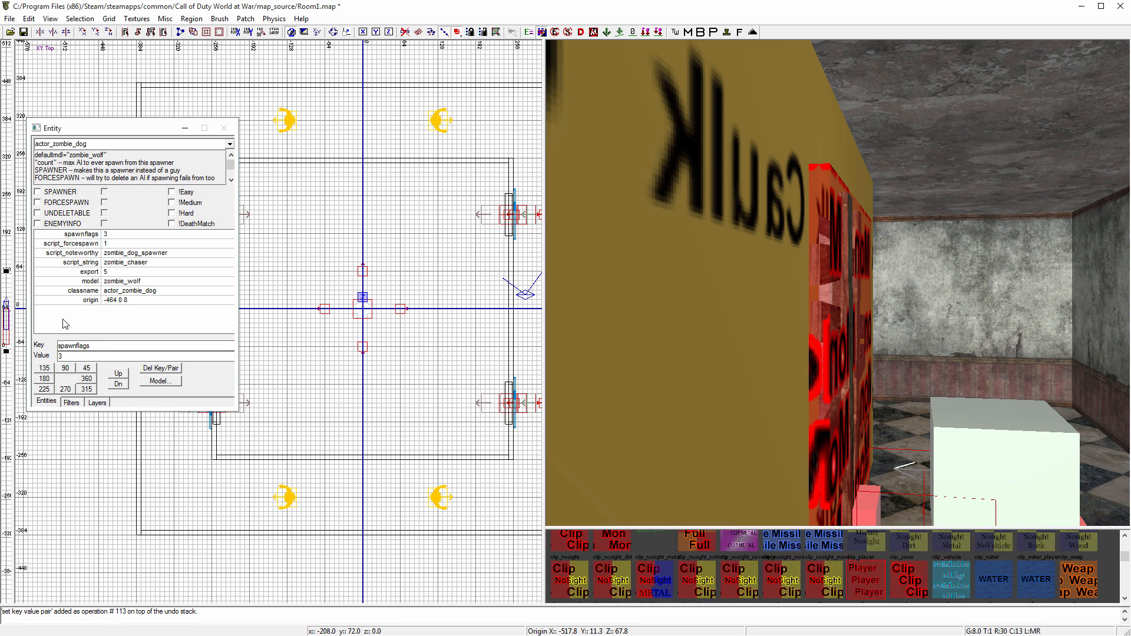
pyautogui.doubleClick(105, 347)
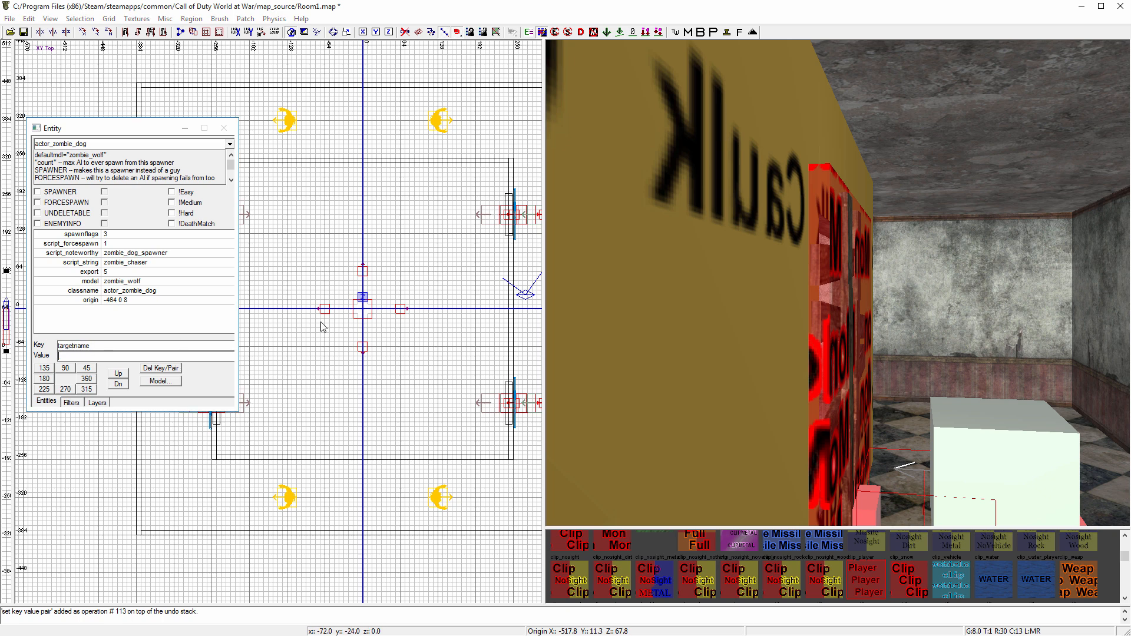
pyautogui.write('zombie_spawner_dog_init')
pyautogui.press('Return')
pyautogui.press('n')
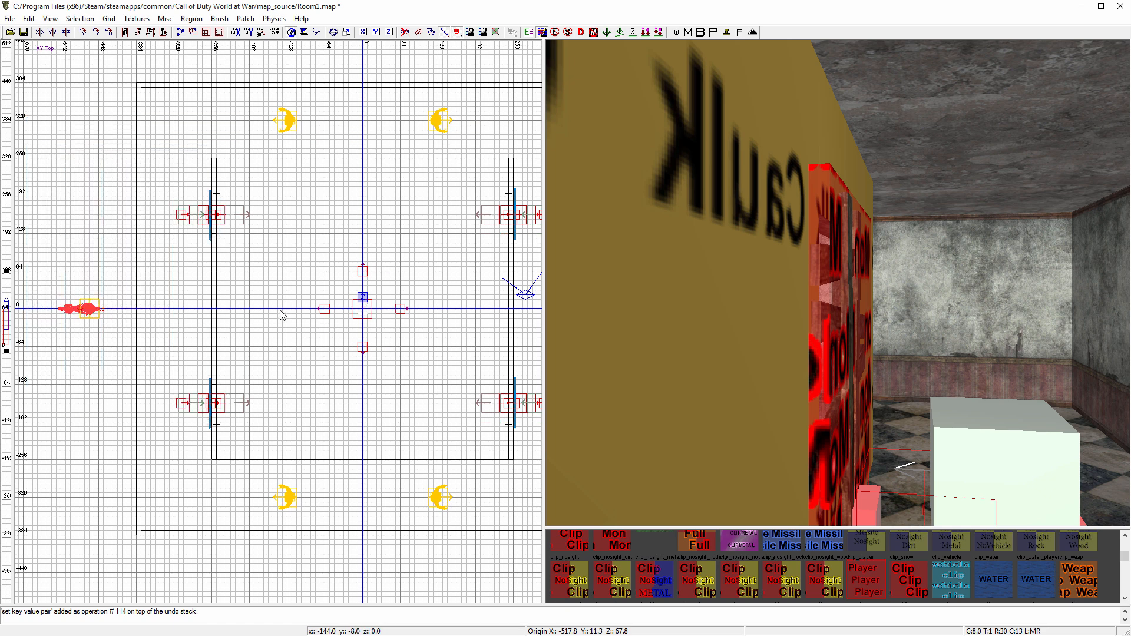
pyautogui.press('Escape')
# - Add a script_struct entity and place it inside the room, east of the northwestern window, at origin -160 160 8
pyautogui.rightClick(302, 223)
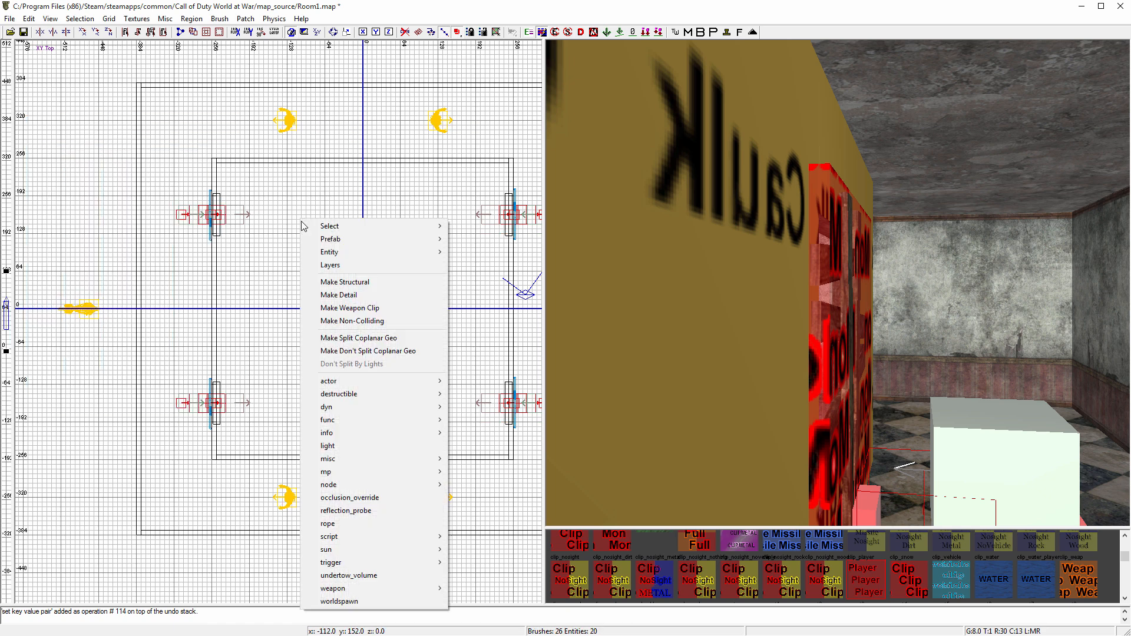
pyautogui.moveTo(351, 538)
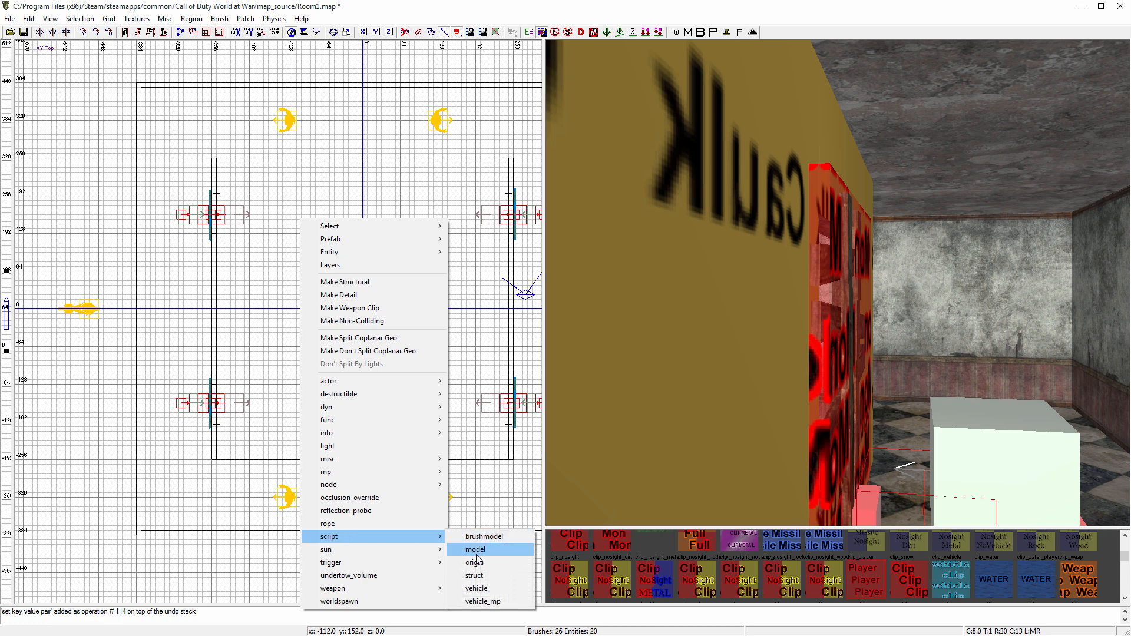
pyautogui.click(475, 576)
pyautogui.moveTo(301, 214); pyautogui.dragTo(269, 214)
# - Give the script_struct the key targetname with value start_zone_spawners_dog
pyautogui.press('n')
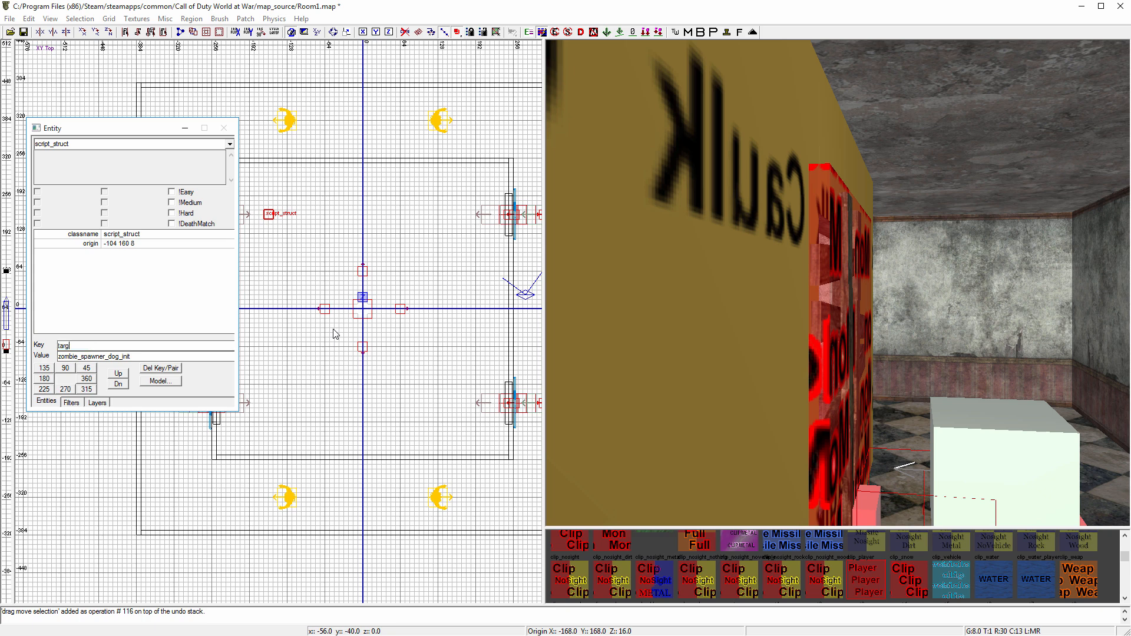
pyautogui.press('Tab')
pyautogui.write('z')
pyautogui.write('tart_zone_')
pyautogui.press('Return')
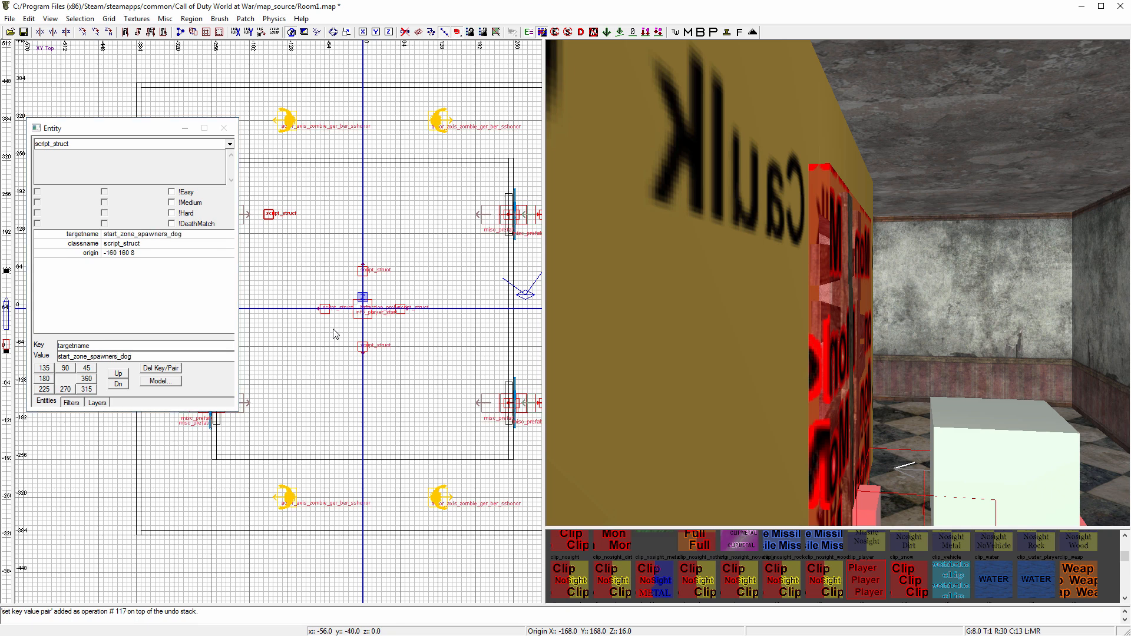
# - Rotate the script_struct diagonally toward the room's centre and place a matching rotated copy inside the northeastern window
pyautogui.click(87, 390)
pyautogui.click(109, 33)
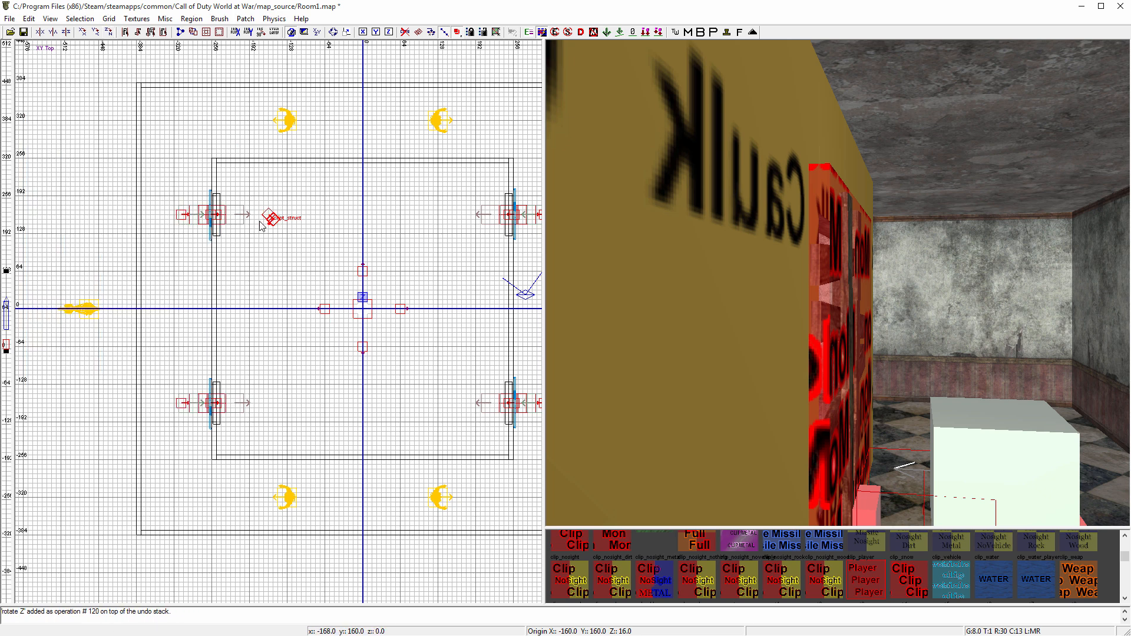
pyautogui.press('space')
pyautogui.moveTo(273, 224); pyautogui.dragTo(462, 224)
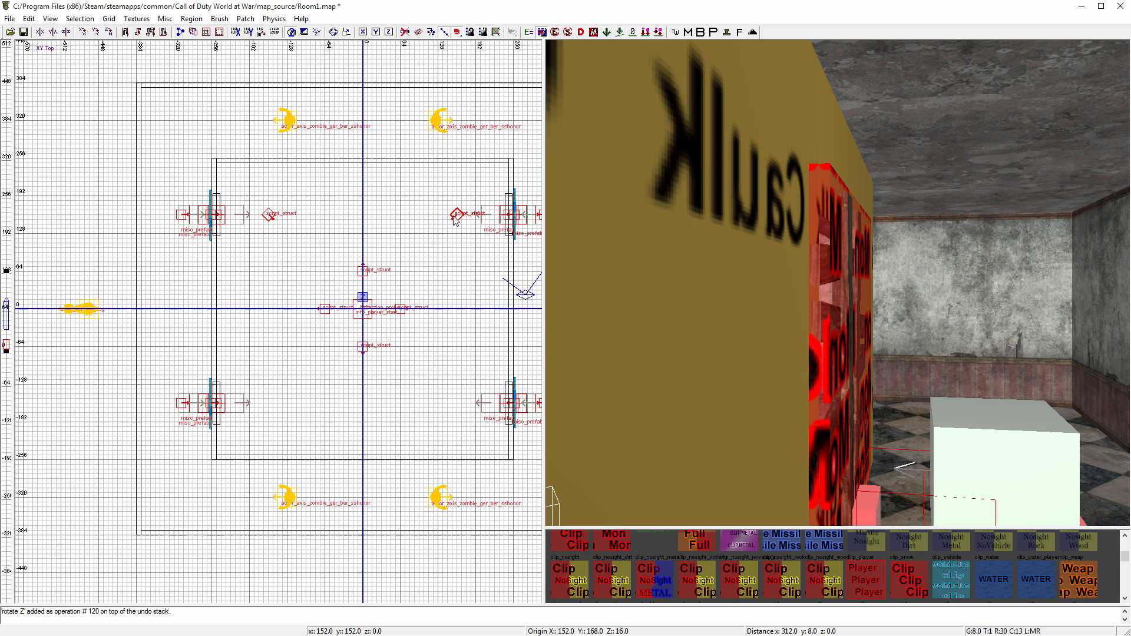
pyautogui.click(110, 33)
# - Place copies of the script_struct inside the two southern windows, rotated toward the room's centre, and save the map
pyautogui.moveTo(385, 184); pyautogui.dragTo(380, 368)
pyautogui.press('space')
pyautogui.click(109, 33)
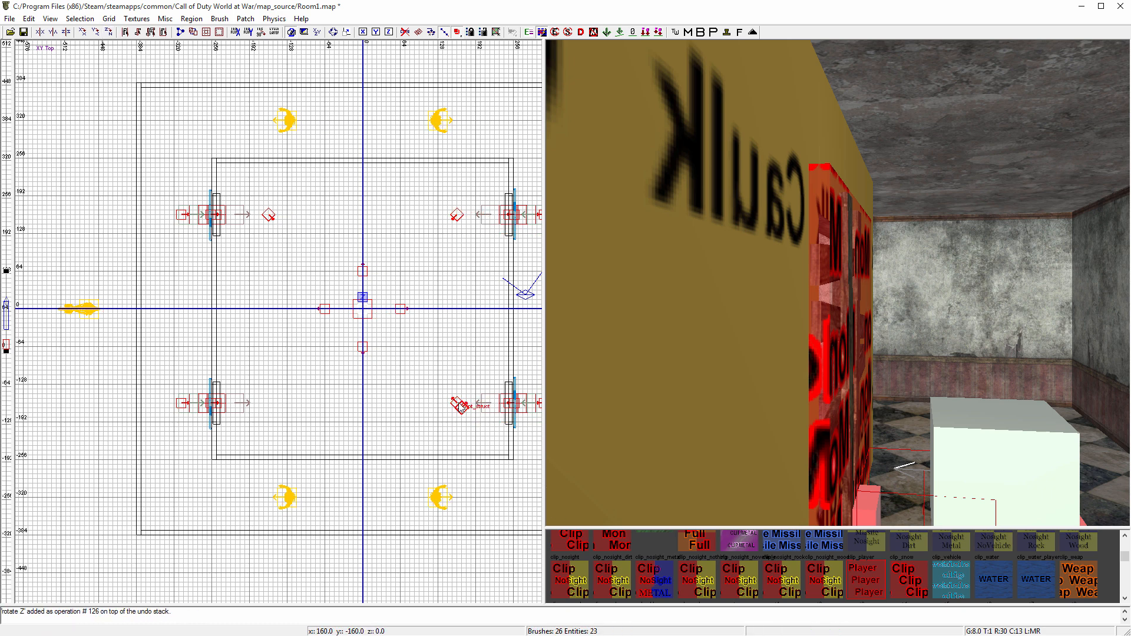
pyautogui.moveTo(457, 403); pyautogui.dragTo(255, 399)
pyautogui.moveTo(398, 363); pyautogui.dragTo(326, 356, button='right')
pyautogui.press('Escape')
pyautogui.hotkey('ctrl', 's')
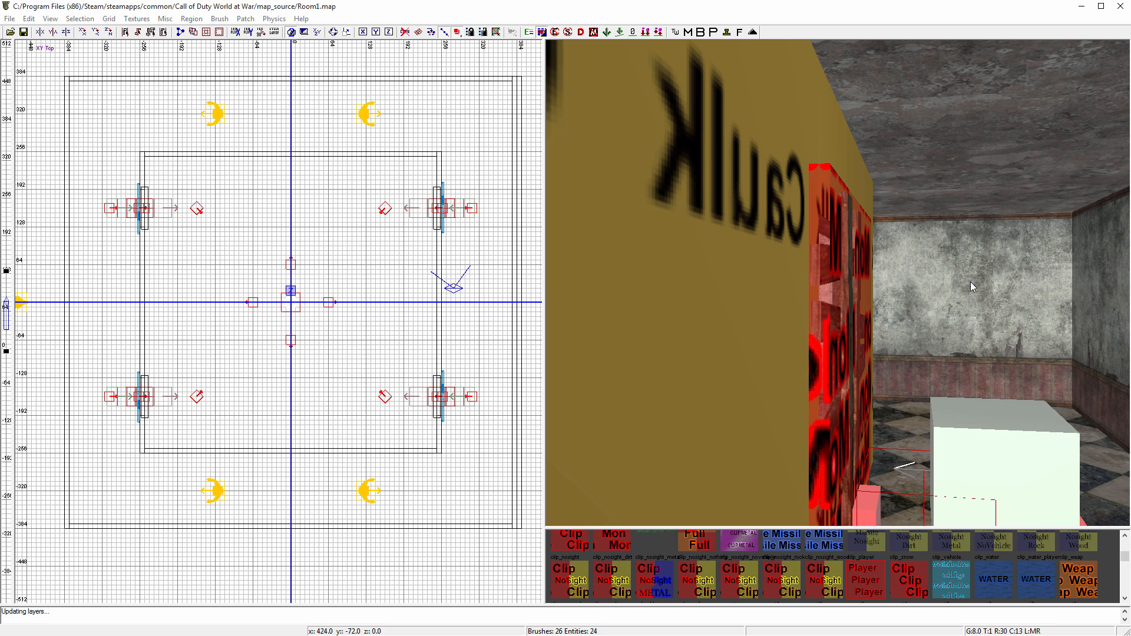
# - Add a node_pathnode in the northern corridor east of the zombie spawner and place a copy just east of it
pyautogui.moveTo(312, 223); pyautogui.dragTo(312, 221, button='right')
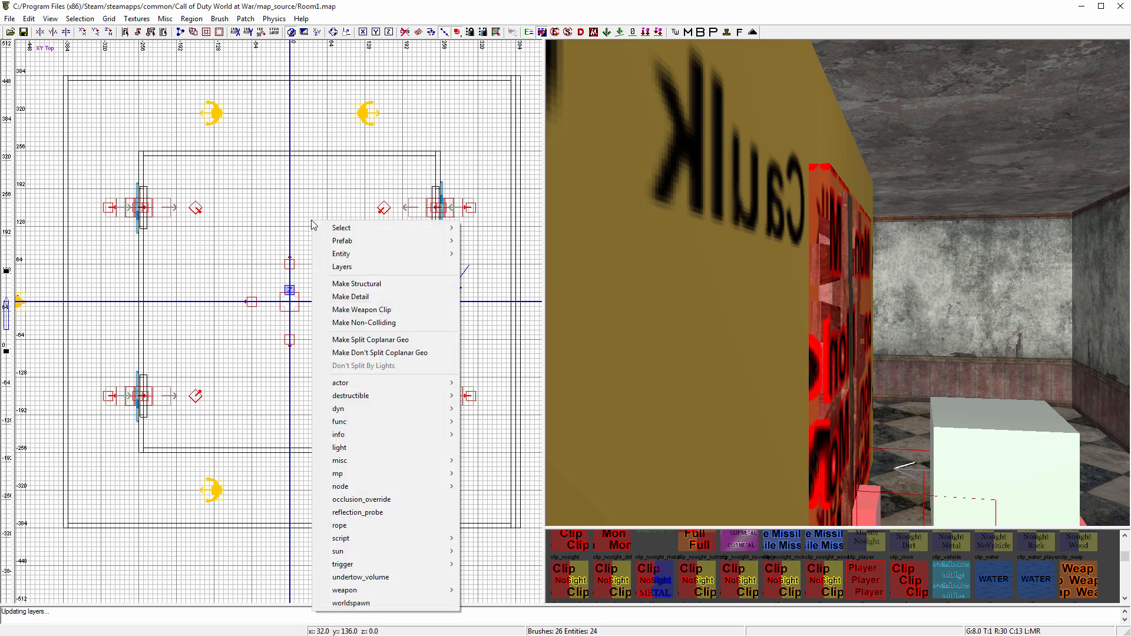
pyautogui.moveTo(374, 486)
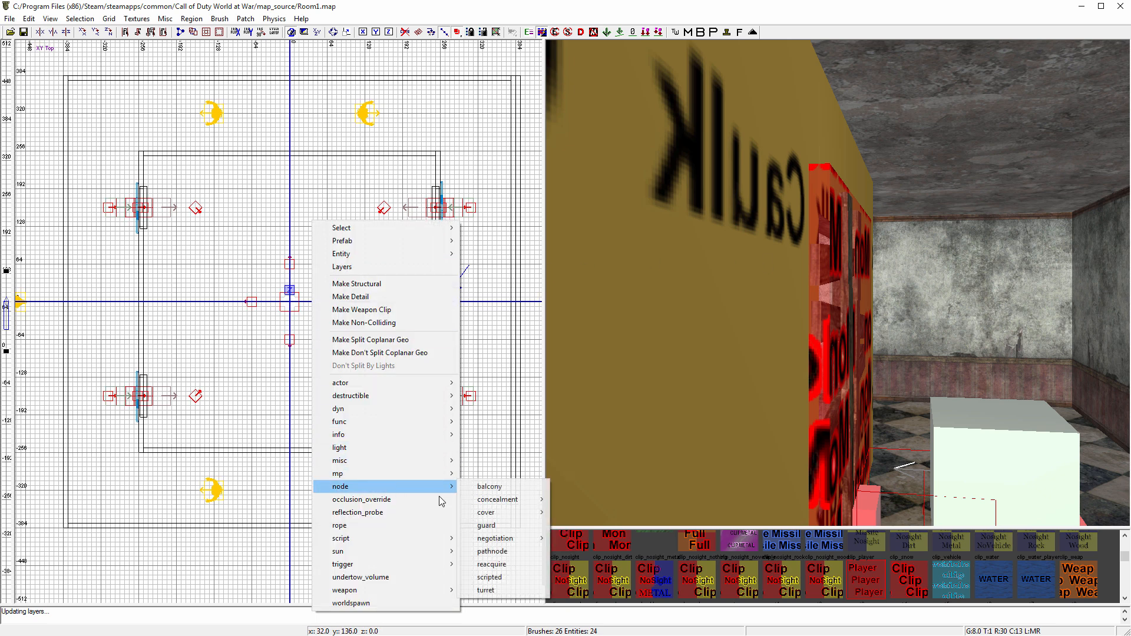
pyautogui.click(497, 556)
pyautogui.moveTo(322, 218); pyautogui.dragTo(409, 122)
pyautogui.scroll(-2, 409, 124)
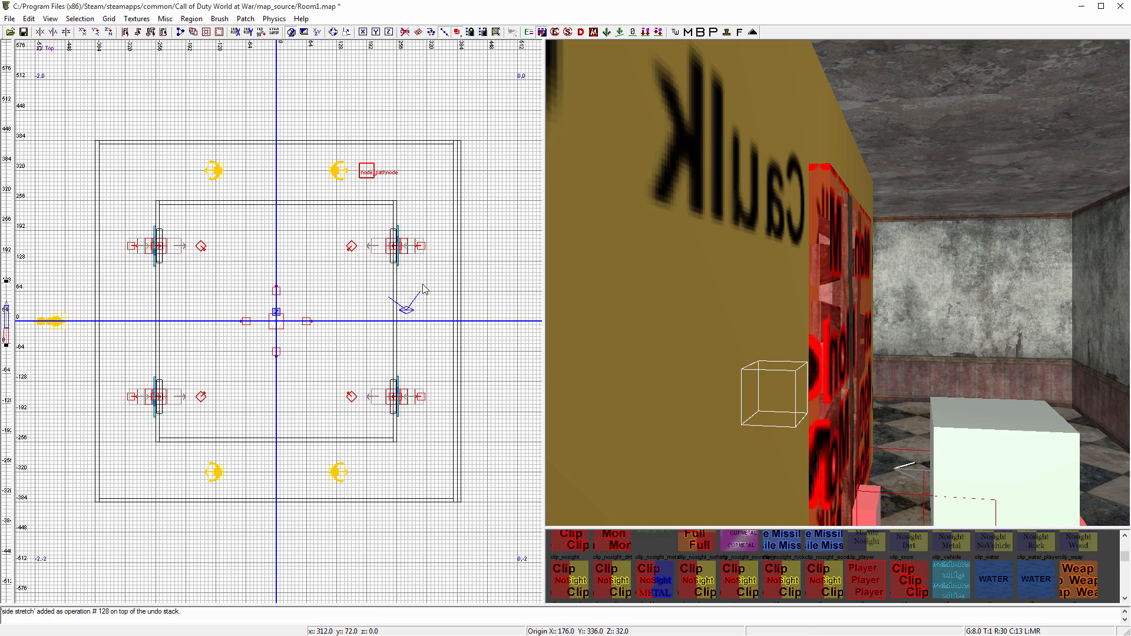
pyautogui.moveTo(393, 184); pyautogui.dragTo(420, 187)
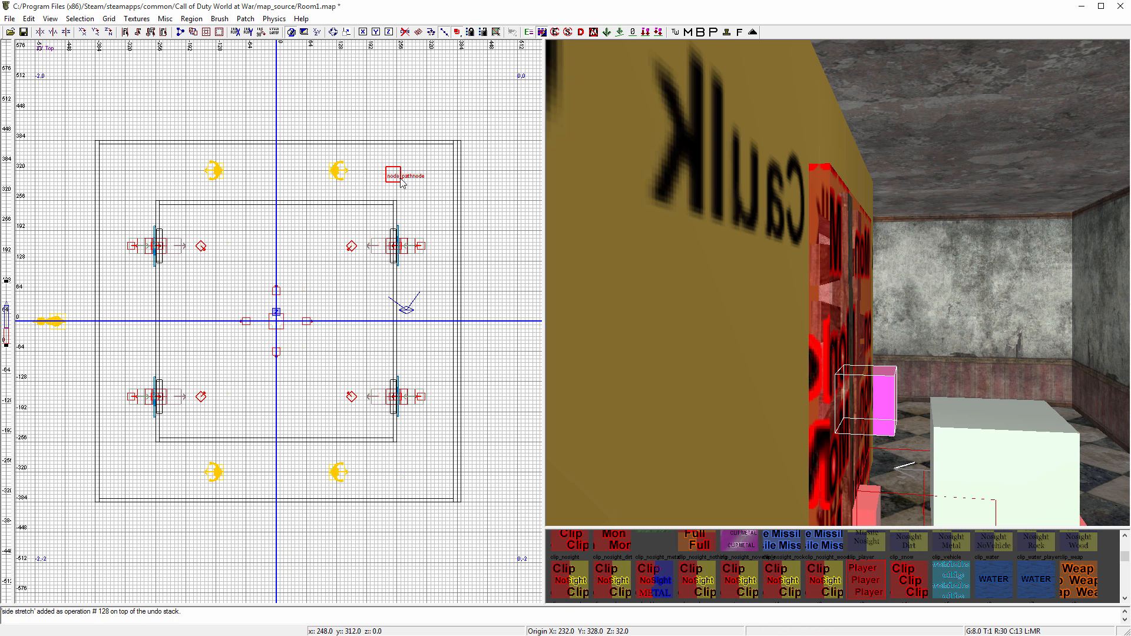
# - Turn on the PathNodes filter and duplicate the eastern path node in the northern corridor
pyautogui.press('n')
pyautogui.click(95, 230)
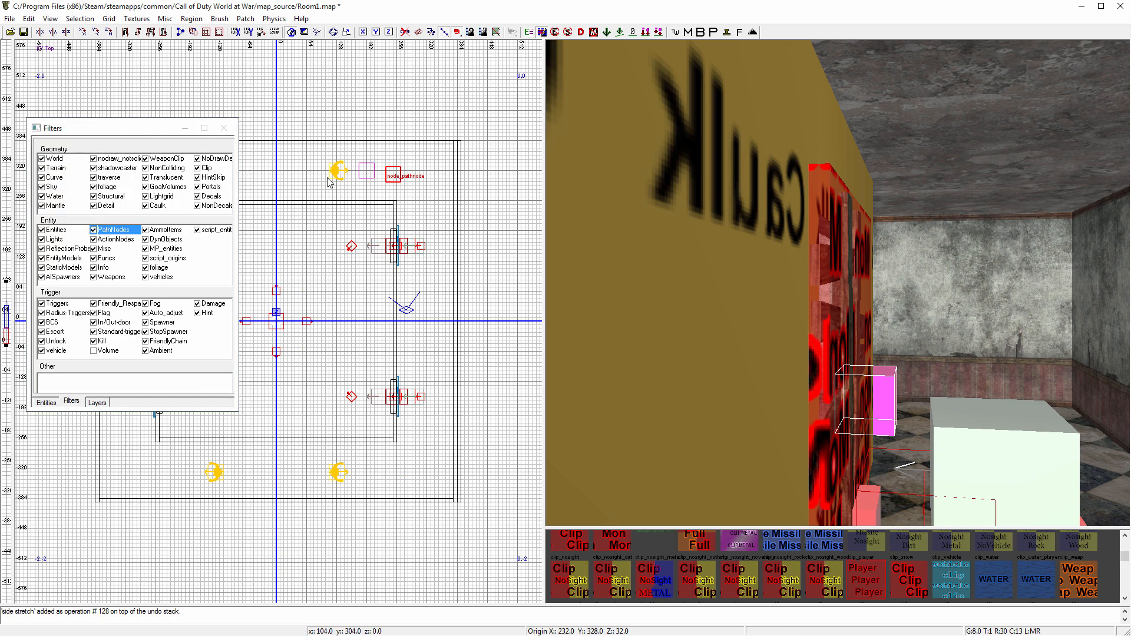
pyautogui.press('Escape')
pyautogui.click(390, 176)
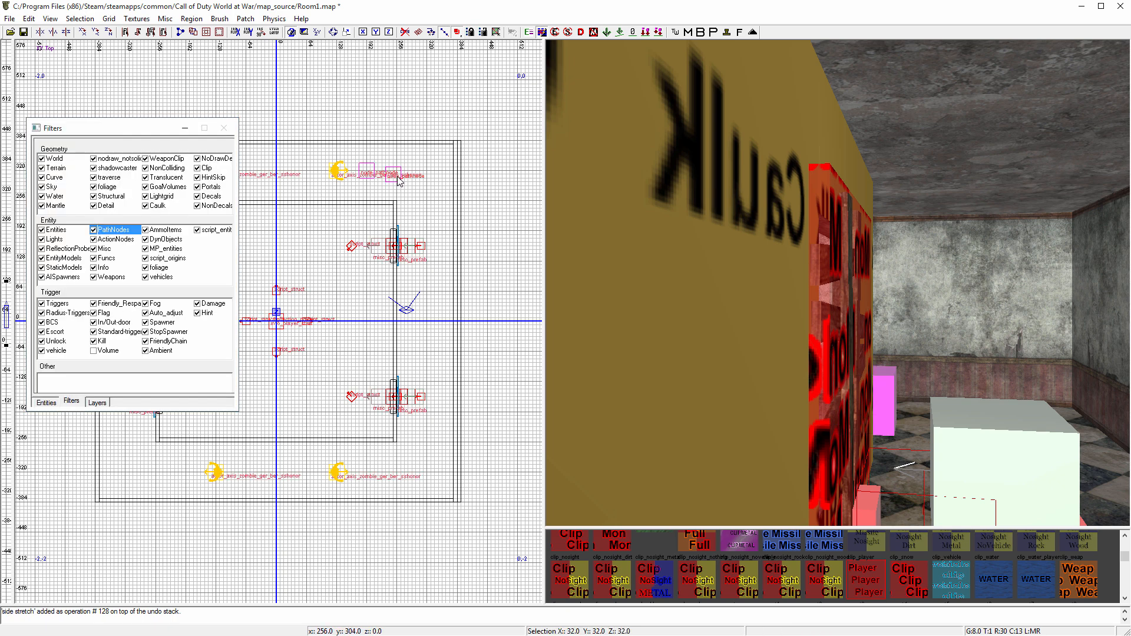
pyautogui.hotkey('ctrl', 'v')
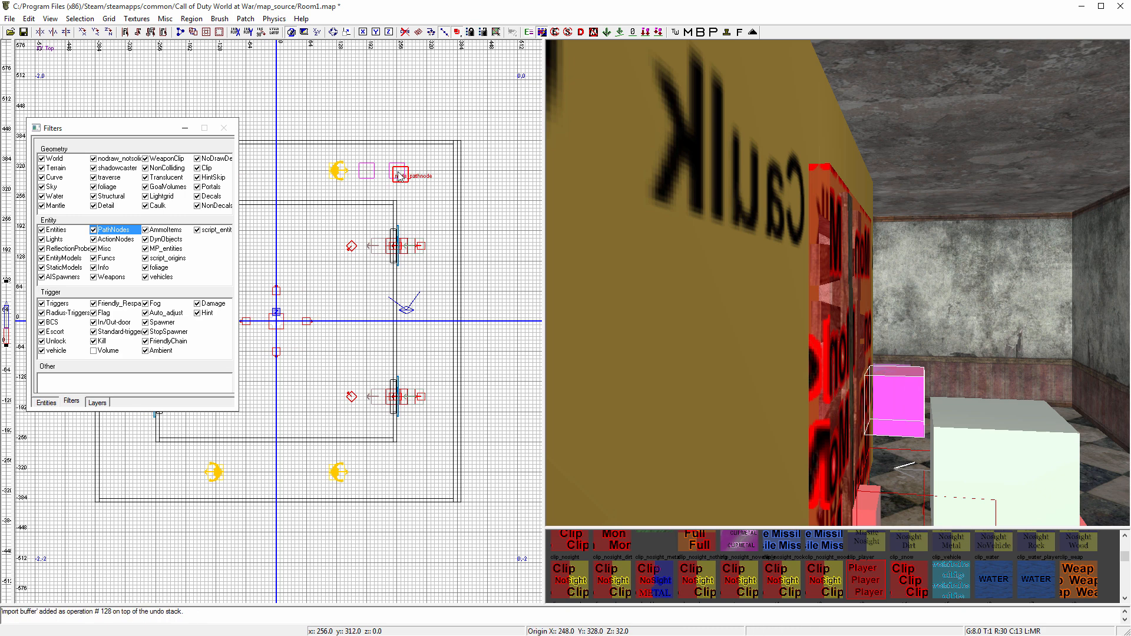
pyautogui.press('n')
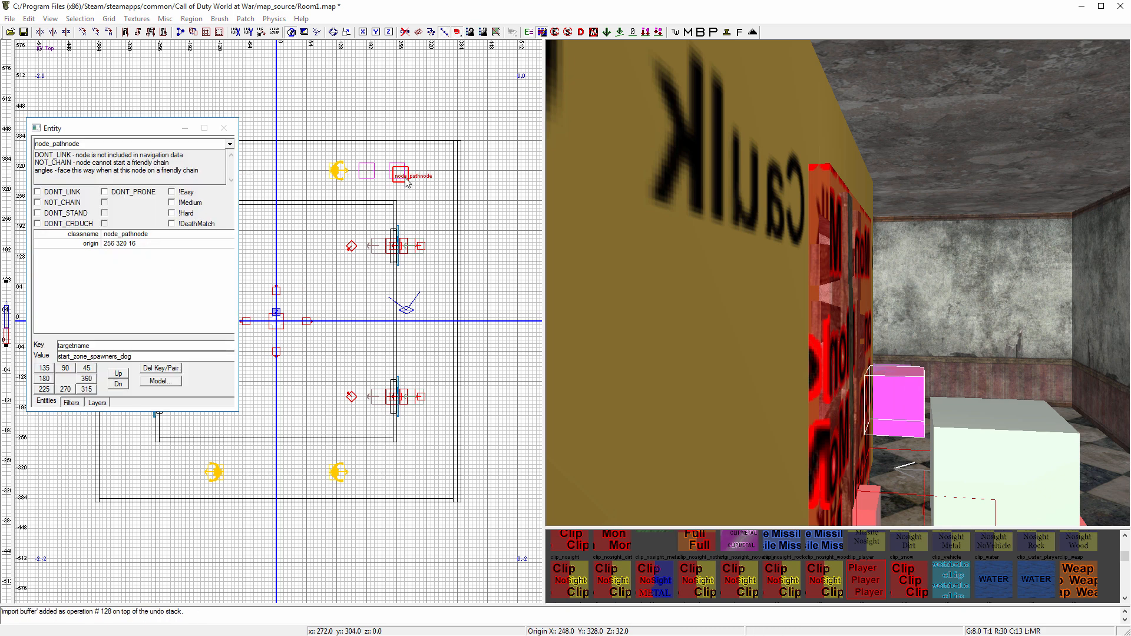
pyautogui.press('n')
# - Distribute path node copies around the outer corridor's four corners and sides, undoing misplaced copies and aligning the northwestern corner node
pyautogui.moveTo(407, 181)
pyautogui.mouseDown()
pyautogui.moveTo(437, 177)
pyautogui.moveTo(418, 387)
pyautogui.moveTo(430, 474)
pyautogui.moveTo(124, 473)
pyautogui.moveTo(122, 172)
pyautogui.moveTo(157, 172)
pyautogui.mouseUp()
pyautogui.press('space')
pyautogui.press('space')
pyautogui.press('space')
pyautogui.press('space')
pyautogui.press('space')
pyautogui.press('space')
pyautogui.press('space')
pyautogui.press('space')
pyautogui.press('space')
pyautogui.press('space')
pyautogui.press('space')
pyautogui.press('space')
pyautogui.press('space')
pyautogui.press('space')
pyautogui.hotkey('ctrl', 'z')
pyautogui.hotkey('ctrl', 'z')
pyautogui.hotkey('ctrl', 'z')
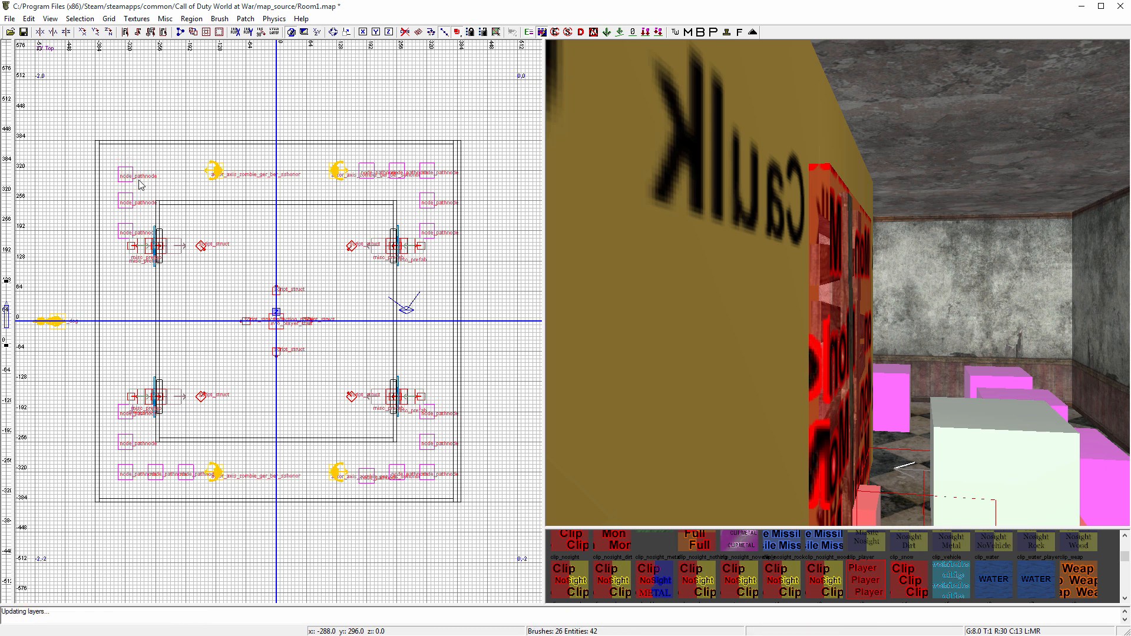
pyautogui.moveTo(130, 201); pyautogui.dragTo(129, 166)
pyautogui.press('space')
# - Place an evenly spaced row of four path node copies inside the room along its north side
pyautogui.moveTo(130, 172)
pyautogui.mouseDown()
pyautogui.moveTo(186, 166)
pyautogui.moveTo(187, 228)
pyautogui.moveTo(248, 238)
pyautogui.moveTo(371, 230)
pyautogui.mouseUp()
pyautogui.press('space')
pyautogui.press('space')
pyautogui.press('space')
pyautogui.press('space')
pyautogui.press('space')
# - Select the room's northern row of four path nodes and duplicate it southward as three more evenly spaced rows
pyautogui.moveTo(595, 257)
pyautogui.mouseDown(button='right')
pyautogui.moveTo(609, 260)
pyautogui.moveTo(581, 260)
pyautogui.mouseUp(button='right')
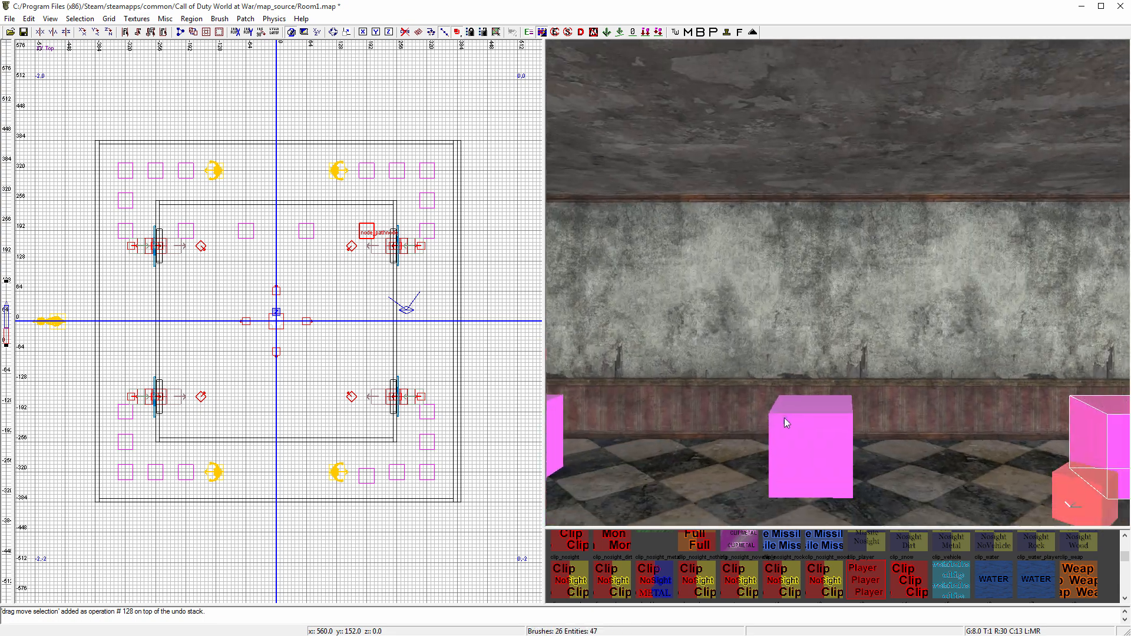
pyautogui.keyDown('shift'); pyautogui.click(784, 419); pyautogui.keyUp('shift')
pyautogui.moveTo(783, 418); pyautogui.dragTo(770, 412, button='right')
pyautogui.keyDown('shift'); pyautogui.click(670, 390); pyautogui.keyUp('shift')
pyautogui.keyDown('shift'); pyautogui.click(787, 406); pyautogui.keyUp('shift')
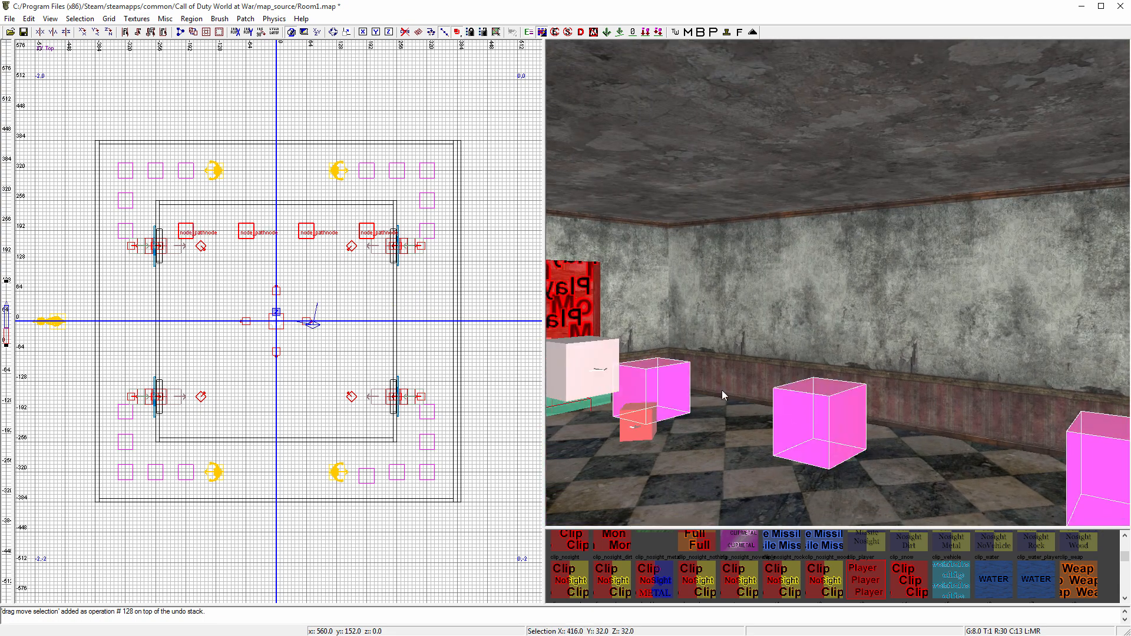
pyautogui.press('space')
pyautogui.moveTo(308, 244); pyautogui.dragTo(307, 415)
pyautogui.press('space')
pyautogui.press('space')
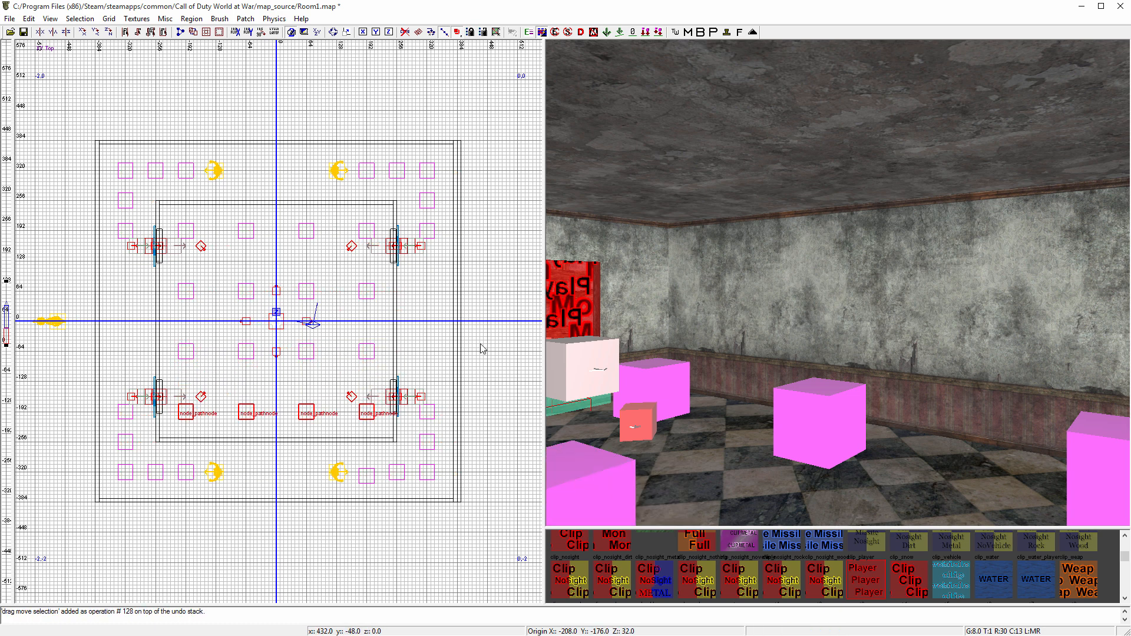
# - Align the off-line path node east of the southeastern zombie spawner with the other nodes in the southern corridor
pyautogui.press('Escape')
pyautogui.keyDown('shift'); pyautogui.click(395, 471); pyautogui.keyUp('shift')
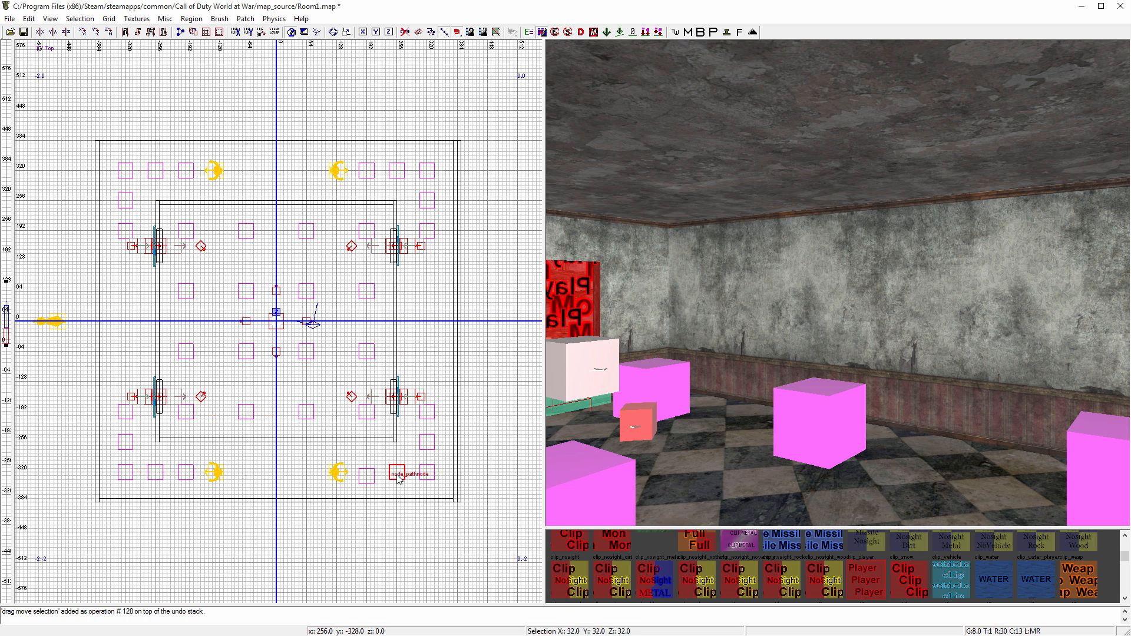
pyautogui.moveTo(396, 472); pyautogui.dragTo(367, 476)
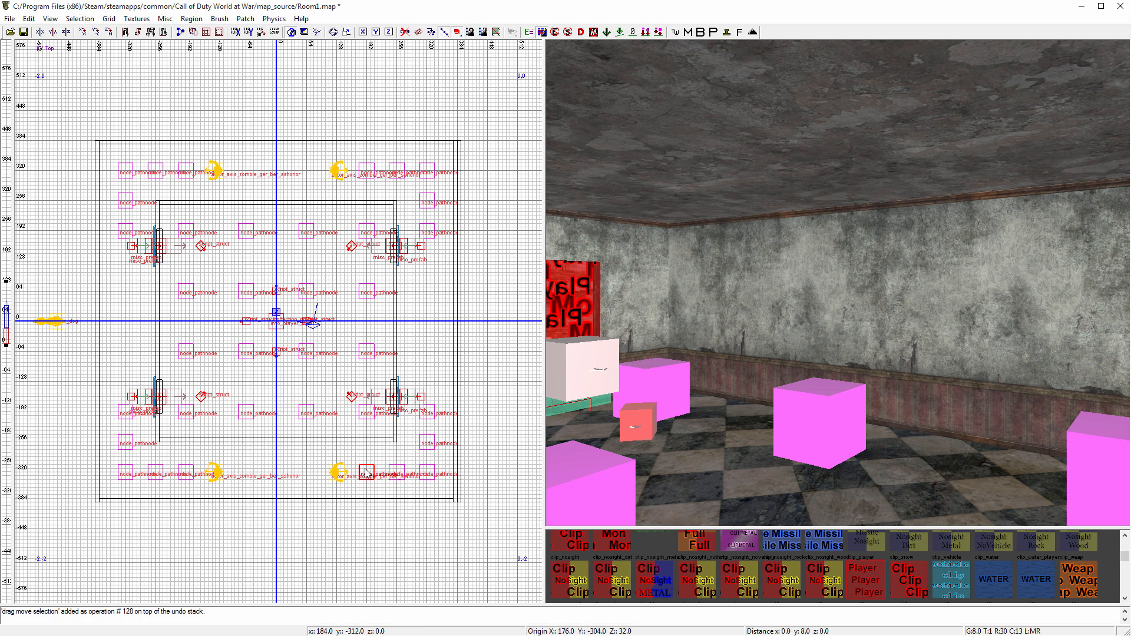
pyautogui.press('Escape')
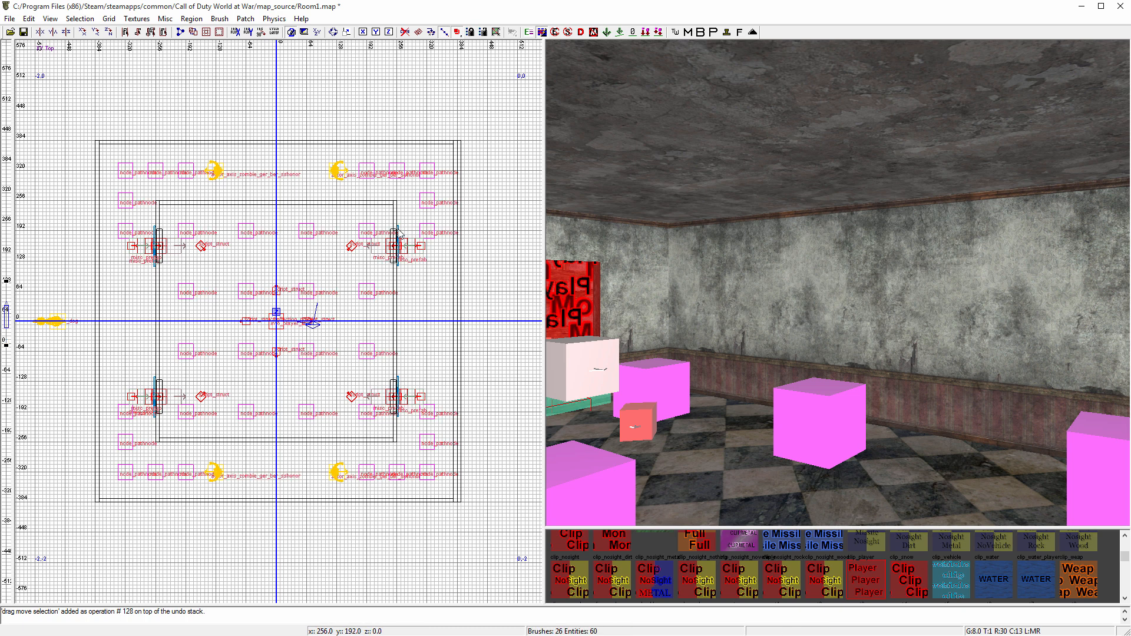
# - Turn off the PathNodes filter to hide the path nodes and save the map
pyautogui.press('f')
pyautogui.click(93, 229)
pyautogui.press('f')
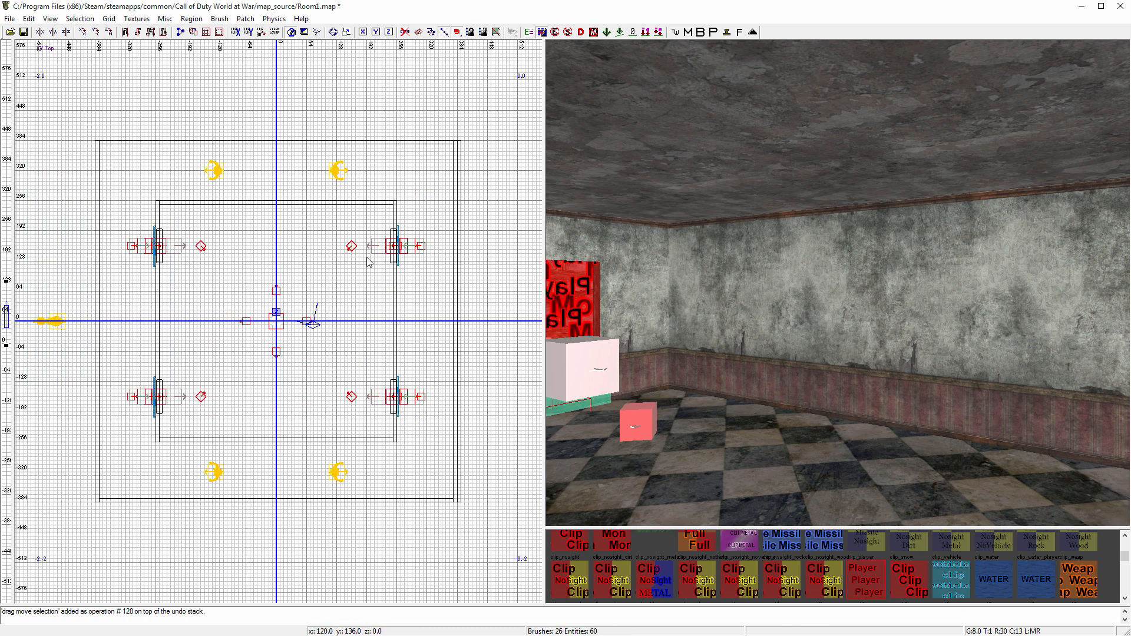
pyautogui.hotkey('ctrl', 's')
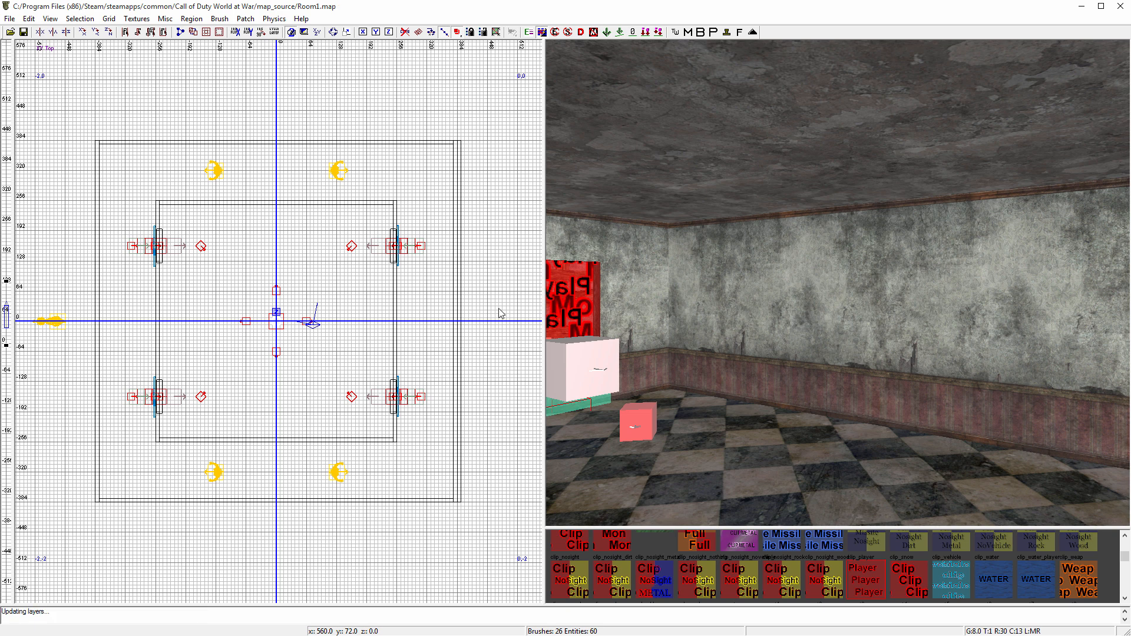
# - Add a misc_prefab in the room's northeastern part using _prefabs/zombiemode/weapon_upgrade_ppsh.map
pyautogui.rightClick(315, 227)
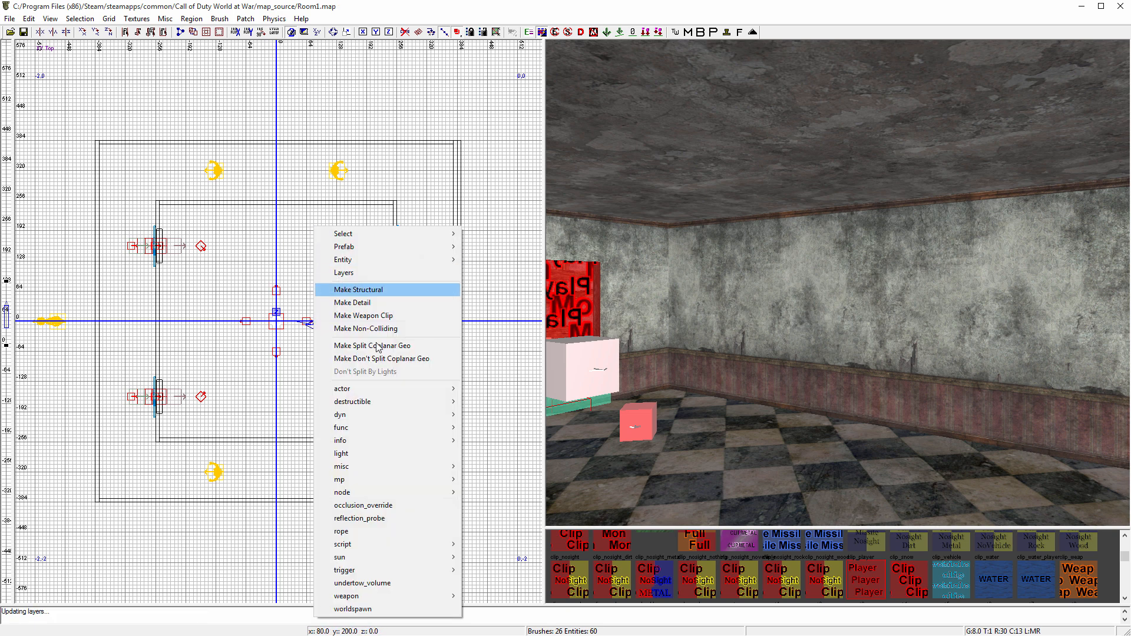
pyautogui.moveTo(383, 466)
pyautogui.click(507, 479)
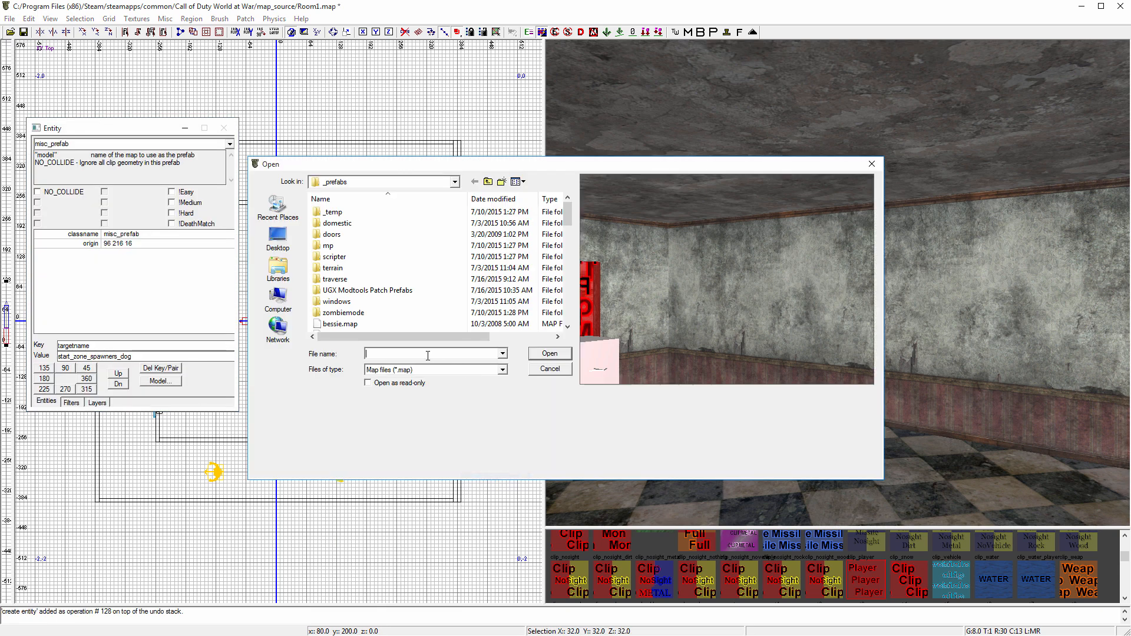
pyautogui.doubleClick(344, 312)
pyautogui.scroll(-10, 398, 291)
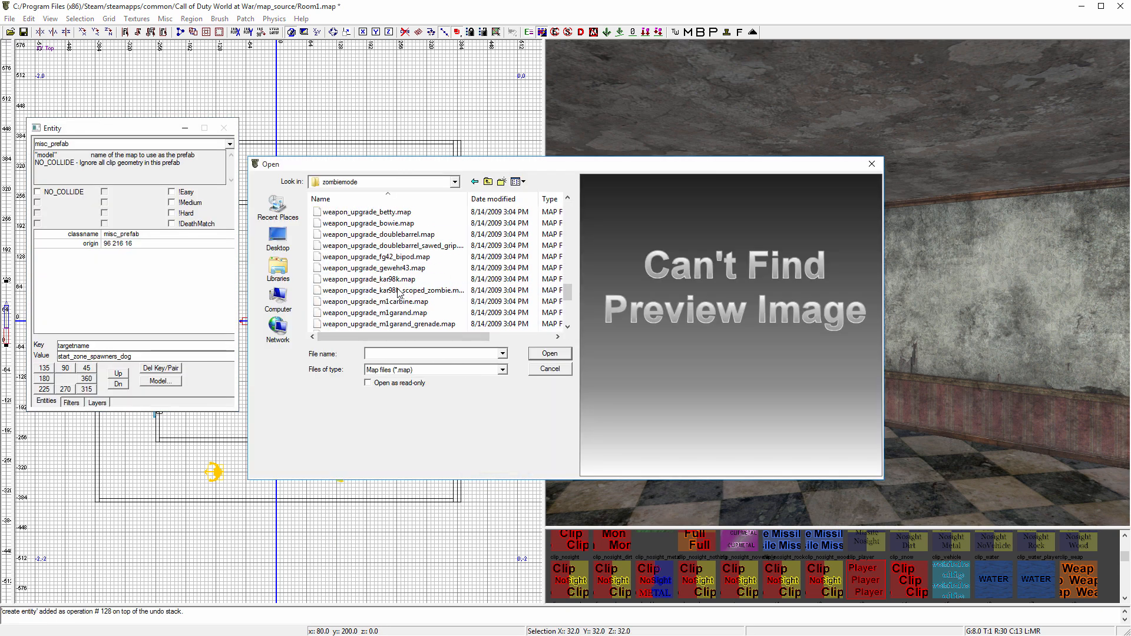
pyautogui.scroll(-5, 399, 292)
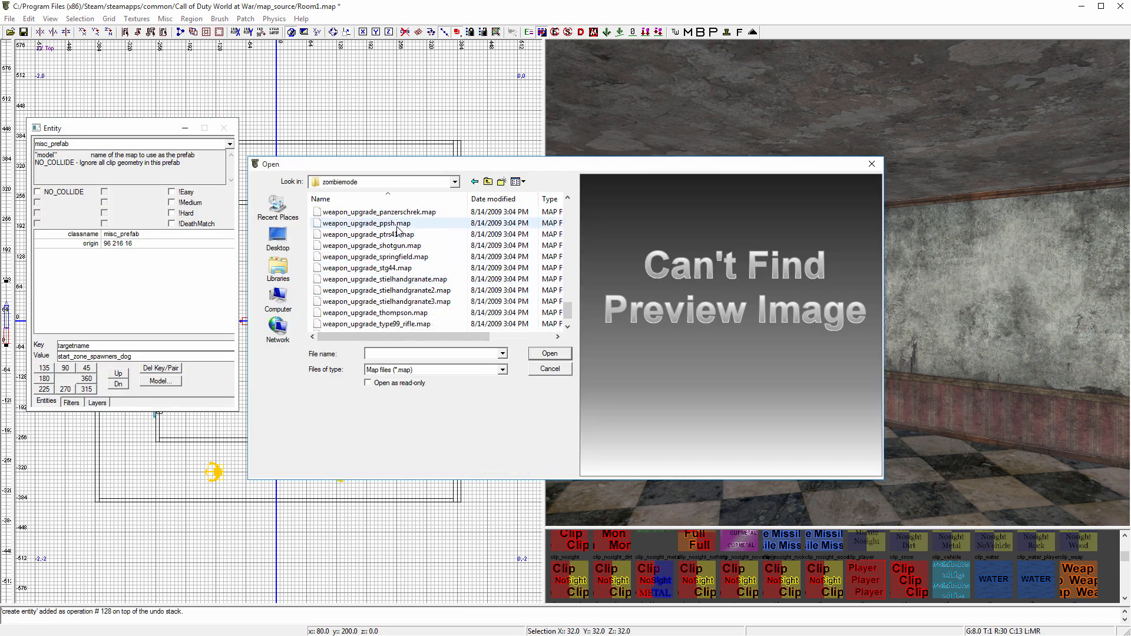
pyautogui.doubleClick(398, 227)
# - Move the PPSh weapon prefab northeast to the room's north wall
pyautogui.scroll(5, 321, 242)
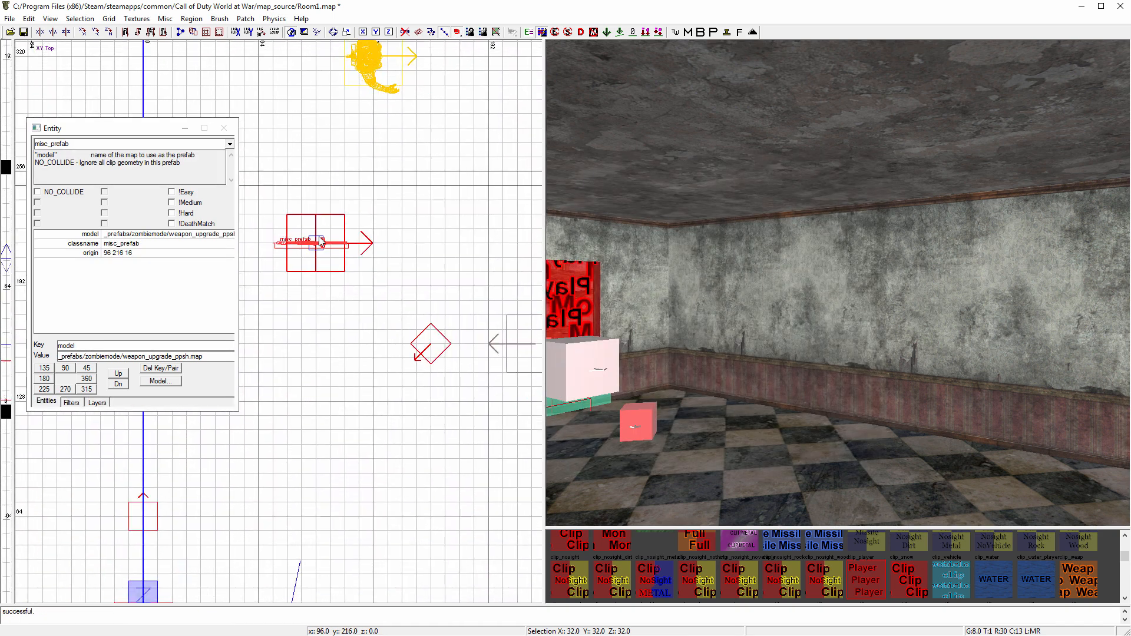
pyautogui.moveTo(319, 237); pyautogui.dragTo(366, 175)
pyautogui.press('n')
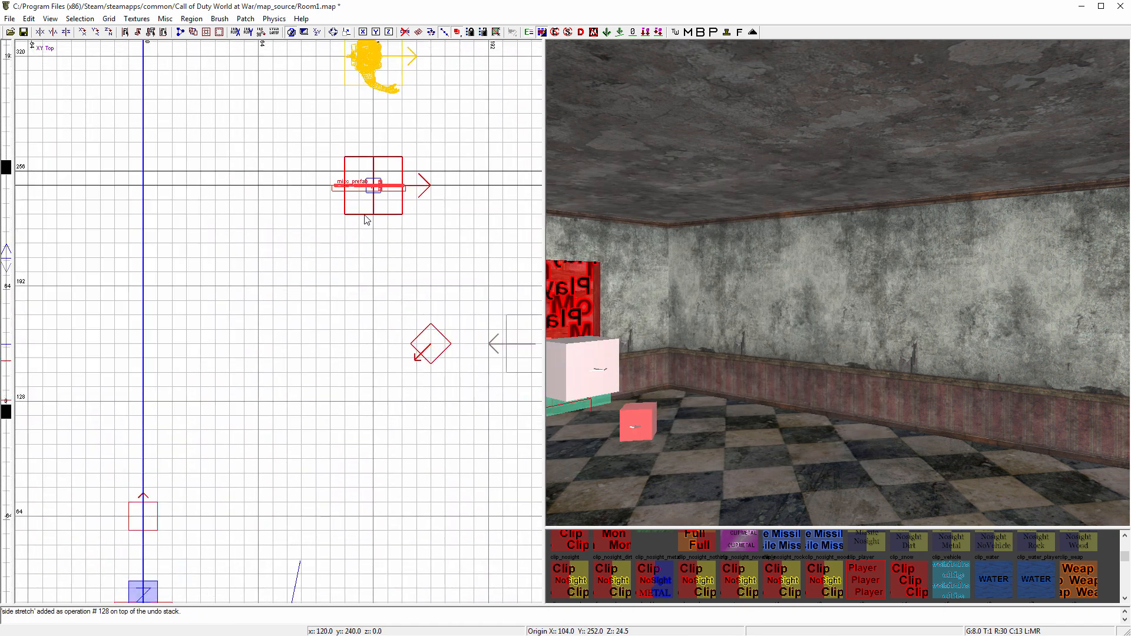
# - Nudge the PPSh weapon prefab against the north wall and raise it 40 units to chest height
pyautogui.scroll(3, 365, 219)
pyautogui.press('1')
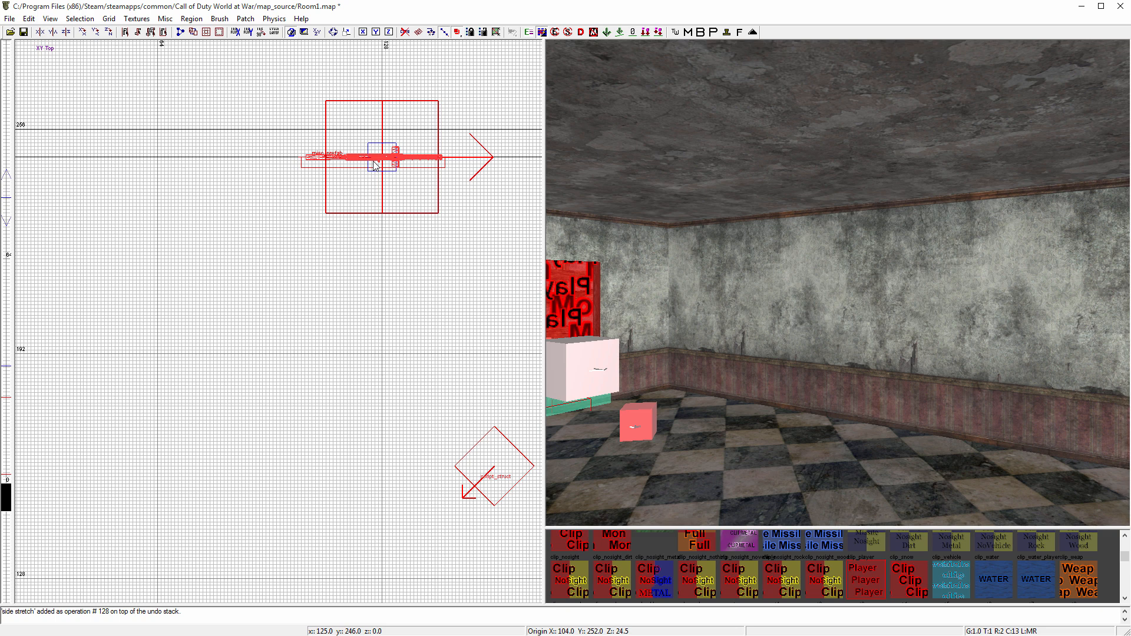
pyautogui.moveTo(374, 165); pyautogui.dragTo(376, 168)
pyautogui.press('4')
pyautogui.hotkey('ctrl', 'Tab')
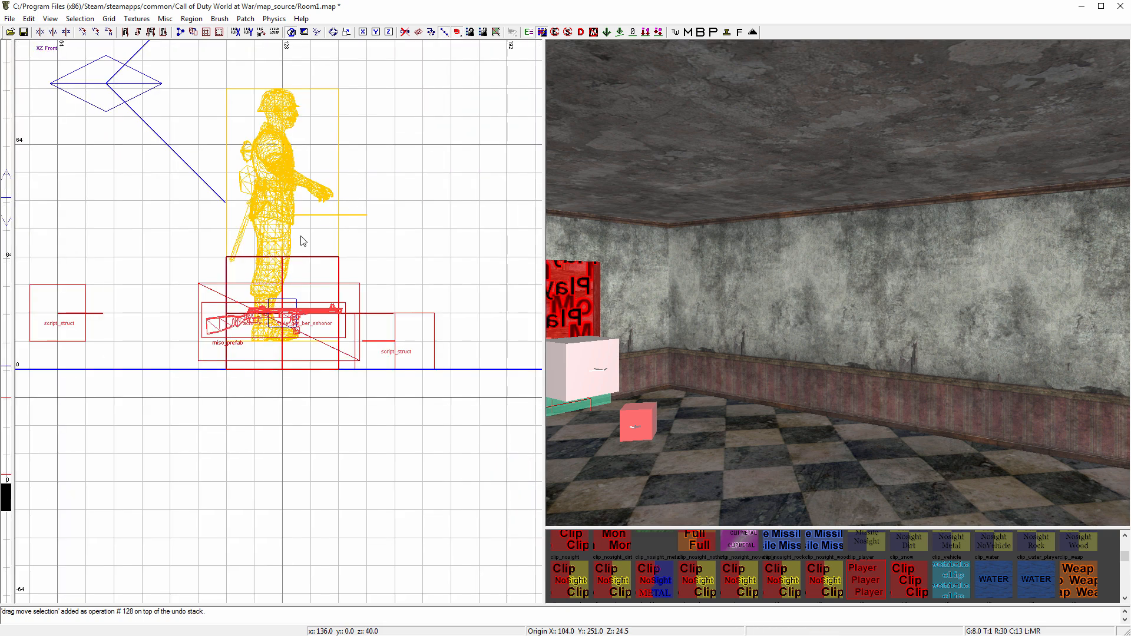
pyautogui.moveTo(282, 317); pyautogui.dragTo(284, 169)
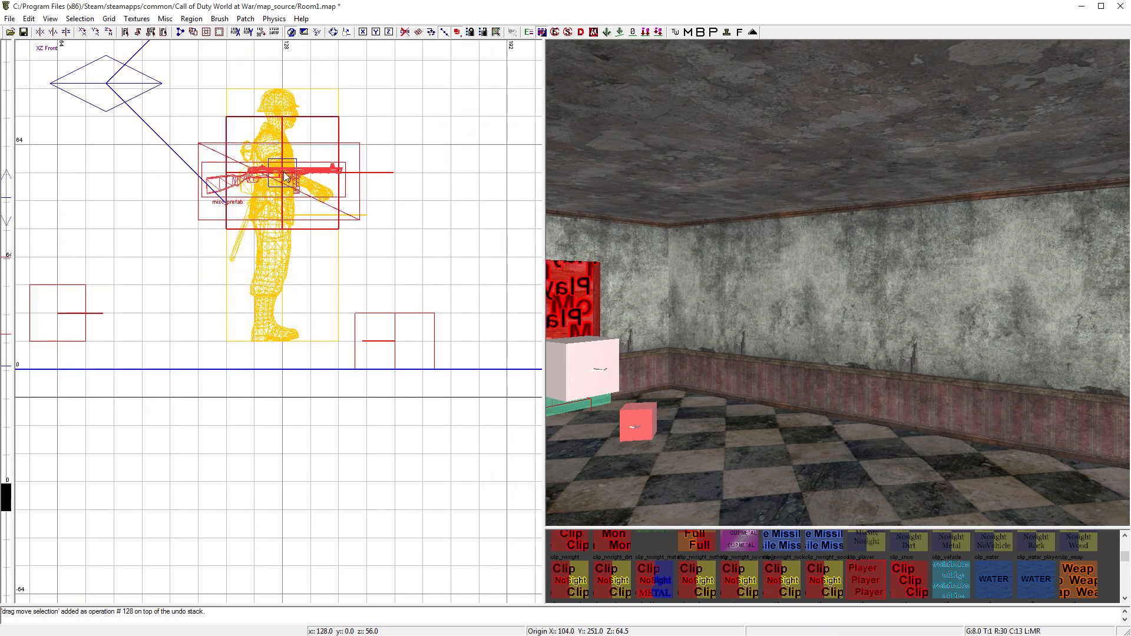
pyautogui.press('Escape')
# - Add a misc_prefab in the room's southwestern part using _prefabs/zombiemode/weapon_upgrade_m1carbine.map
pyautogui.hotkey('ctrl', 'Tab')
pyautogui.hotkey('ctrl', 'Tab')
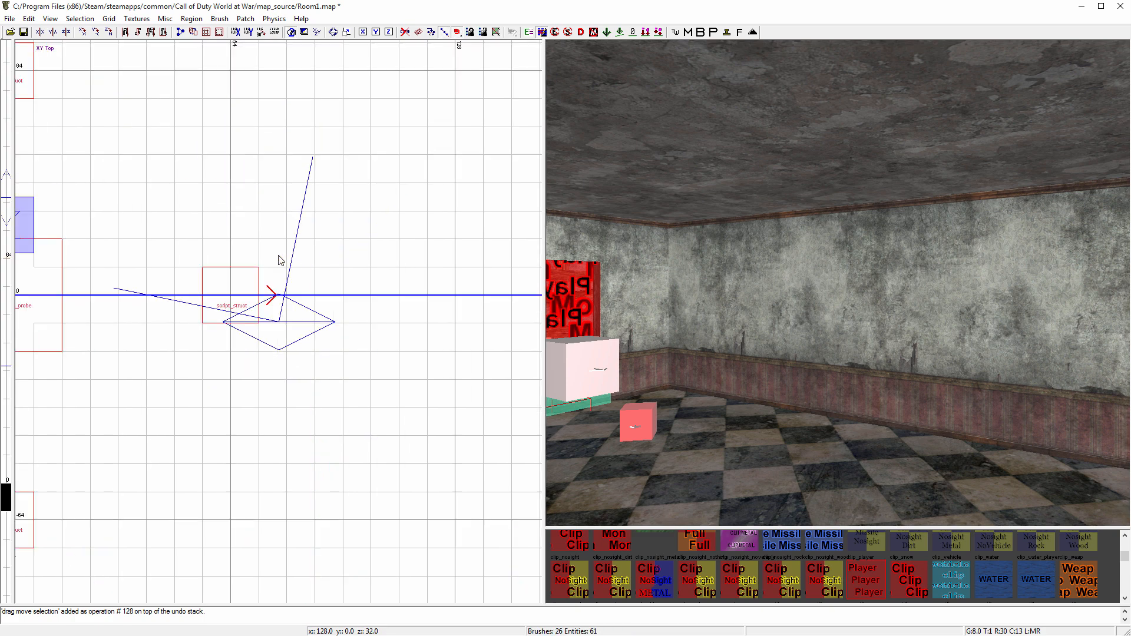
pyautogui.scroll(-5, 280, 257)
pyautogui.moveTo(292, 266); pyautogui.dragTo(260, 380, button='right')
pyautogui.rightClick(260, 380)
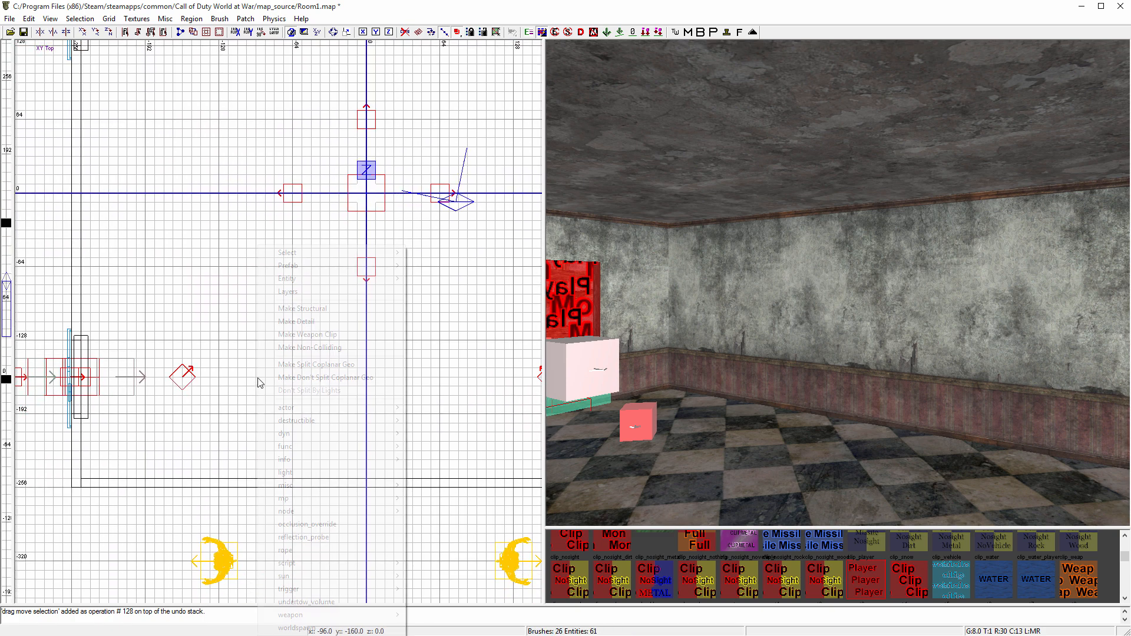
pyautogui.moveTo(321, 485)
pyautogui.click(428, 498)
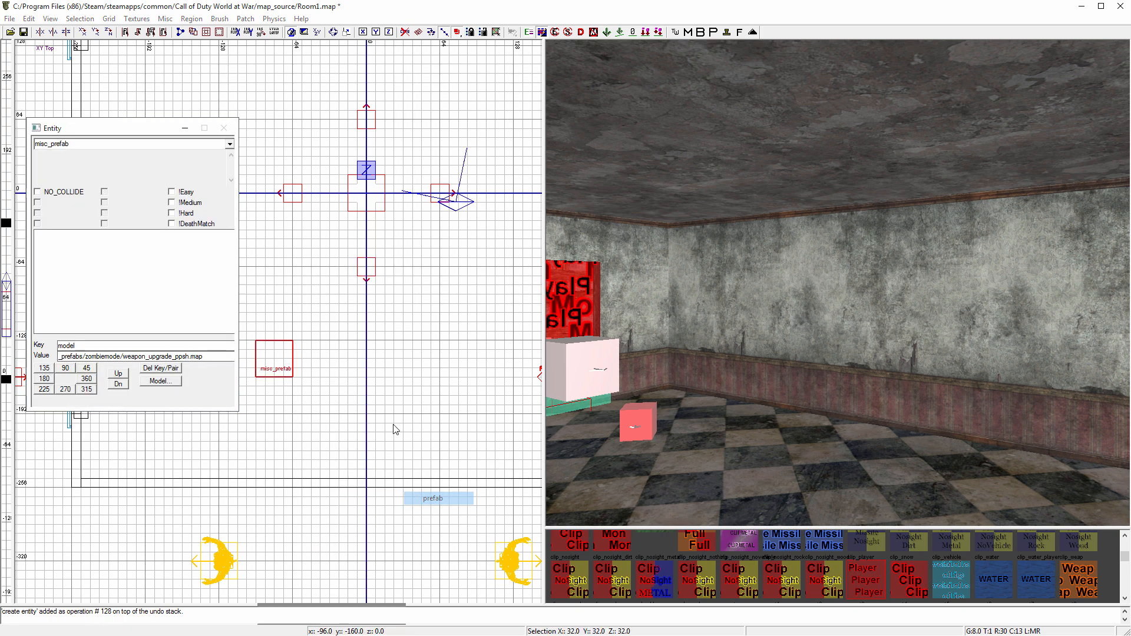
pyautogui.doubleClick(343, 312)
pyautogui.scroll(-5, 383, 294)
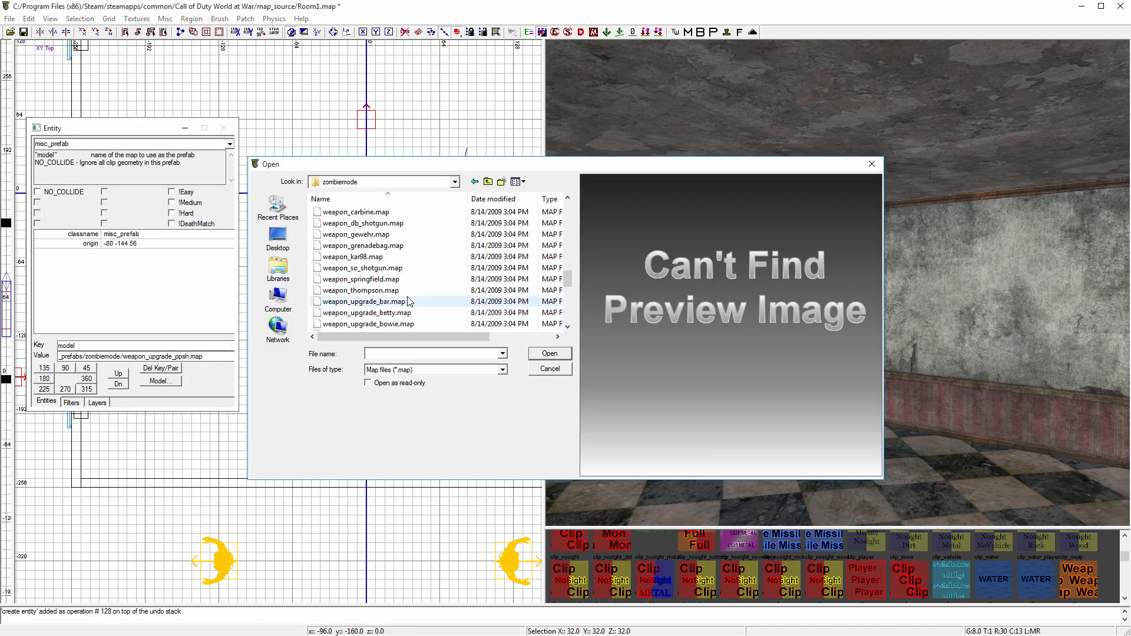
pyautogui.scroll(-6, 410, 302)
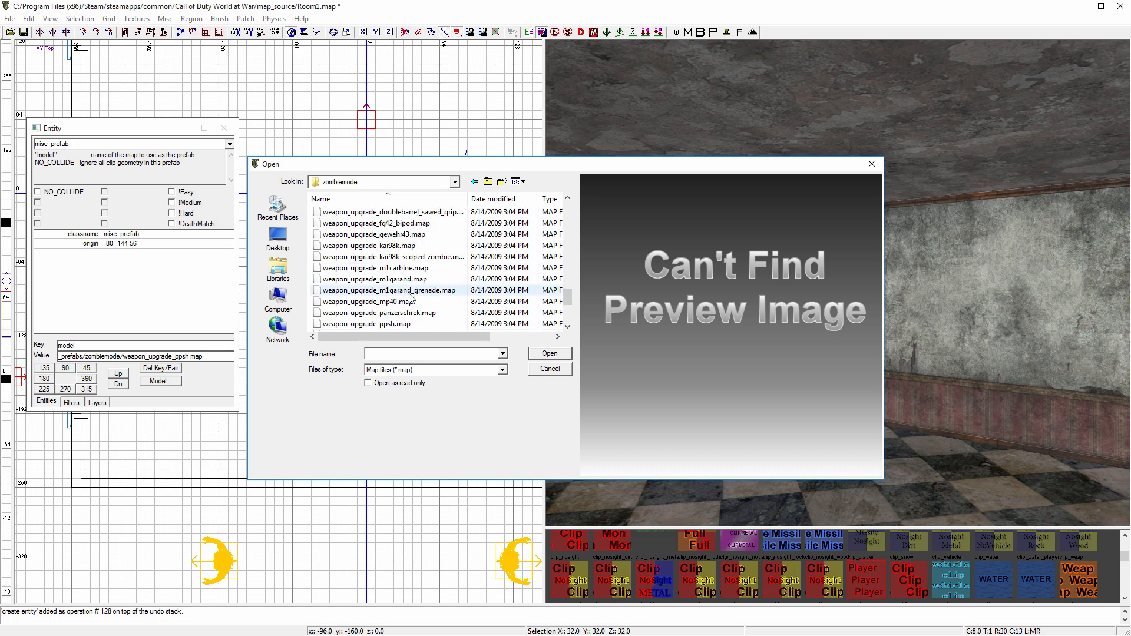
pyautogui.doubleClick(410, 284)
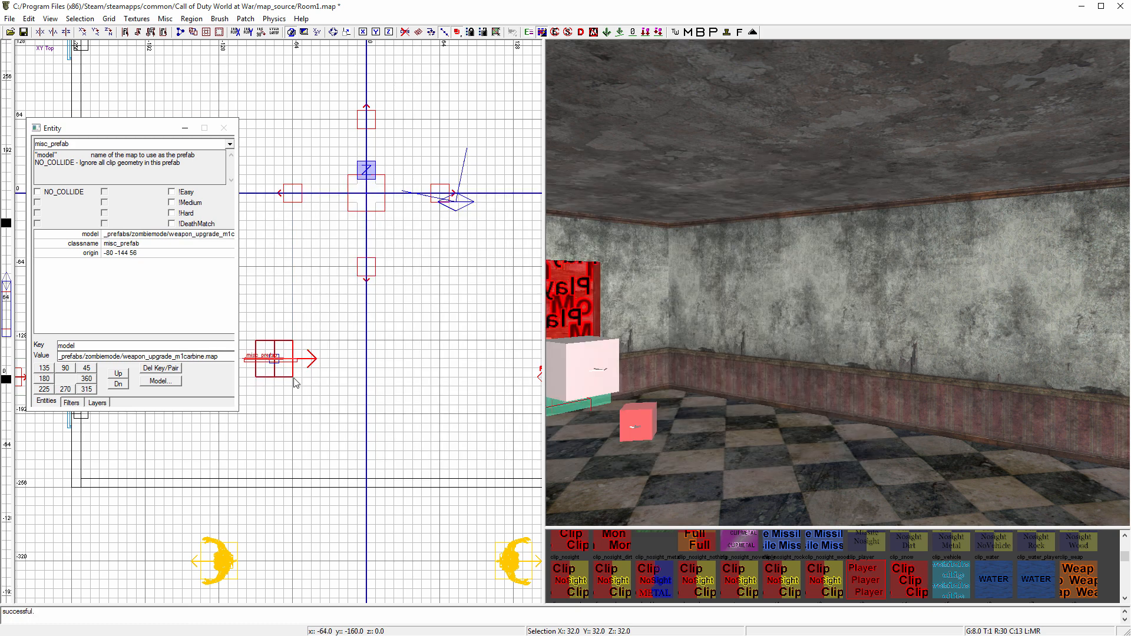
# - Rotate the M1 Carbine prefab 180 degrees about Z and move it southwest against the room's south wall
pyautogui.click(108, 32)
pyautogui.click(108, 32)
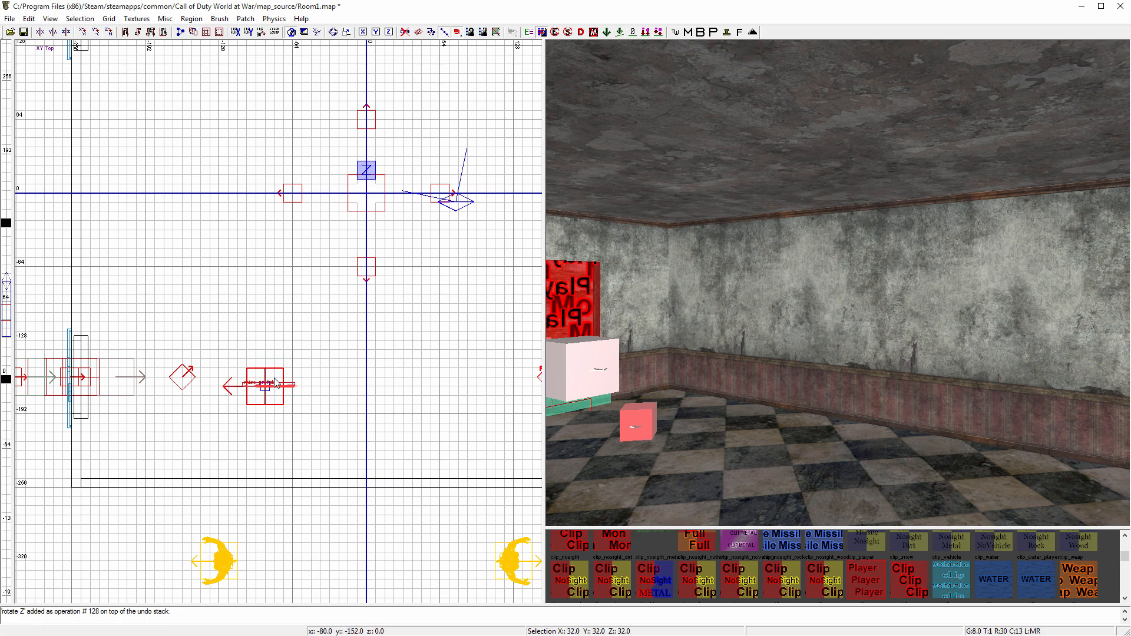
pyautogui.moveTo(273, 377); pyautogui.dragTo(227, 474)
pyautogui.scroll(5, 226, 474)
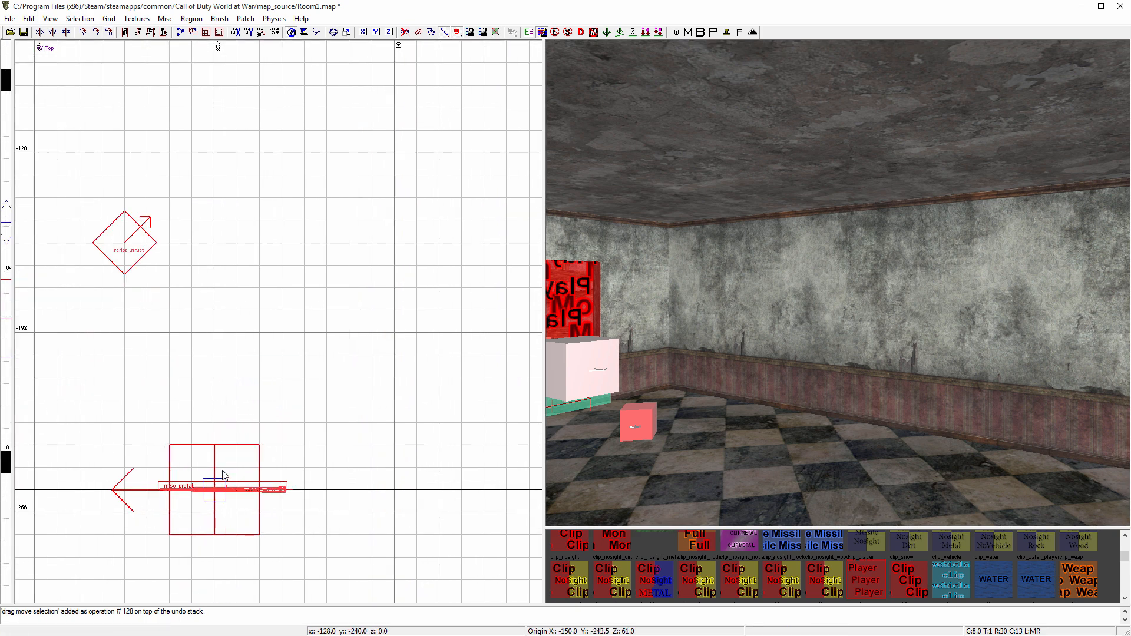
pyautogui.press('4')
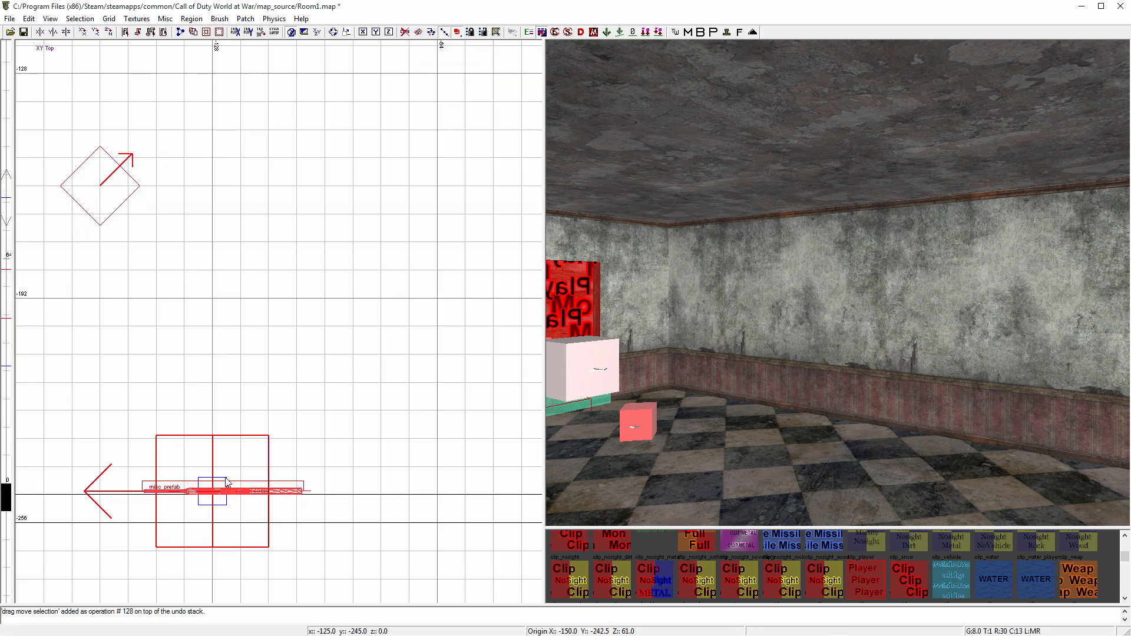
# - Check the wall weapon placement in the front and 3D views, deselect the M1 Carbine prefab, and save the map
pyautogui.hotkey('ctrl', 'Tab')
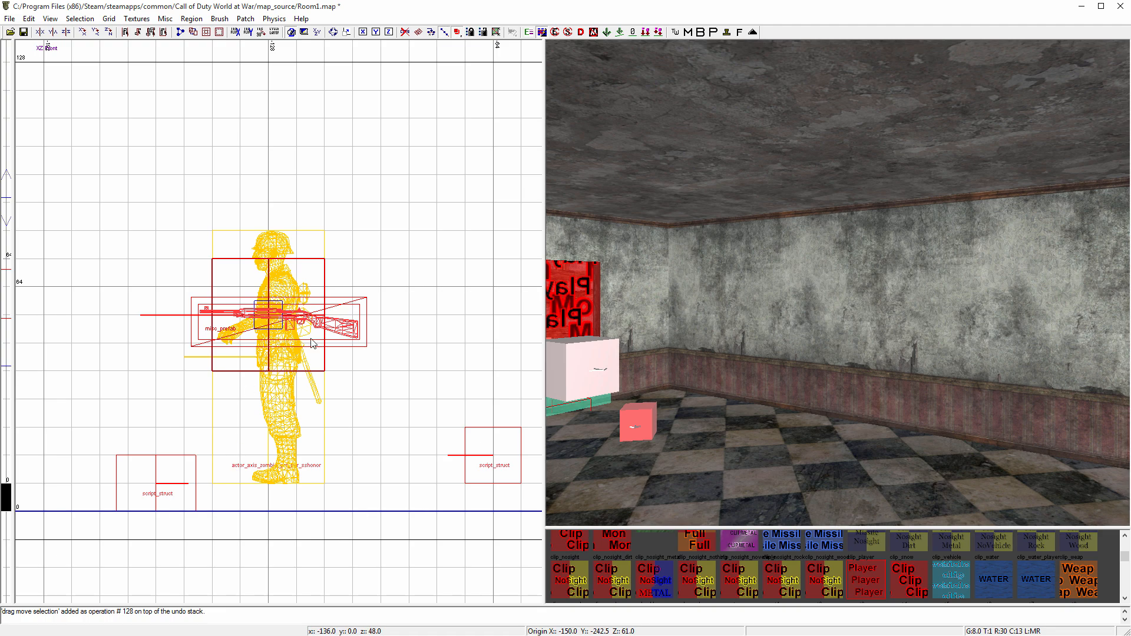
pyautogui.moveTo(670, 348)
pyautogui.mouseDown(button='right')
pyautogui.moveTo(707, 318)
pyautogui.moveTo(695, 294)
pyautogui.moveTo(670, 349)
pyautogui.mouseUp(button='right')
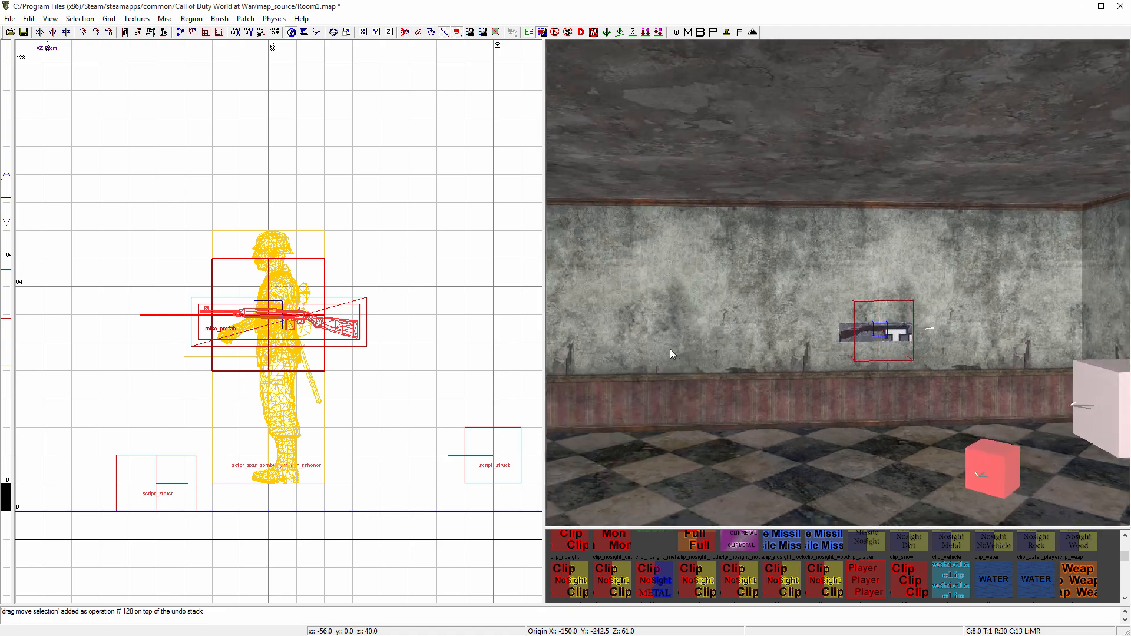
pyautogui.hotkey('ctrl', 'Tab')
pyautogui.hotkey('ctrl', 'Tab')
pyautogui.scroll(-3, 278, 321)
pyautogui.scroll(2, 278, 321)
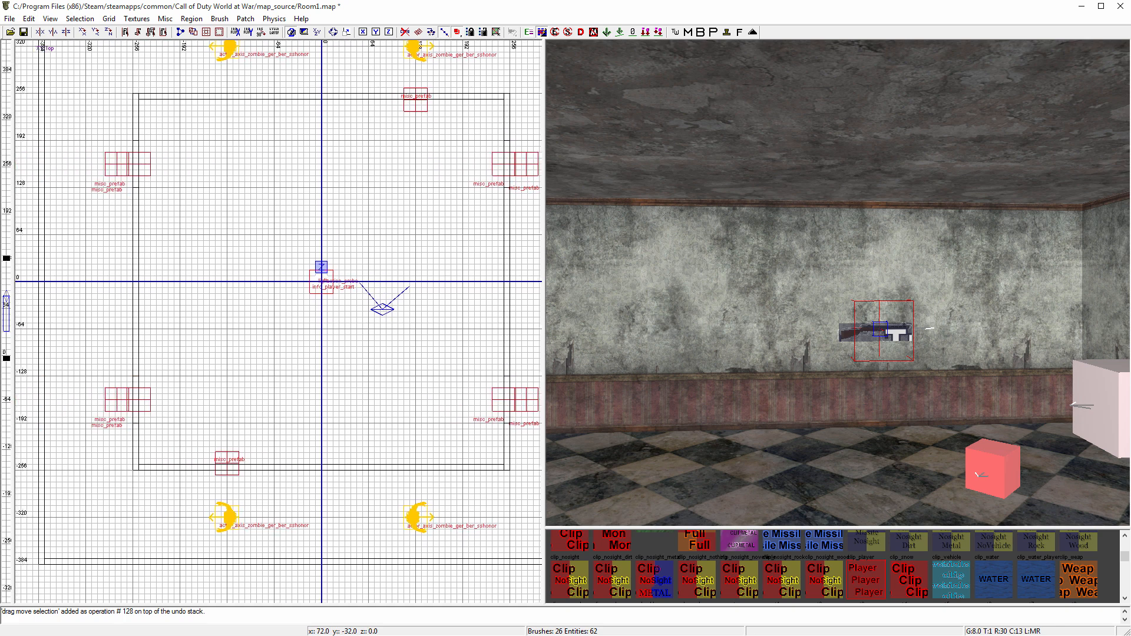
pyautogui.hotkey('ctrl', 's')
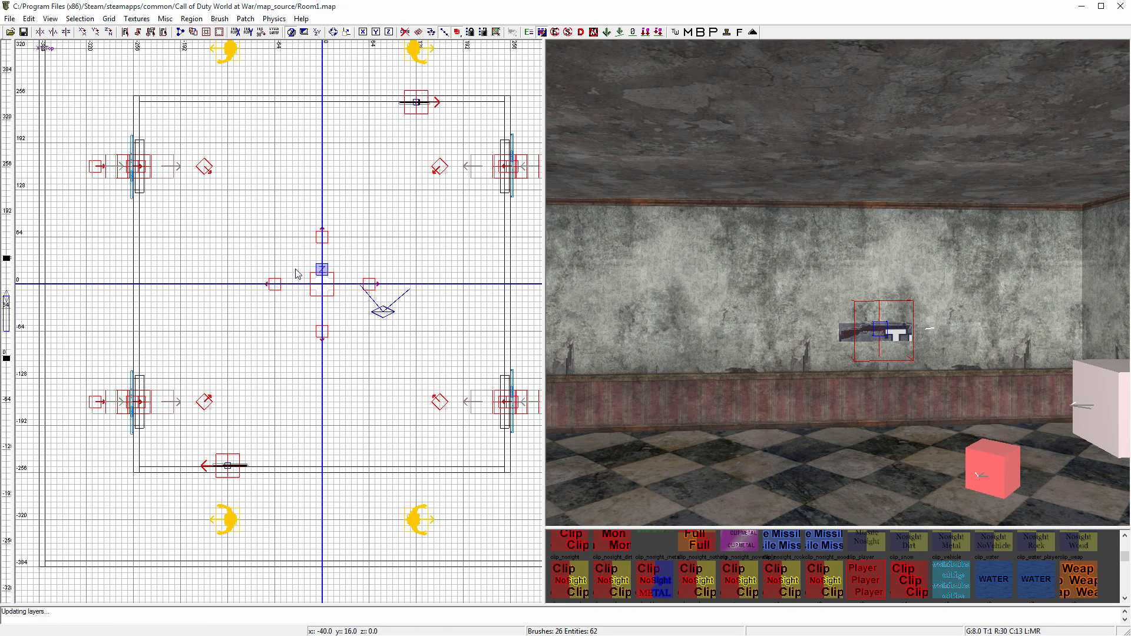
# - Load the tools textures and draw an 896 by 896 brush with the lightgrid_volume texture around the whole map
pyautogui.scroll(-2, 295, 248)
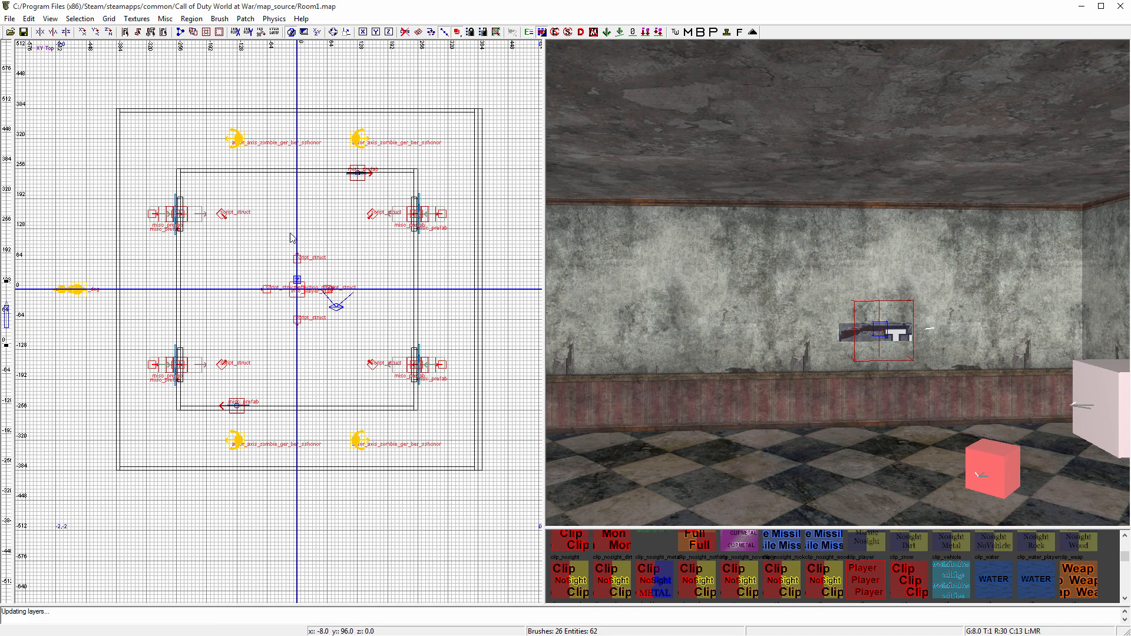
pyautogui.click(137, 18)
pyautogui.moveTo(176, 195)
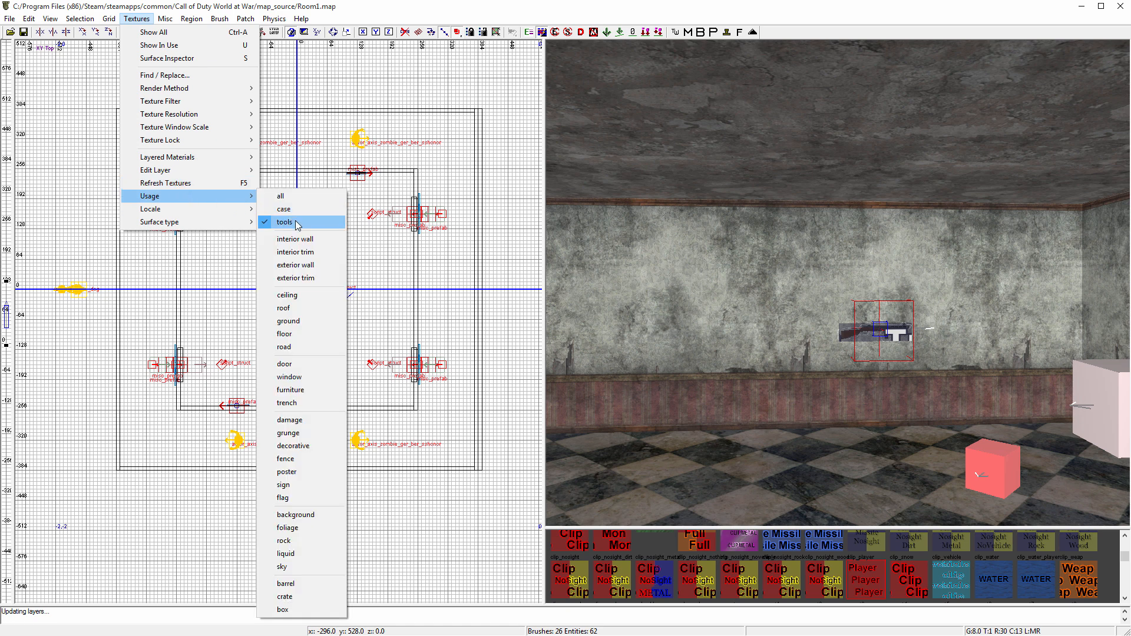
pyautogui.click(295, 225)
pyautogui.scroll(-3, 813, 571)
pyautogui.scroll(2, 765, 581)
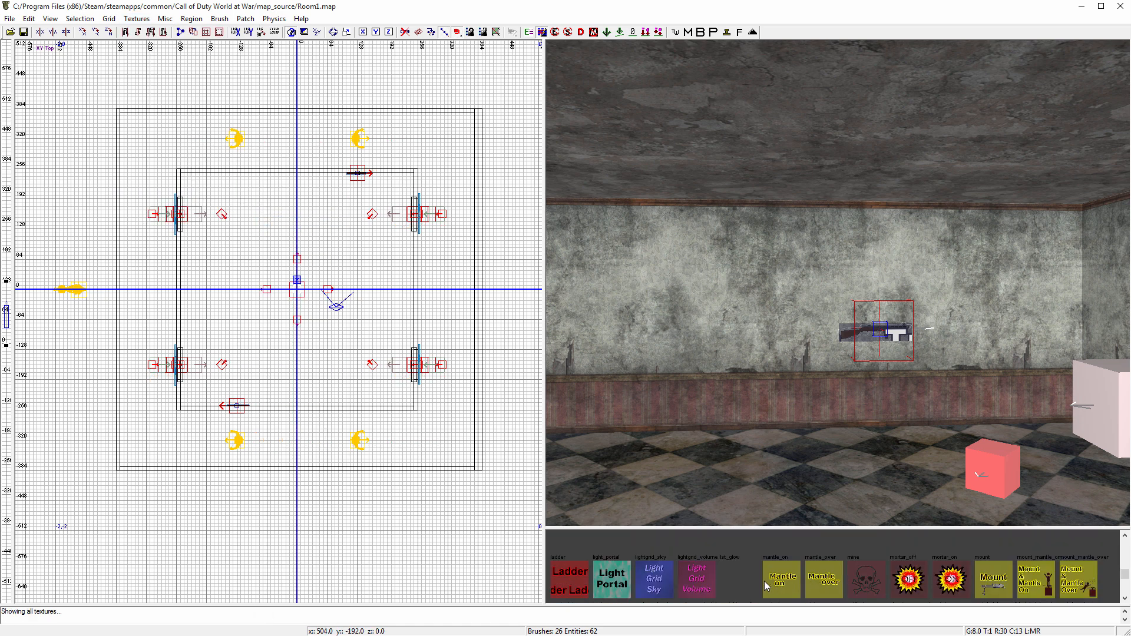
pyautogui.click(697, 579)
pyautogui.moveTo(88, 80)
pyautogui.mouseDown()
pyautogui.moveTo(467, 475)
pyautogui.moveTo(511, 501)
pyautogui.mouseUp()
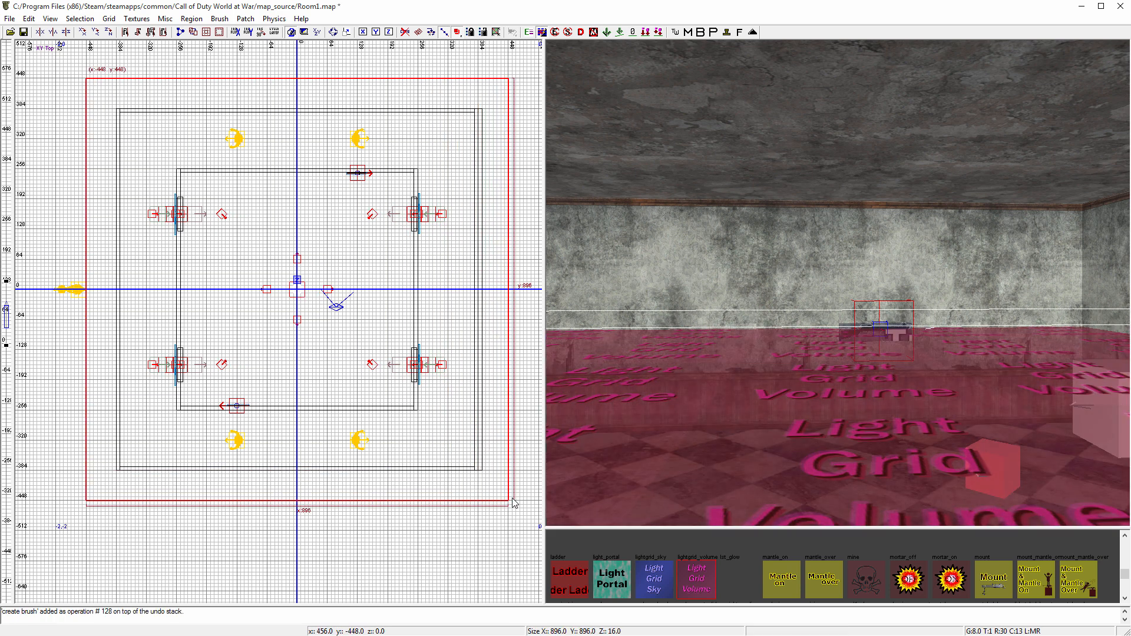
# - Stretch the light grid volume vertically past the floor and ceiling to about 256 units tall, and save the map
pyautogui.hotkey('ctrl', 'Tab')
pyautogui.moveTo(284, 396); pyautogui.dragTo(291, 440)
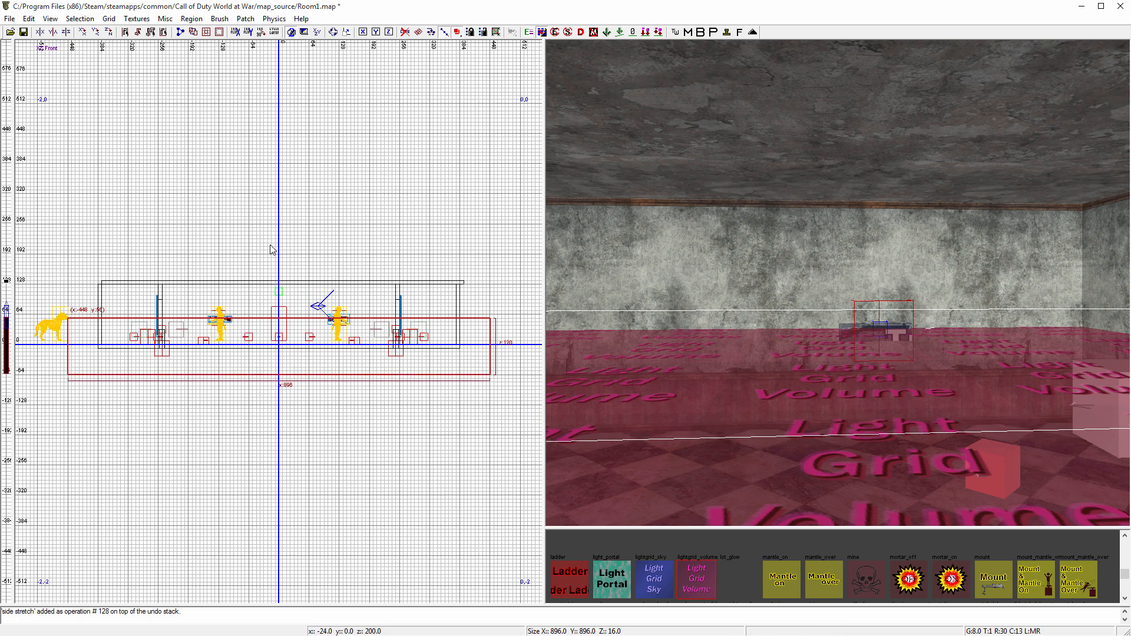
pyautogui.moveTo(271, 245); pyautogui.dragTo(274, 182)
pyautogui.press('Escape')
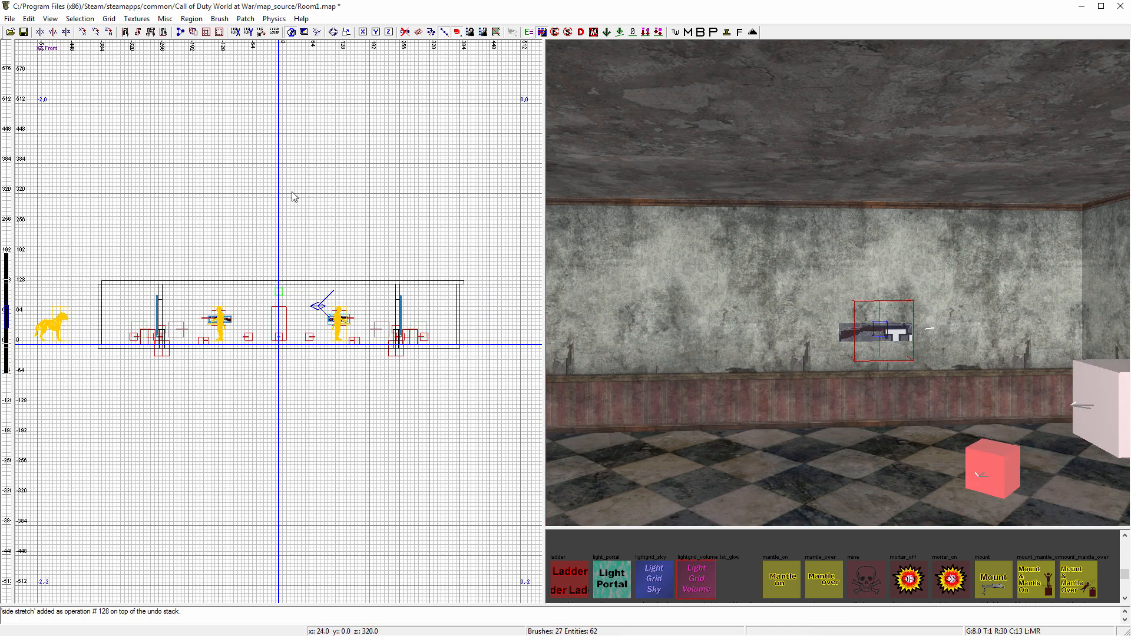
pyautogui.hotkey('ctrl', 's')
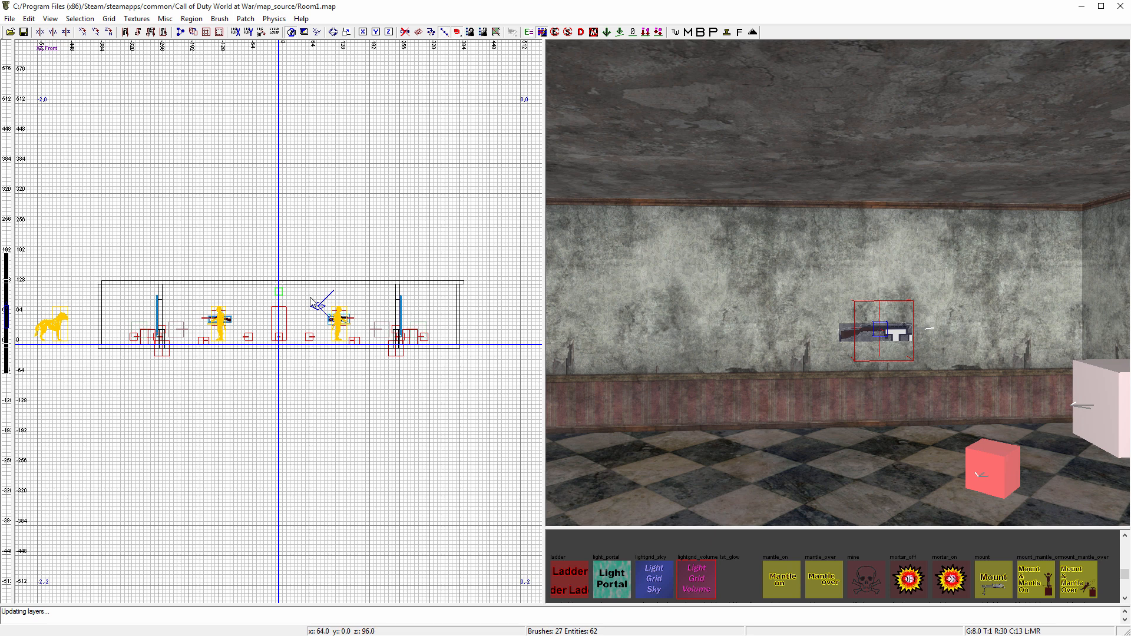
pyautogui.hotkey('ctrl', 'Tab')
pyautogui.hotkey('ctrl', 'Tab')
pyautogui.moveTo(813, 324); pyautogui.dragTo(815, 325, button='right')
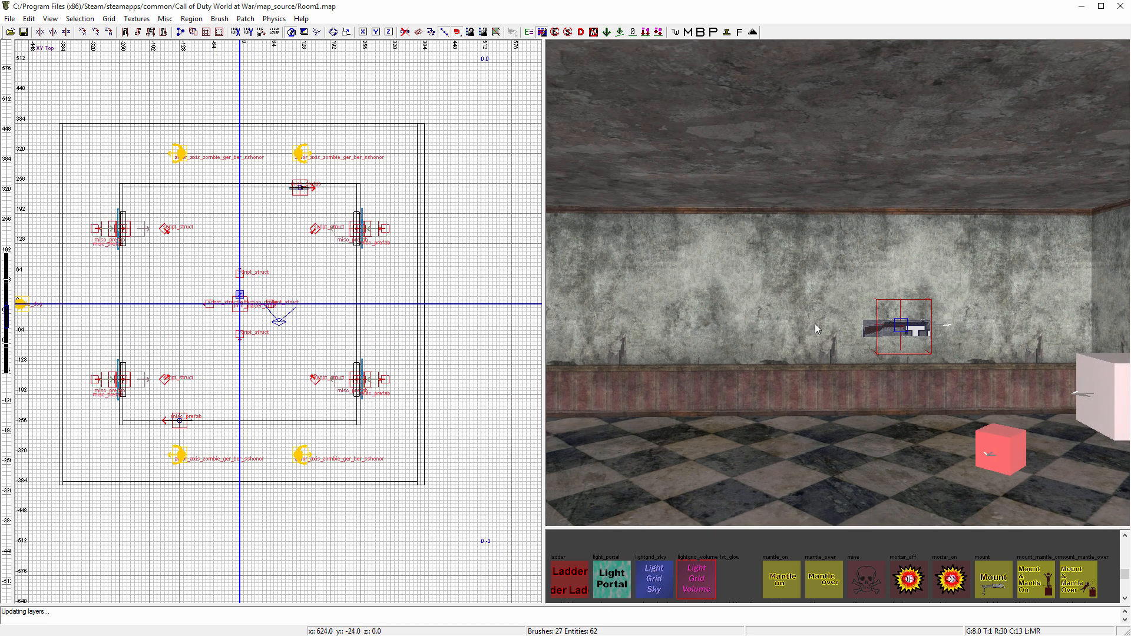
pyautogui.scroll(-6, 815, 326)
pyautogui.scroll(1, 815, 325)
pyautogui.press('f')
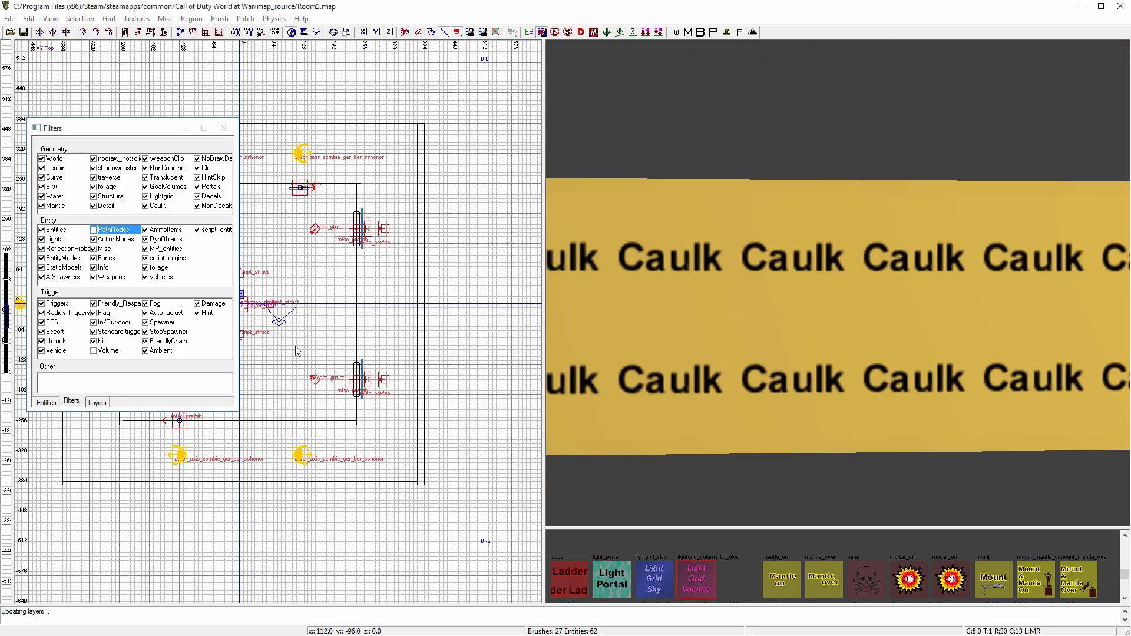
pyautogui.click(92, 351)
pyautogui.click(93, 352)
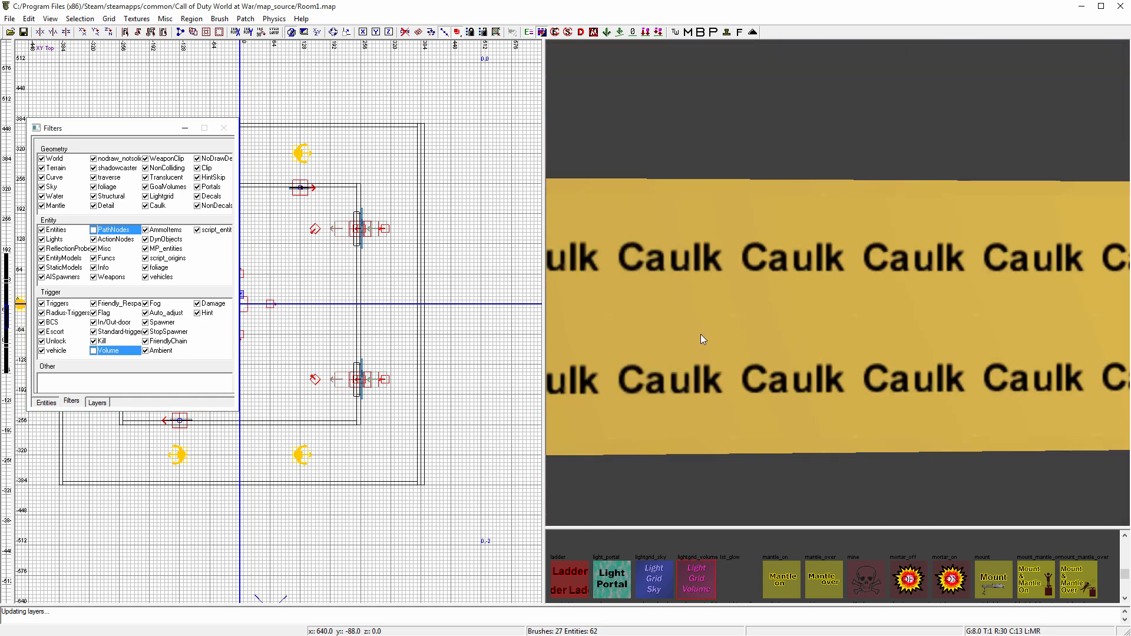
pyautogui.press('f')
pyautogui.scroll(3, 767, 331)
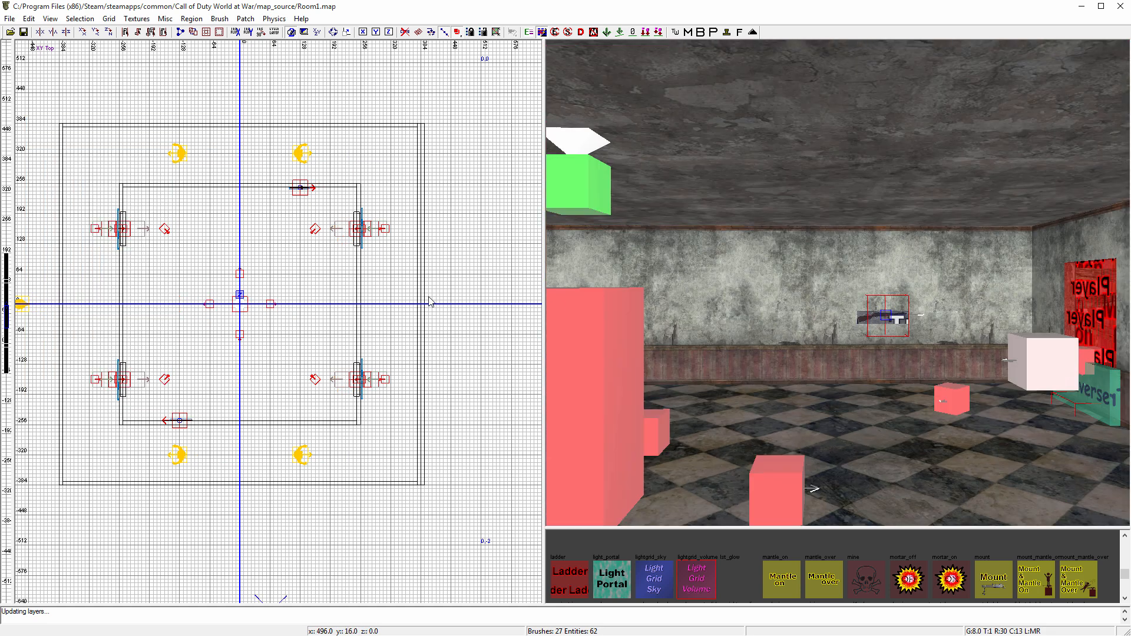
# - Create a trigger_multiple in the room and stretch it to 512 by 512 units so it covers the inner room
pyautogui.rightClick(242, 247)
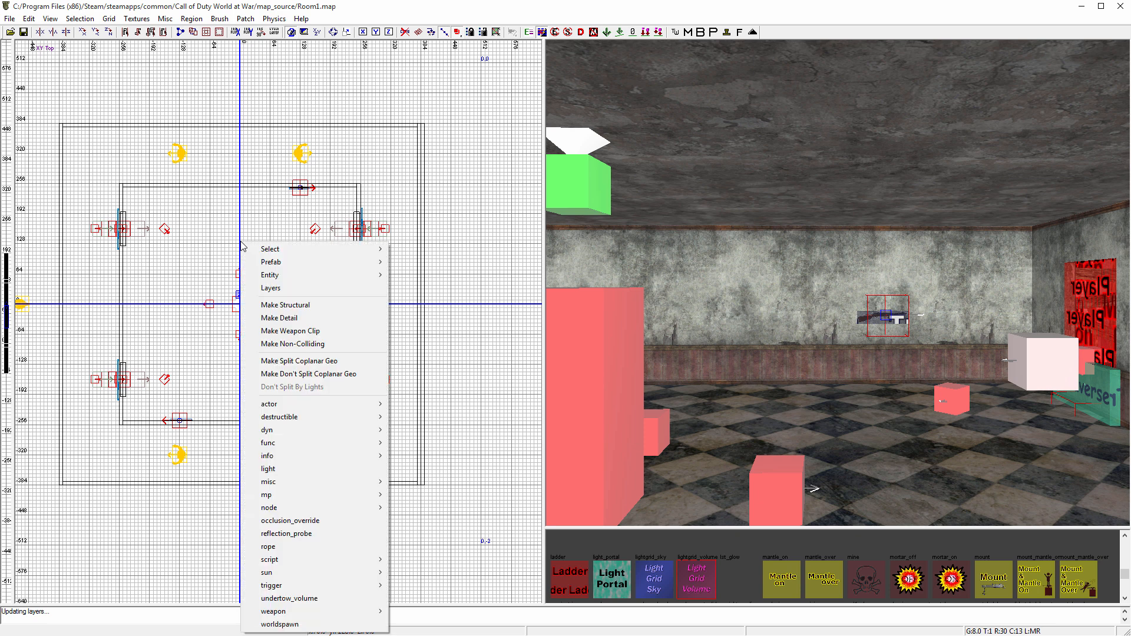
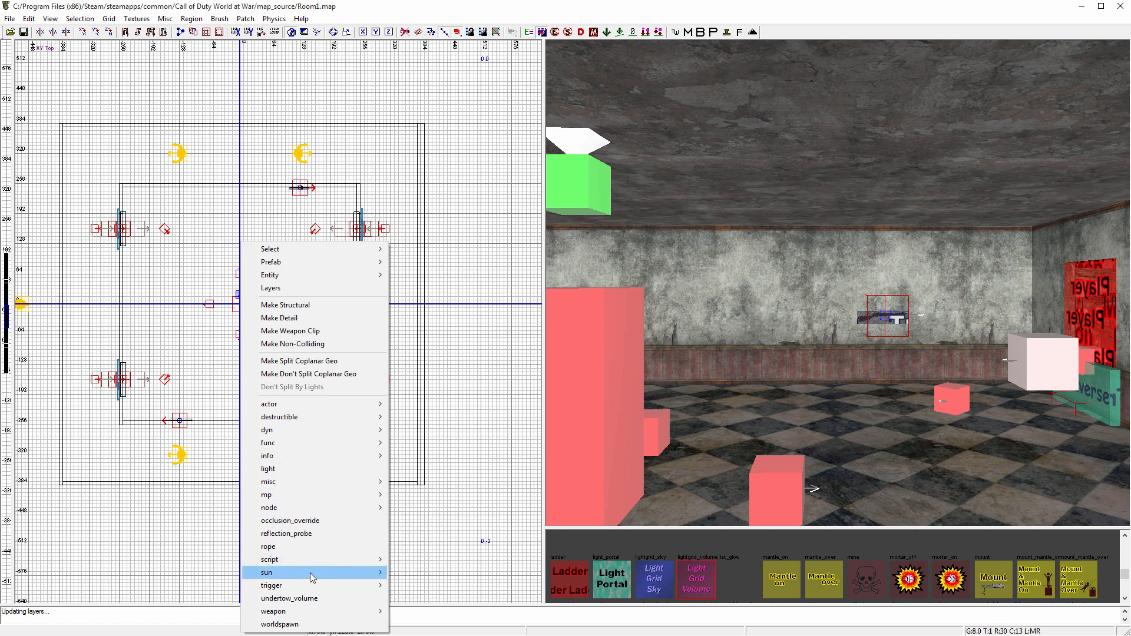
pyautogui.moveTo(316, 589)
pyautogui.click(420, 533)
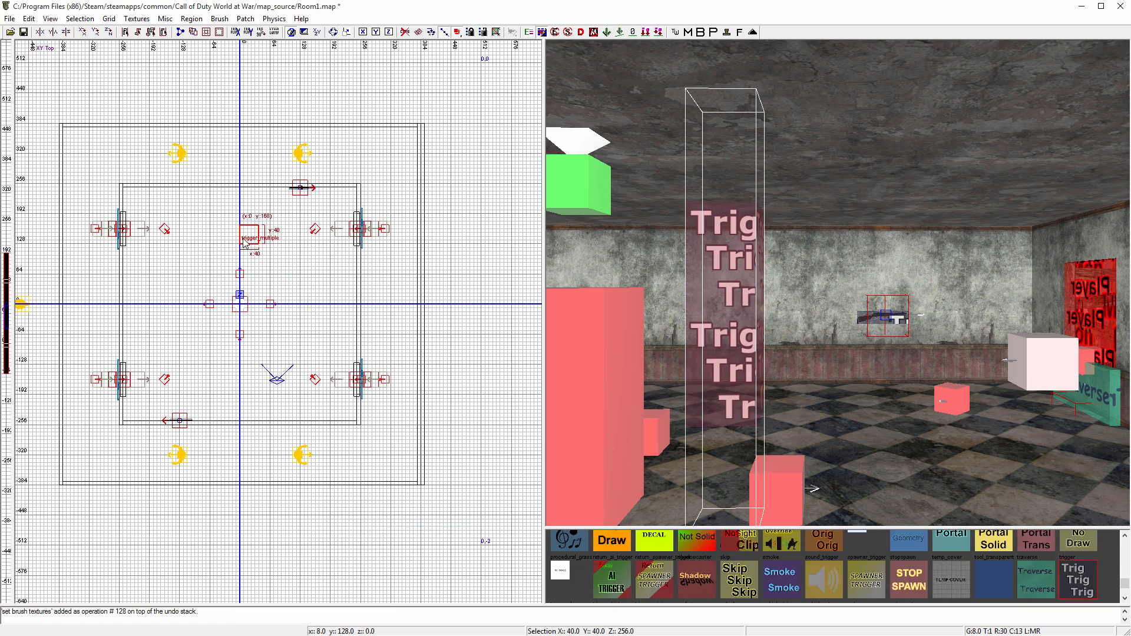
pyautogui.moveTo(148, 210)
pyautogui.mouseDown()
pyautogui.moveTo(131, 197)
pyautogui.moveTo(372, 435)
pyautogui.mouseUp()
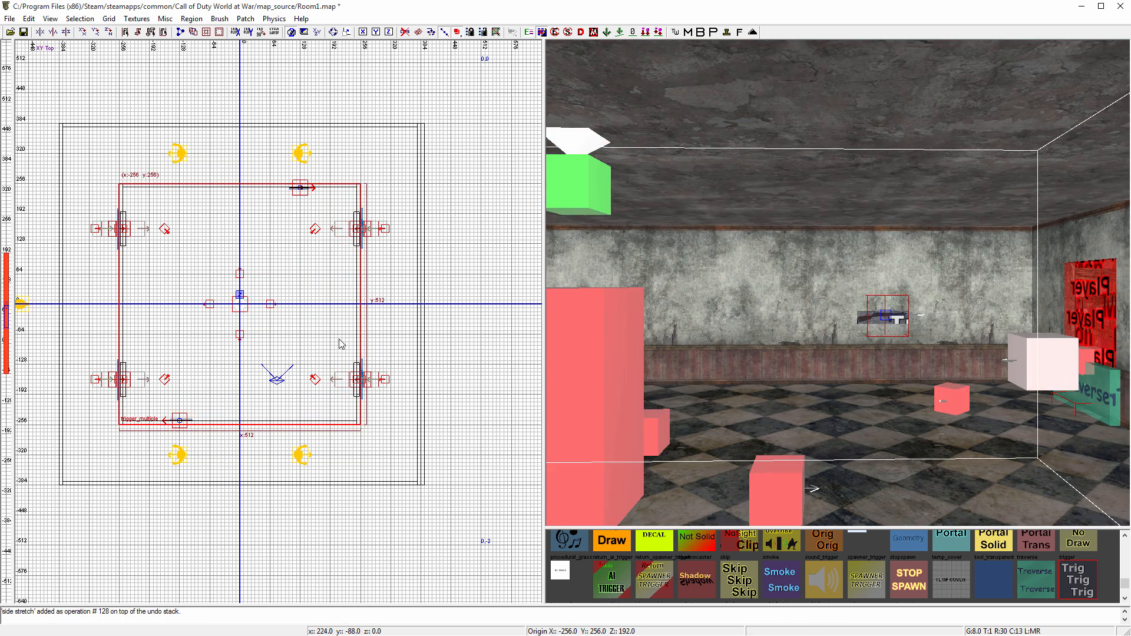
# - Resize the room trigger vertically to 120 units, spanning from the floor to just below the ceiling, and reselect it
pyautogui.hotkey('ctrl', 'Tab')
pyautogui.moveTo(283, 405); pyautogui.dragTo(284, 375)
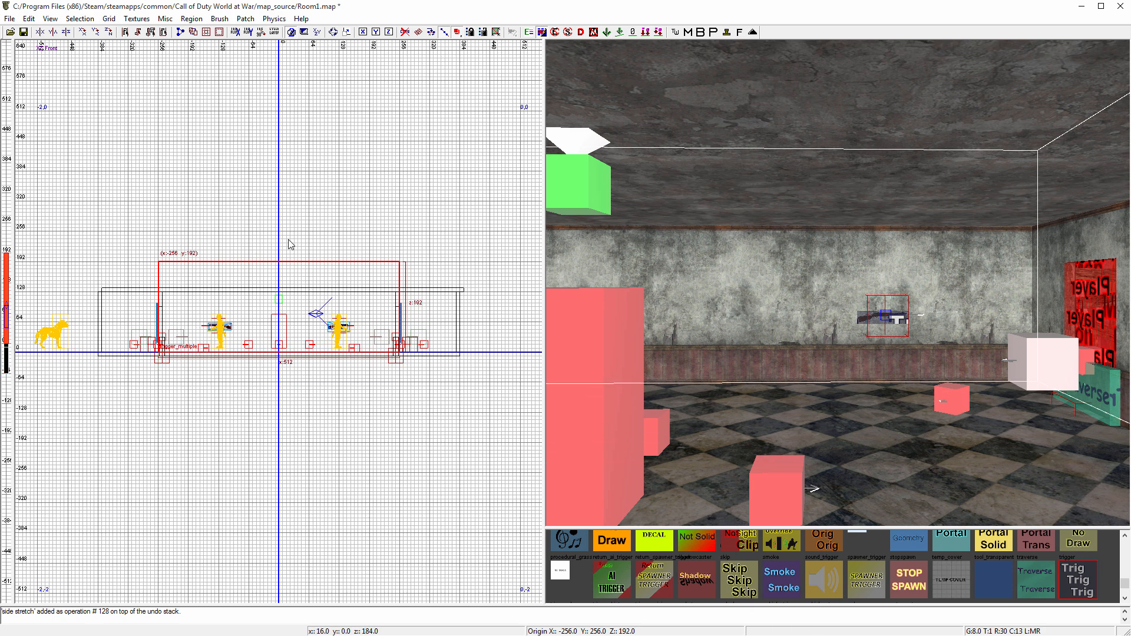
pyautogui.moveTo(289, 236); pyautogui.dragTo(296, 268)
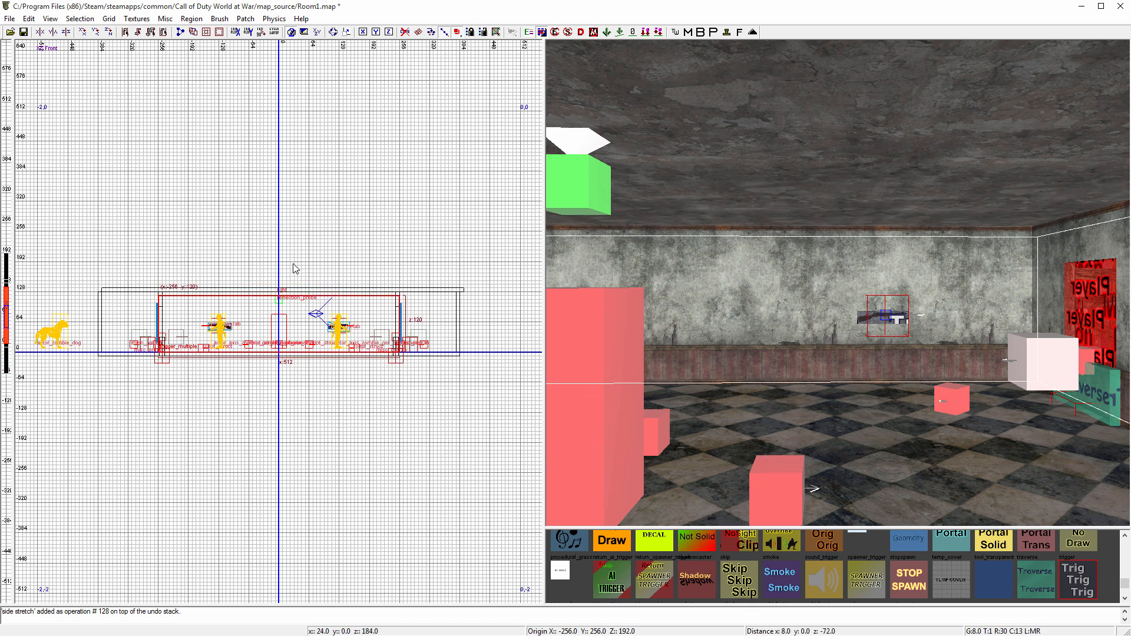
pyautogui.keyDown('ctrl'); pyautogui.moveTo(766, 323); pyautogui.dragTo(763, 299, button='right'); pyautogui.keyUp('ctrl')
pyautogui.press('Escape')
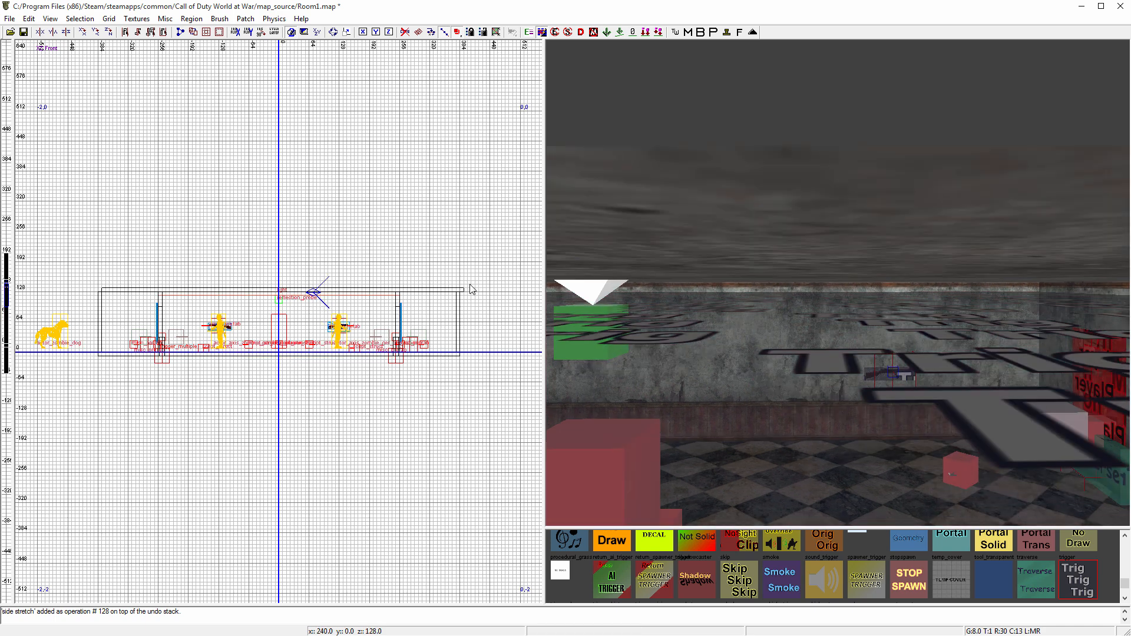
pyautogui.keyDown('shift'); pyautogui.click(764, 326); pyautogui.keyUp('shift')
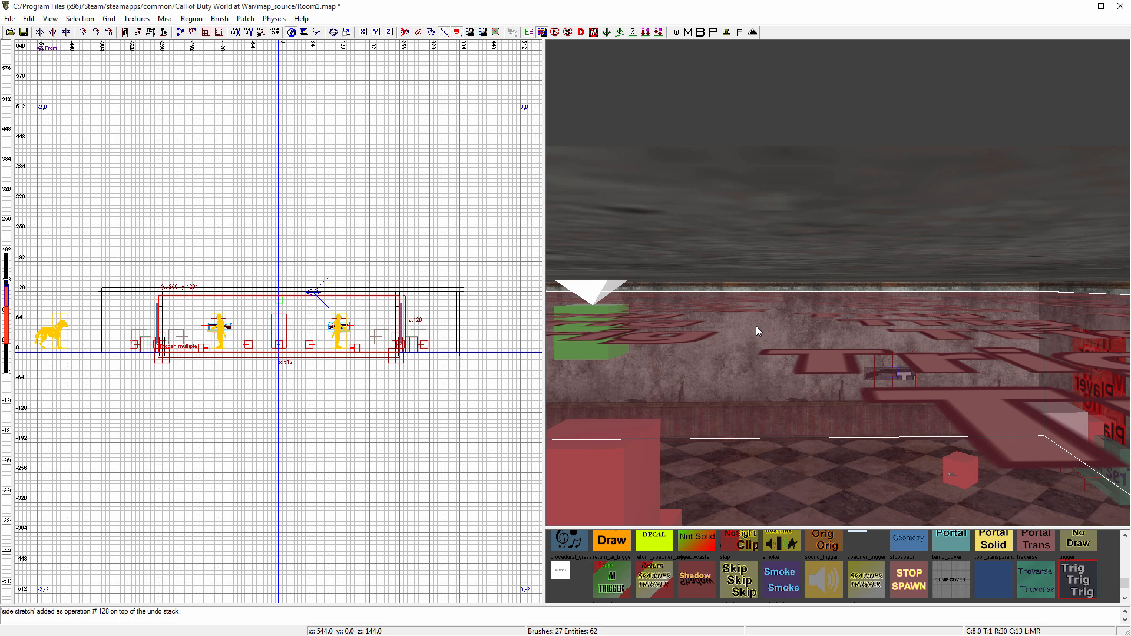
# - Give the room's trigger_multiple the targetname playable_area and deselect it
pyautogui.press('n')
pyautogui.moveTo(123, 345); pyautogui.dragTo(43, 344)
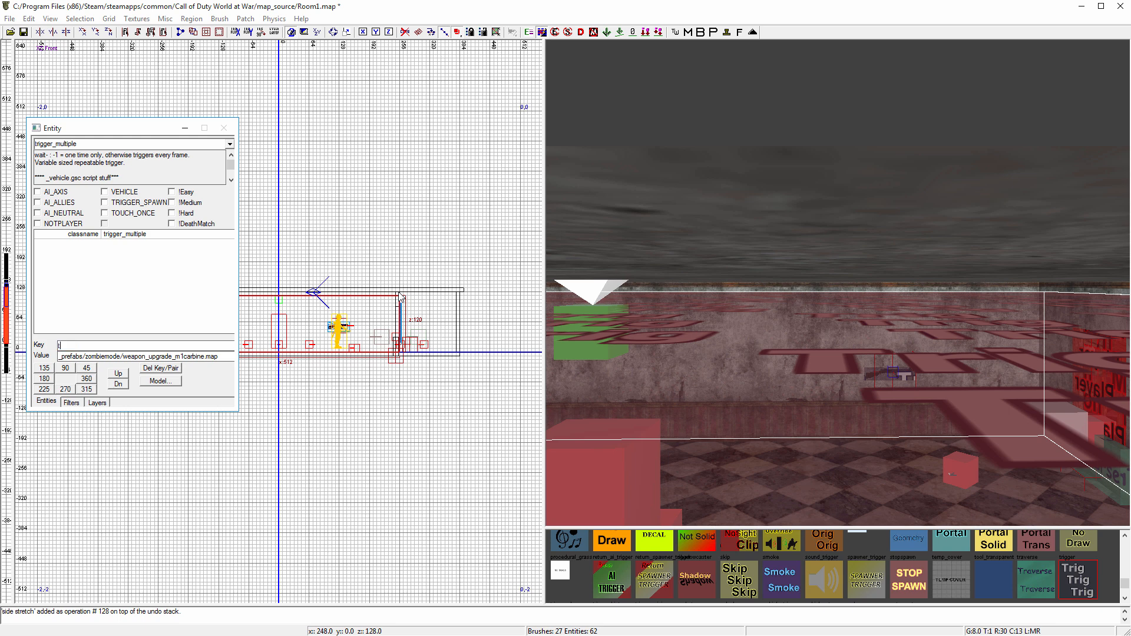
pyautogui.press('Return')
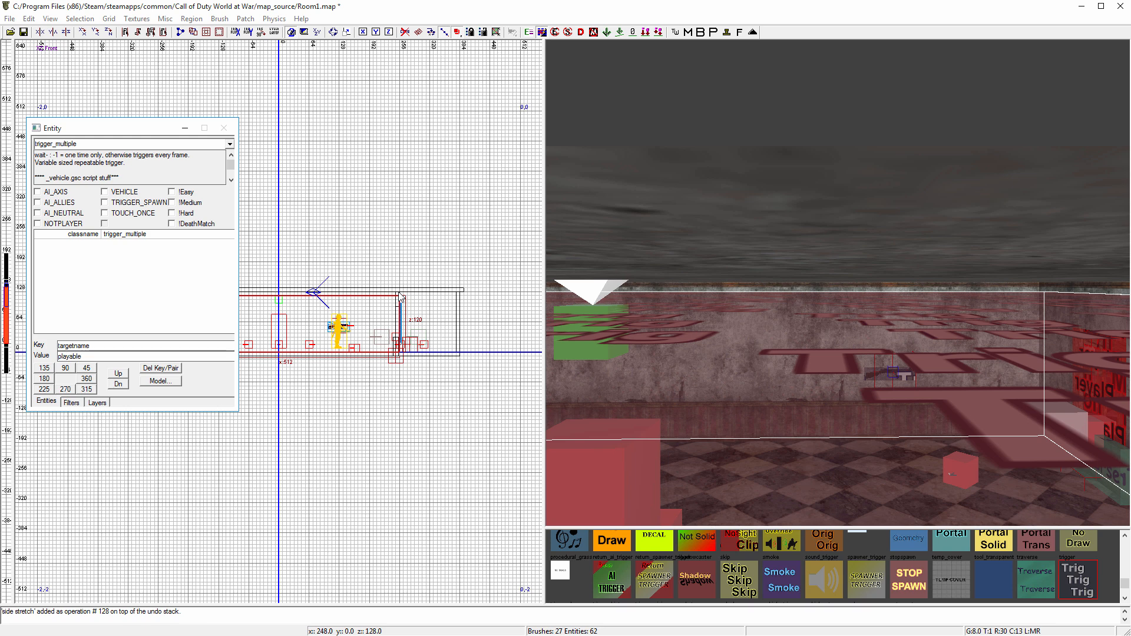
pyautogui.press('Return')
pyautogui.press('n')
pyautogui.press('Escape')
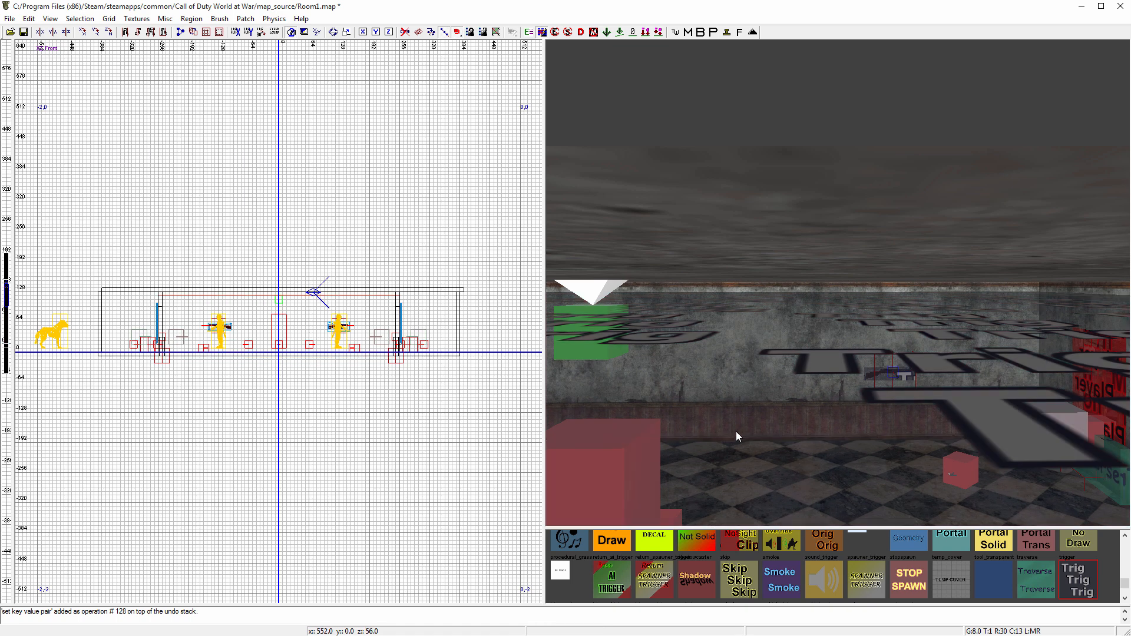
# - Create an info_volume entity inside the room in the top-down view
pyautogui.keyDown('ctrl'); pyautogui.moveTo(757, 418); pyautogui.dragTo(755, 429, button='right'); pyautogui.keyUp('ctrl')
pyautogui.hotkey('ctrl', 'Tab')
pyautogui.hotkey('ctrl', 'Tab')
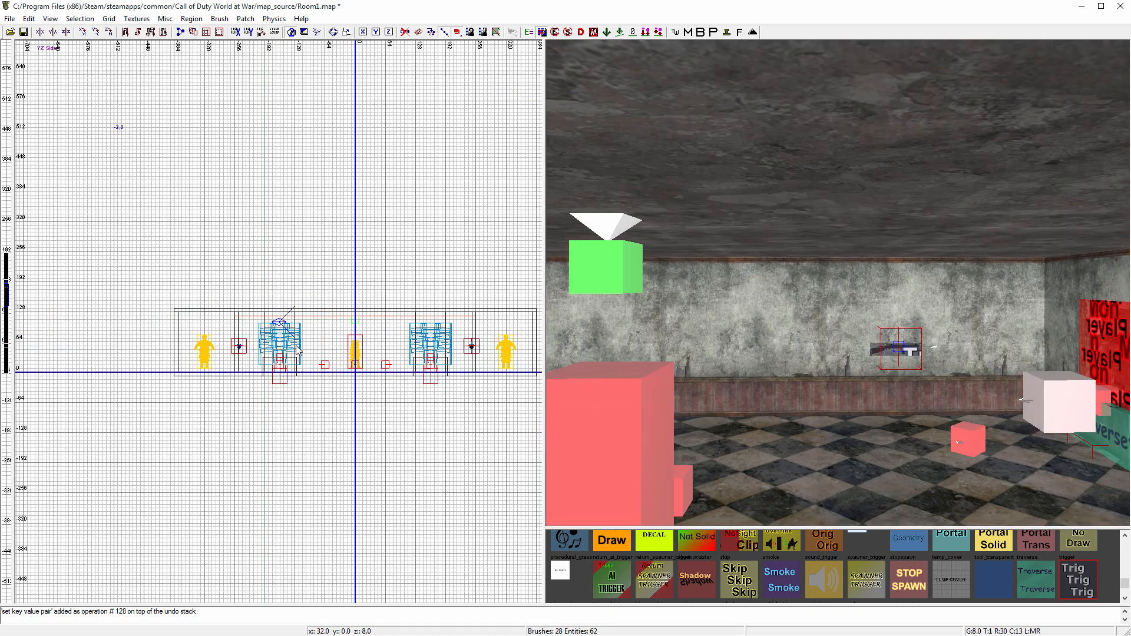
pyautogui.moveTo(213, 287); pyautogui.dragTo(247, 399, button='right')
pyautogui.rightClick(263, 309)
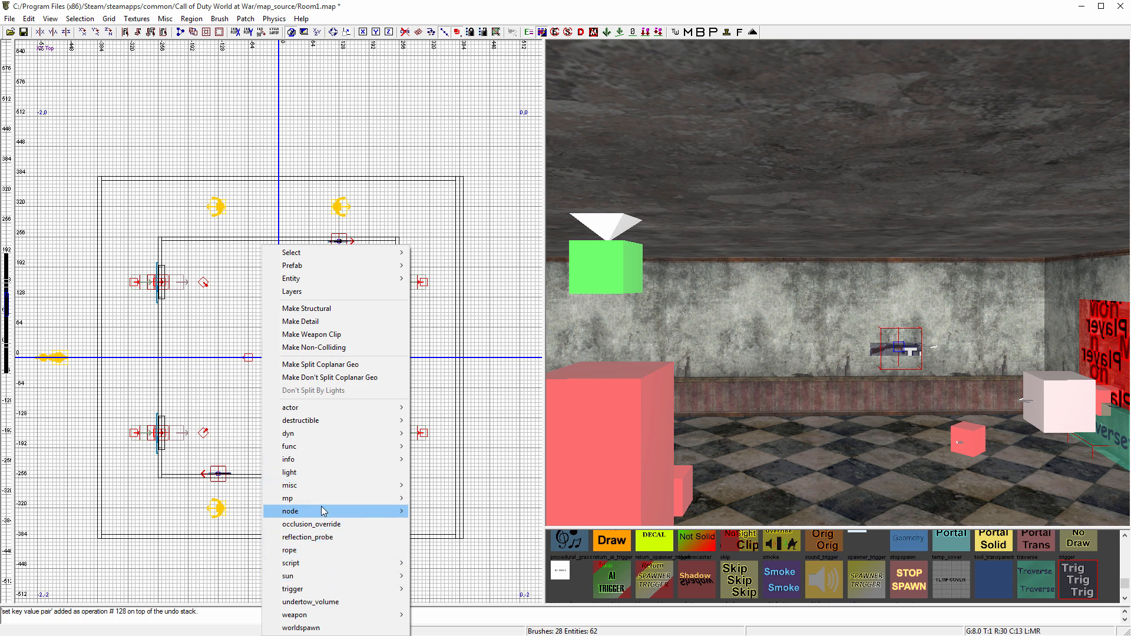
pyautogui.moveTo(320, 460)
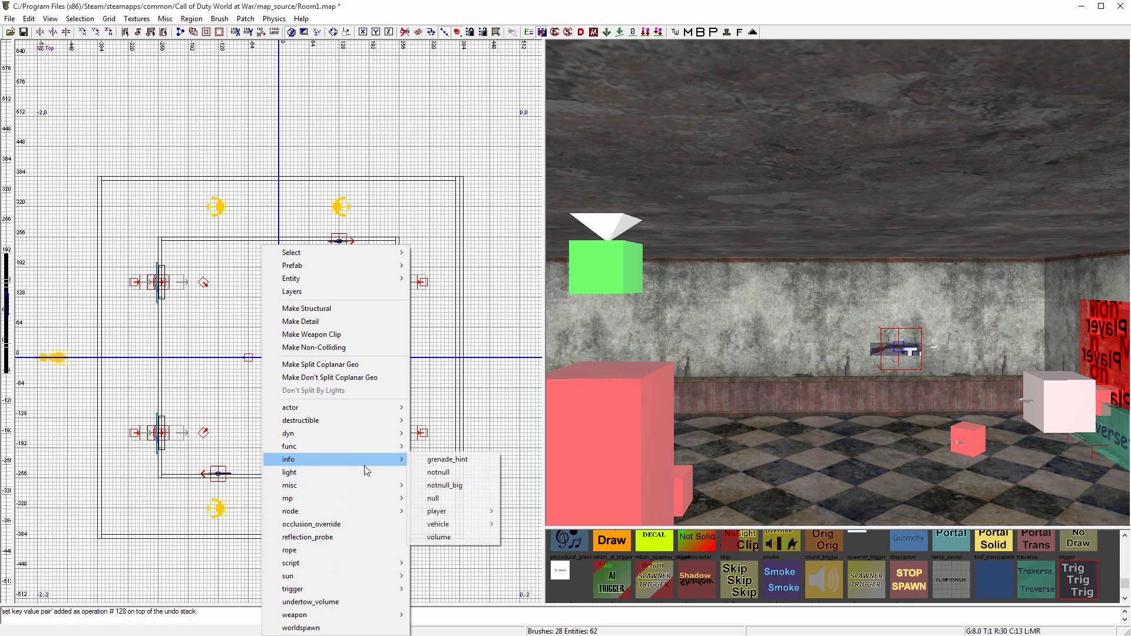
pyautogui.click(449, 538)
# - Stretch the info_volume to 512 by 512 units so it covers the inner room
pyautogui.moveTo(283, 246)
pyautogui.mouseDown()
pyautogui.moveTo(373, 245)
pyautogui.moveTo(366, 222)
pyautogui.mouseUp()
pyautogui.moveTo(400, 253); pyautogui.dragTo(404, 253)
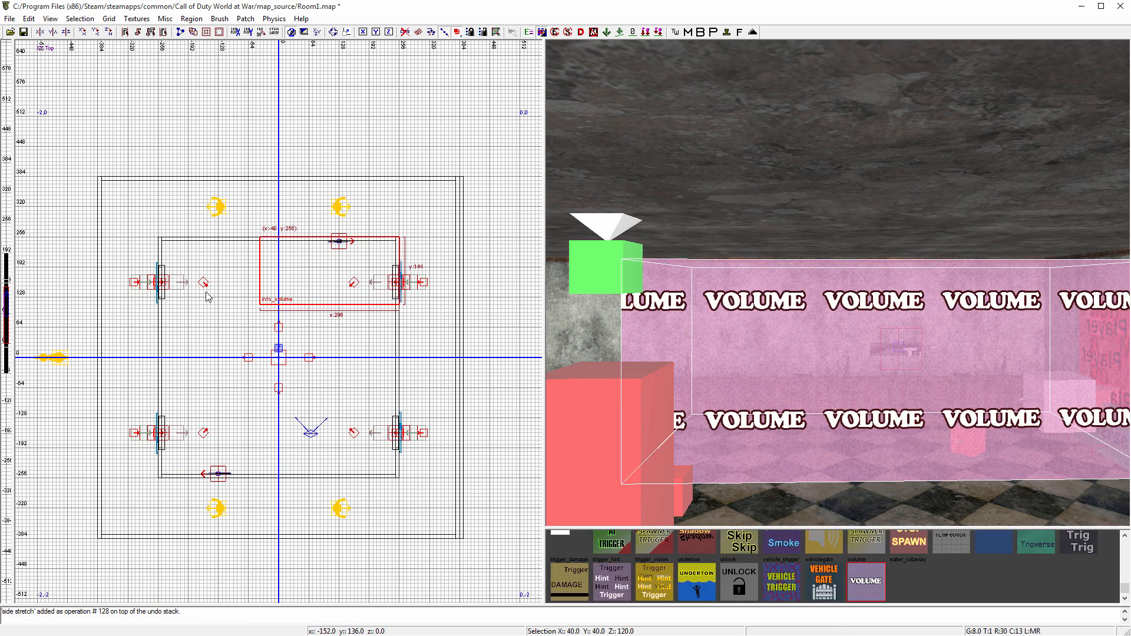
pyautogui.moveTo(206, 292); pyautogui.dragTo(106, 288)
pyautogui.moveTo(287, 356); pyautogui.dragTo(284, 525)
pyautogui.hotkey('ctrl', 'Tab')
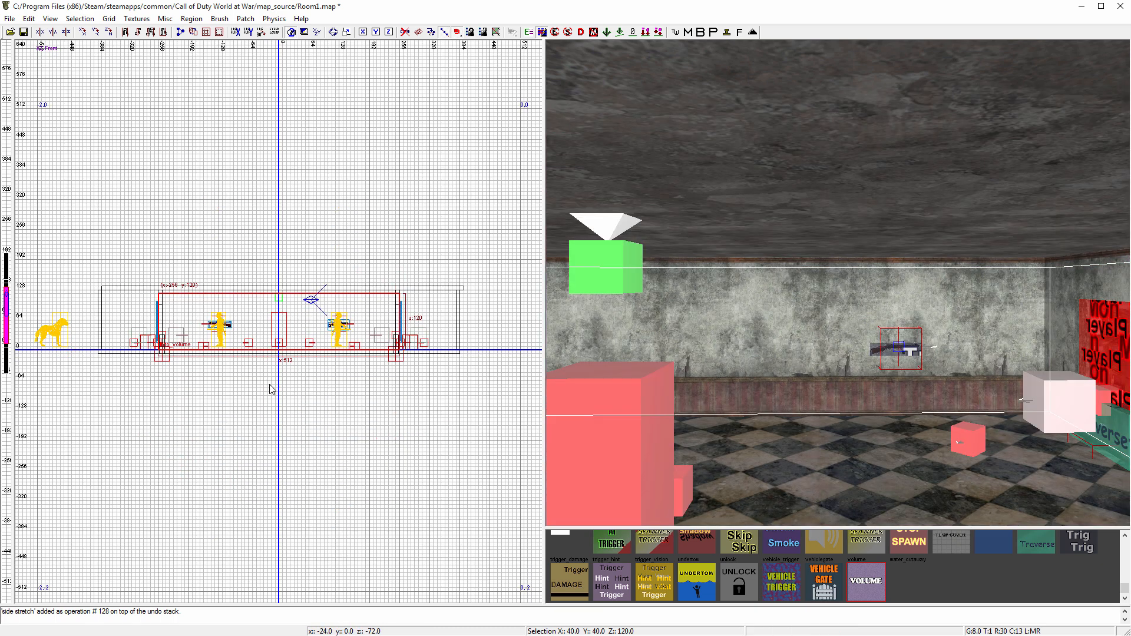
pyautogui.scroll(2, 271, 389)
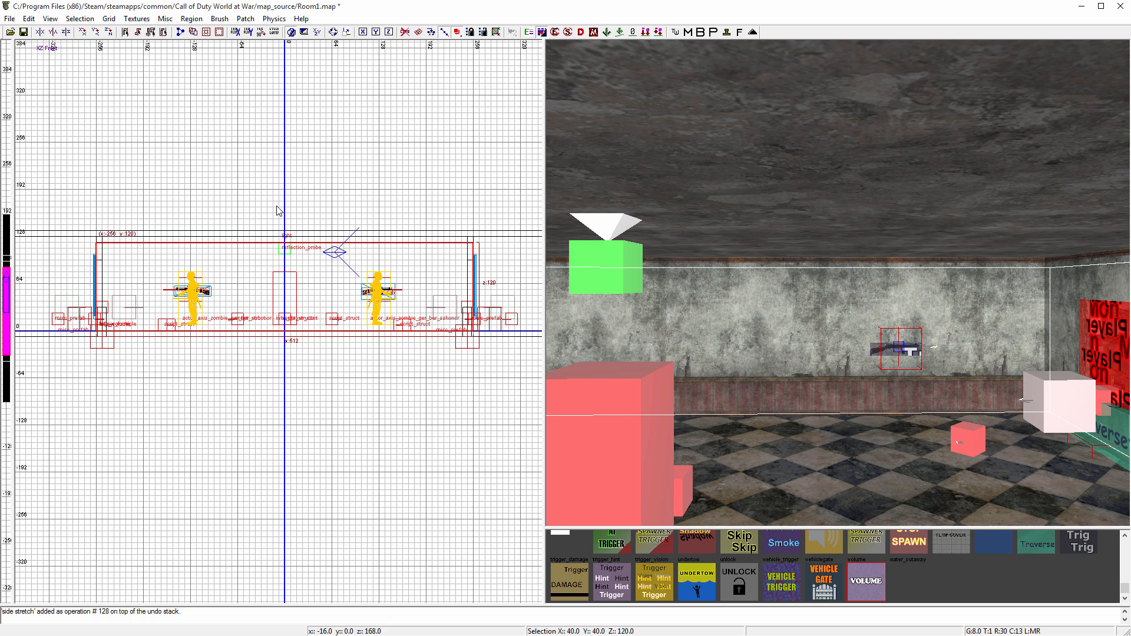
# - Set the info_volume's target to start_zone_spawners and add a targetname key to it
pyautogui.press('n')
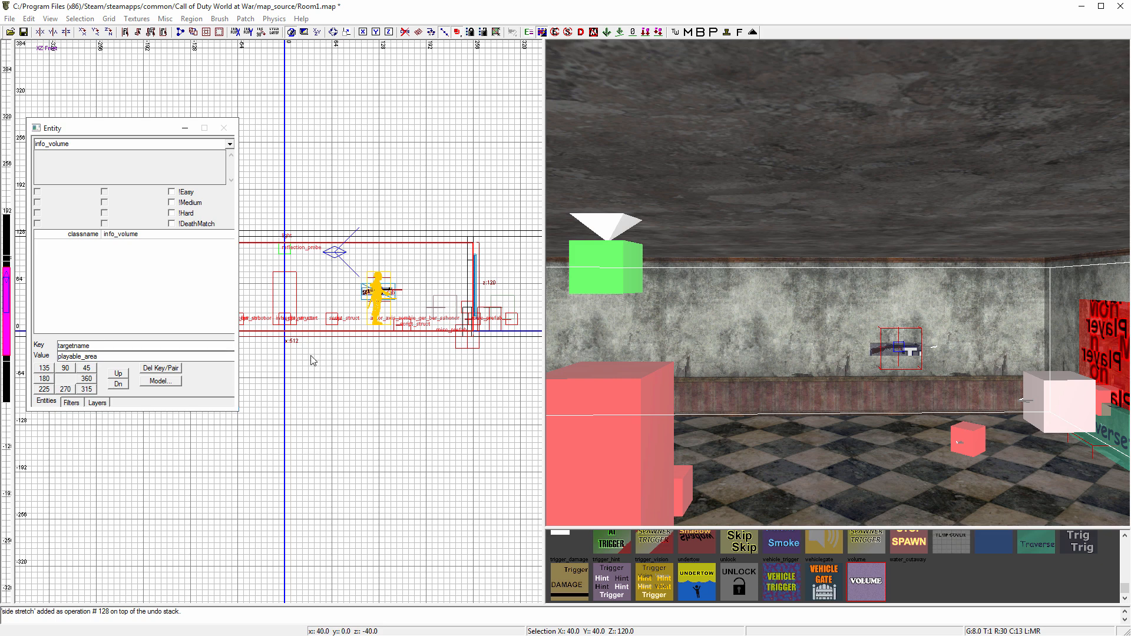
pyautogui.moveTo(119, 345); pyautogui.dragTo(1, 340)
pyautogui.write('t')
pyautogui.write('start_zon')
pyautogui.write('e_spawners')
pyautogui.press('Return')
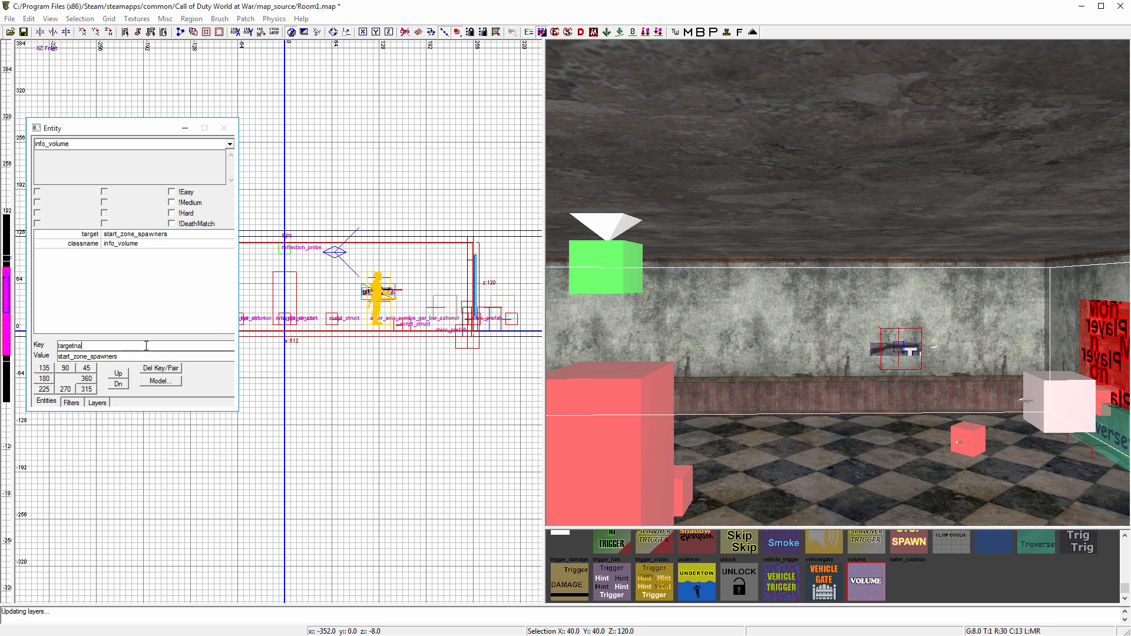
pyautogui.write('me')
pyautogui.press('Return')
pyautogui.press('Escape')
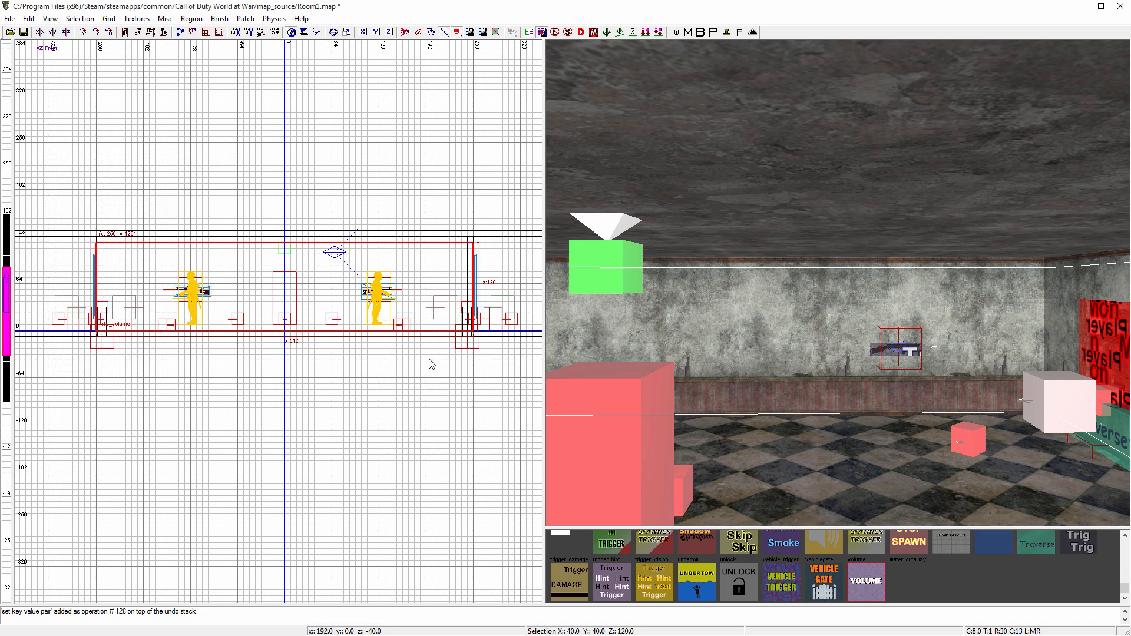
# - Deselect the info_volume and turn on the display filter for volumes
pyautogui.hotkey('ctrl', 'Tab')
pyautogui.hotkey('ctrl', 'Tab')
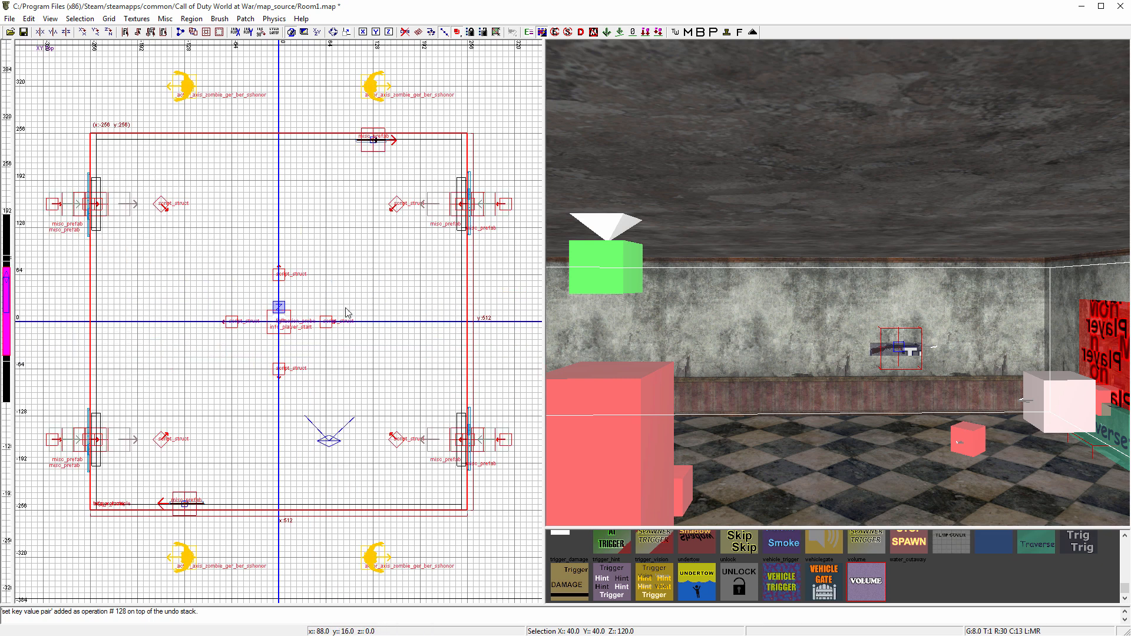
pyautogui.keyDown('ctrl'); pyautogui.moveTo(705, 324); pyautogui.dragTo(701, 282, button='right'); pyautogui.keyUp('ctrl')
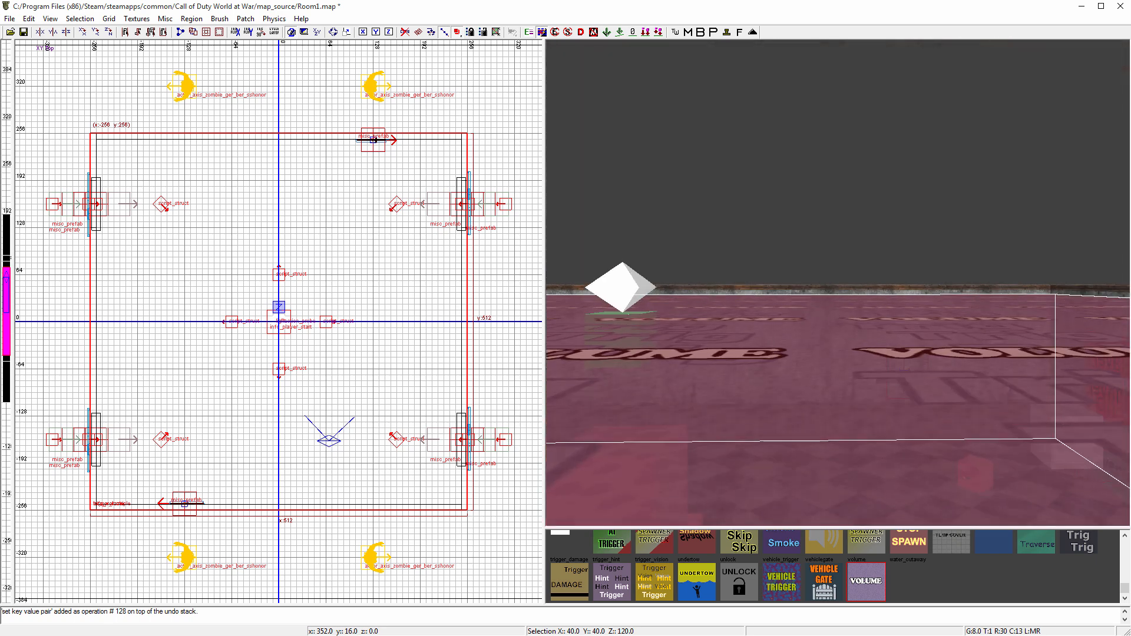
pyautogui.keyDown('shift'); pyautogui.click(697, 332); pyautogui.keyUp('shift')
pyautogui.press('Escape')
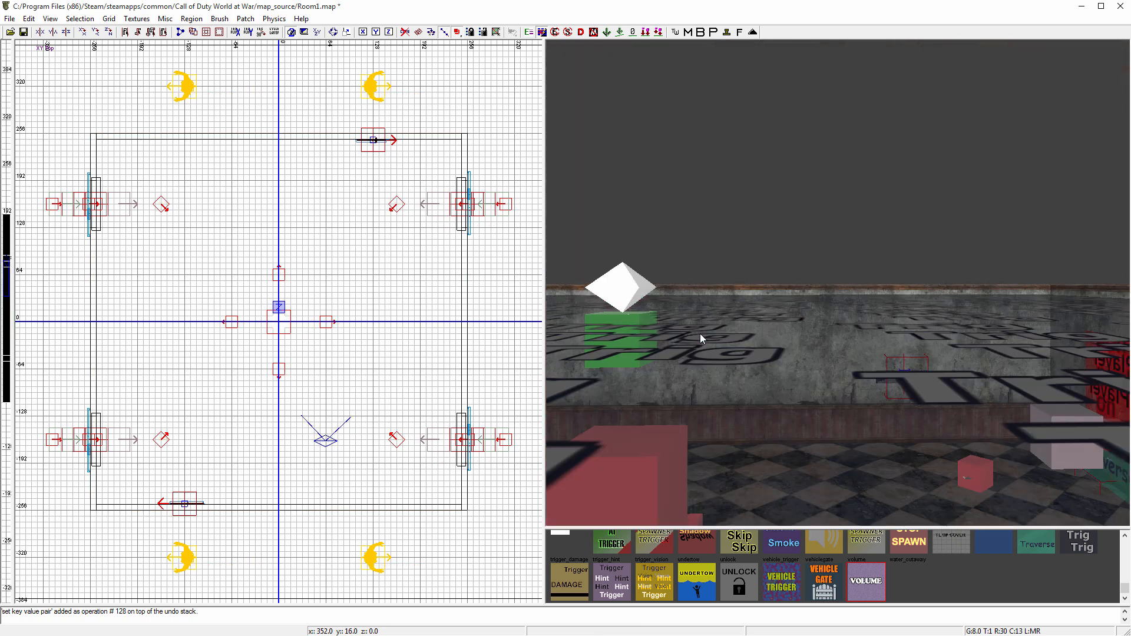
pyautogui.keyDown('shift'); pyautogui.click(694, 334); pyautogui.keyUp('shift')
pyautogui.press('Escape')
pyautogui.keyDown('ctrl'); pyautogui.moveTo(692, 345); pyautogui.dragTo(695, 335, button='right'); pyautogui.keyUp('ctrl')
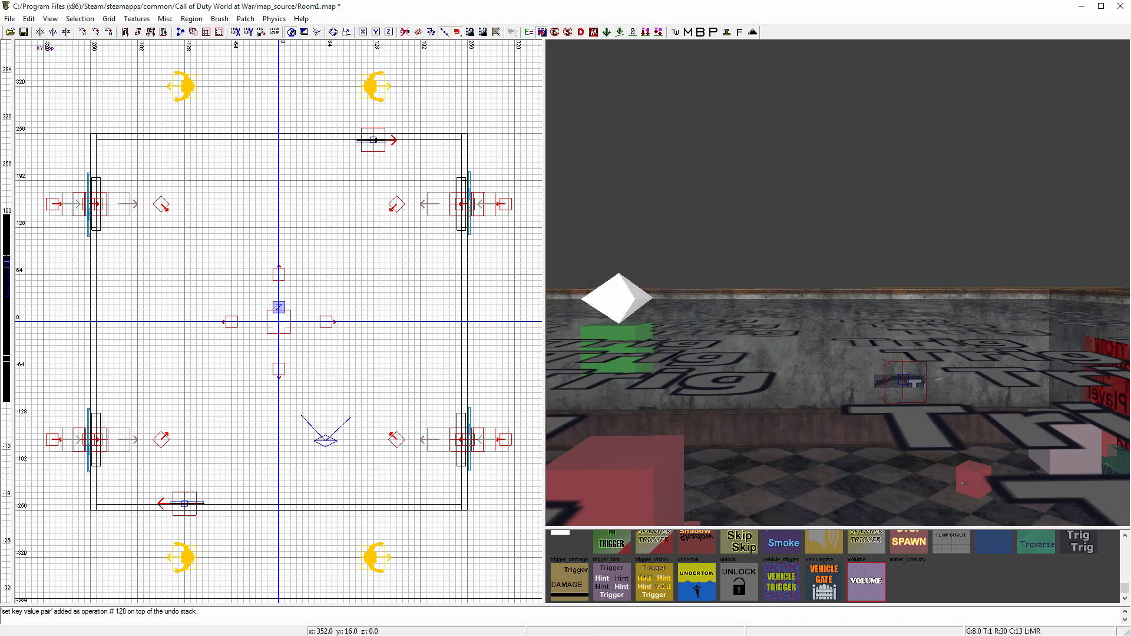
pyautogui.press('f')
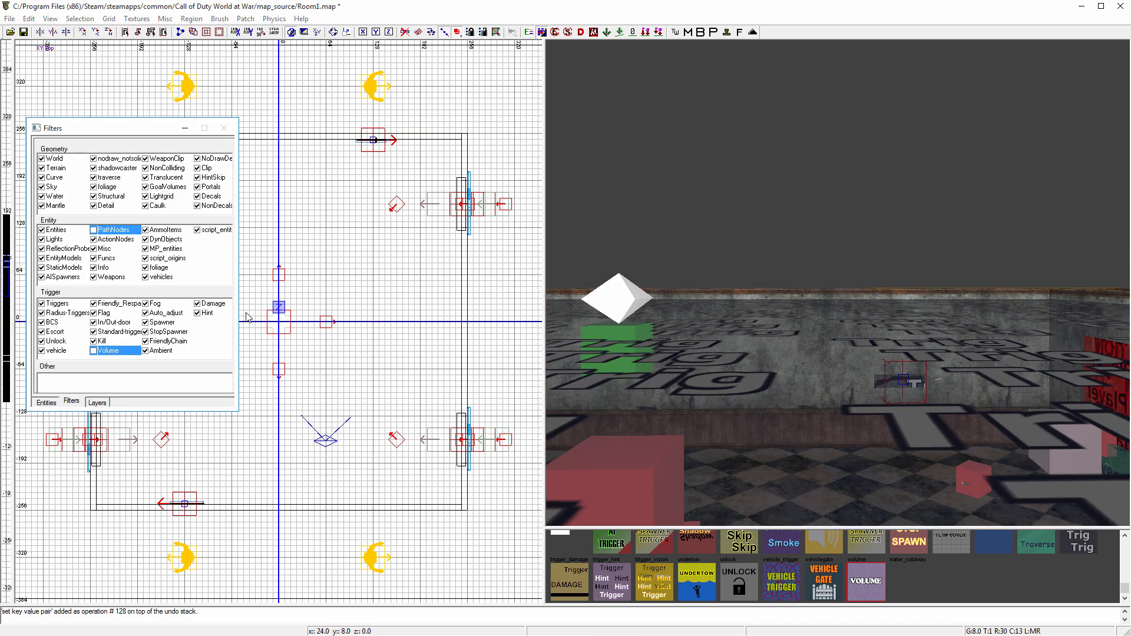
pyautogui.click(93, 350)
pyautogui.press('f')
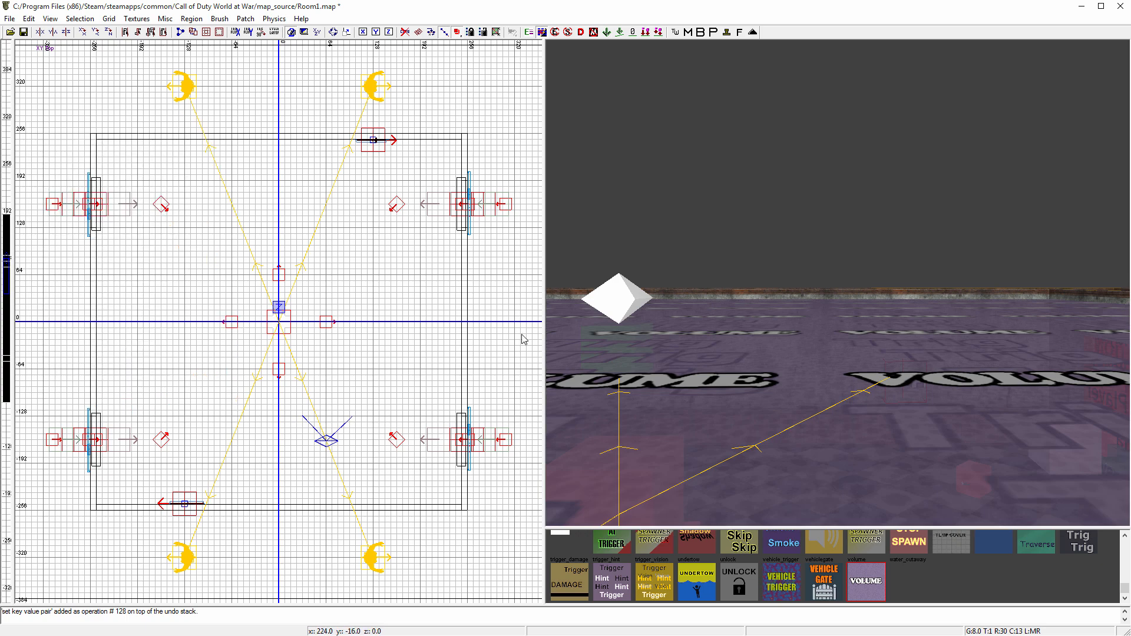
# - Examine how the light grid volume, info_volume and room trigger overlap around the inner room, selecting them in turn
pyautogui.moveTo(733, 358)
pyautogui.mouseDown(button='right')
pyautogui.moveTo(734, 330)
pyautogui.moveTo(740, 377)
pyautogui.moveTo(725, 415)
pyautogui.moveTo(716, 369)
pyautogui.mouseUp(button='right')
pyautogui.scroll(-1, 740, 361)
pyautogui.scroll(-1, 354, 343)
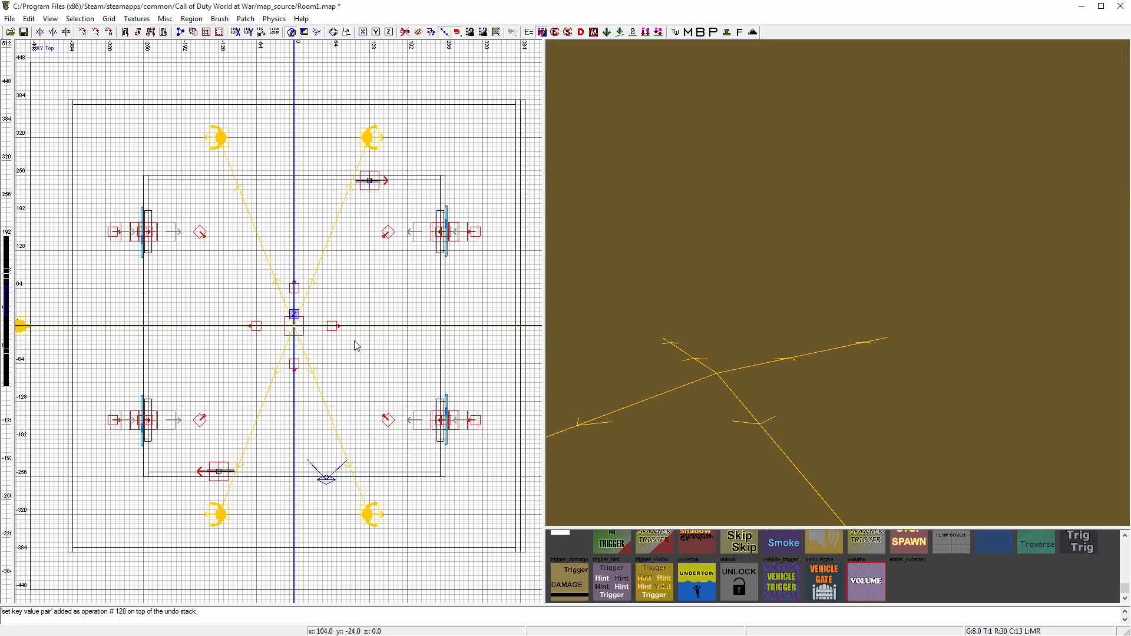
pyautogui.scroll(-2, 356, 345)
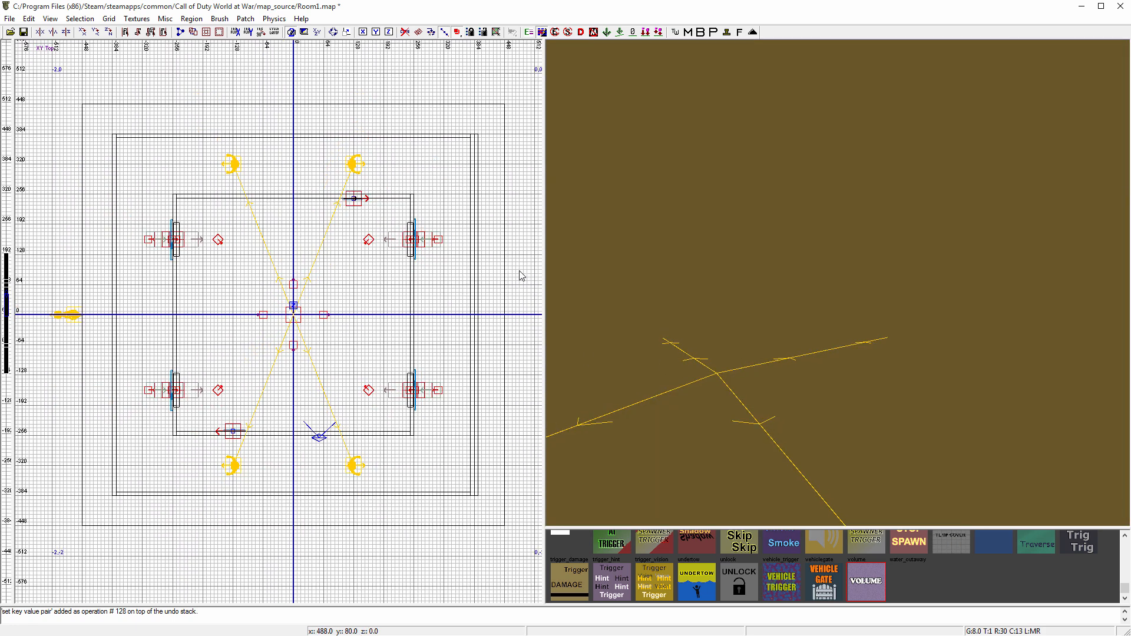
pyautogui.keyDown('shift'); pyautogui.click(476, 209); pyautogui.keyUp('shift')
pyautogui.press('Escape')
pyautogui.moveTo(732, 258); pyautogui.dragTo(702, 177, button='right')
pyautogui.keyDown('shift'); pyautogui.click(700, 161); pyautogui.keyUp('shift')
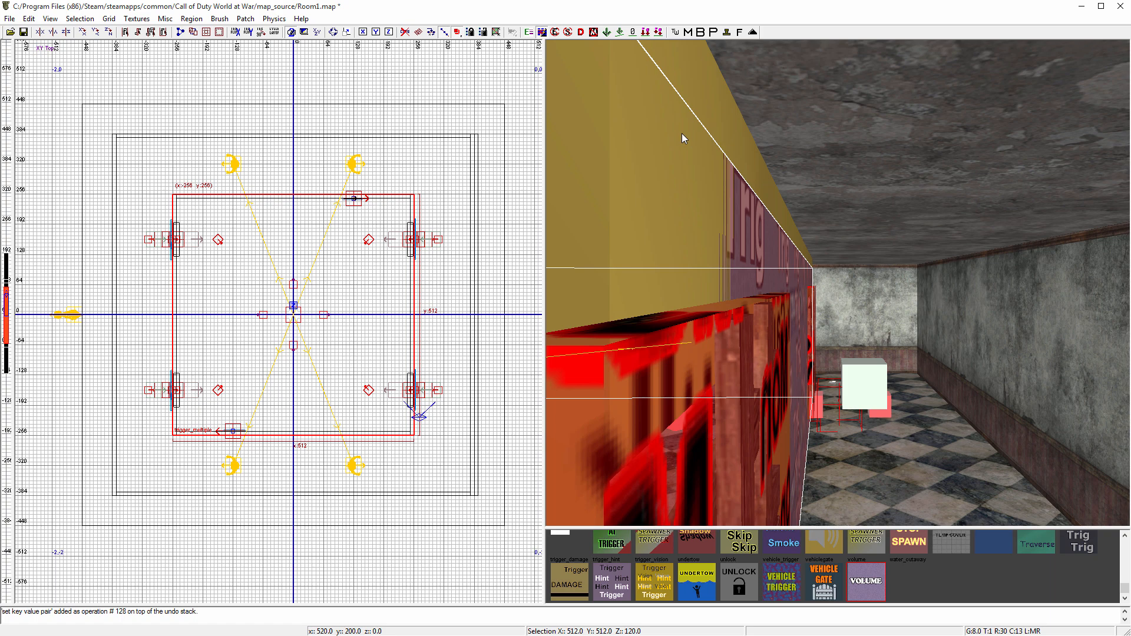
pyautogui.press('Escape')
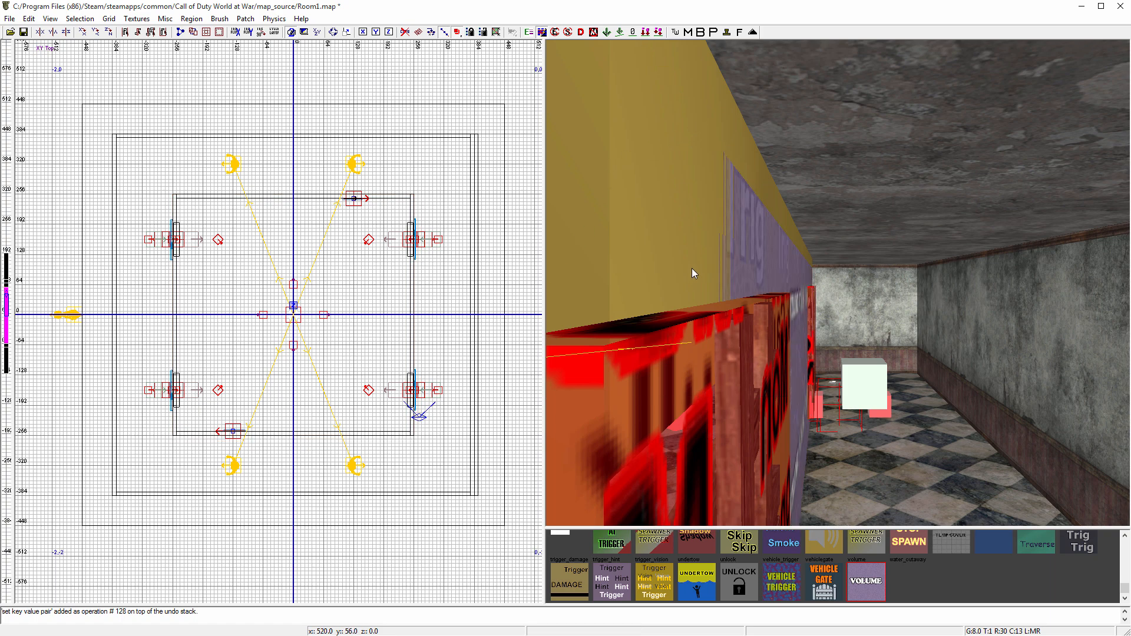
pyautogui.moveTo(693, 269)
pyautogui.mouseDown(button='right')
pyautogui.moveTo(720, 347)
pyautogui.moveTo(716, 327)
pyautogui.mouseUp(button='right')
pyautogui.keyDown('shift'); pyautogui.click(709, 307); pyautogui.keyUp('shift')
pyautogui.press('Escape')
# - Turn off the display filter for volumes and save the map
pyautogui.press('f')
pyautogui.click(93, 349)
pyautogui.press('f')
pyautogui.hotkey('ctrl', 's')
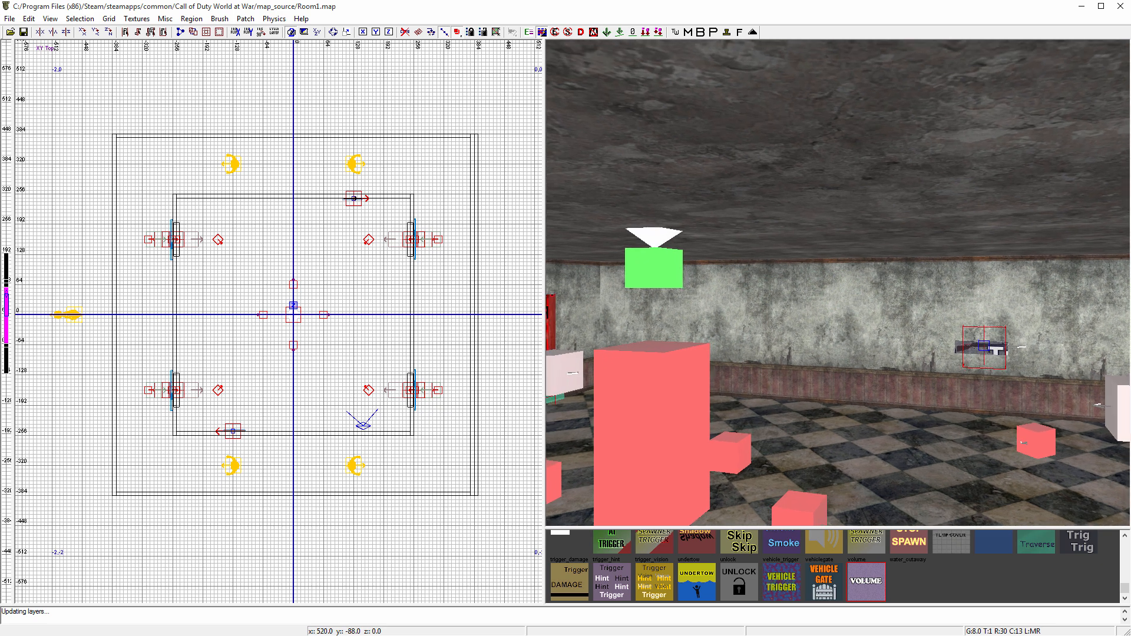
# - Switch to Launcher and choose Room1 as the mod to build
pyautogui.hotkey('alt', 'Tab')
pyautogui.click(493, 147)
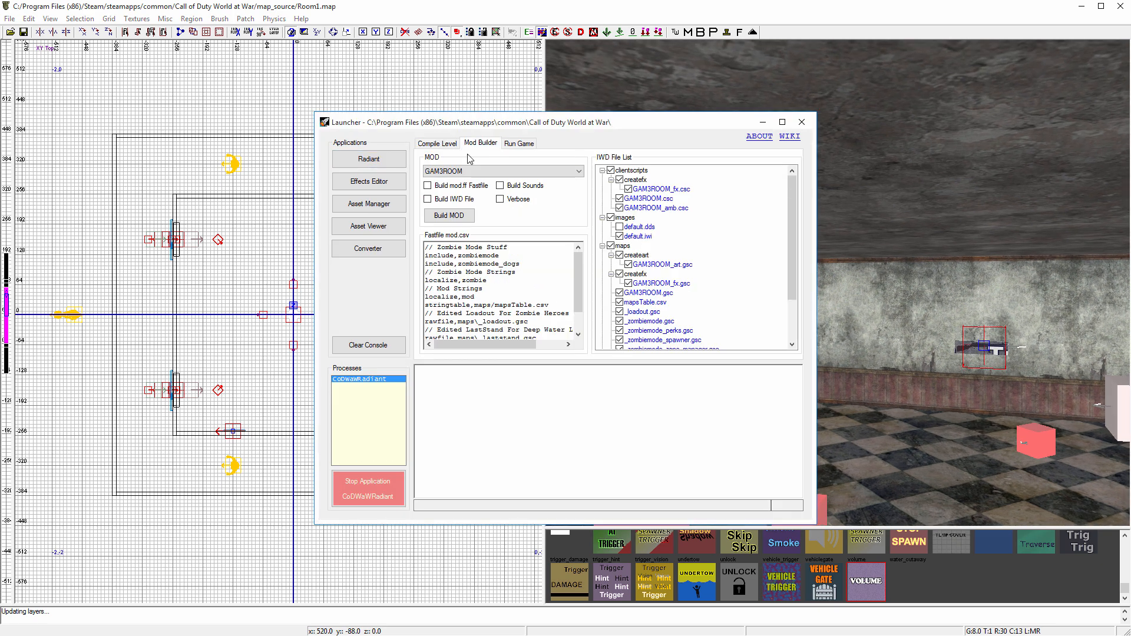
pyautogui.click(463, 171)
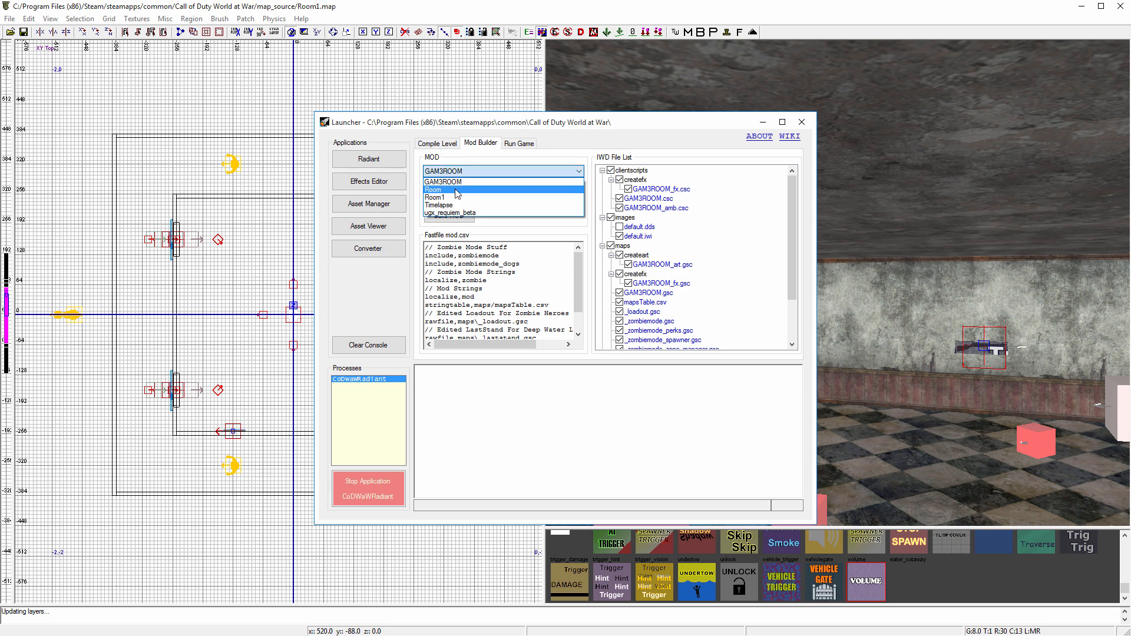
pyautogui.click(453, 197)
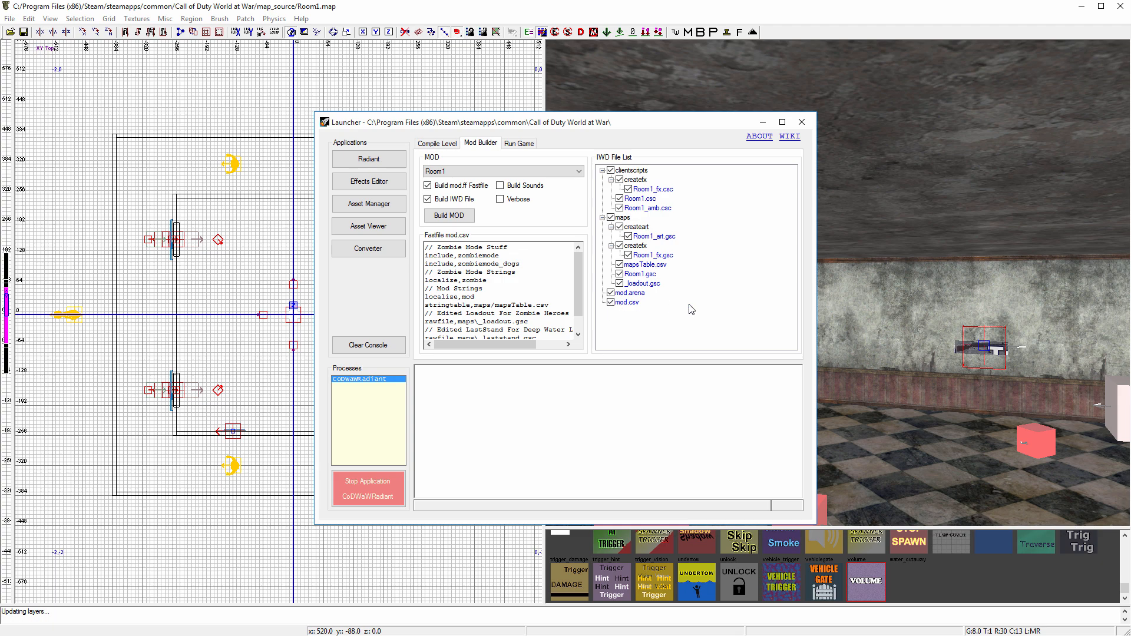
# - Copy _zombiemode_zone_manager.gsc from the WAW MOD TOOLS folder into mods\Room1\maps and close the folder windows
pyautogui.click(1082, 7)
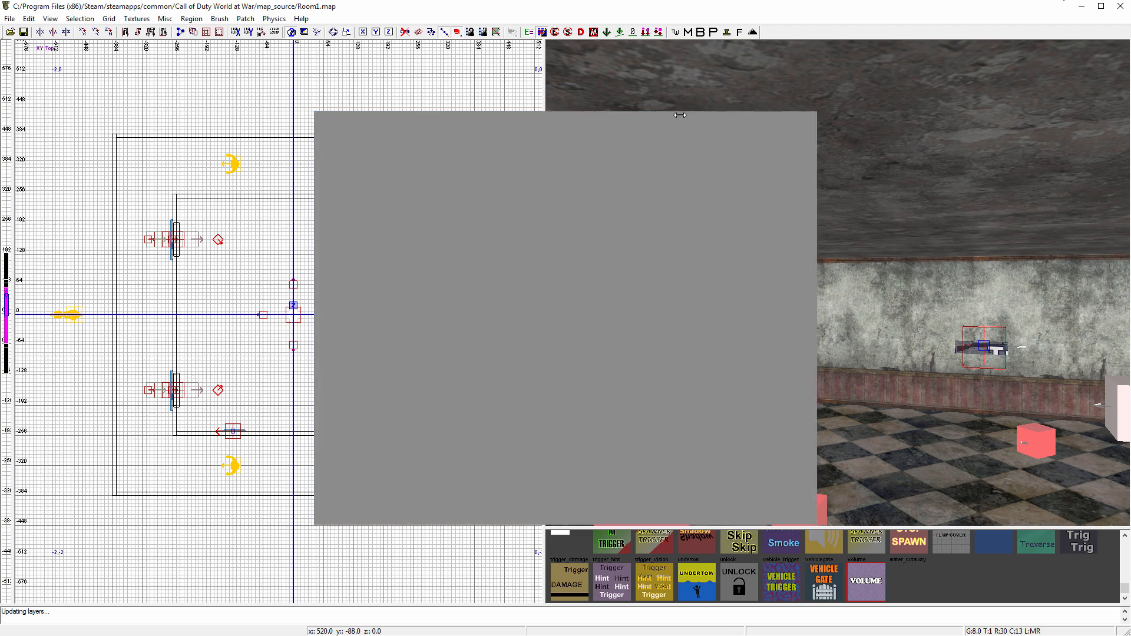
pyautogui.press('super+d')
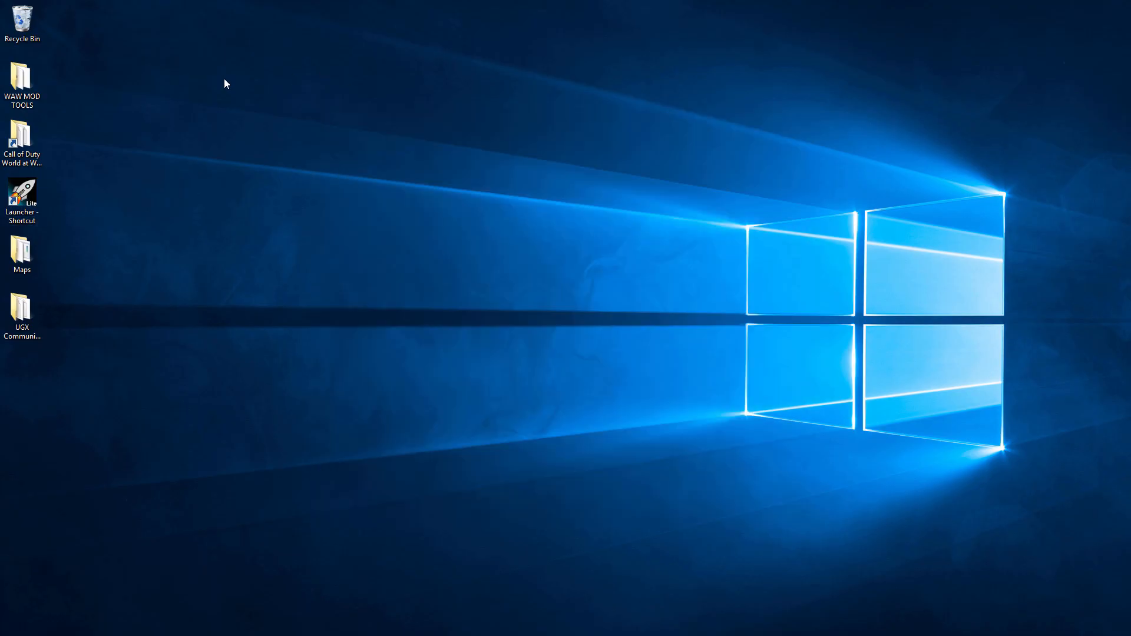
pyautogui.doubleClick(20, 83)
pyautogui.click(805, 223)
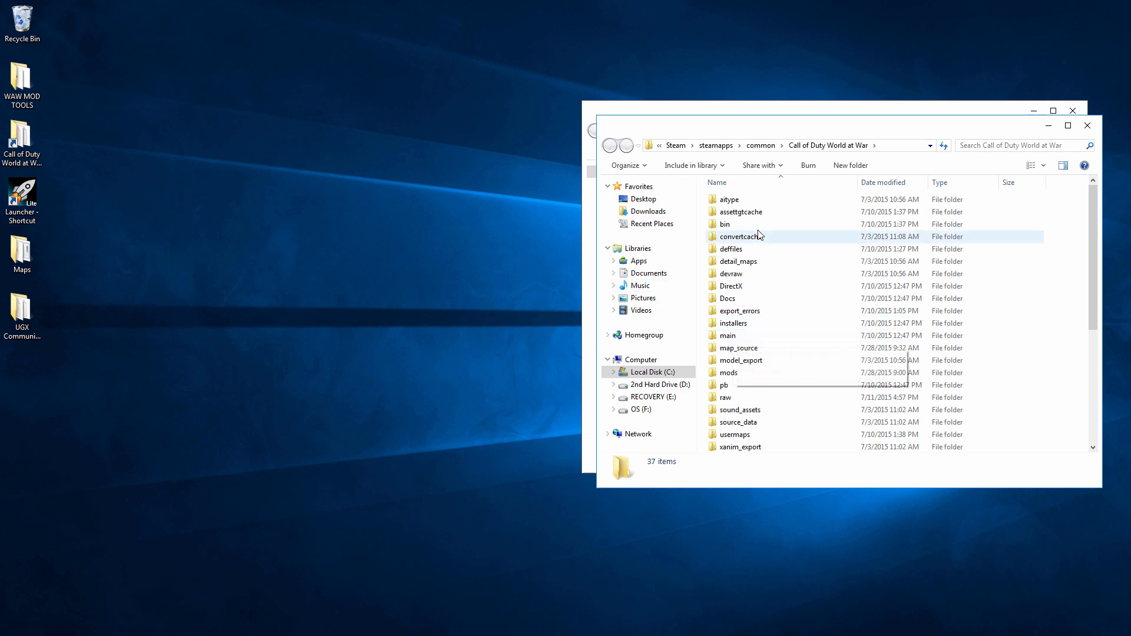
pyautogui.doubleClick(744, 372)
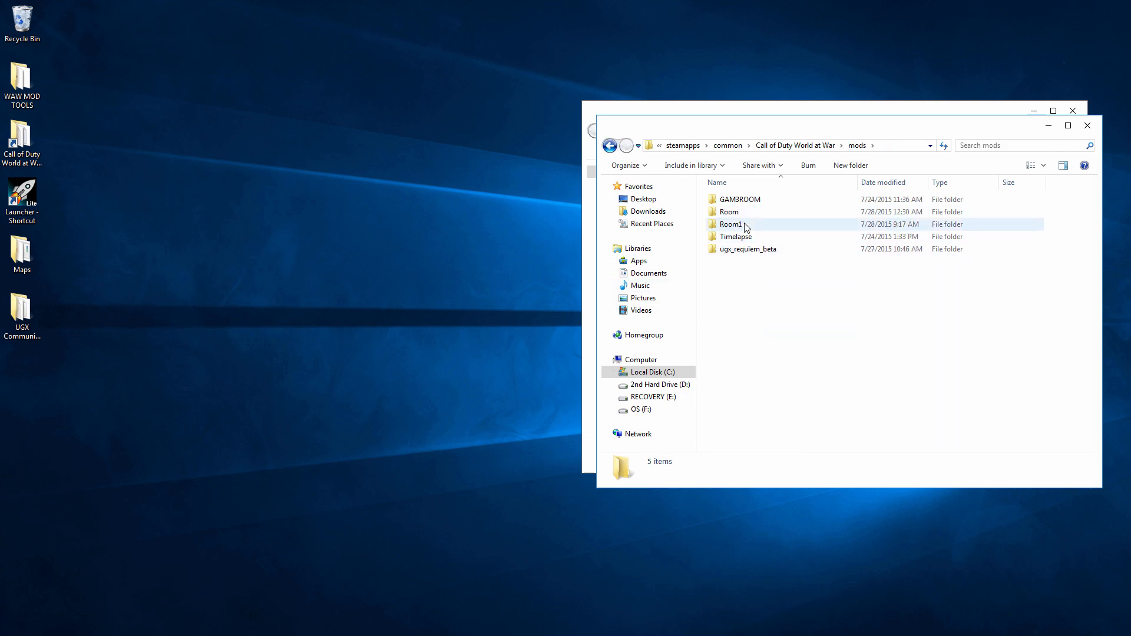
pyautogui.doubleClick(734, 224)
pyautogui.doubleClick(733, 212)
pyautogui.hotkey('ctrl', 'v')
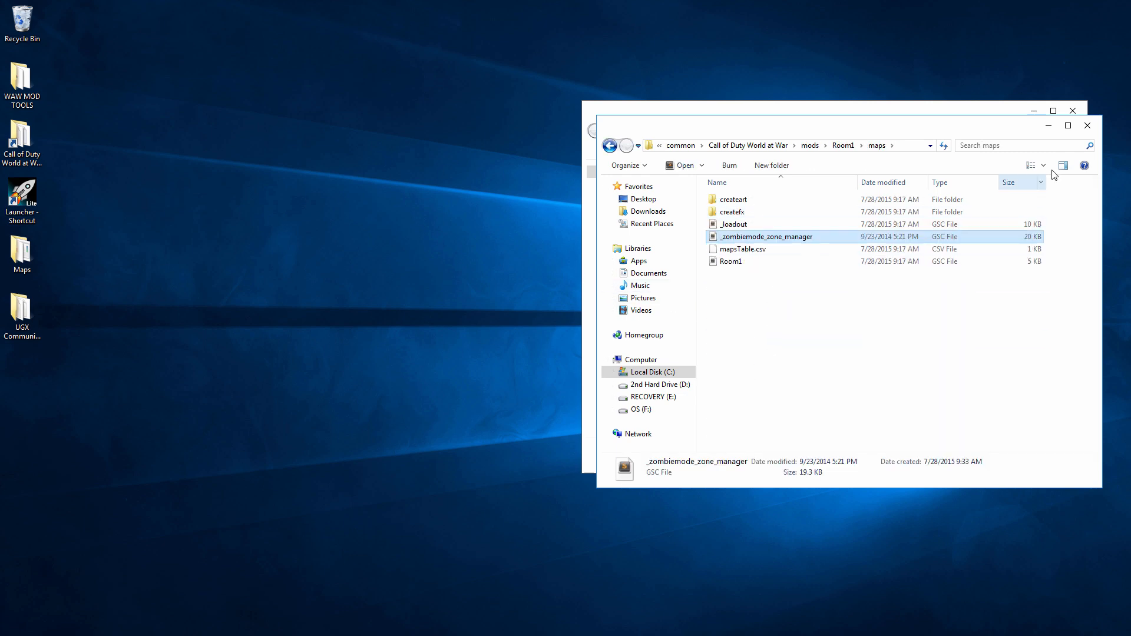
pyautogui.click(1087, 125)
pyautogui.click(1073, 111)
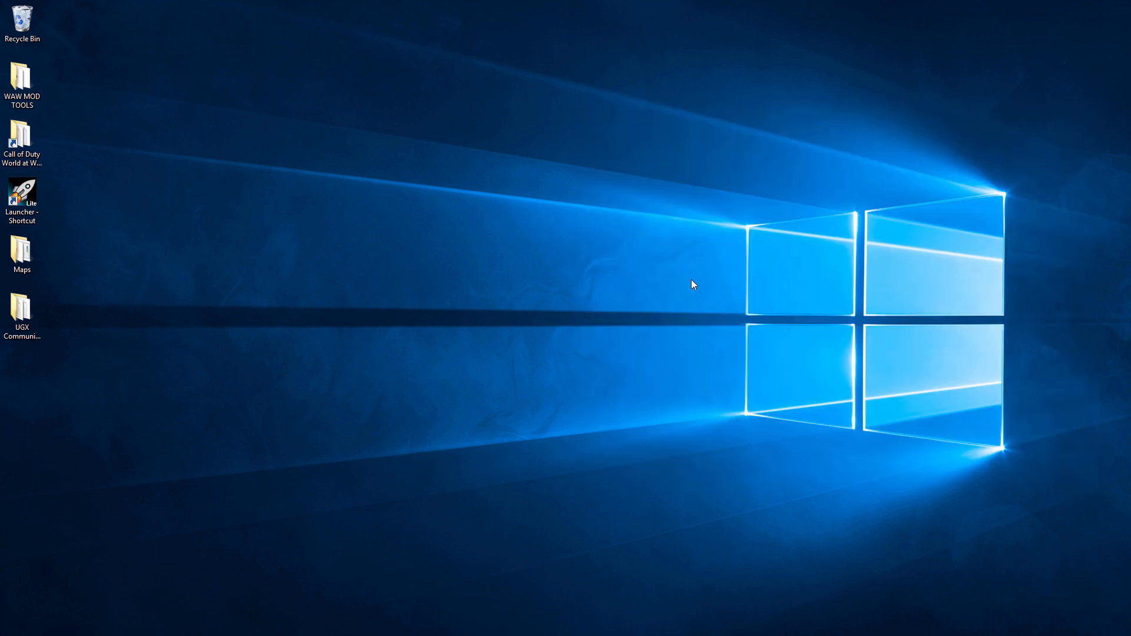
# - Reload the Room1 mod in Launcher, include _zombiemode_zone_manager.gsc in the IWD file list, and build the mod
pyautogui.click(469, 171)
pyautogui.click(469, 198)
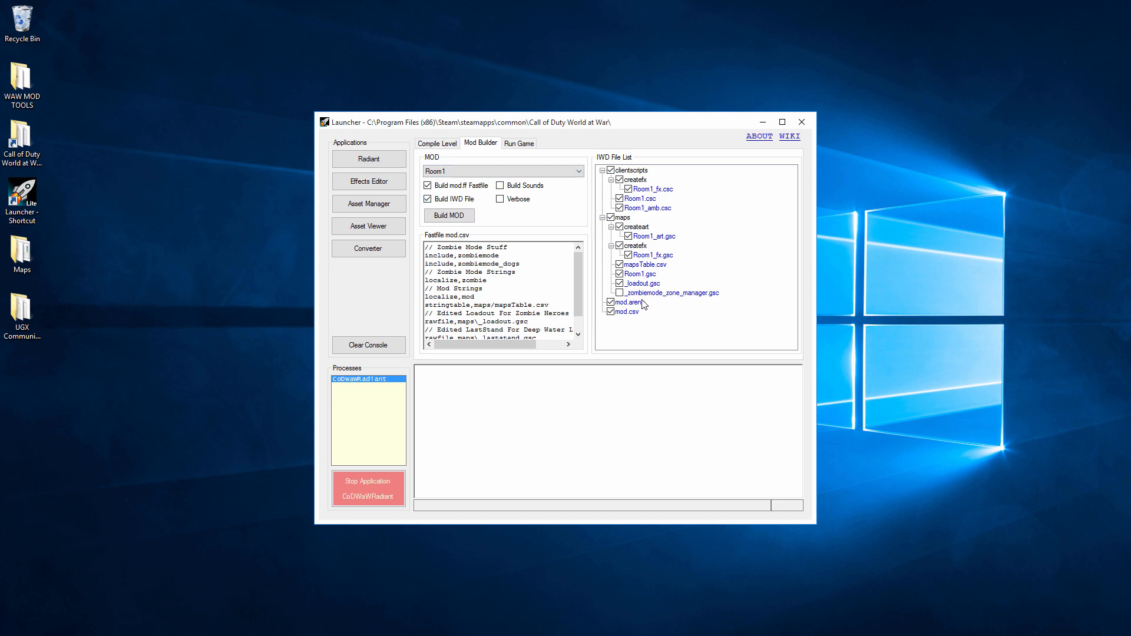
pyautogui.click(628, 294)
pyautogui.click(435, 218)
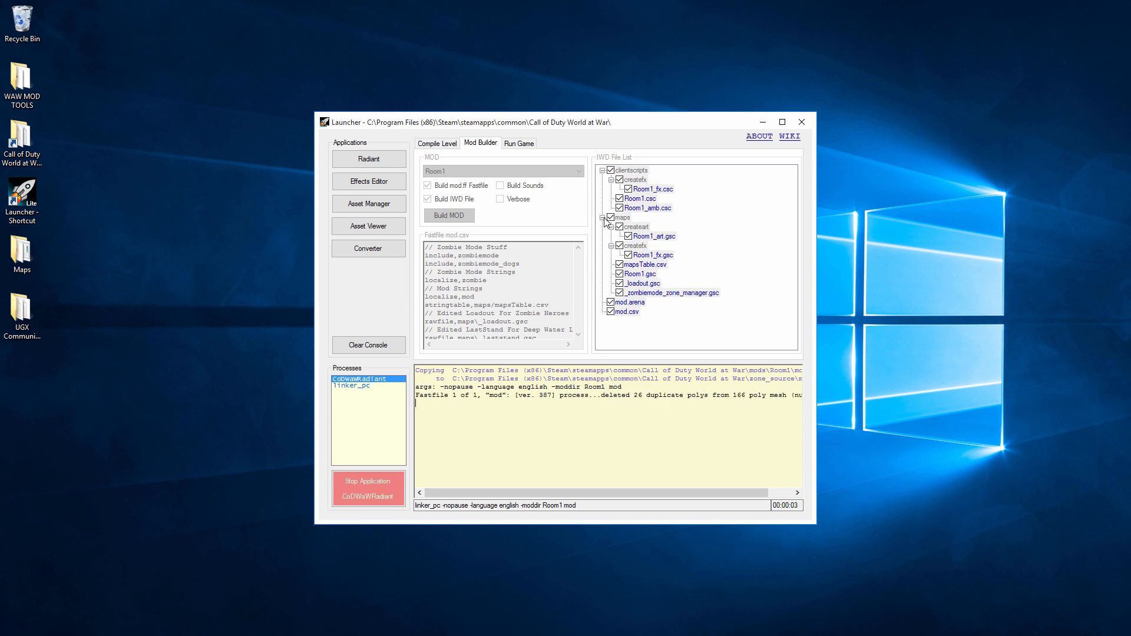
# - Compile the Room1 level with BSP, lights, connect paths, reflections and fastfiles enabled
pyautogui.click(443, 143)
pyautogui.click(442, 181)
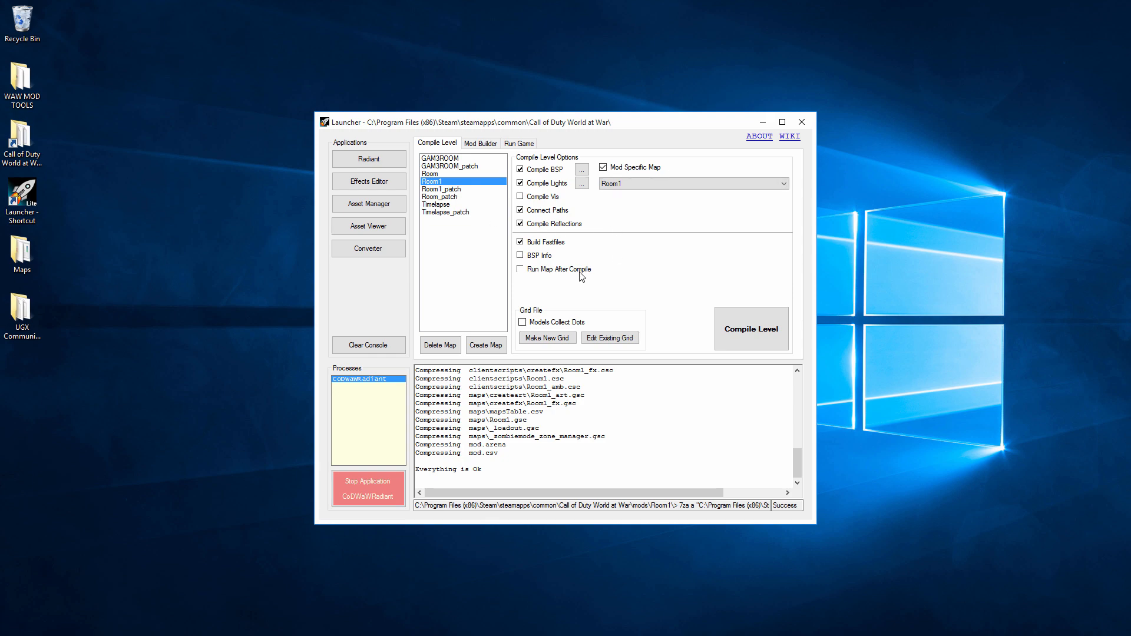
pyautogui.click(738, 340)
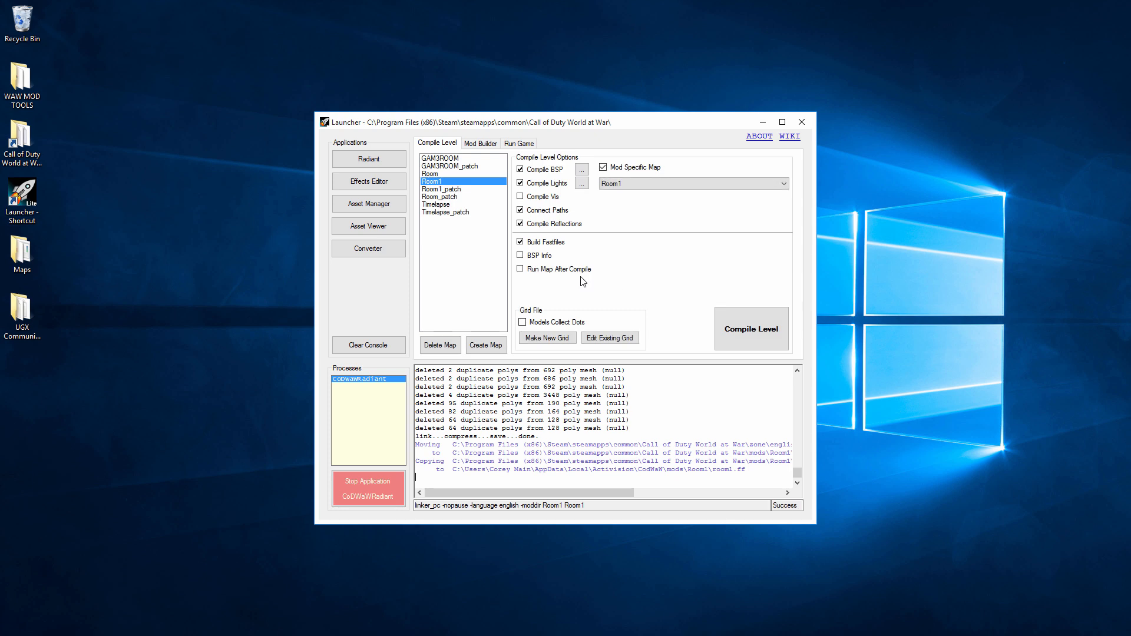
# - Compile Room1_patch with only Build Fastfiles enabled and minimize Launcher
pyautogui.click(480, 189)
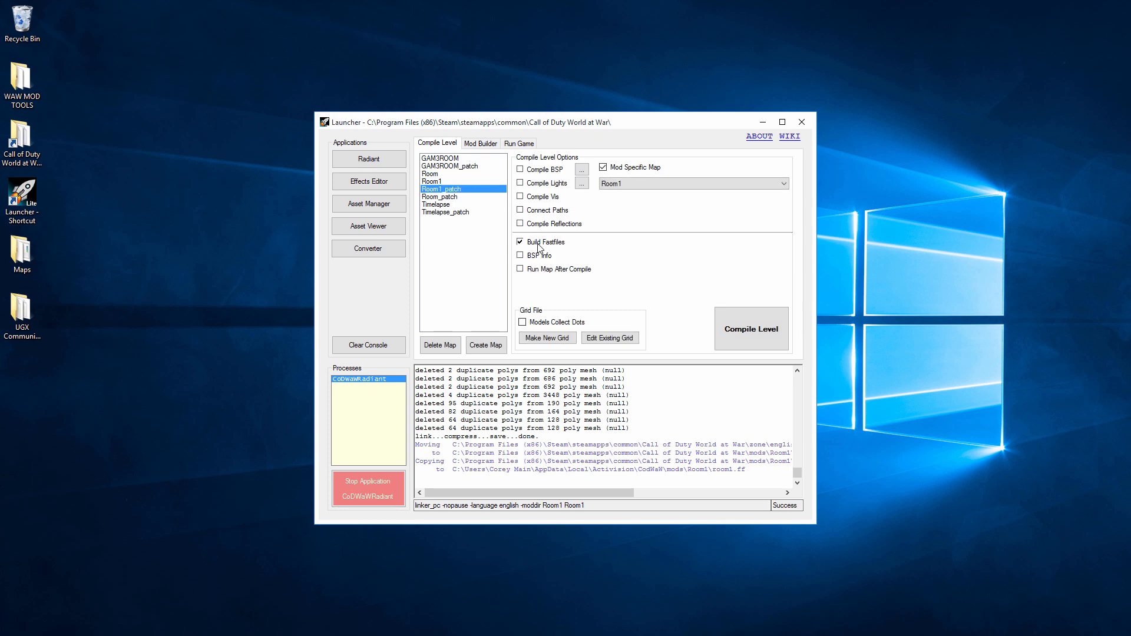
pyautogui.click(759, 322)
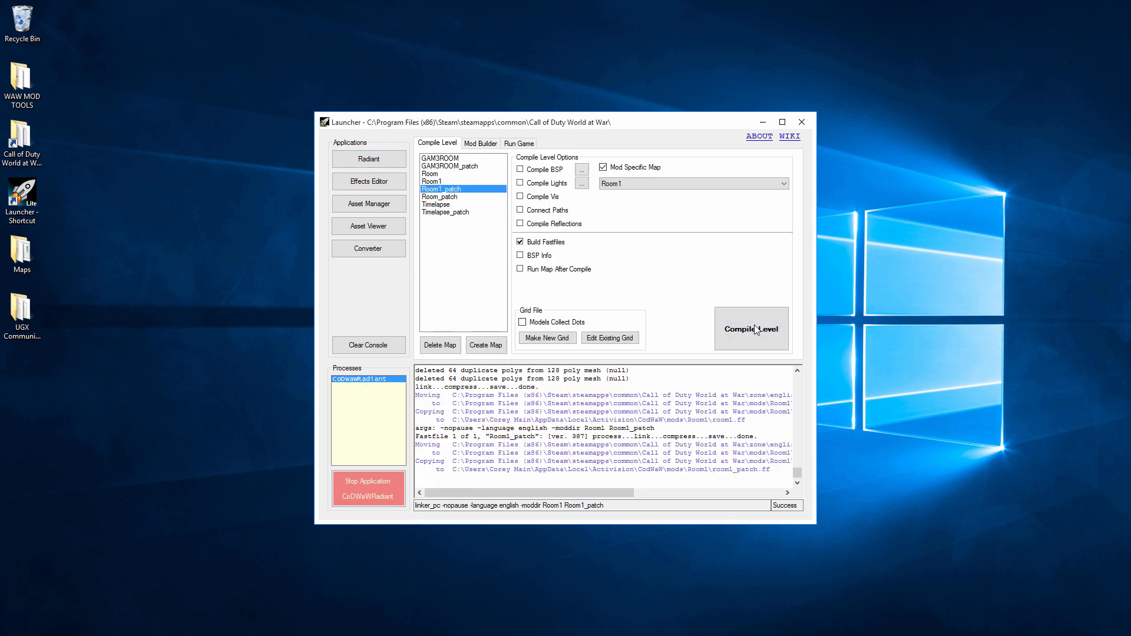
pyautogui.click(763, 122)
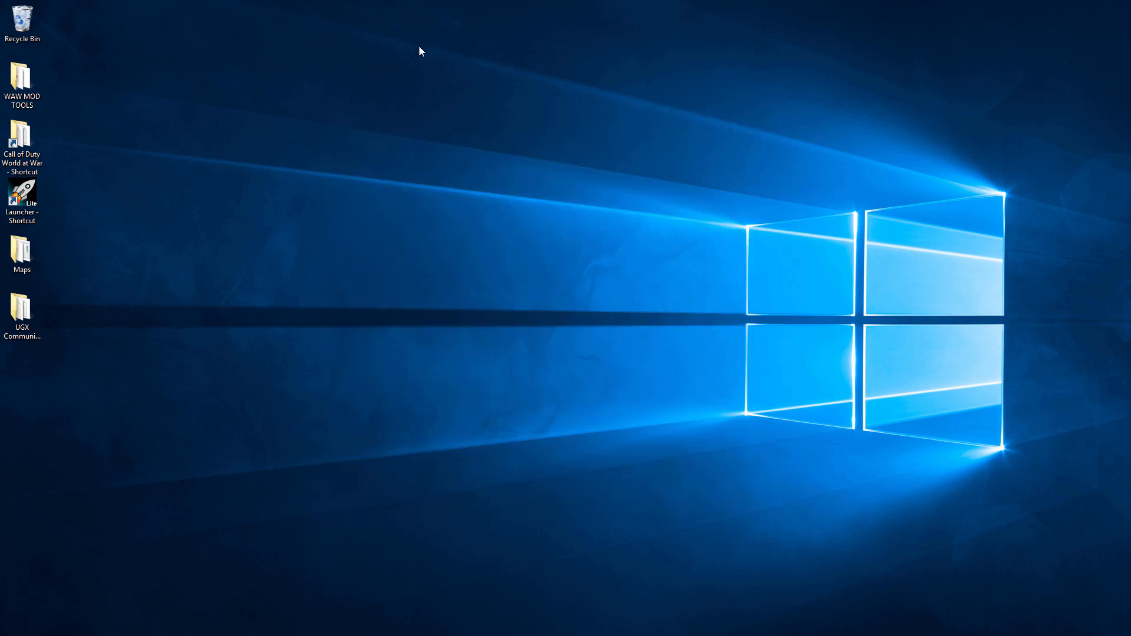
# - Run zip2exe as administrator from the Bin folder of UGX Installation Creator v1.1 in WAW MOD TOOLS
pyautogui.doubleClick(22, 82)
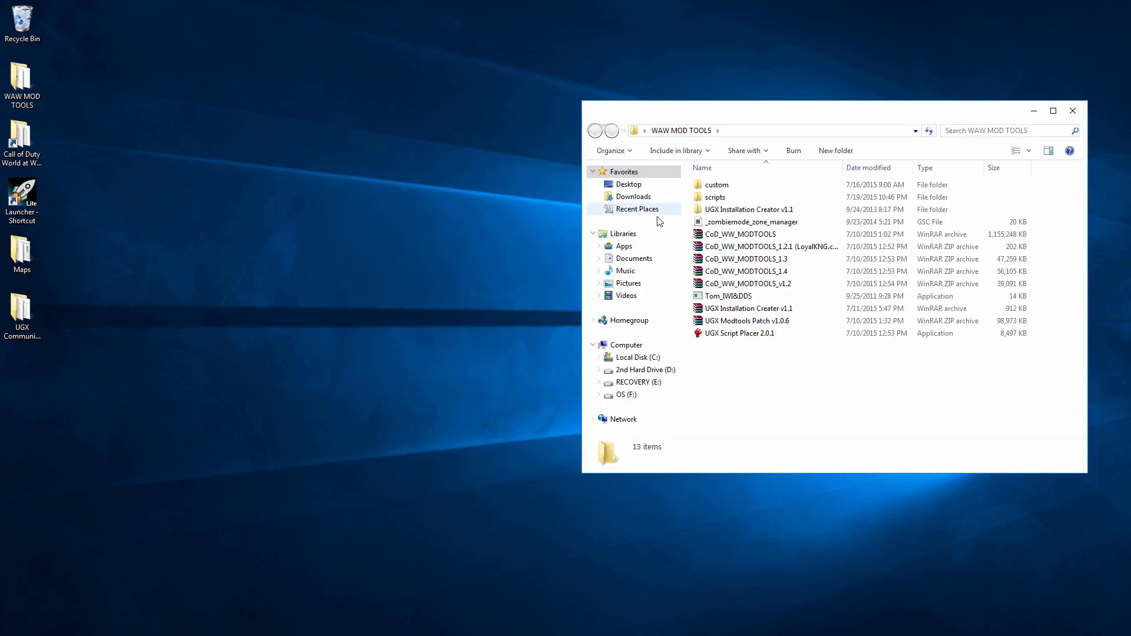
pyautogui.doubleClick(737, 210)
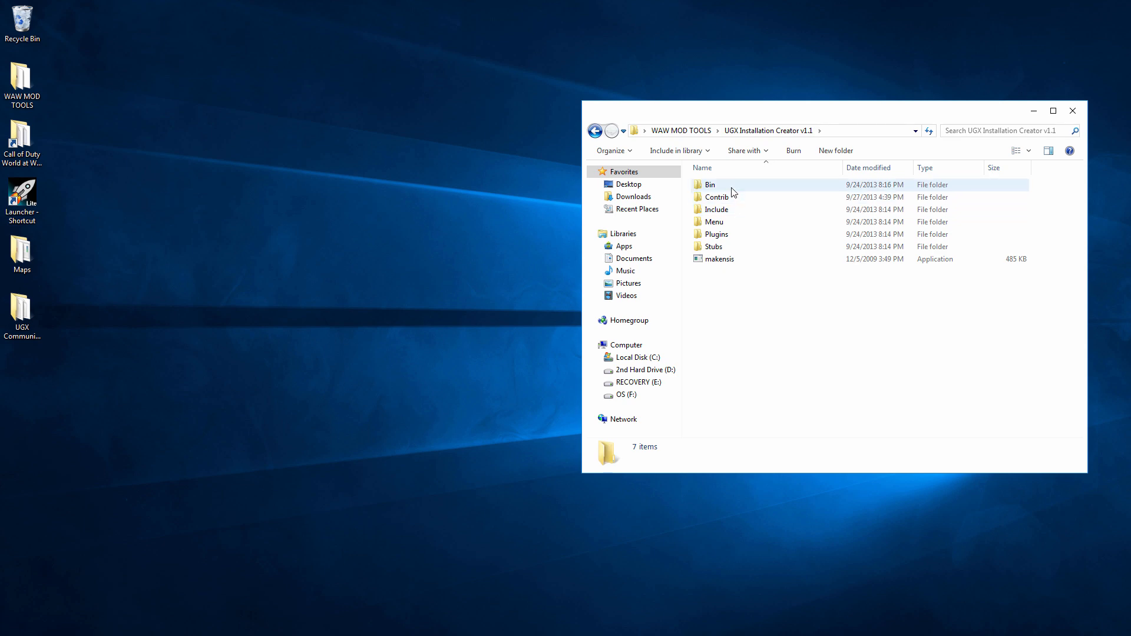
pyautogui.doubleClick(731, 187)
pyautogui.click(726, 186)
pyautogui.rightClick(723, 186)
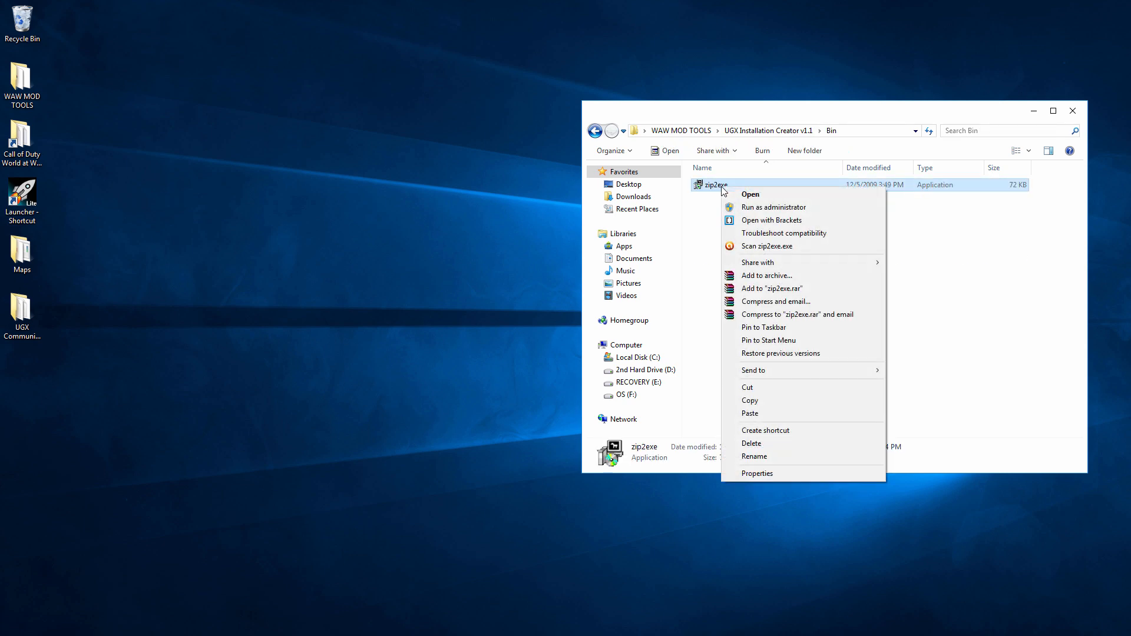
pyautogui.click(748, 207)
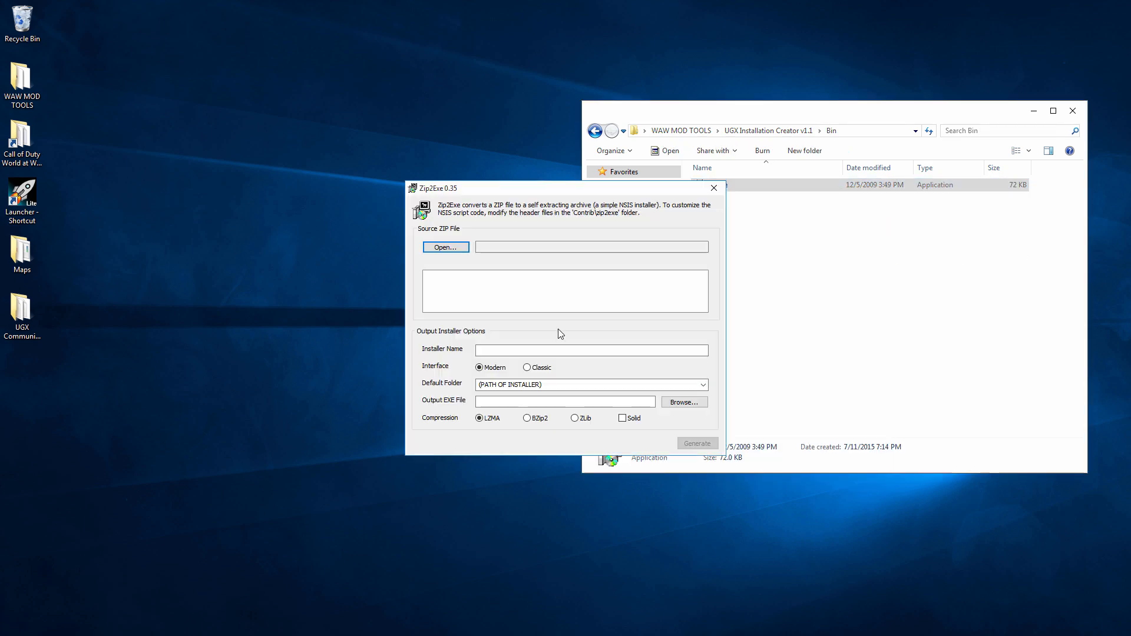
# - Browse for the source ZIP by going to %appdata%, then up to AppData and into Local\activision\codwaw\mods
pyautogui.click(445, 245)
pyautogui.click(580, 231)
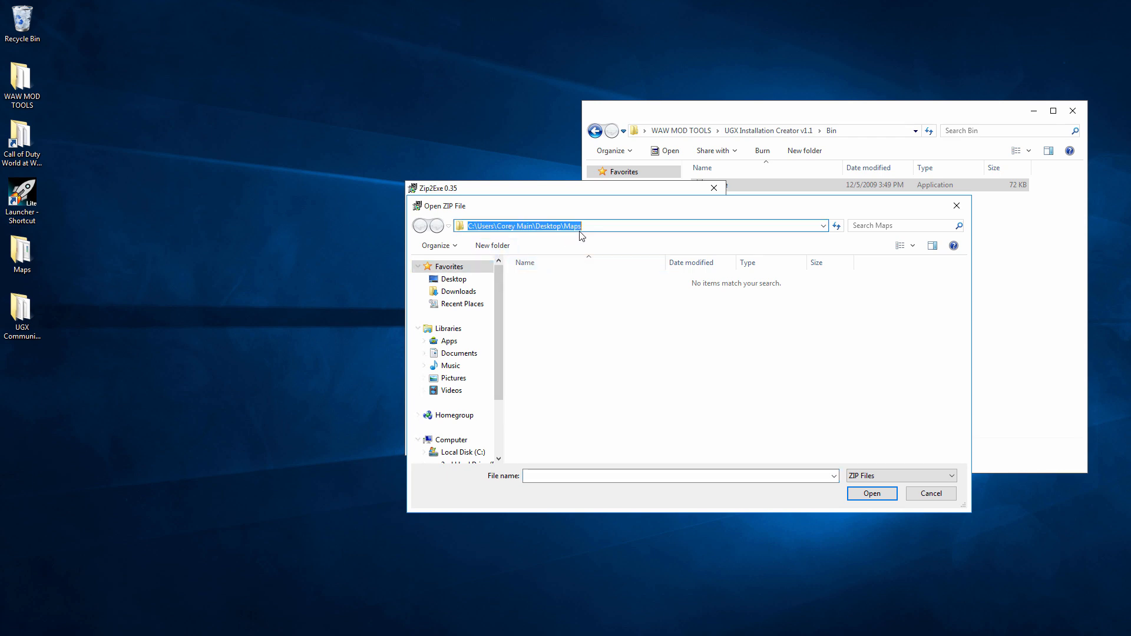
pyautogui.write('%appdata%')
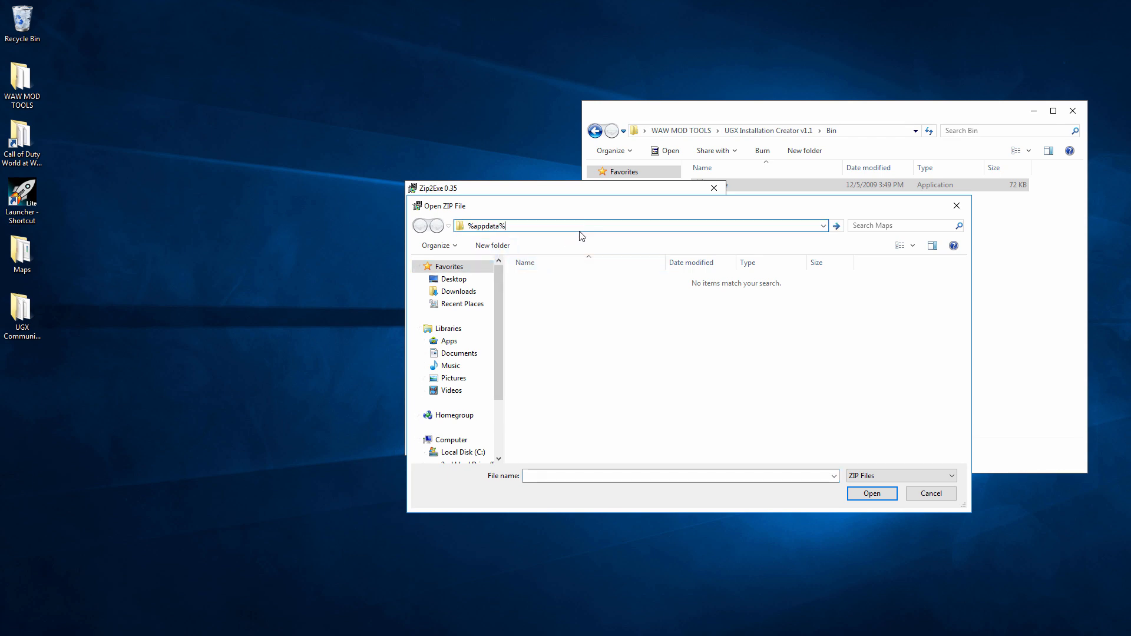
pyautogui.press('Return')
pyautogui.click(539, 226)
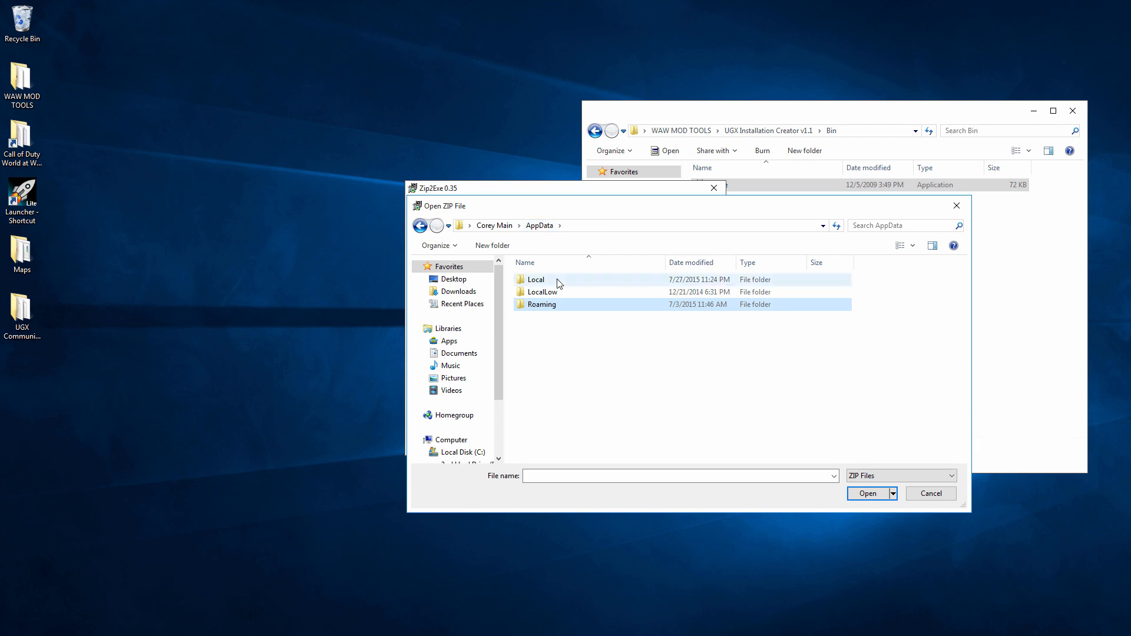
pyautogui.doubleClick(554, 281)
pyautogui.doubleClick(557, 291)
pyautogui.doubleClick(557, 280)
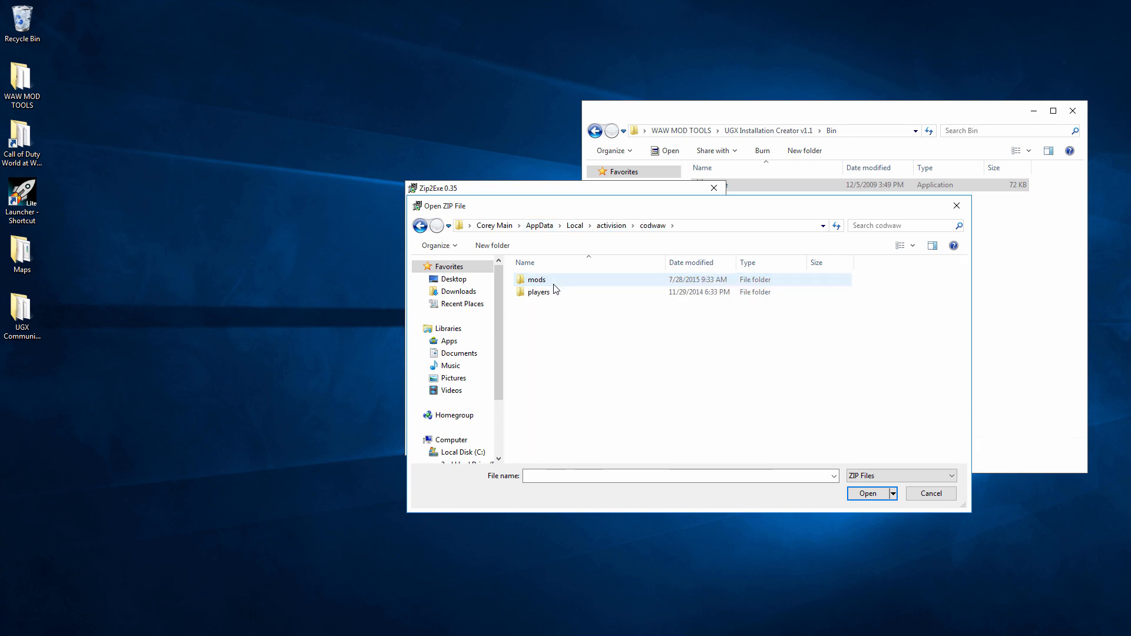
pyautogui.doubleClick(557, 279)
# - Archive the Room1 mod folder in ZIP format as Room1.zip
pyautogui.scroll(-7, 598, 347)
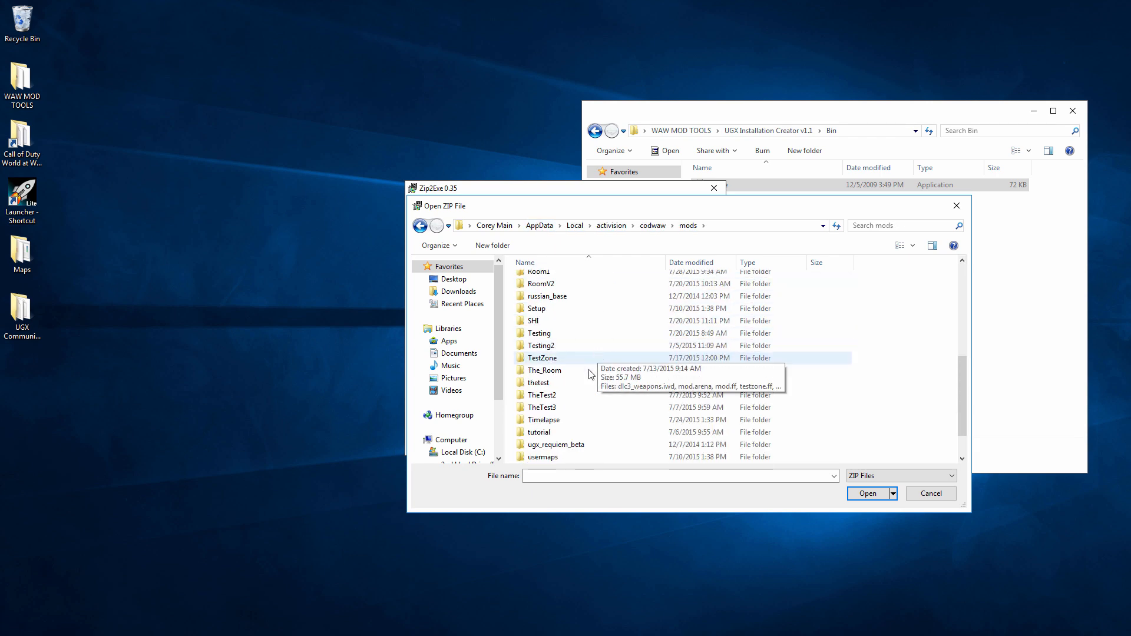
pyautogui.scroll(4, 587, 388)
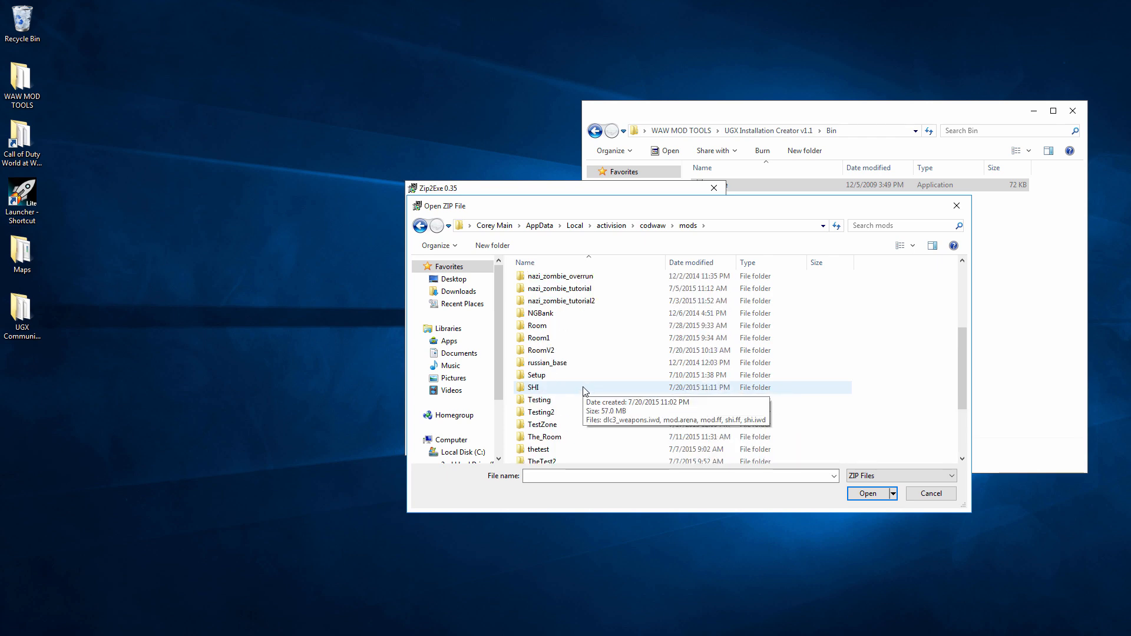
pyautogui.scroll(-3, 581, 391)
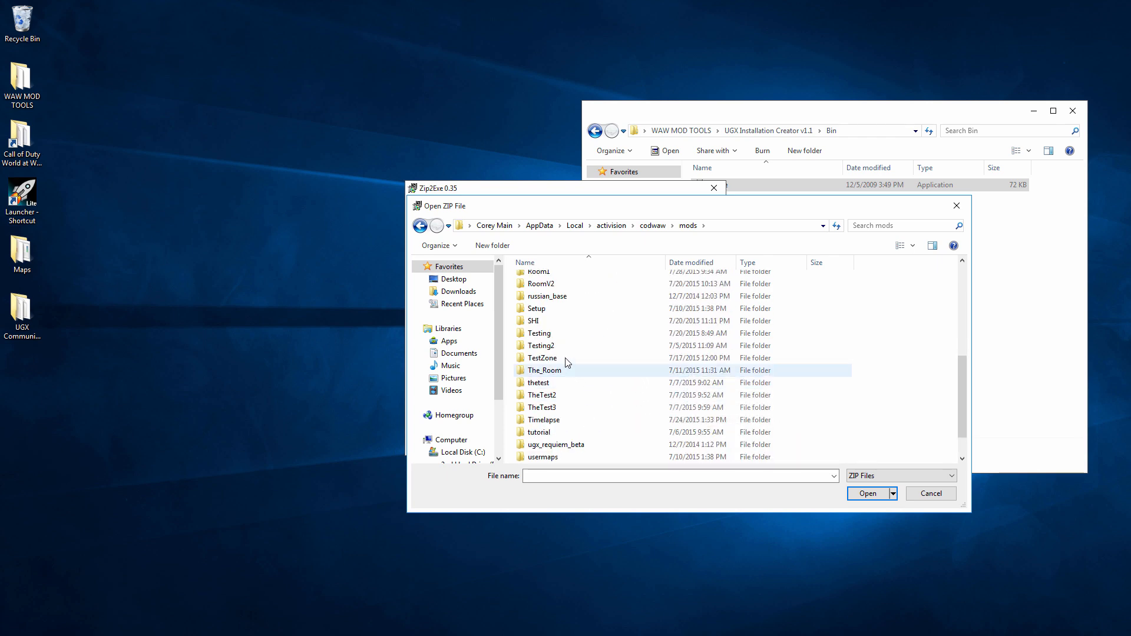
pyautogui.scroll(1, 571, 303)
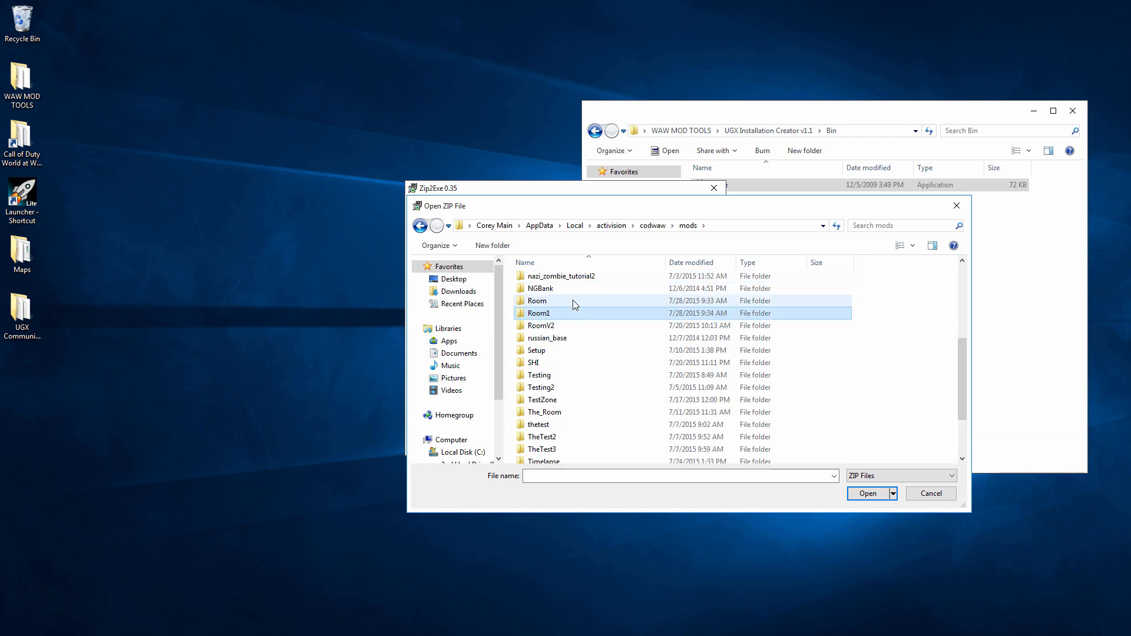
pyautogui.click(548, 315)
pyautogui.rightClick(548, 316)
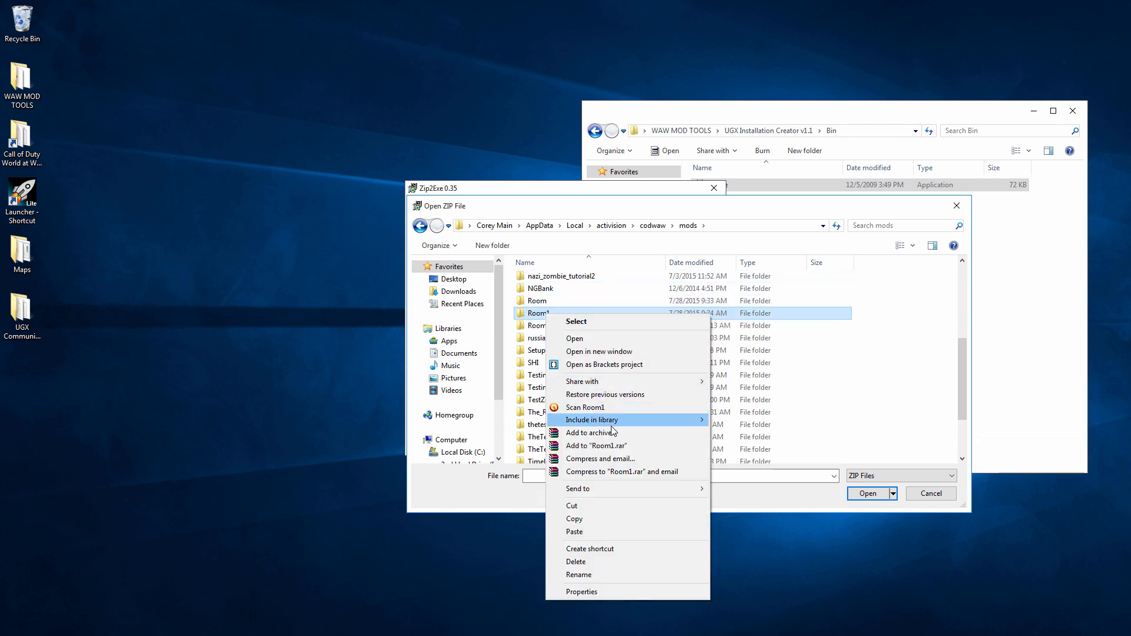
pyautogui.click(613, 434)
pyautogui.click(520, 309)
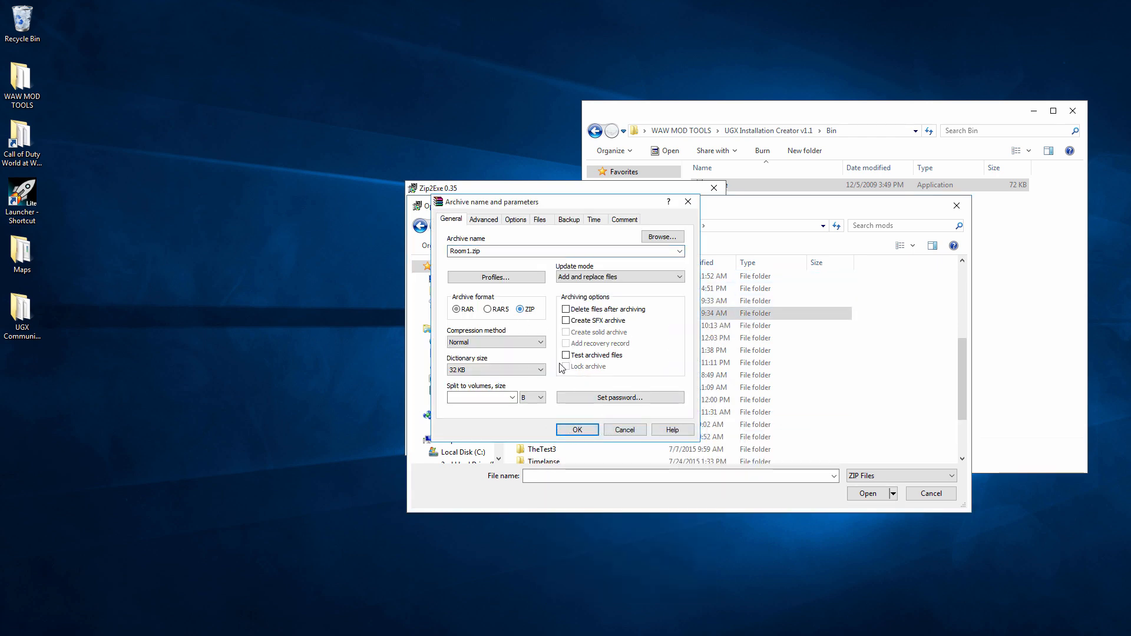
pyautogui.click(578, 430)
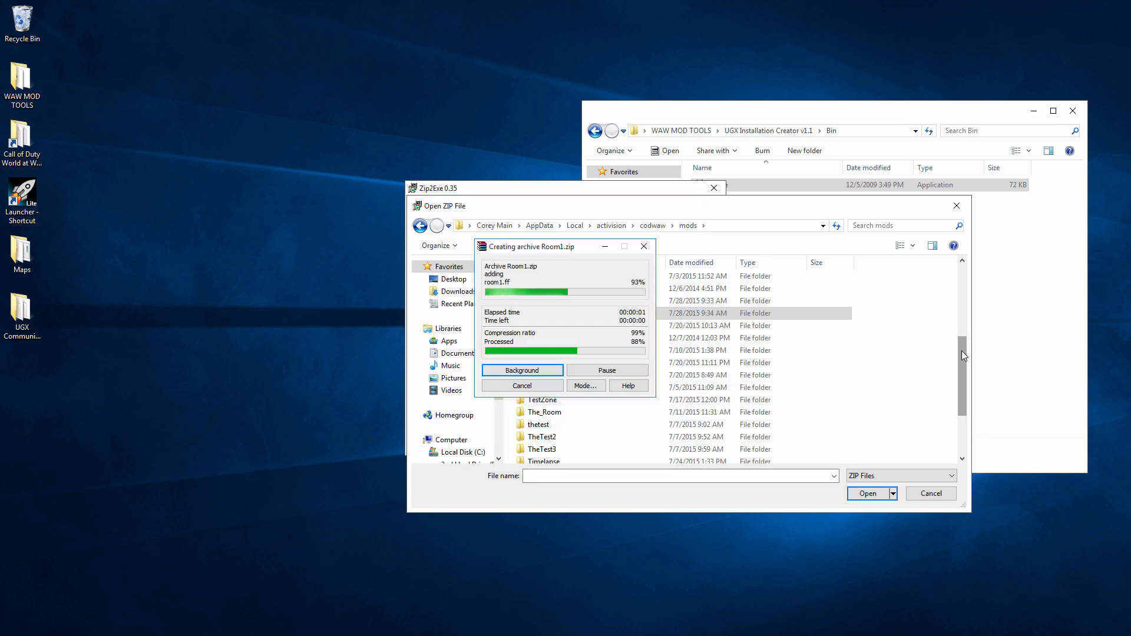
# - Load Room1.zip from the mods folder as the source ZIP file
pyautogui.scroll(-3, 961, 349)
pyautogui.click(585, 444)
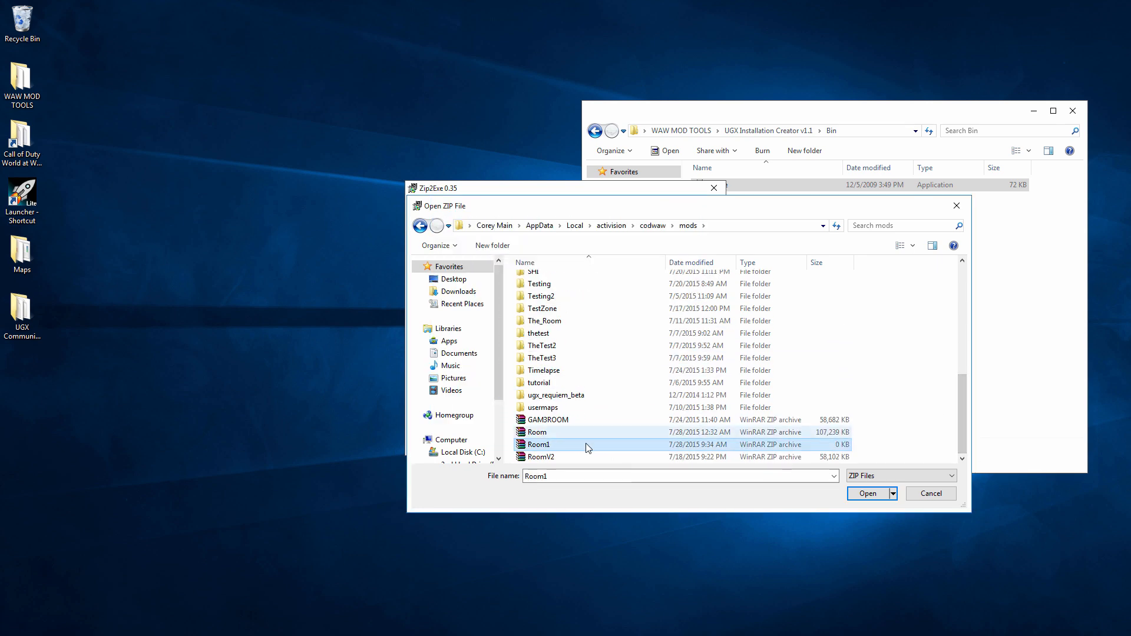
pyautogui.click(868, 493)
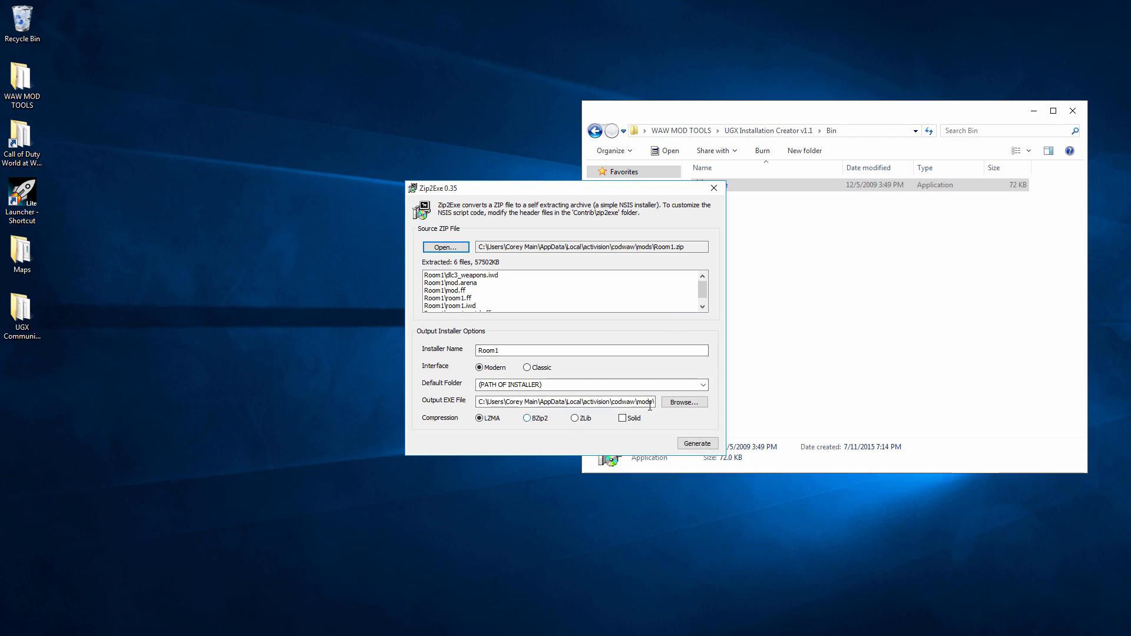
# - Set the installer's output file to Room1.exe in the Maps folder on the desktop
pyautogui.click(670, 402)
pyautogui.click(454, 278)
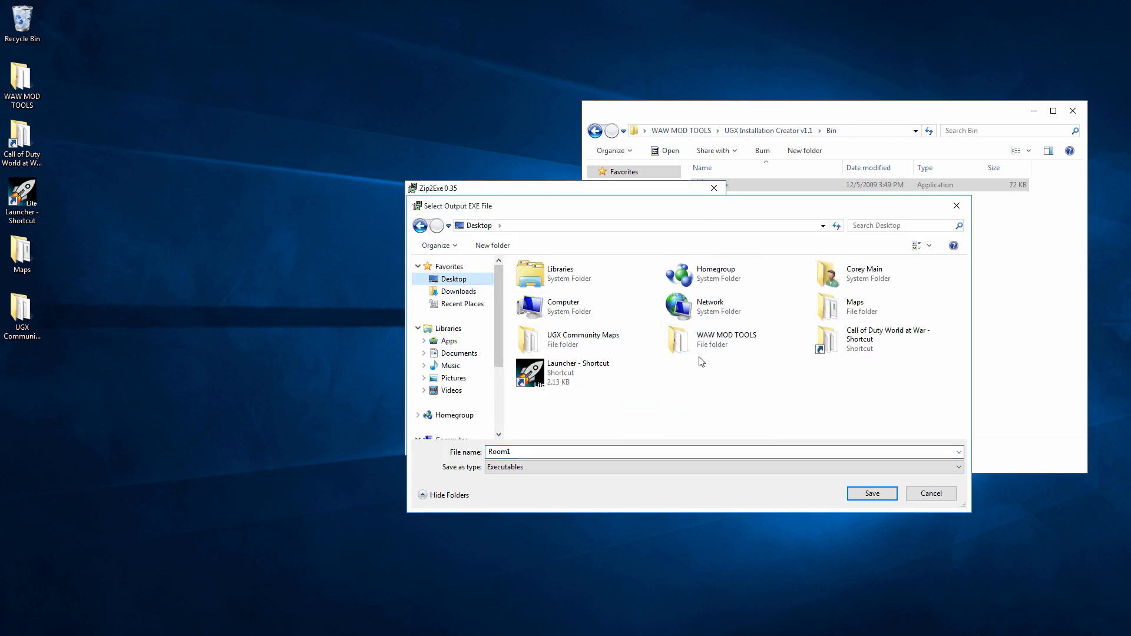
pyautogui.doubleClick(849, 304)
pyautogui.click(872, 493)
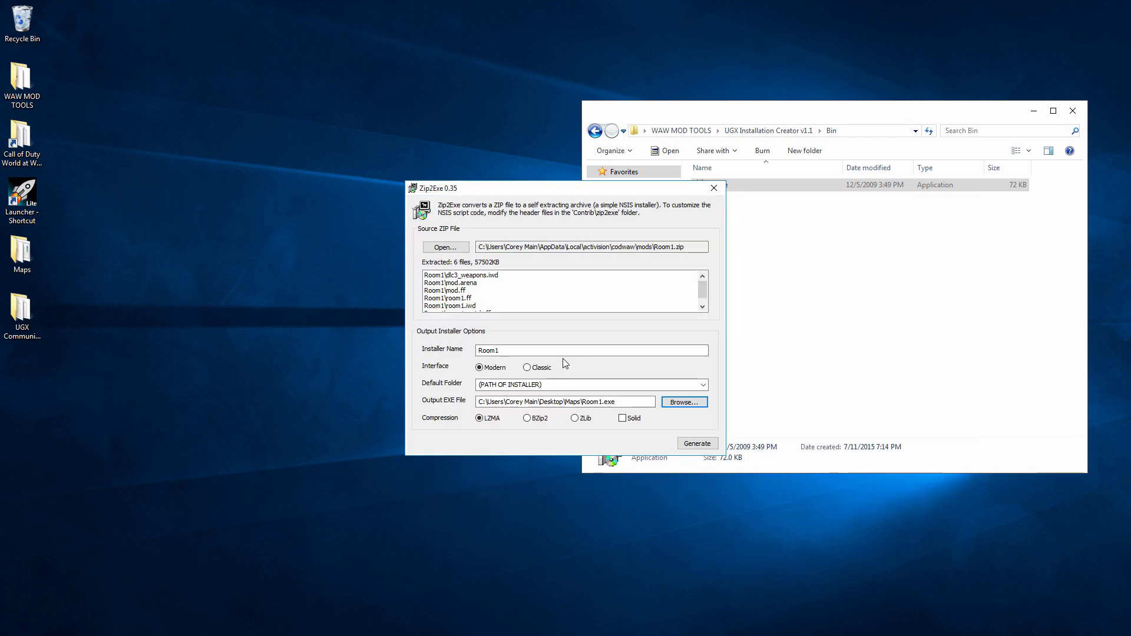
# - Generate the Room1 installer with solid BZip2 compression, then close Zip2Exe and the Bin folder
pyautogui.click(527, 419)
pyautogui.click(623, 418)
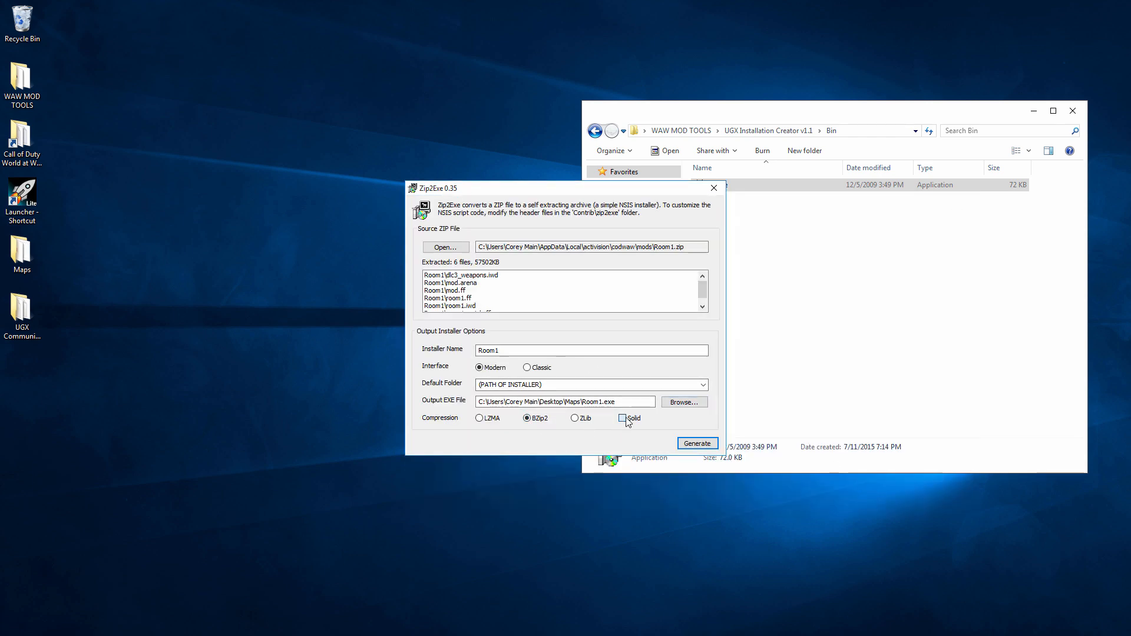
pyautogui.click(697, 443)
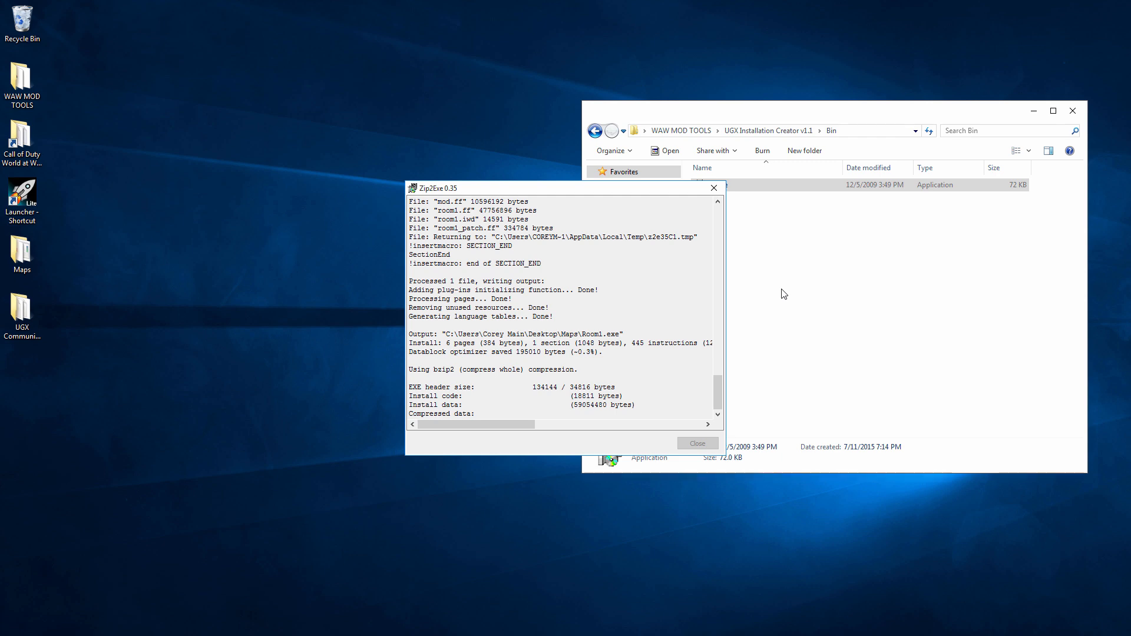
pyautogui.click(698, 443)
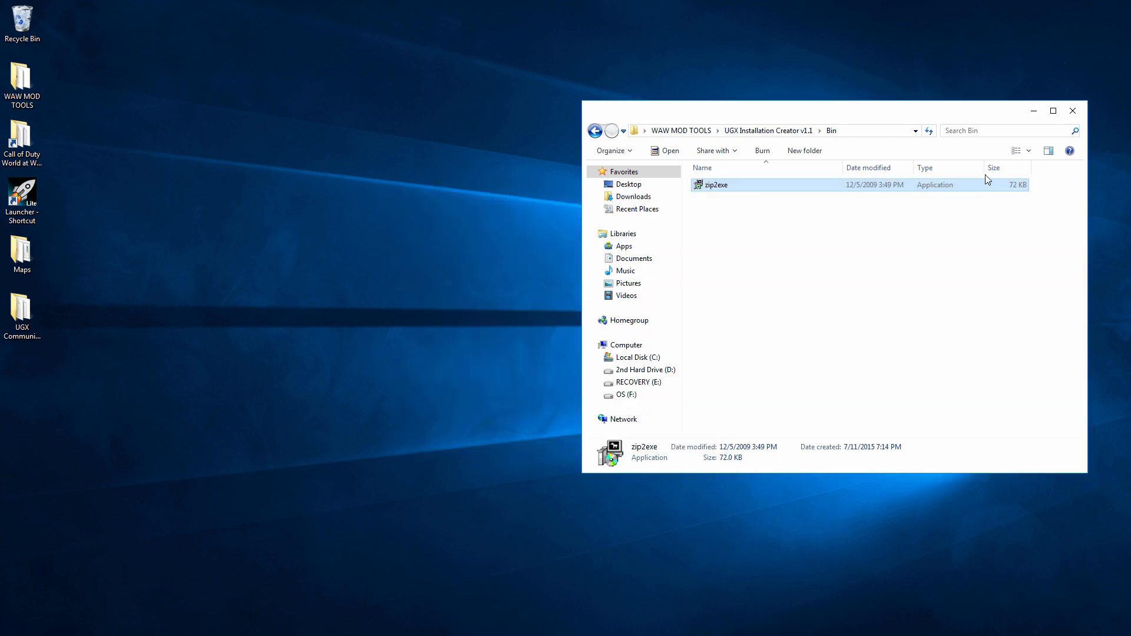
pyautogui.click(1072, 111)
pyautogui.click(903, 68)
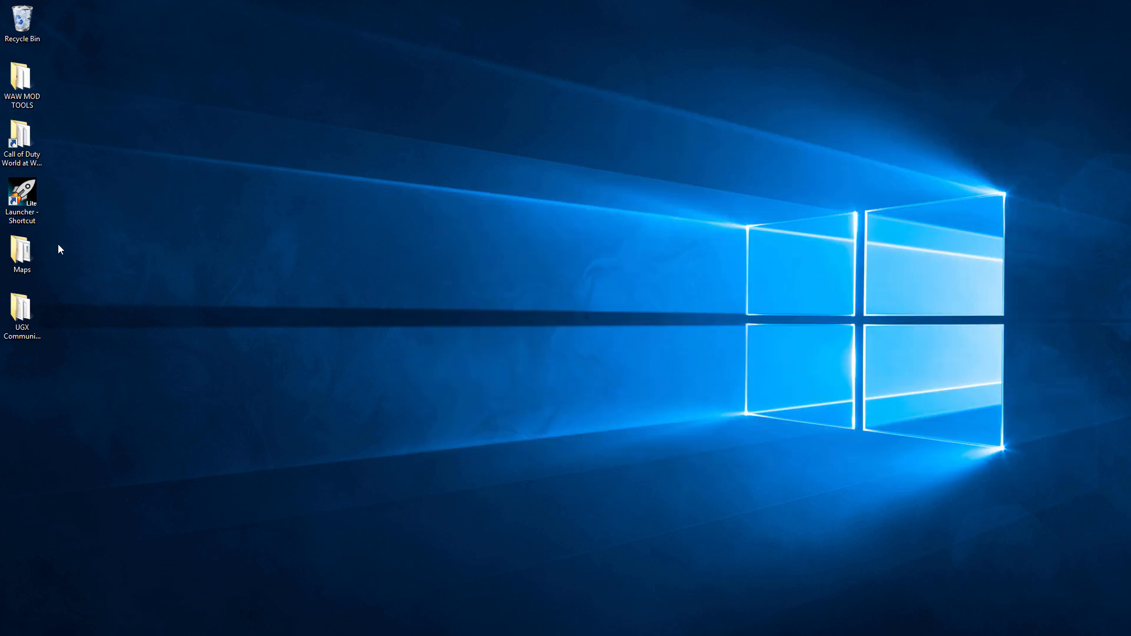
# - Install the custom map by running the Room1 installer from the Maps folder through to the end, and close the folder
pyautogui.doubleClick(35, 263)
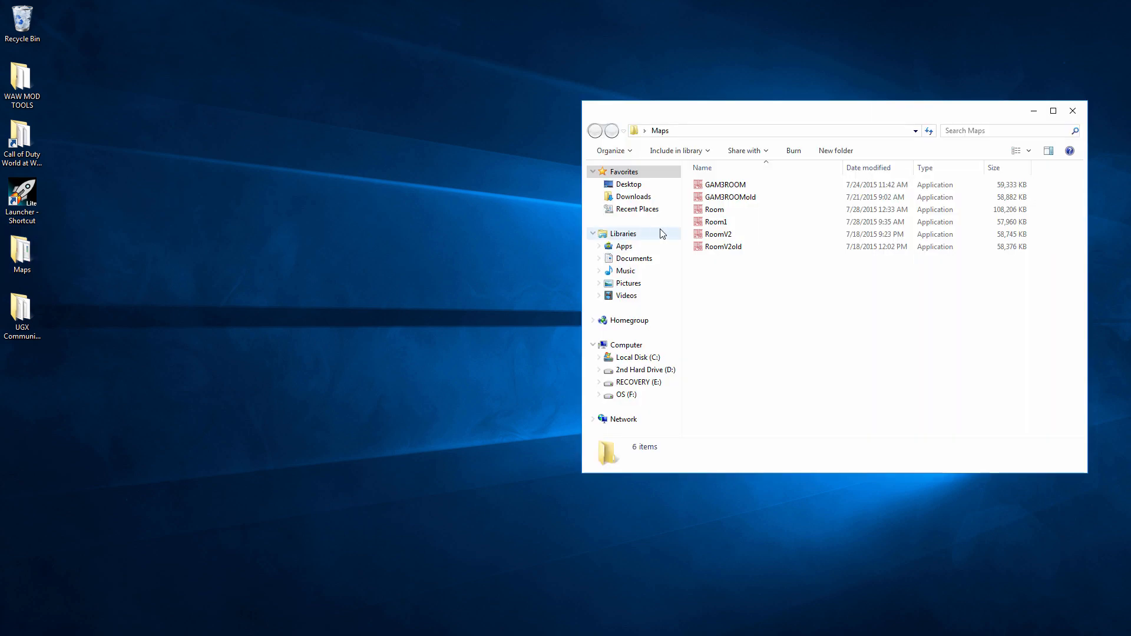
pyautogui.click(718, 222)
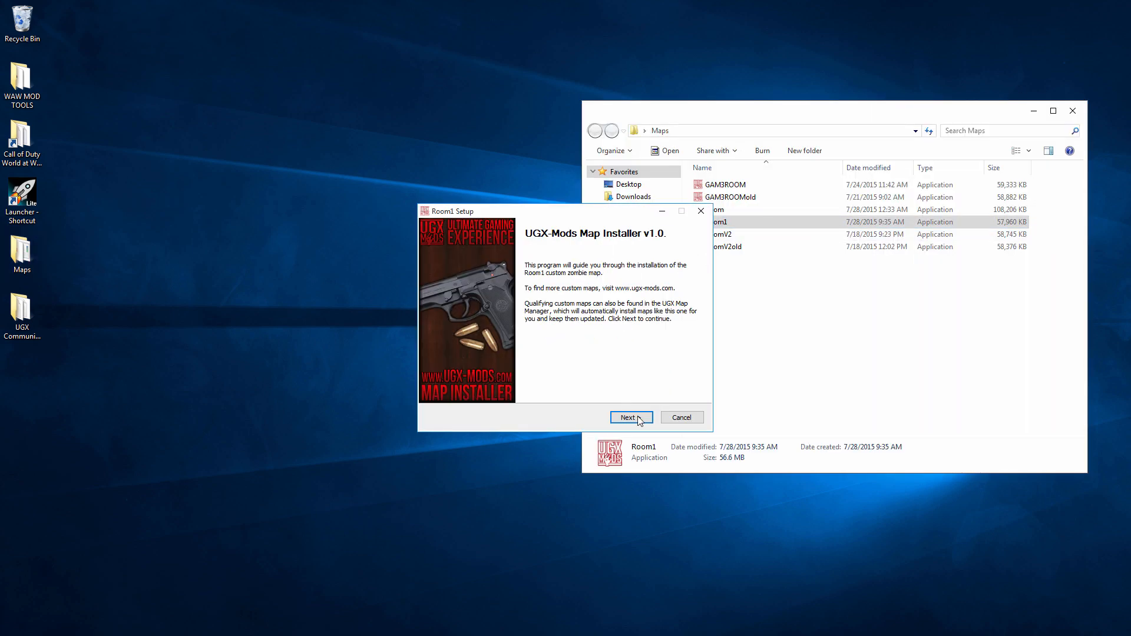
pyautogui.click(640, 419)
pyautogui.click(640, 419)
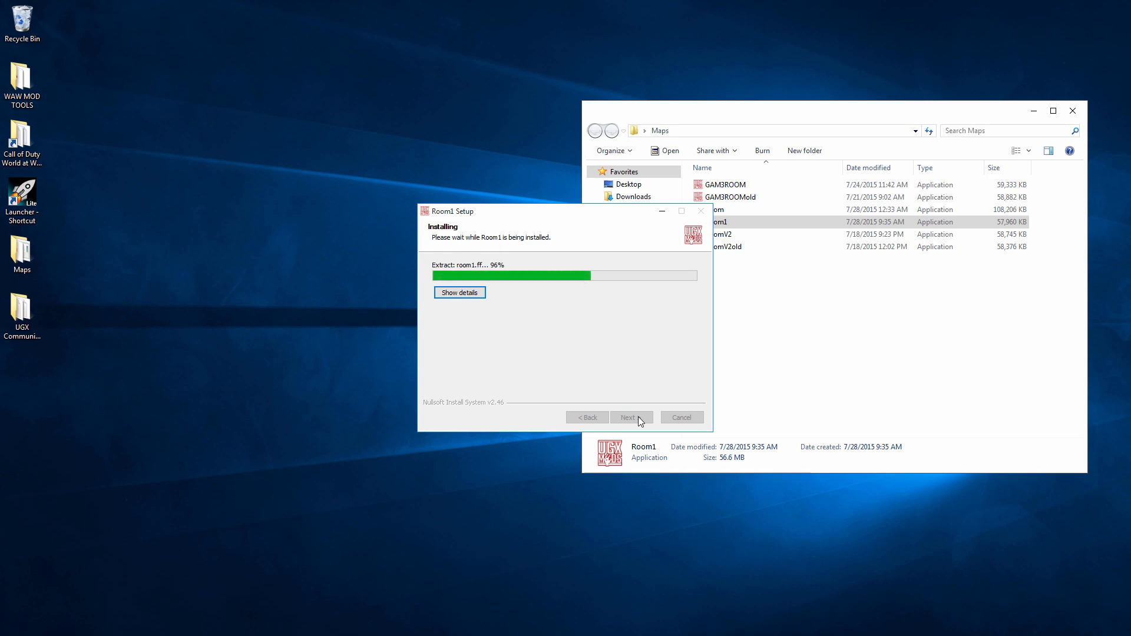
pyautogui.click(631, 417)
pyautogui.click(1072, 111)
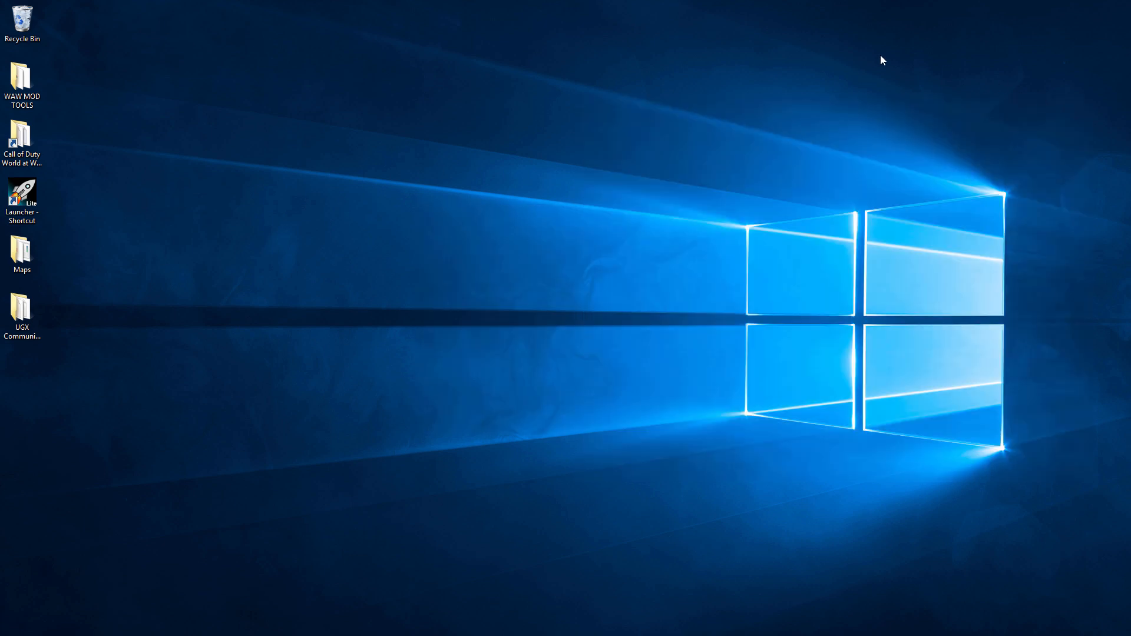
# - Launch Room1 from its shortcut in the UGX Community Maps folder and close the folder window
pyautogui.doubleClick(22, 312)
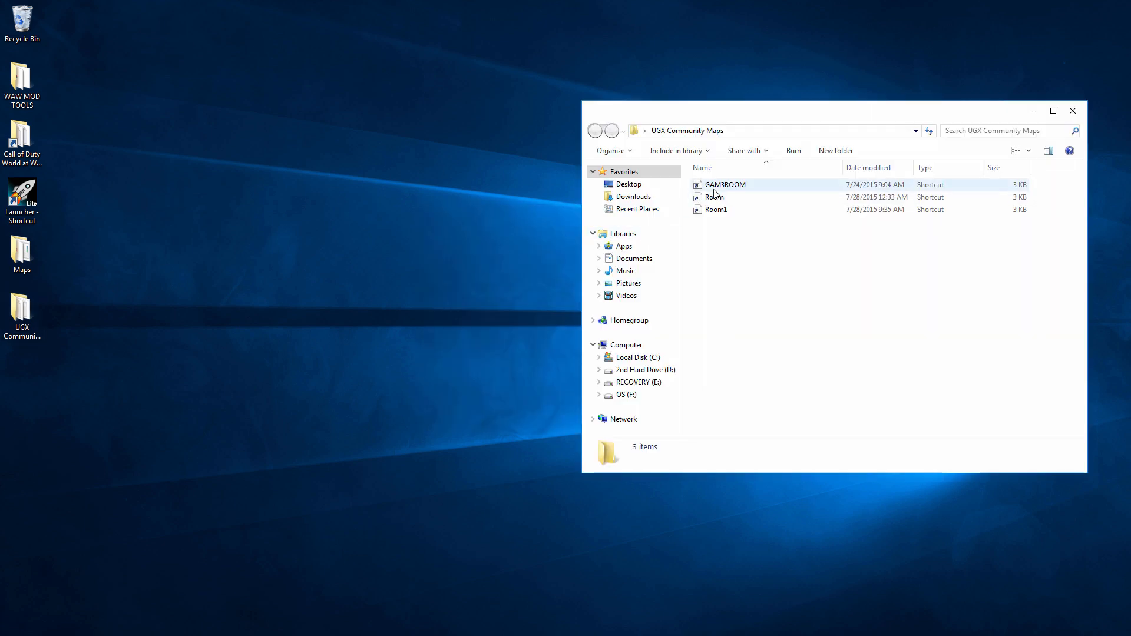
pyautogui.click(736, 213)
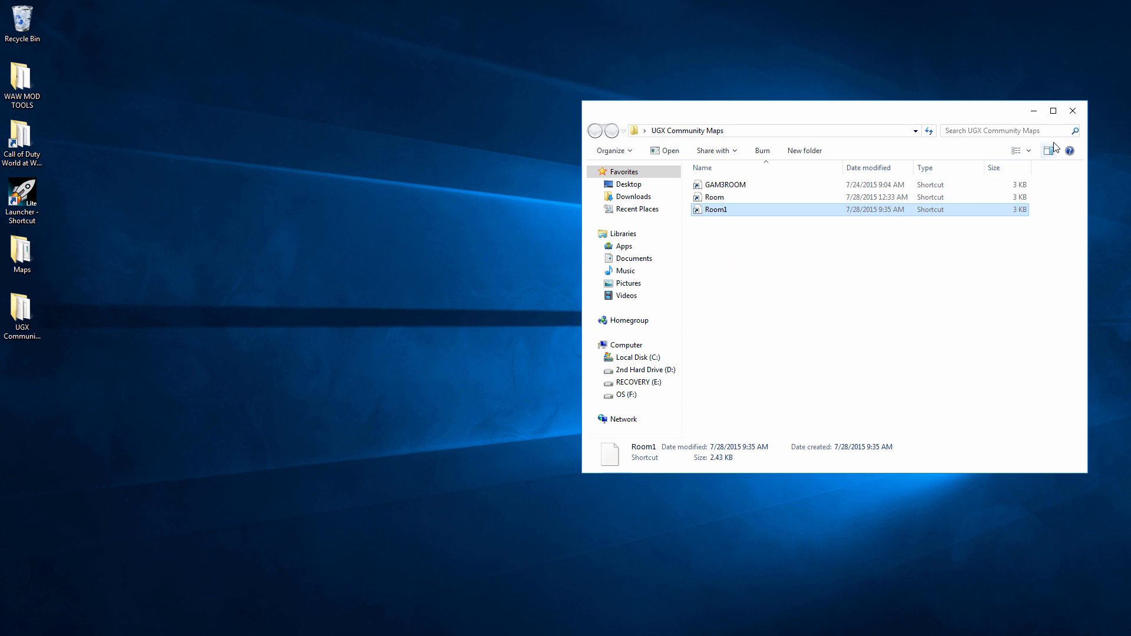
pyautogui.click(1078, 112)
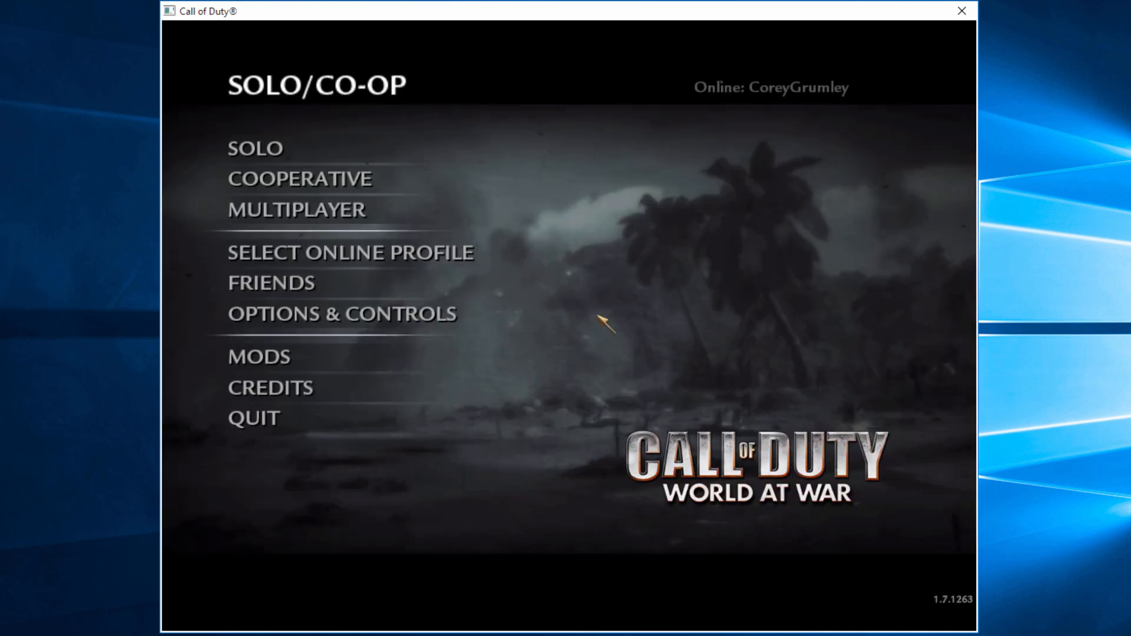
# - Load the custom map with the console command "map room1" and start the mission
pyautogui.press('`')
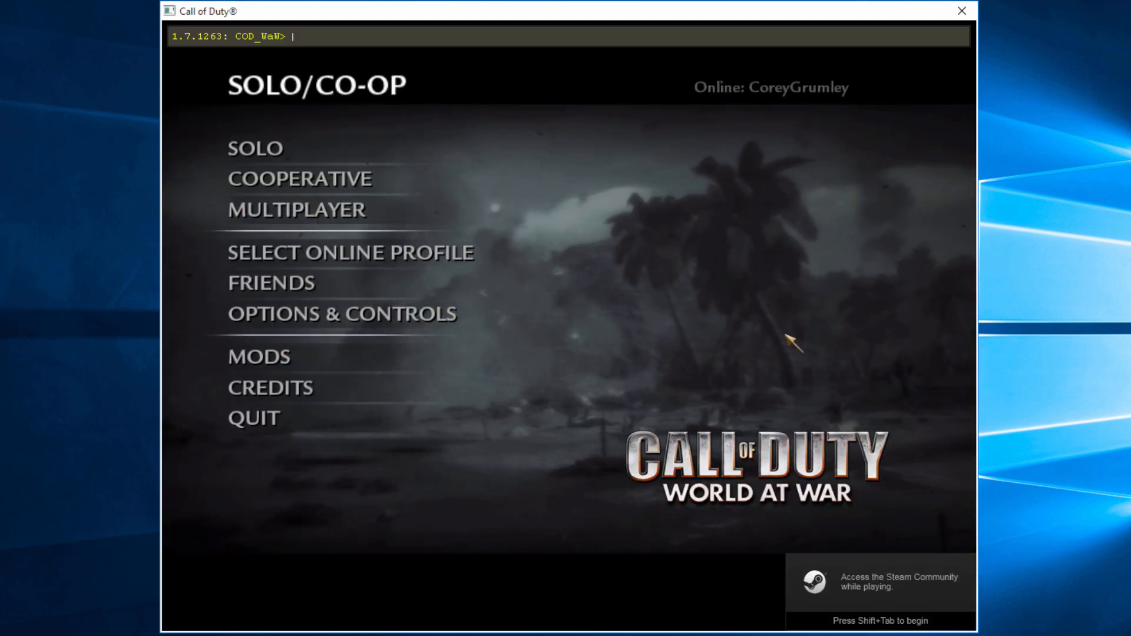
pyautogui.write('map room1')
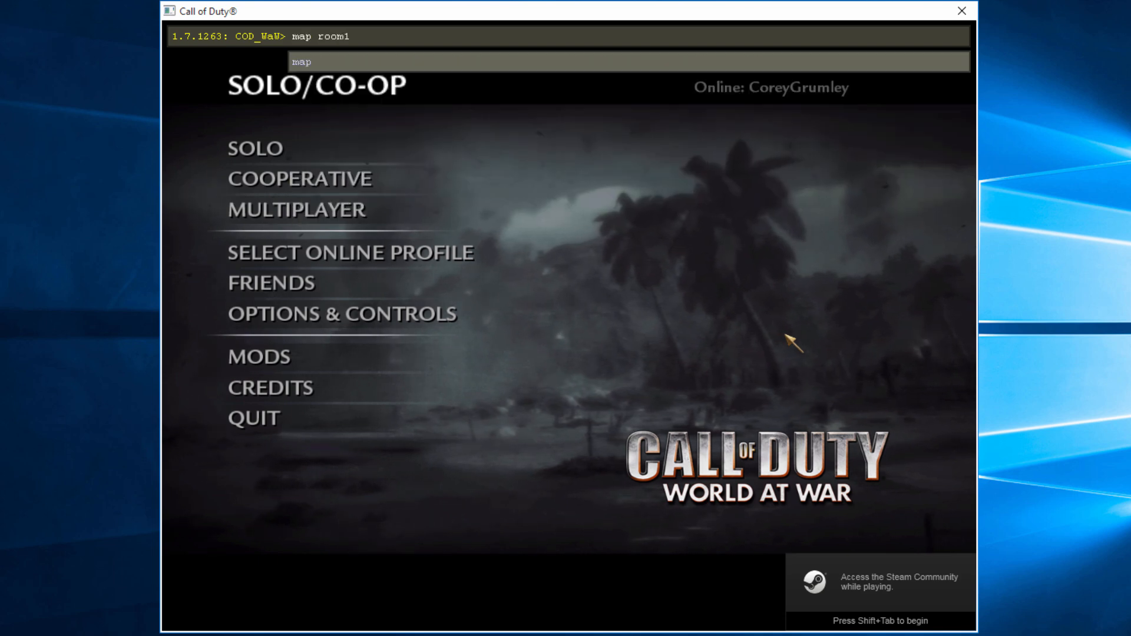
pyautogui.press('Return')
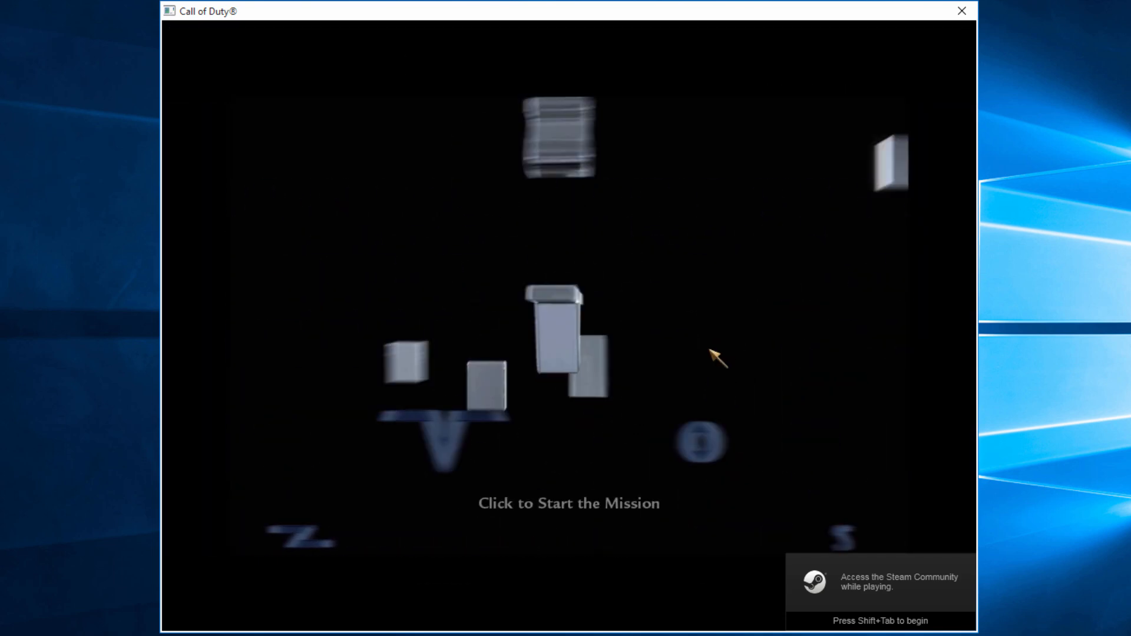
pyautogui.click(710, 350)
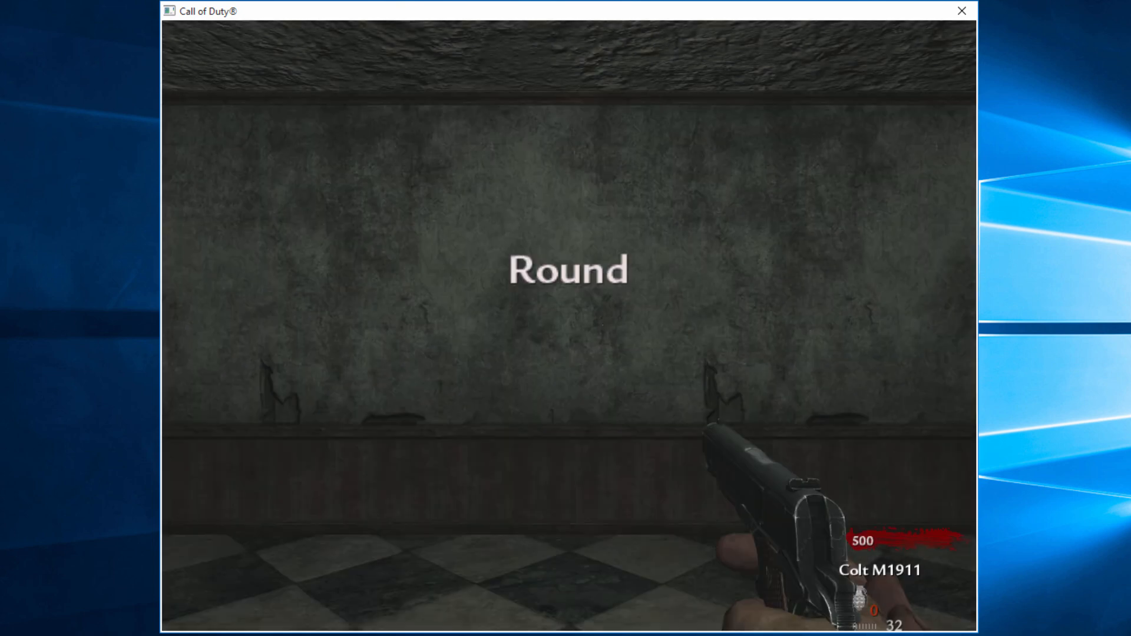
# - Reload the Colt M1911 and walk up to the rifle outline on the room's wall to check the weapon buy
pyautogui.press('r')
pyautogui.press('w')
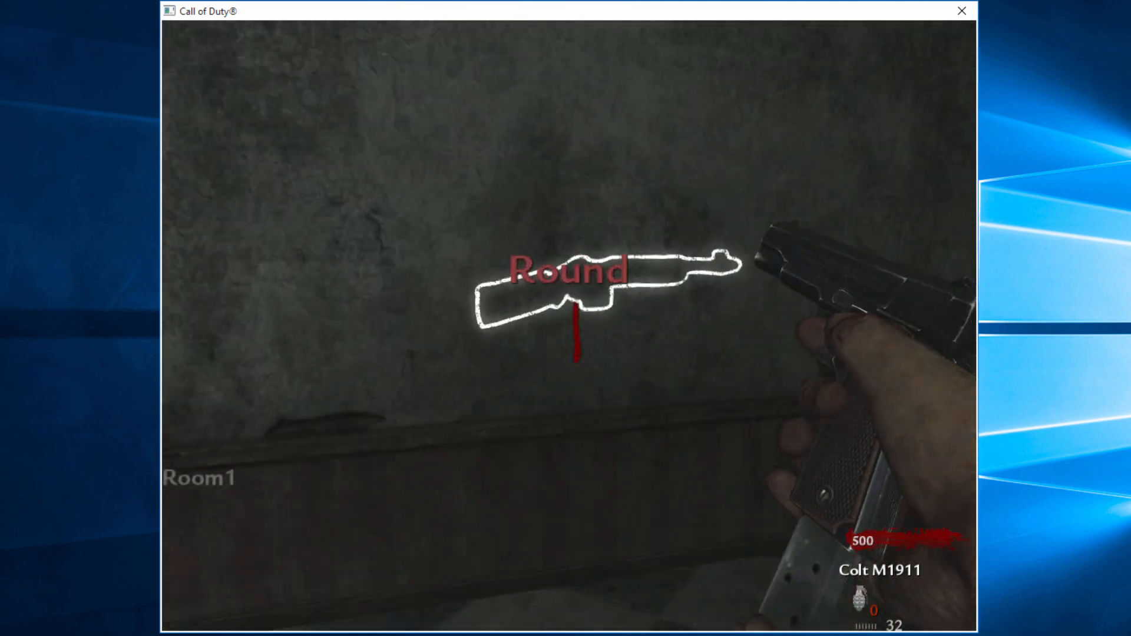
pyautogui.press('w')
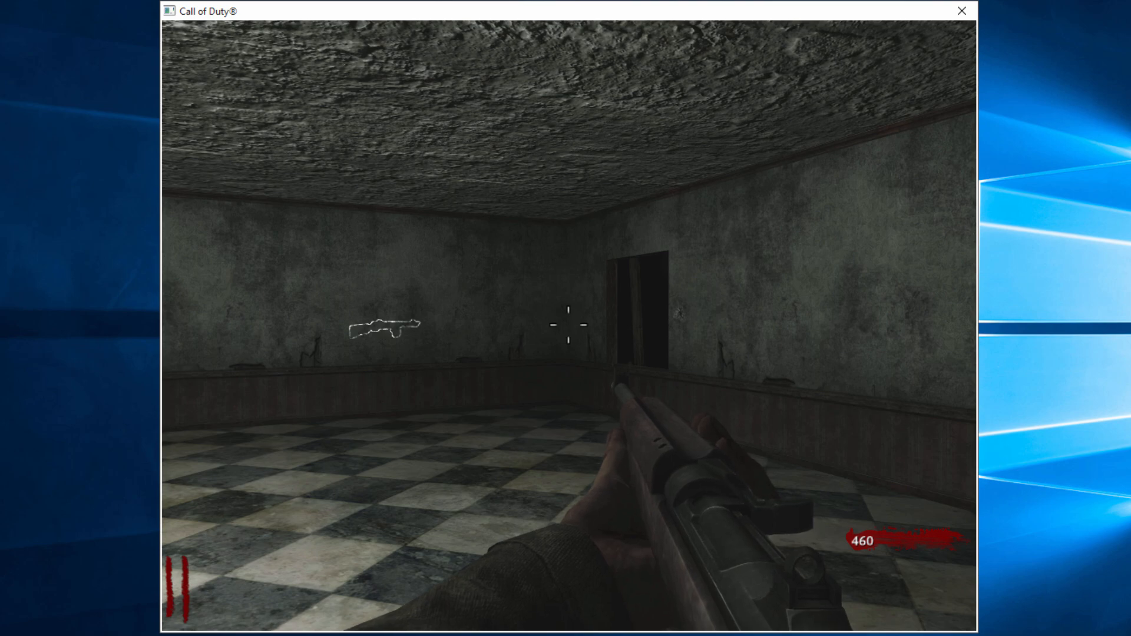
# - Shoot the approaching zombie with the M1A1 Carbine, reload, and move to the boarded window
pyautogui.click(716, 329)
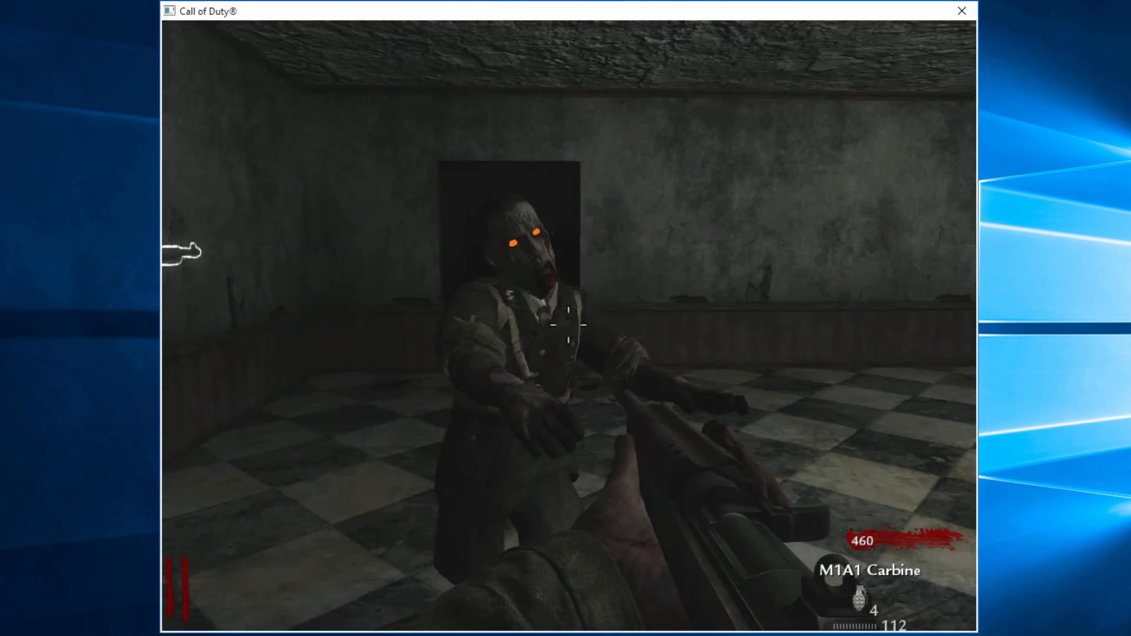
pyautogui.click(568, 324)
pyautogui.press('r')
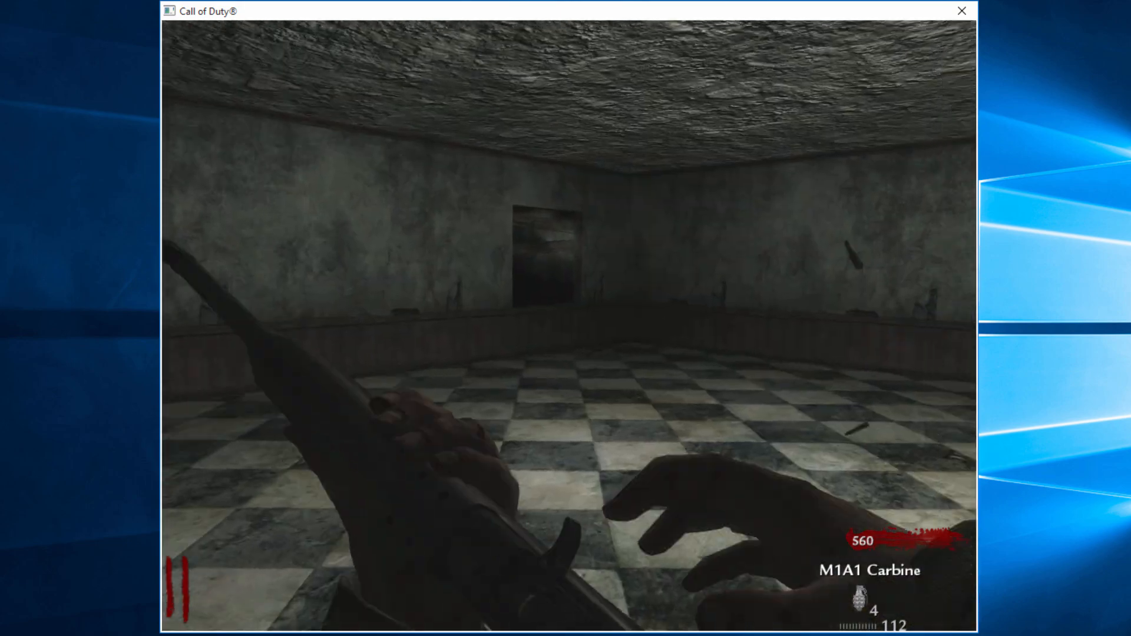
pyautogui.press('w')
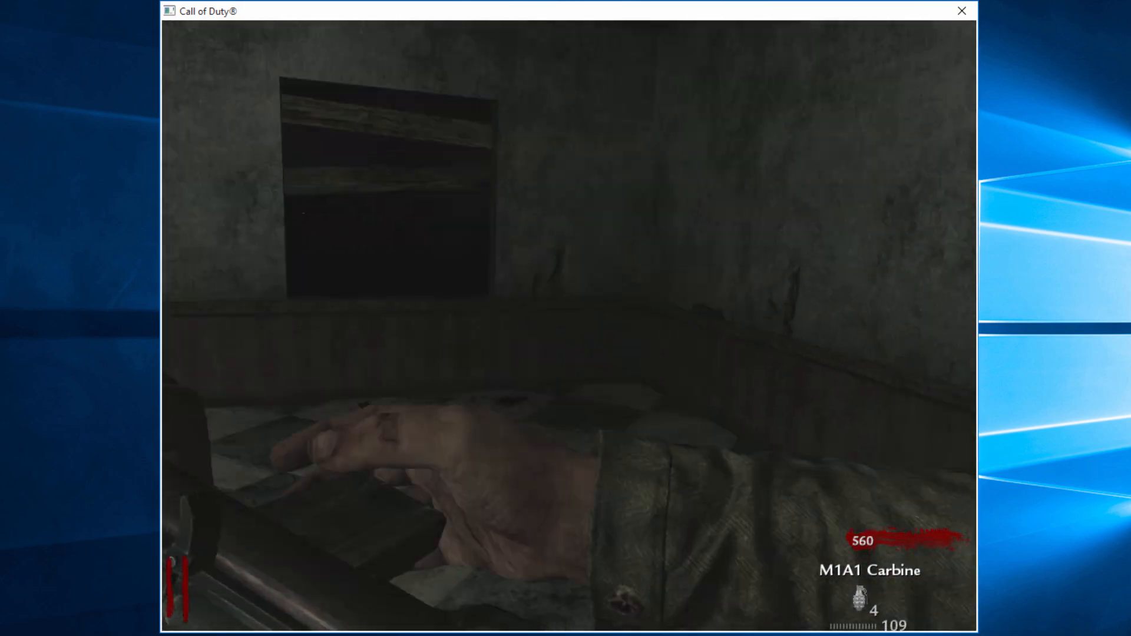
# - Test the zombie spawns by shooting the zombies entering through the windows with the M1A1 Carbine while moving around the room
pyautogui.click(568, 324)
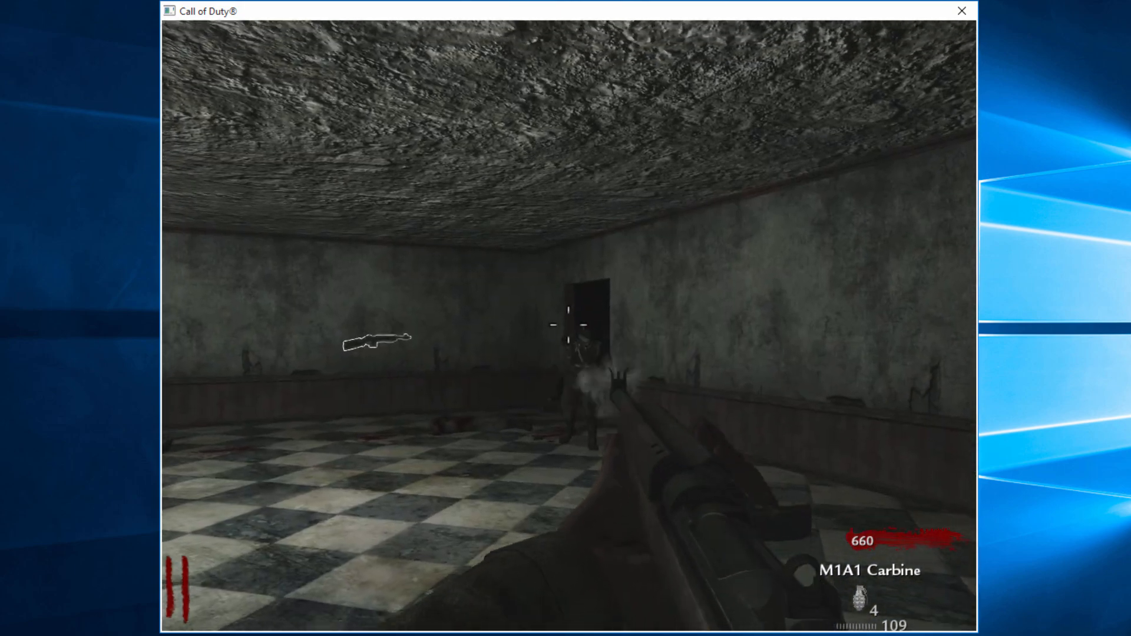
pyautogui.click(569, 324)
pyautogui.click(568, 324)
pyautogui.click(569, 324)
pyautogui.hotkey('shift', 'w')
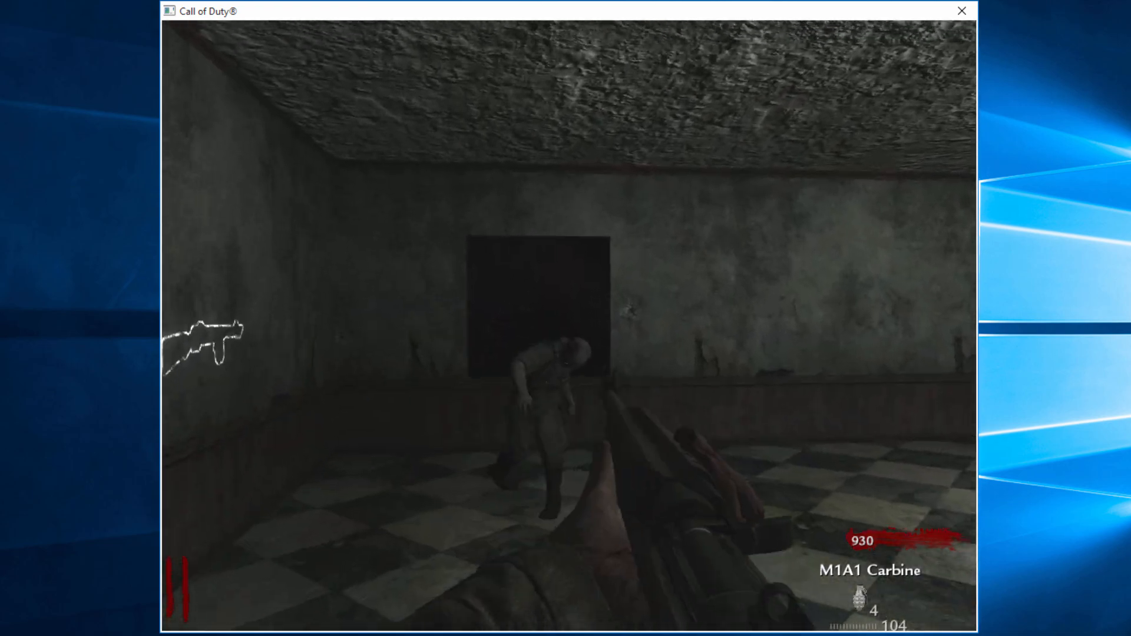
pyautogui.click(569, 325)
pyautogui.click(569, 325)
pyautogui.click(568, 324)
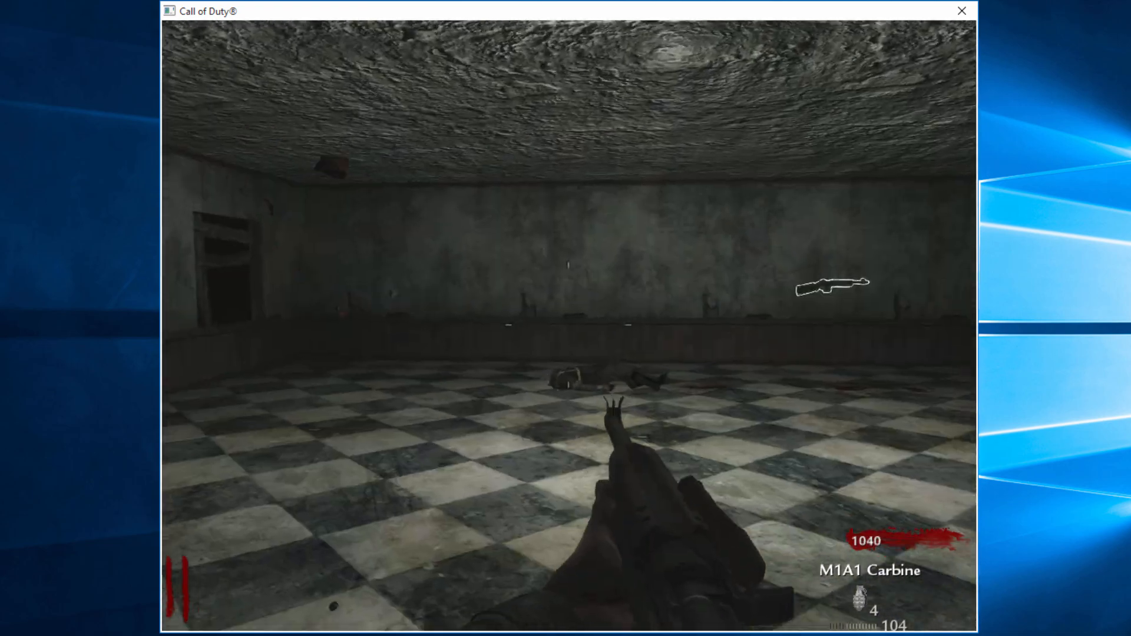
pyautogui.press('w')
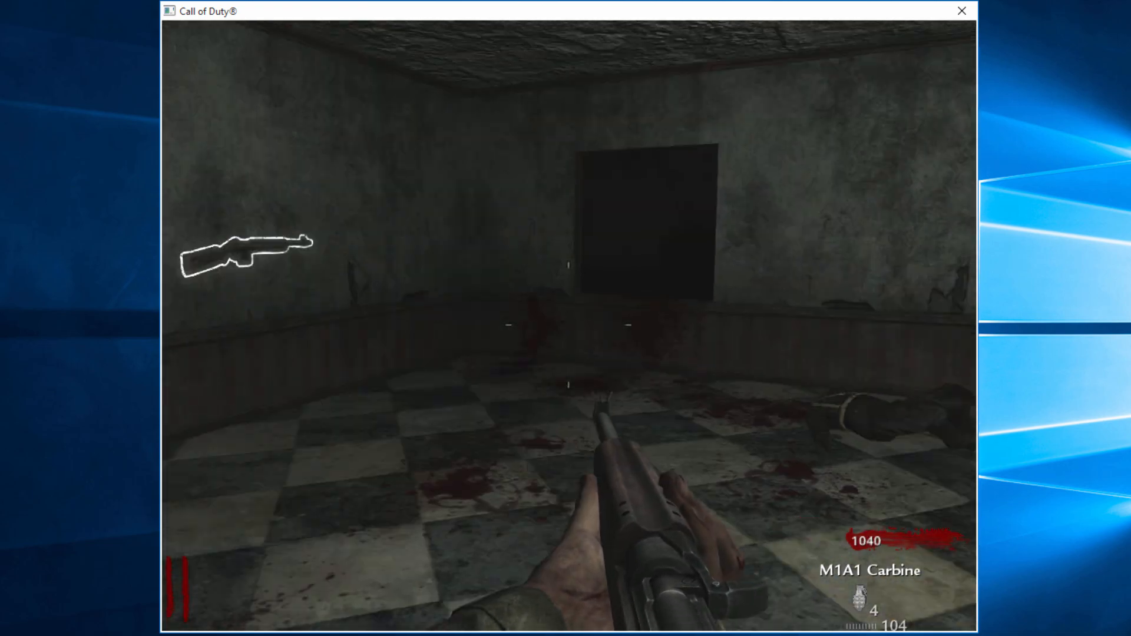